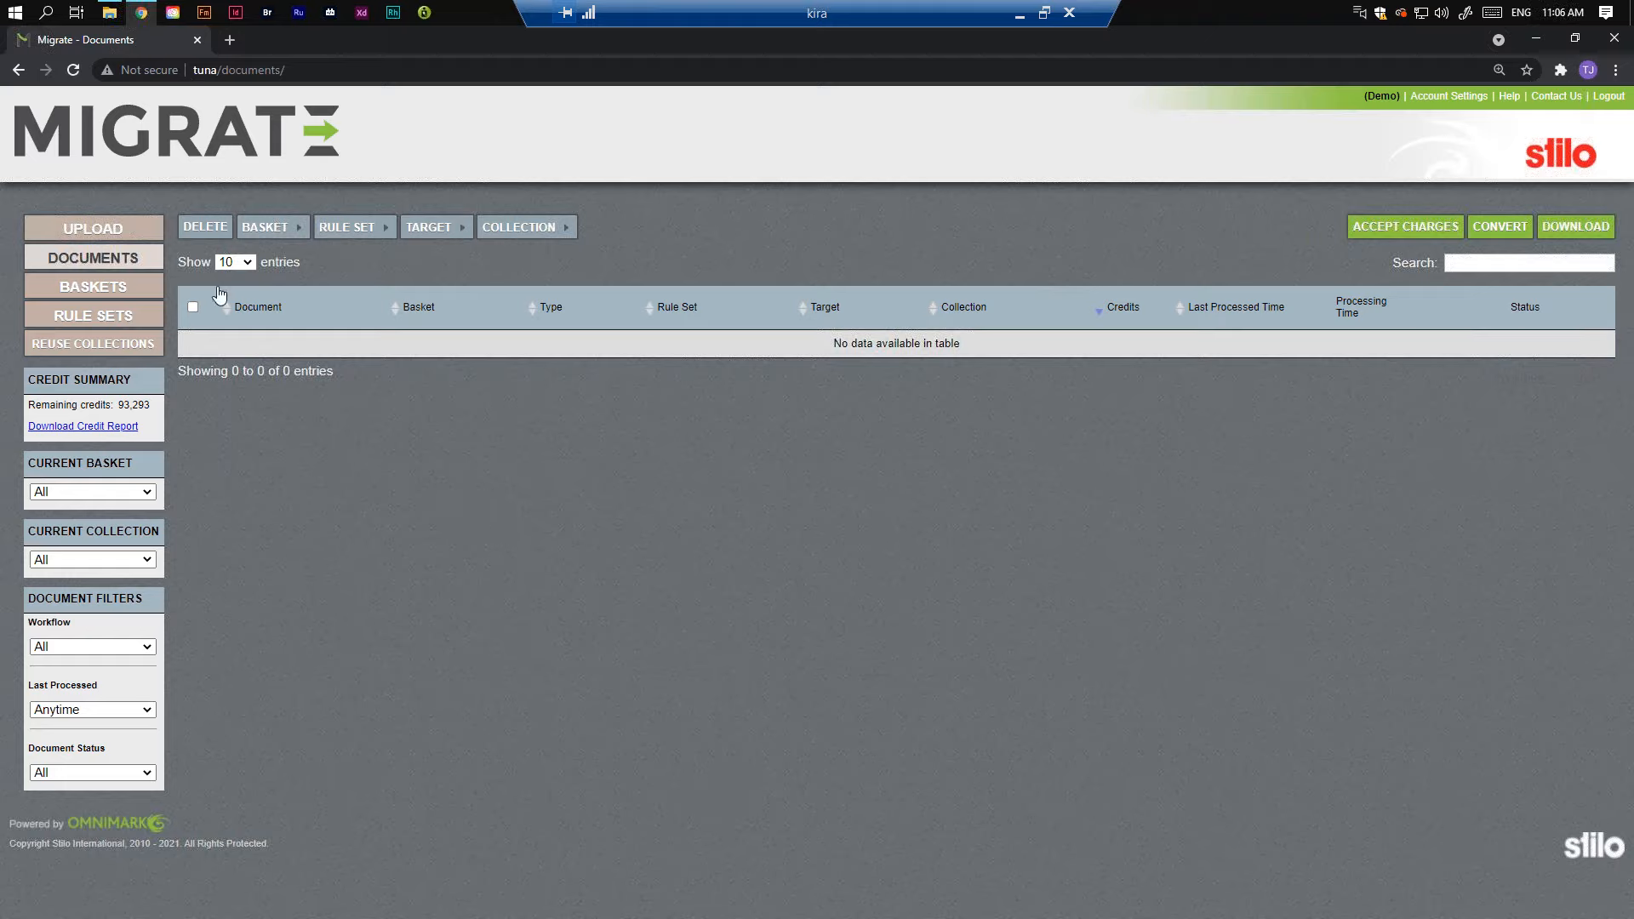
Step: Choose ENGINES.zip and MIF-VM.zip from the Migrate 4.0 Webinar fm folder as the files for upload
{"action": "left_click", "coordinate": [136, 228]}
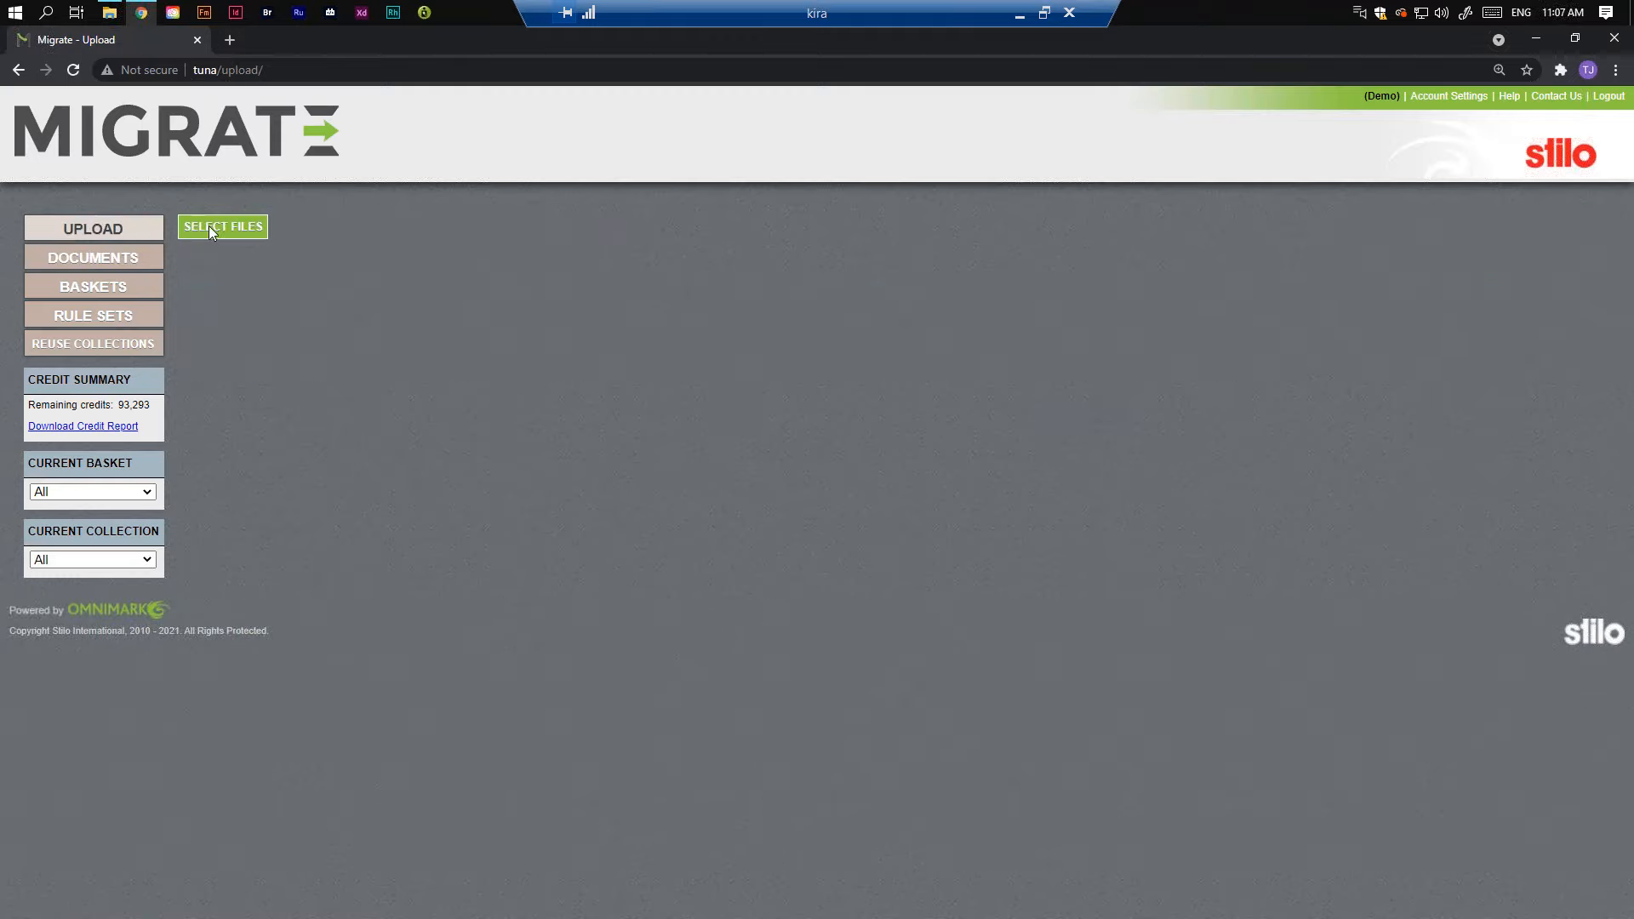
{"action": "left_click", "coordinate": [211, 226]}
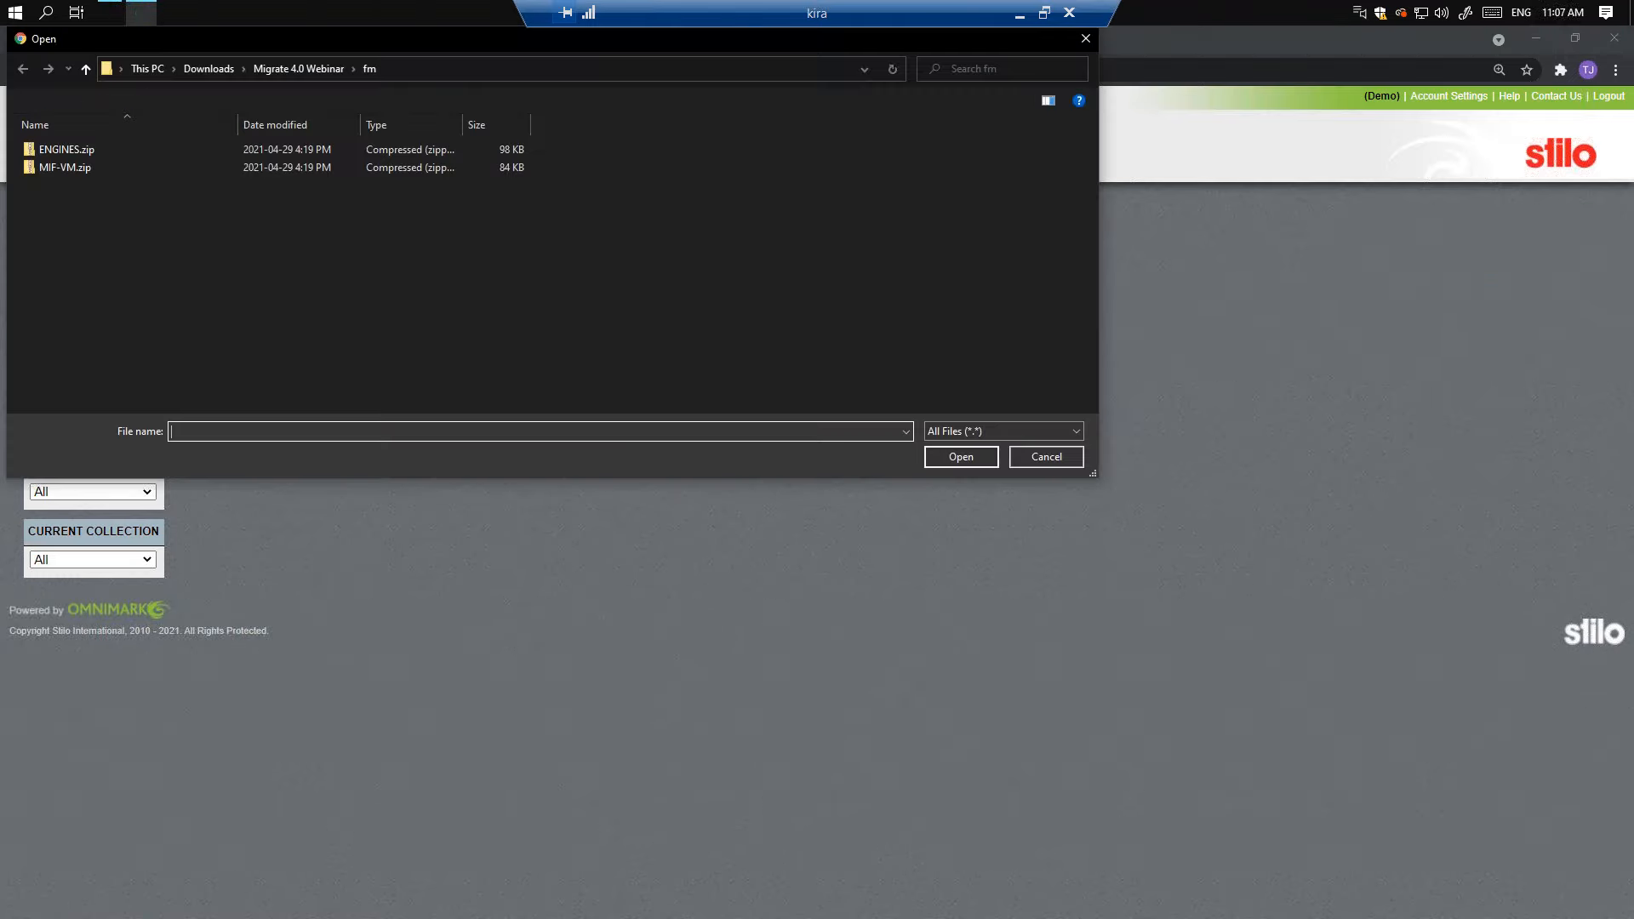
{"action": "left_click_drag", "start_coordinate": [144, 228], "coordinate": [109, 146]}
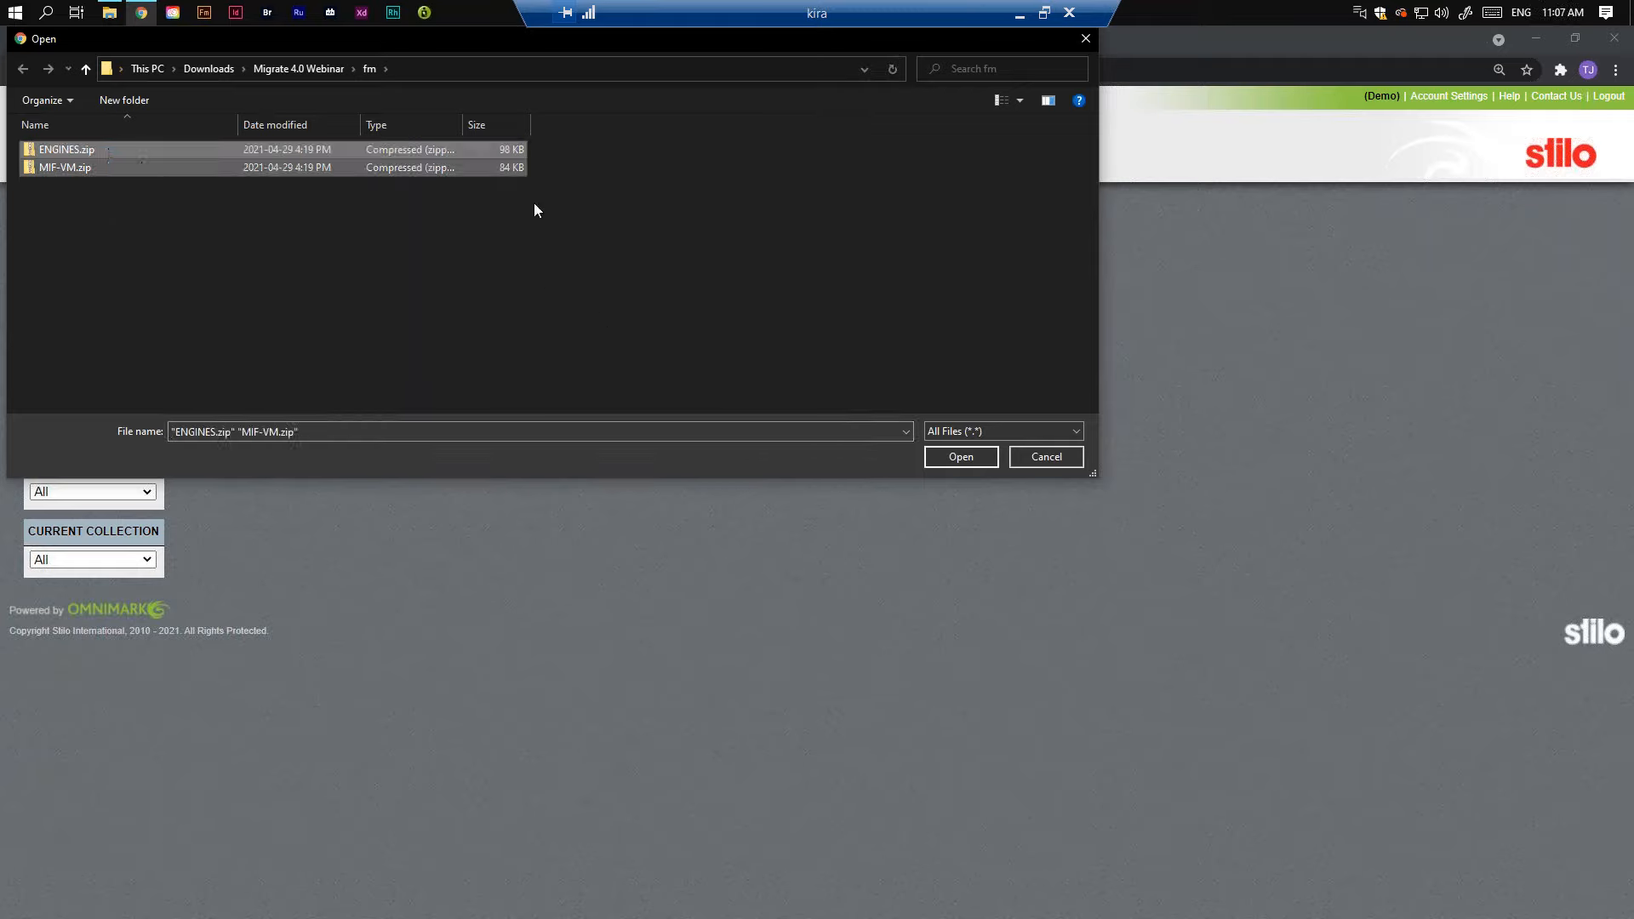
{"action": "left_click", "coordinate": [960, 457]}
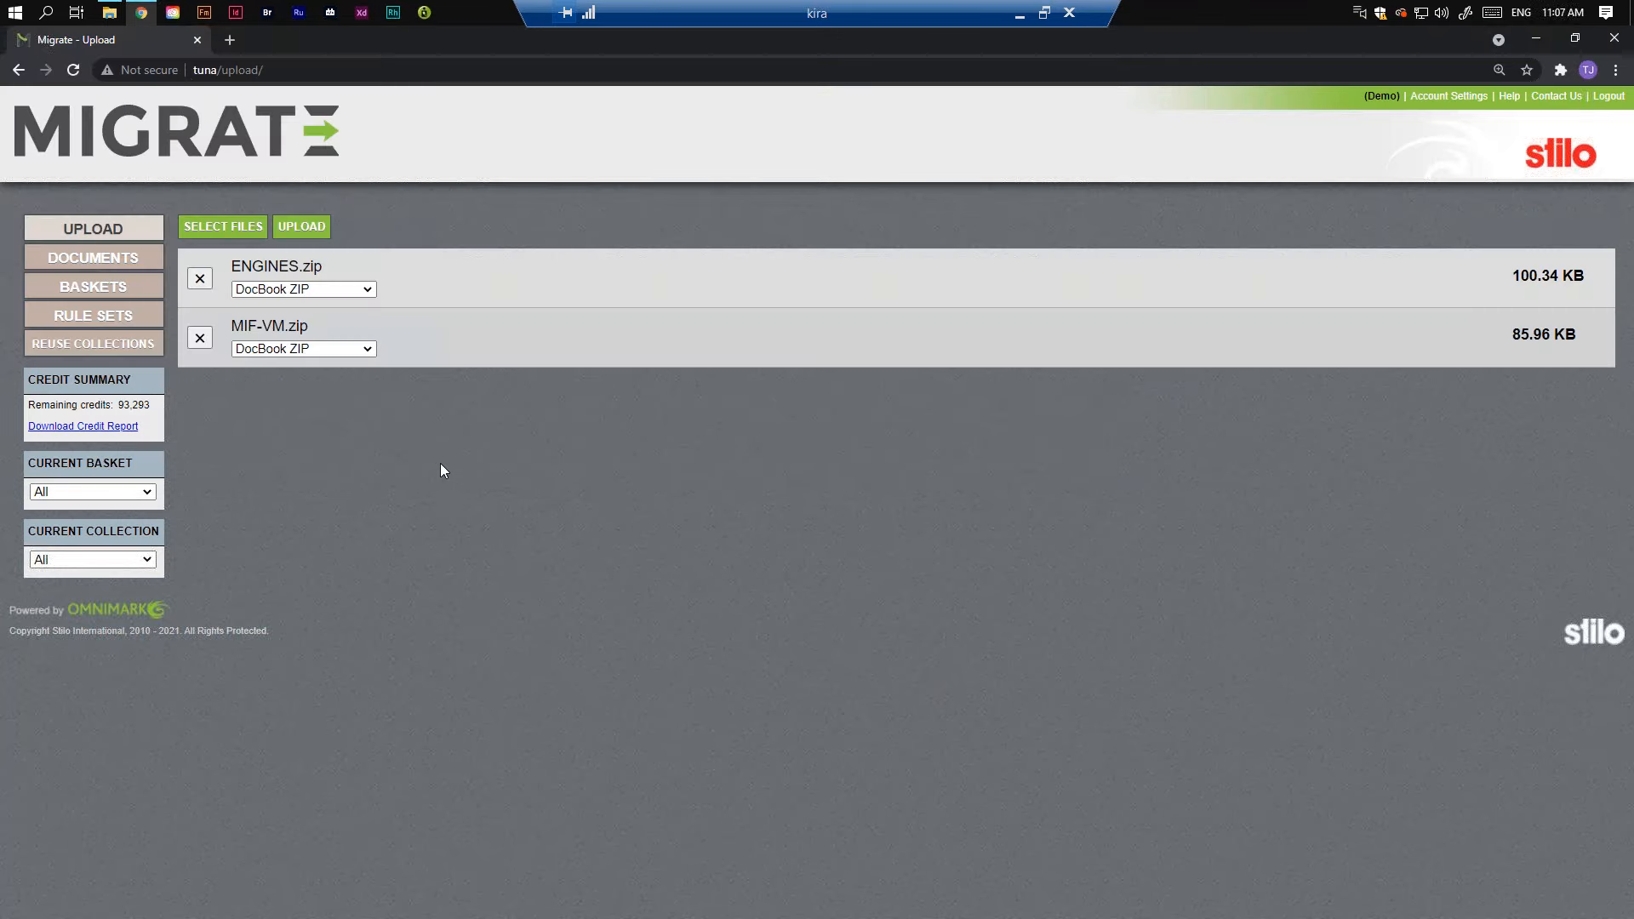
Step: Upload ENGINES.zip and MIF-VM.zip with the FrameMaker Book importer assigned to each, and go to the documents list
{"action": "left_click", "coordinate": [367, 292]}
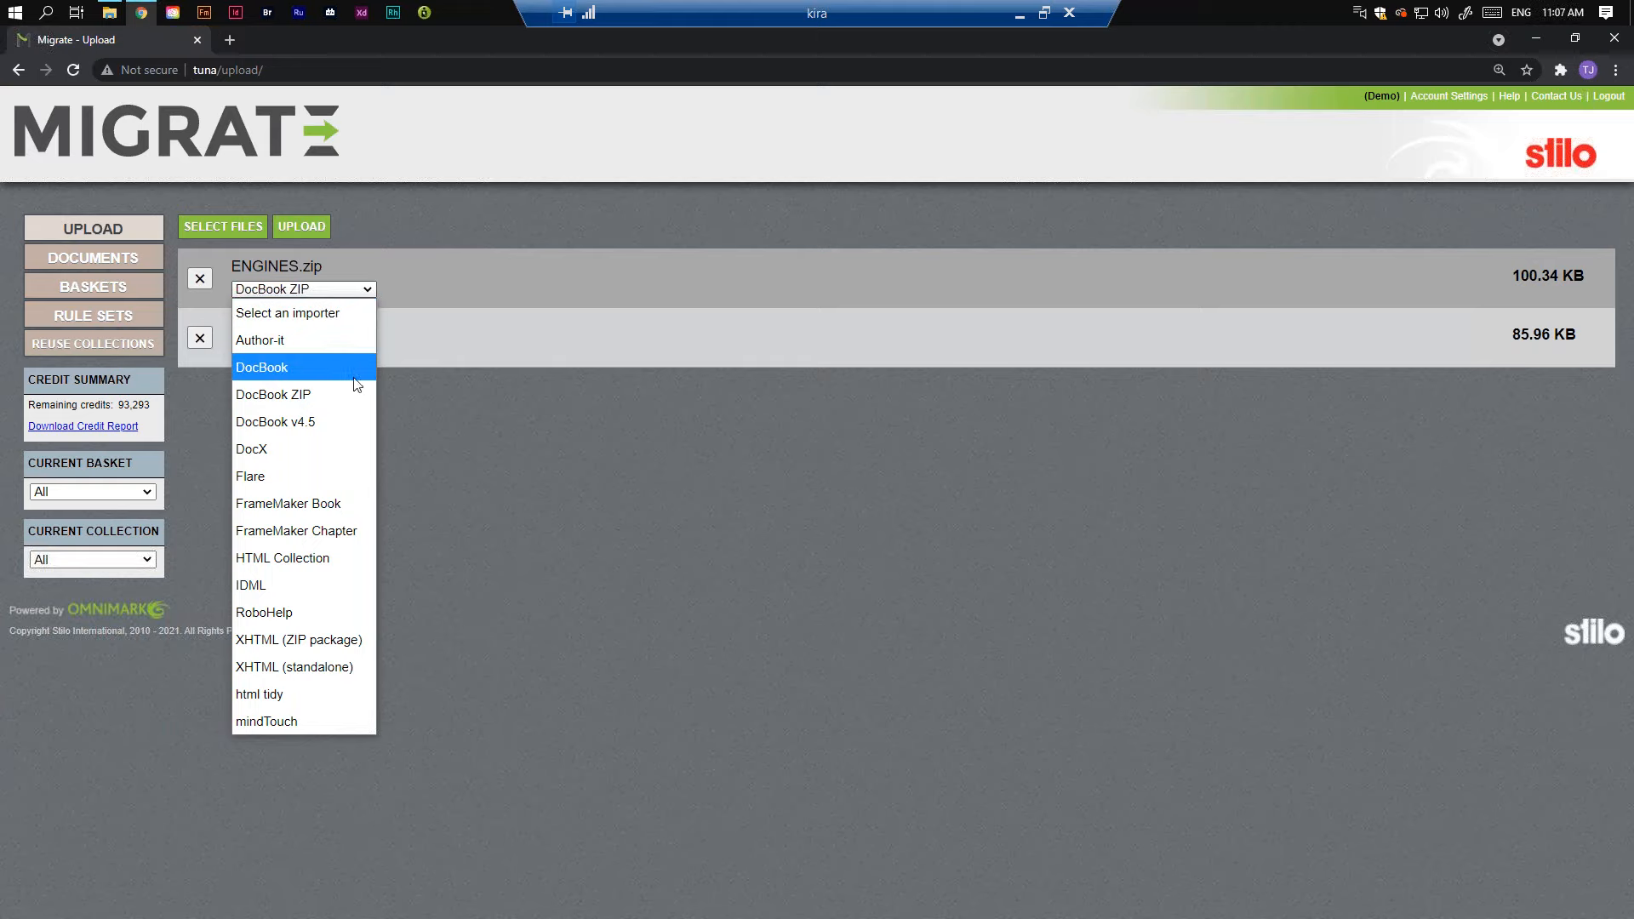
{"action": "left_click", "coordinate": [348, 502]}
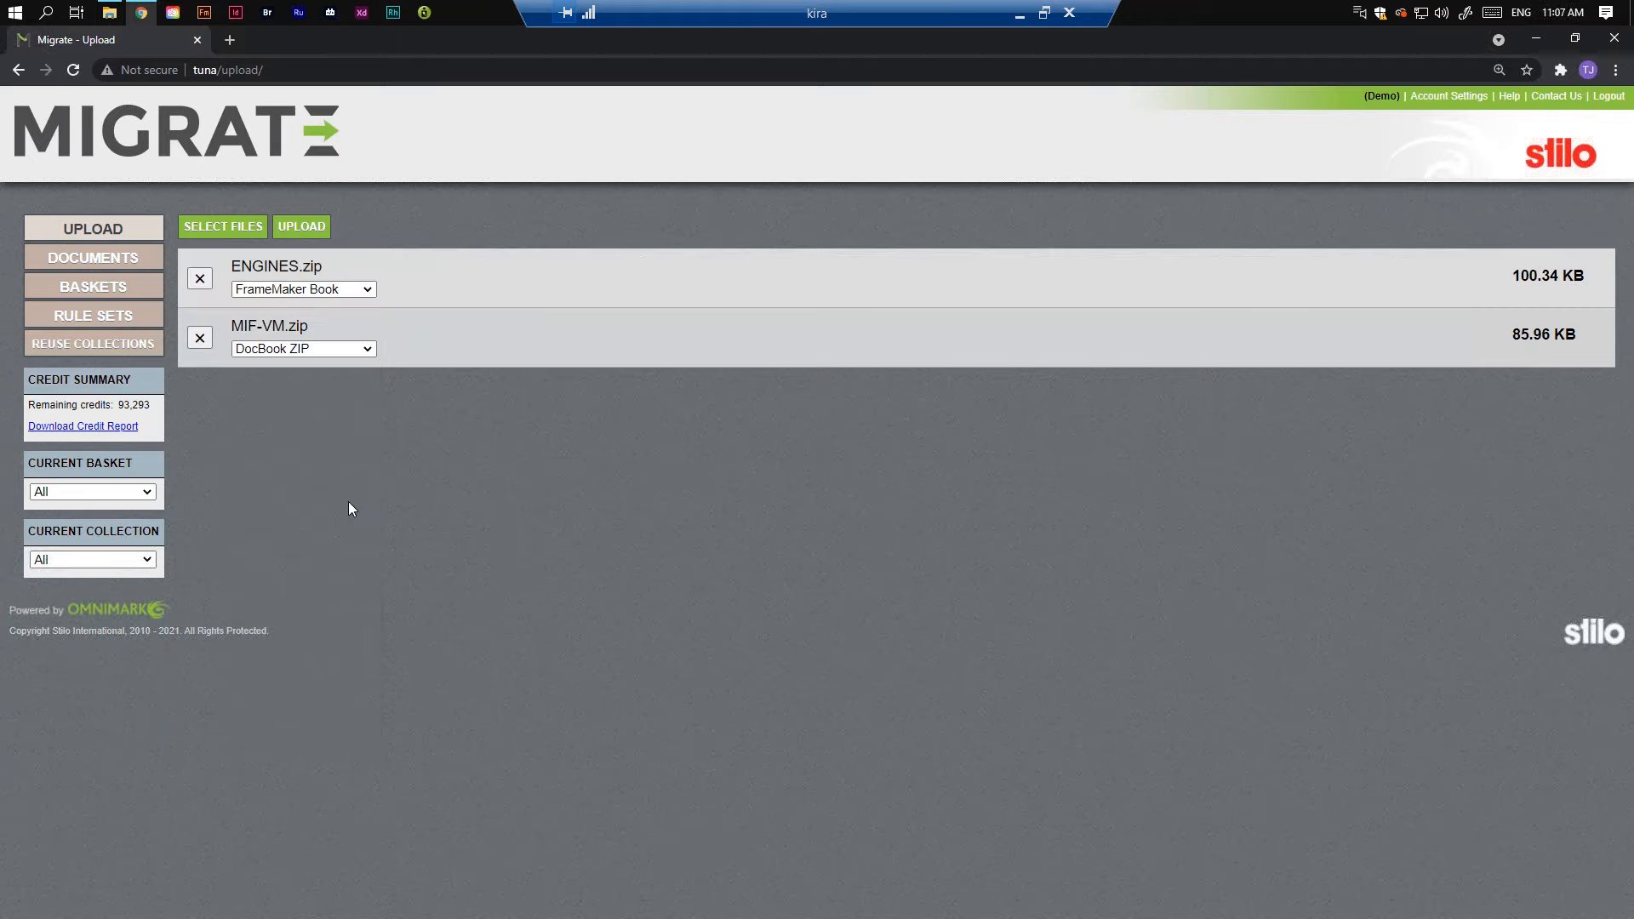
{"action": "left_click", "coordinate": [328, 350]}
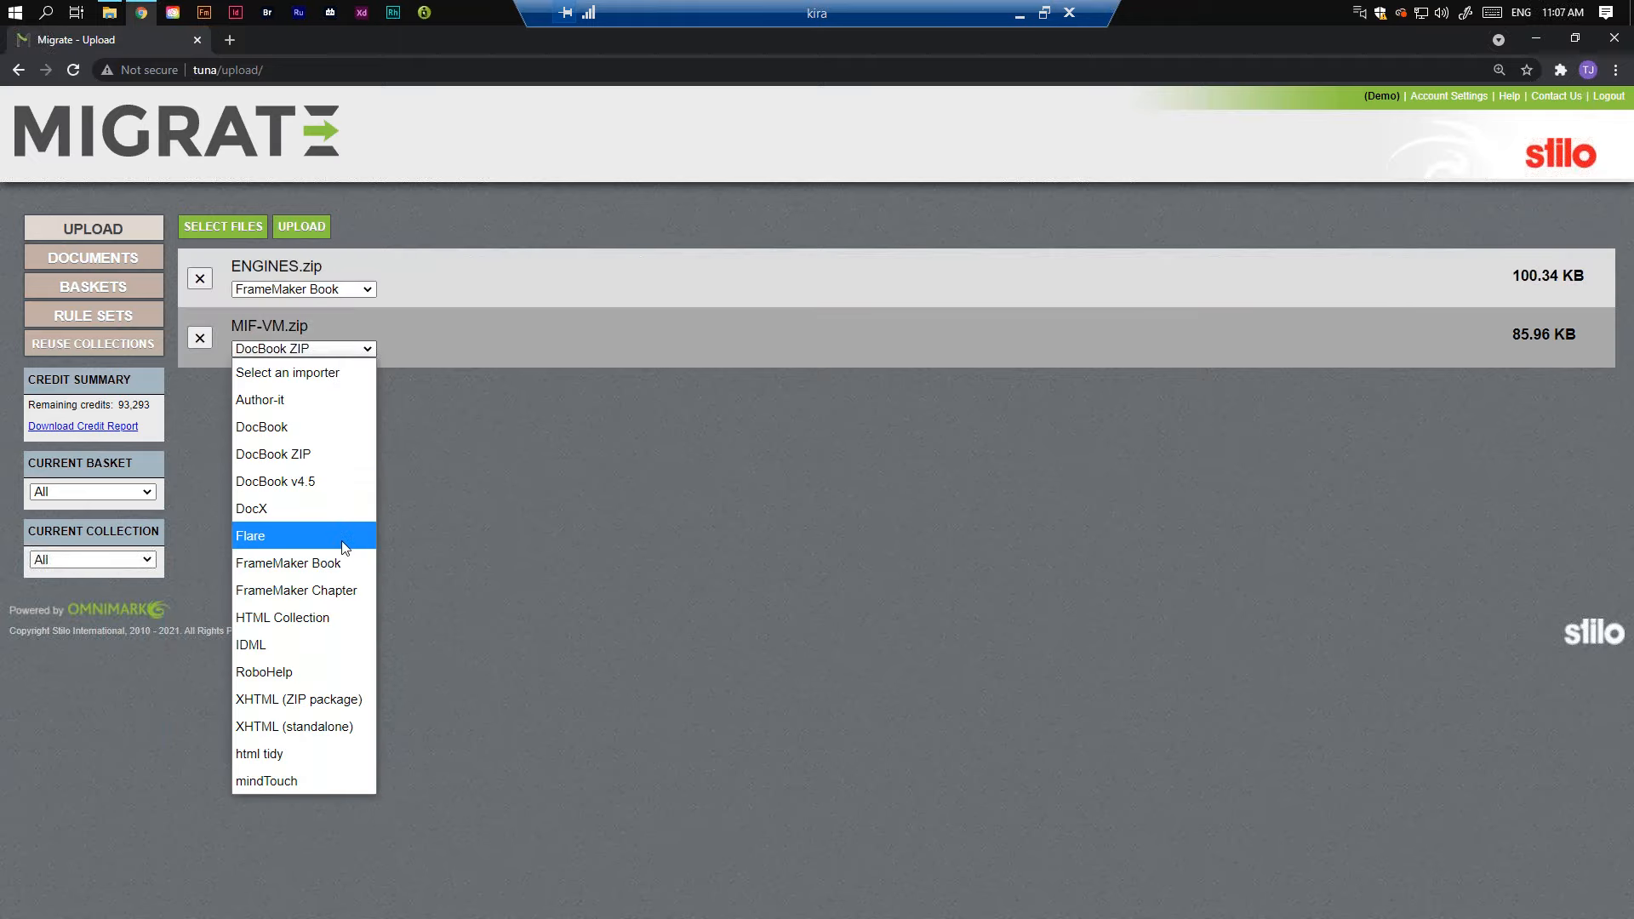
{"action": "left_click", "coordinate": [335, 561]}
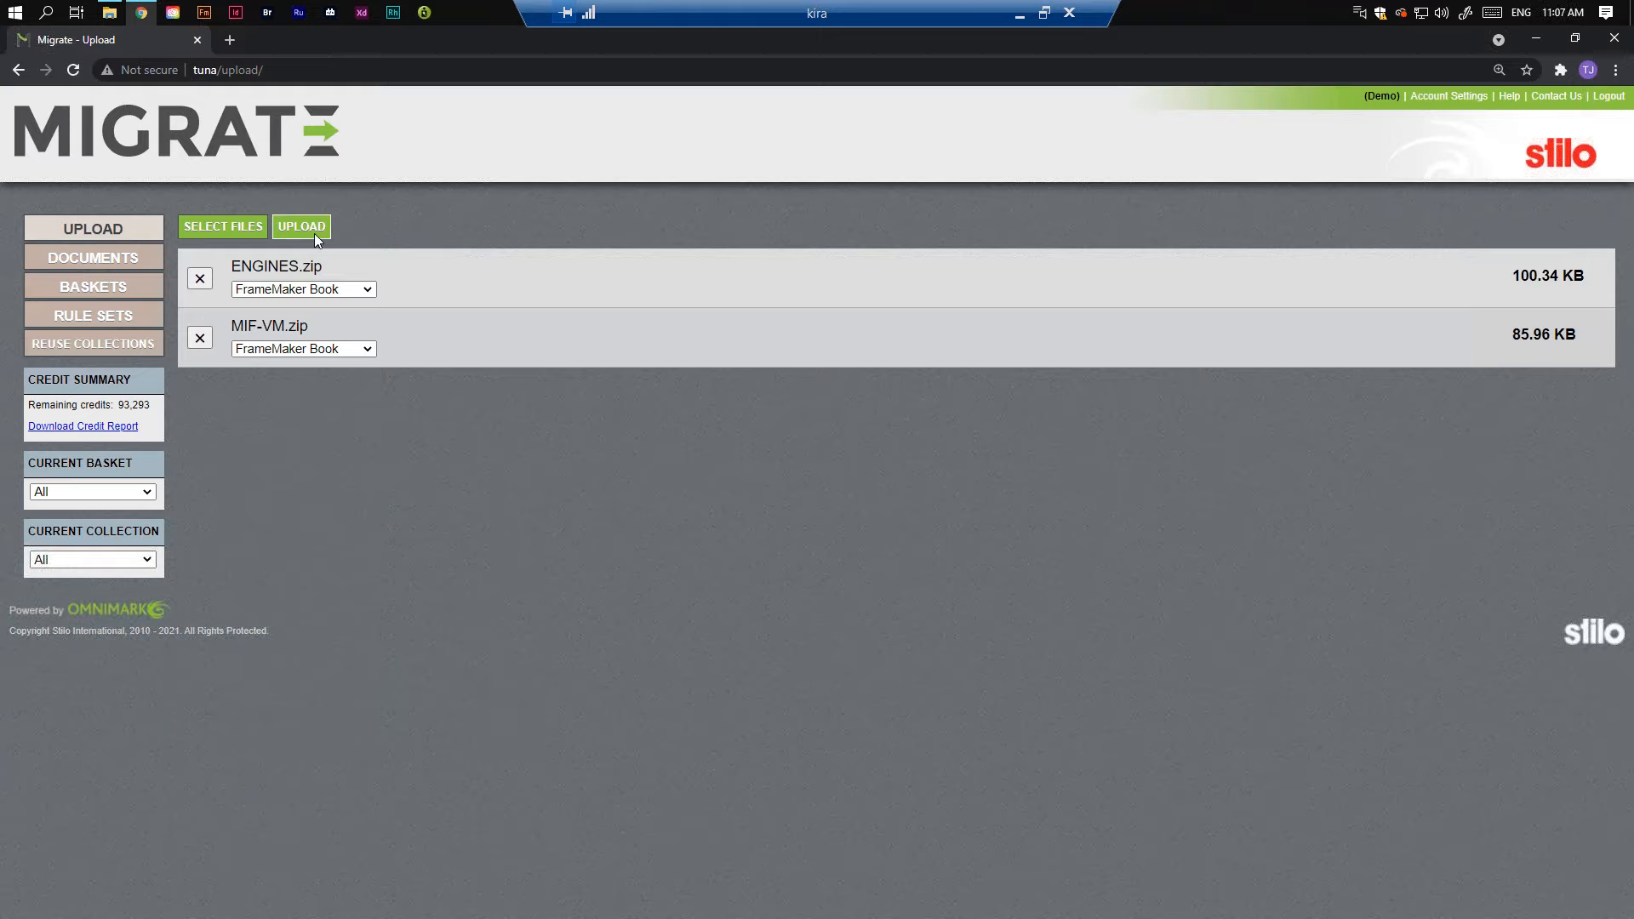
{"action": "left_click", "coordinate": [314, 233]}
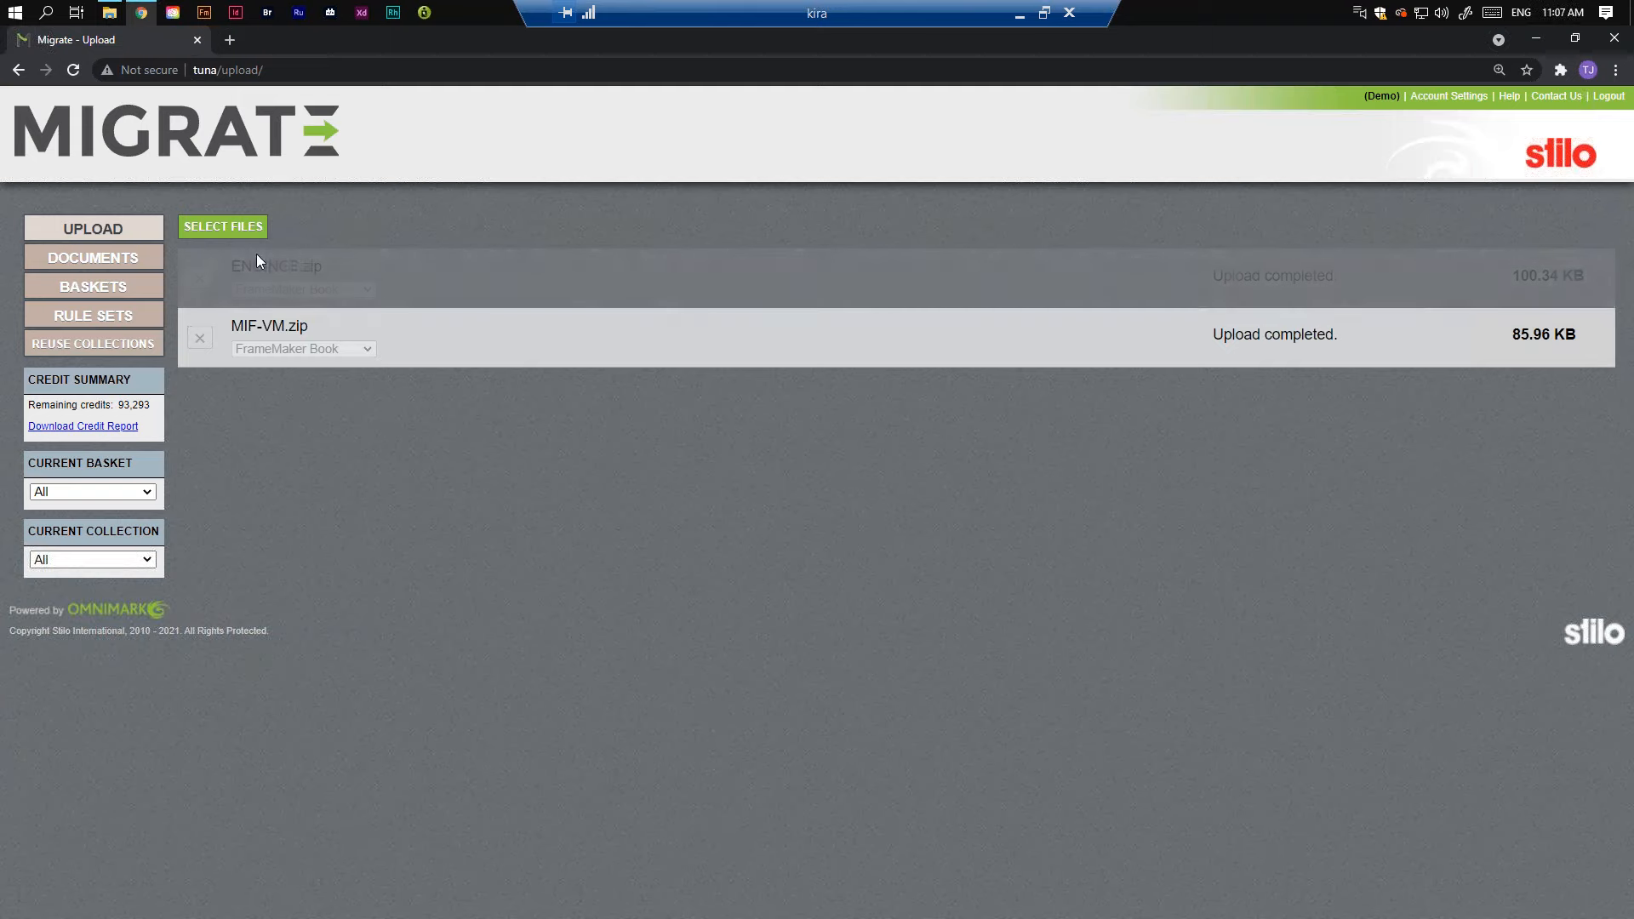
{"action": "left_click", "coordinate": [124, 261]}
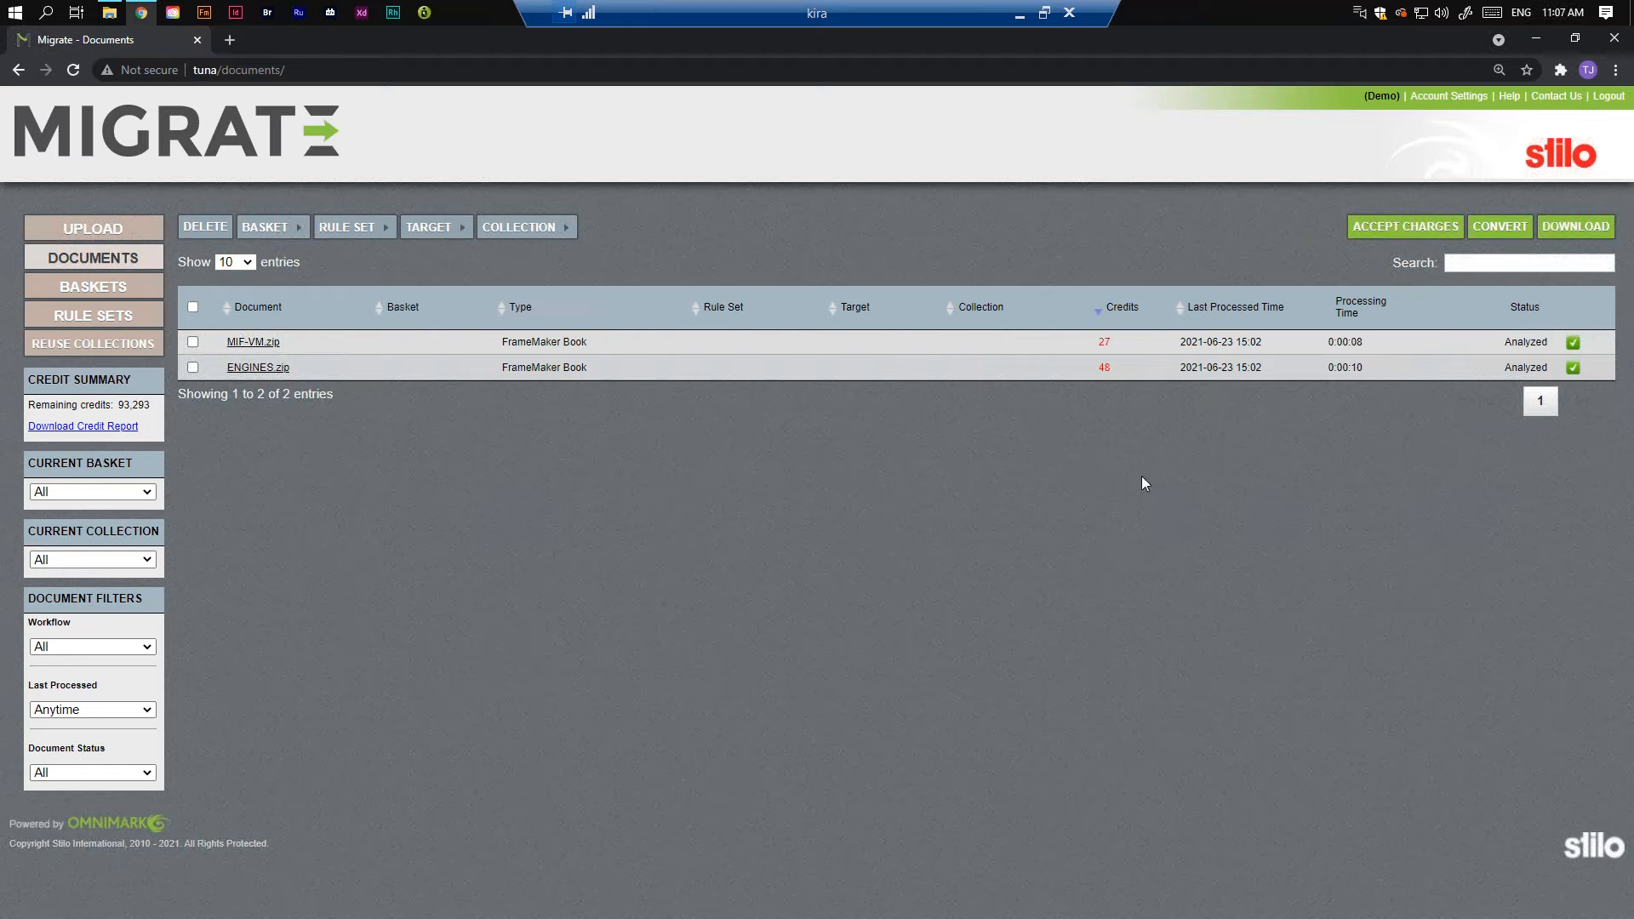
{"action": "left_click", "coordinate": [446, 232]}
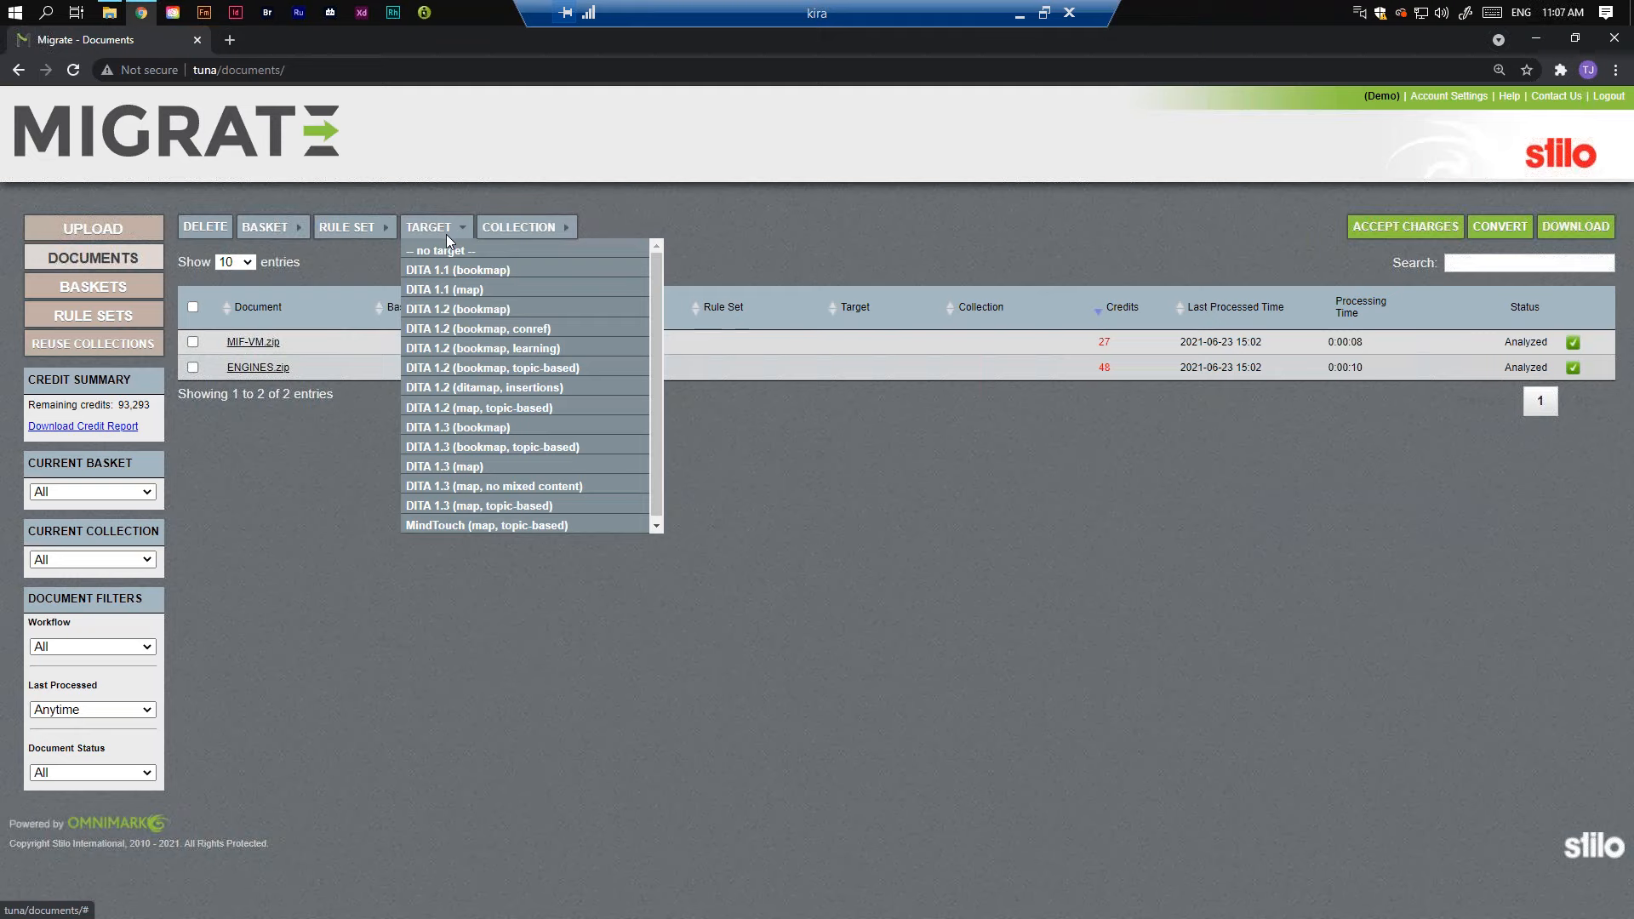
{"action": "left_click", "coordinate": [497, 505]}
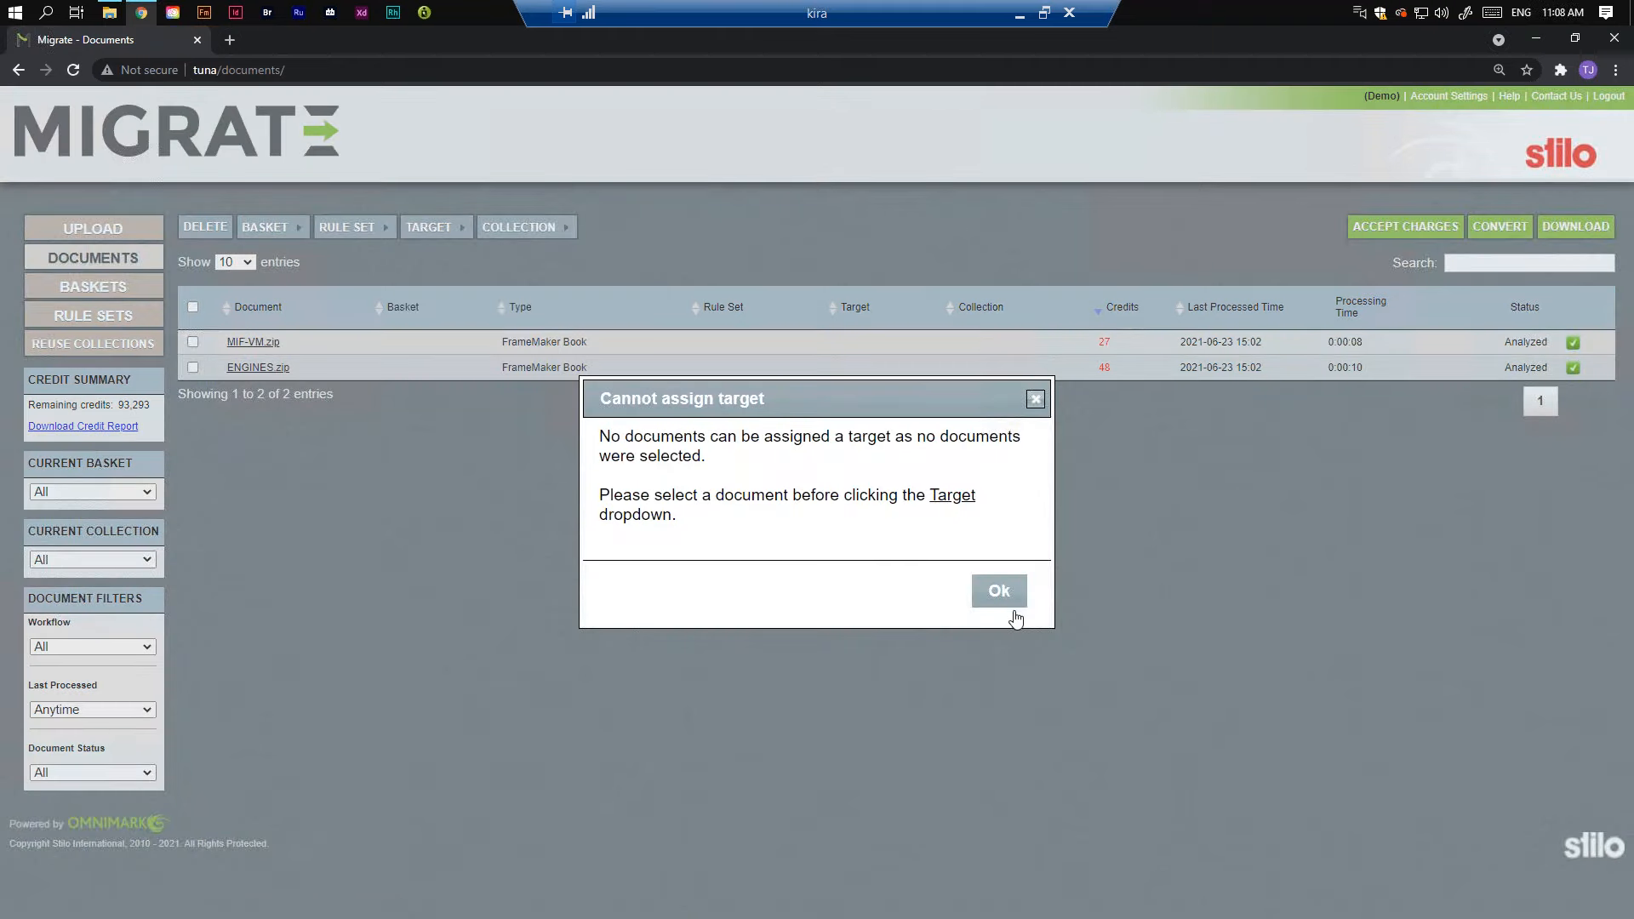
{"action": "left_click", "coordinate": [998, 590]}
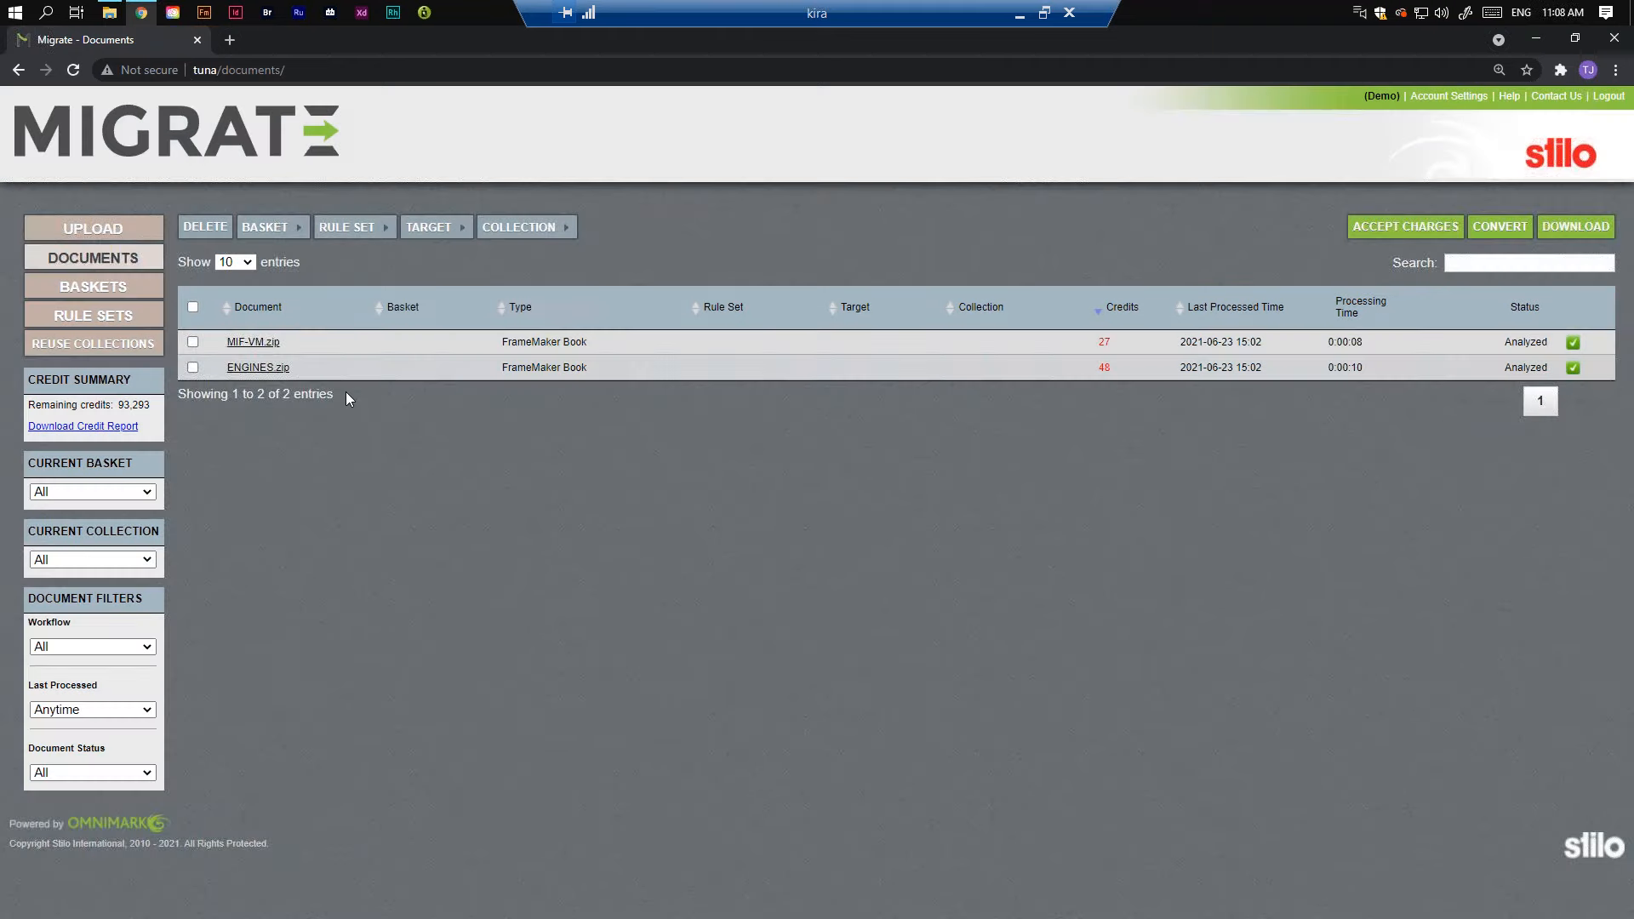
Step: Assign the DITA 1.3 (map, topic-based) target to MIF-VM.zip and ENGINES.zip and accept the credit usage
{"action": "left_click", "coordinate": [193, 342]}
{"action": "left_click", "coordinate": [194, 368]}
{"action": "left_click", "coordinate": [447, 231]}
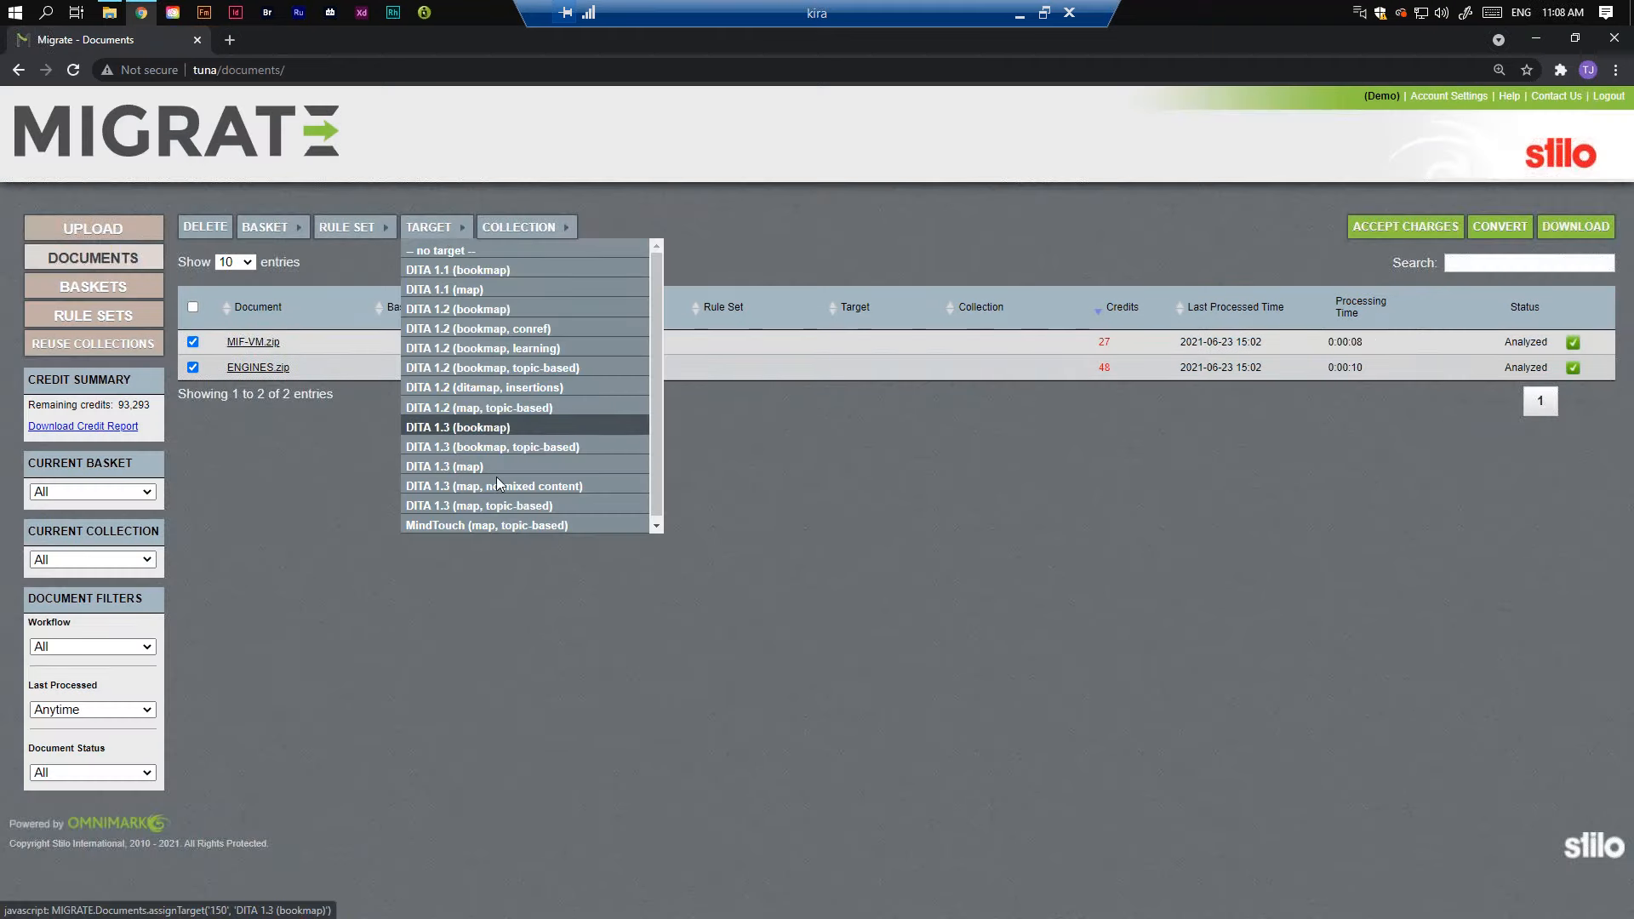
{"action": "left_click", "coordinate": [495, 505]}
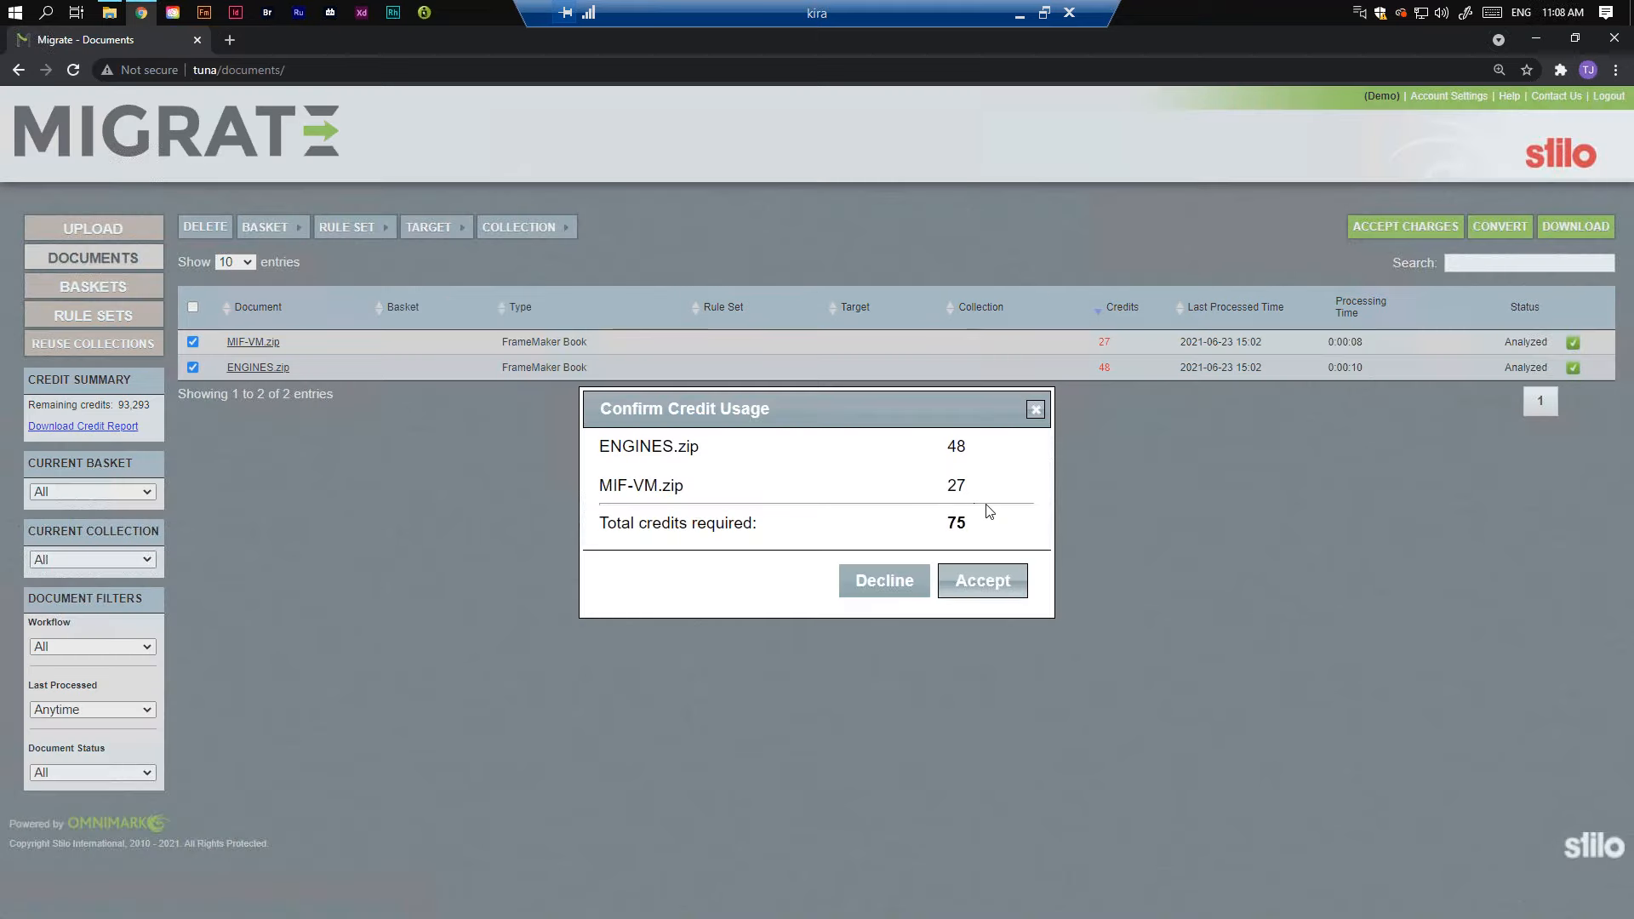
{"action": "left_click", "coordinate": [997, 582]}
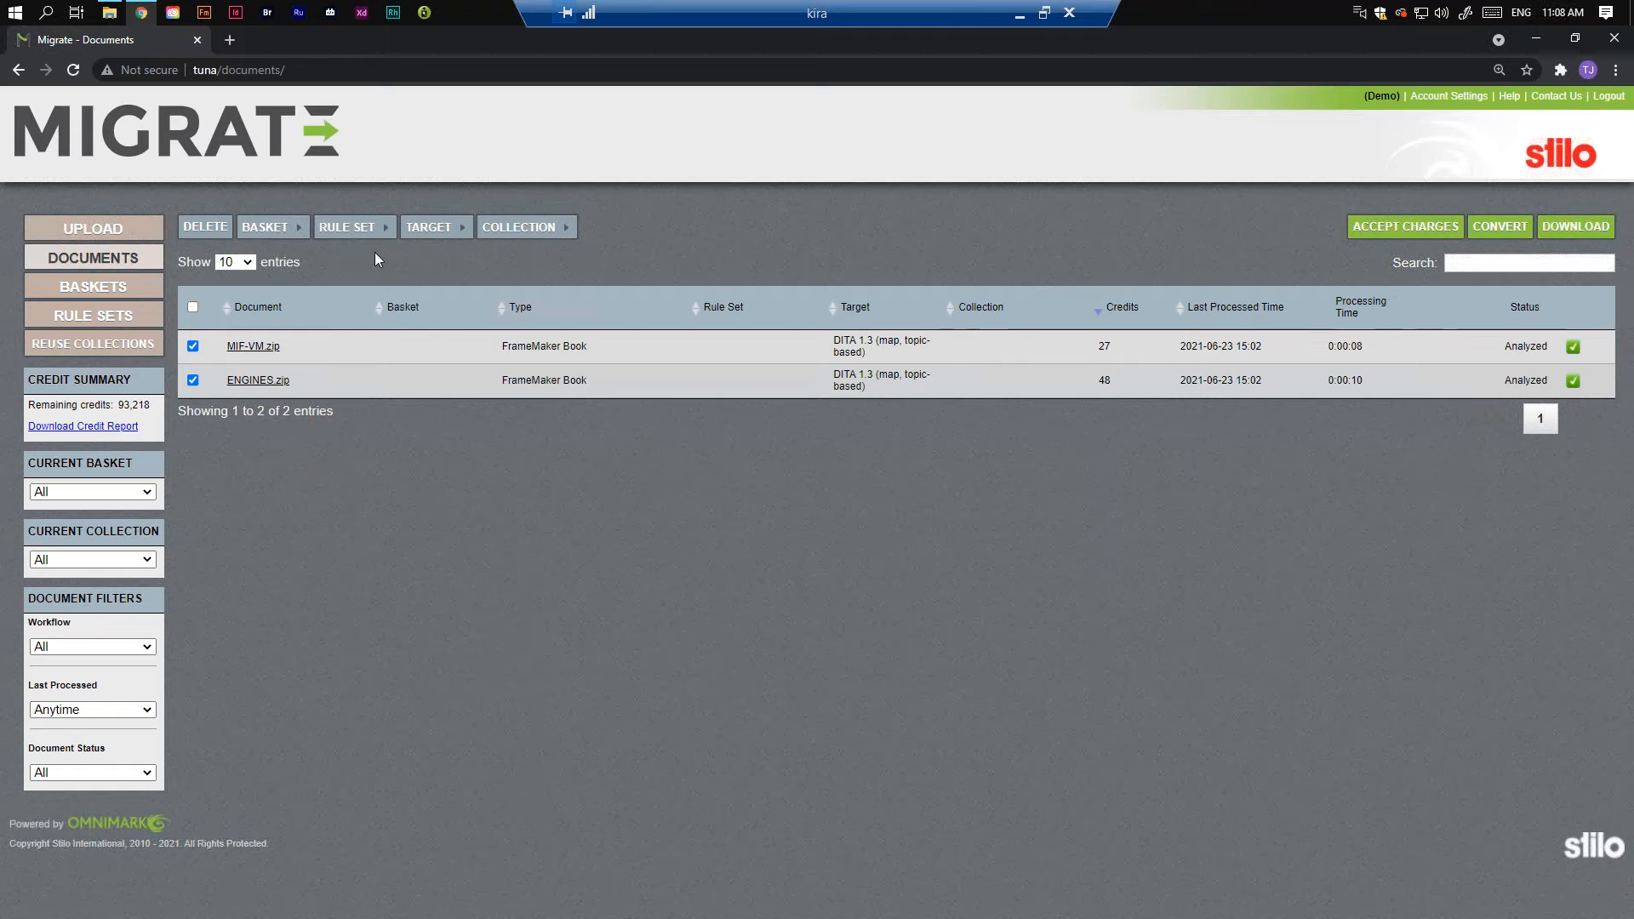
Step: Assign the June2021Webinar rule set to both documents and open the rules of MIF-VM.zip for editing
{"action": "left_click", "coordinate": [362, 233]}
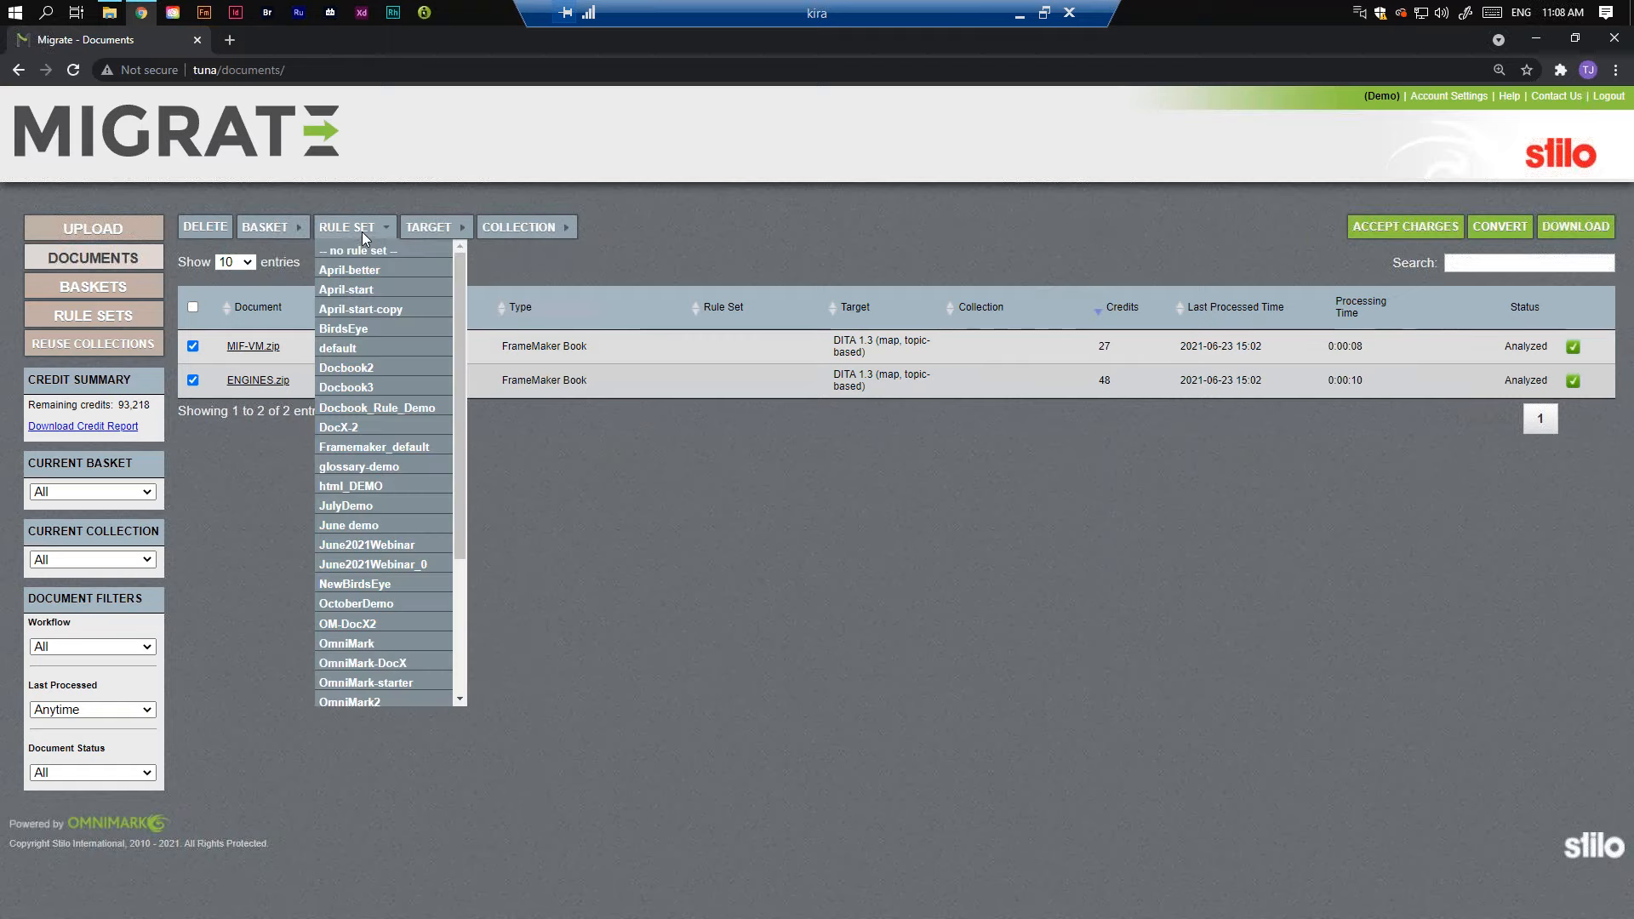
{"action": "left_click", "coordinate": [395, 545]}
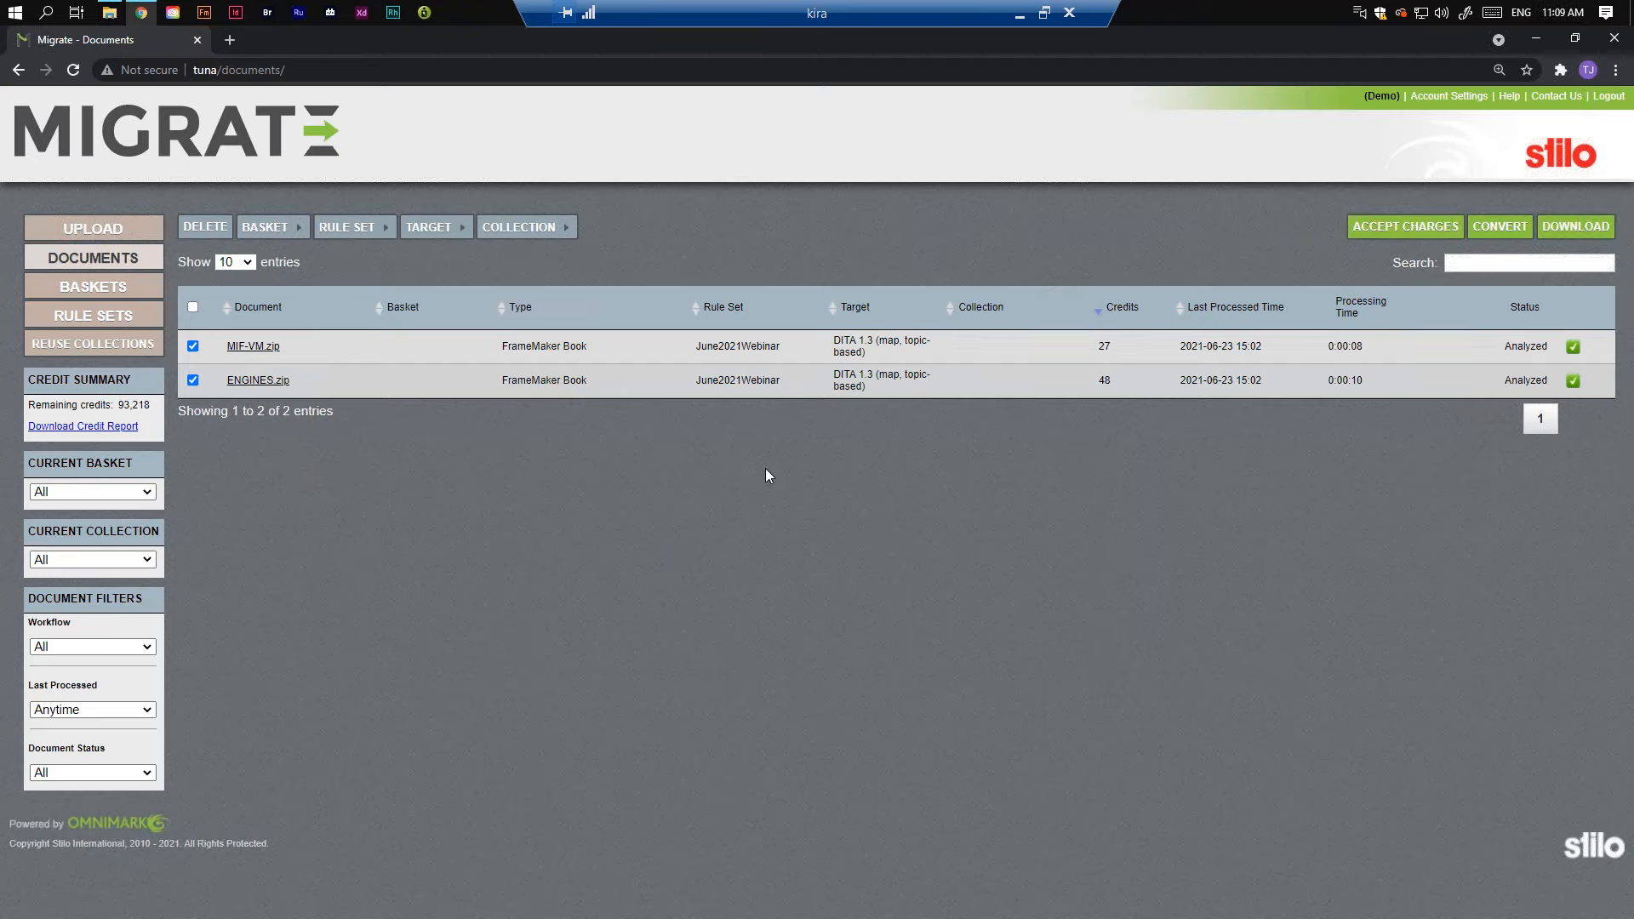
{"action": "left_click", "coordinate": [259, 349]}
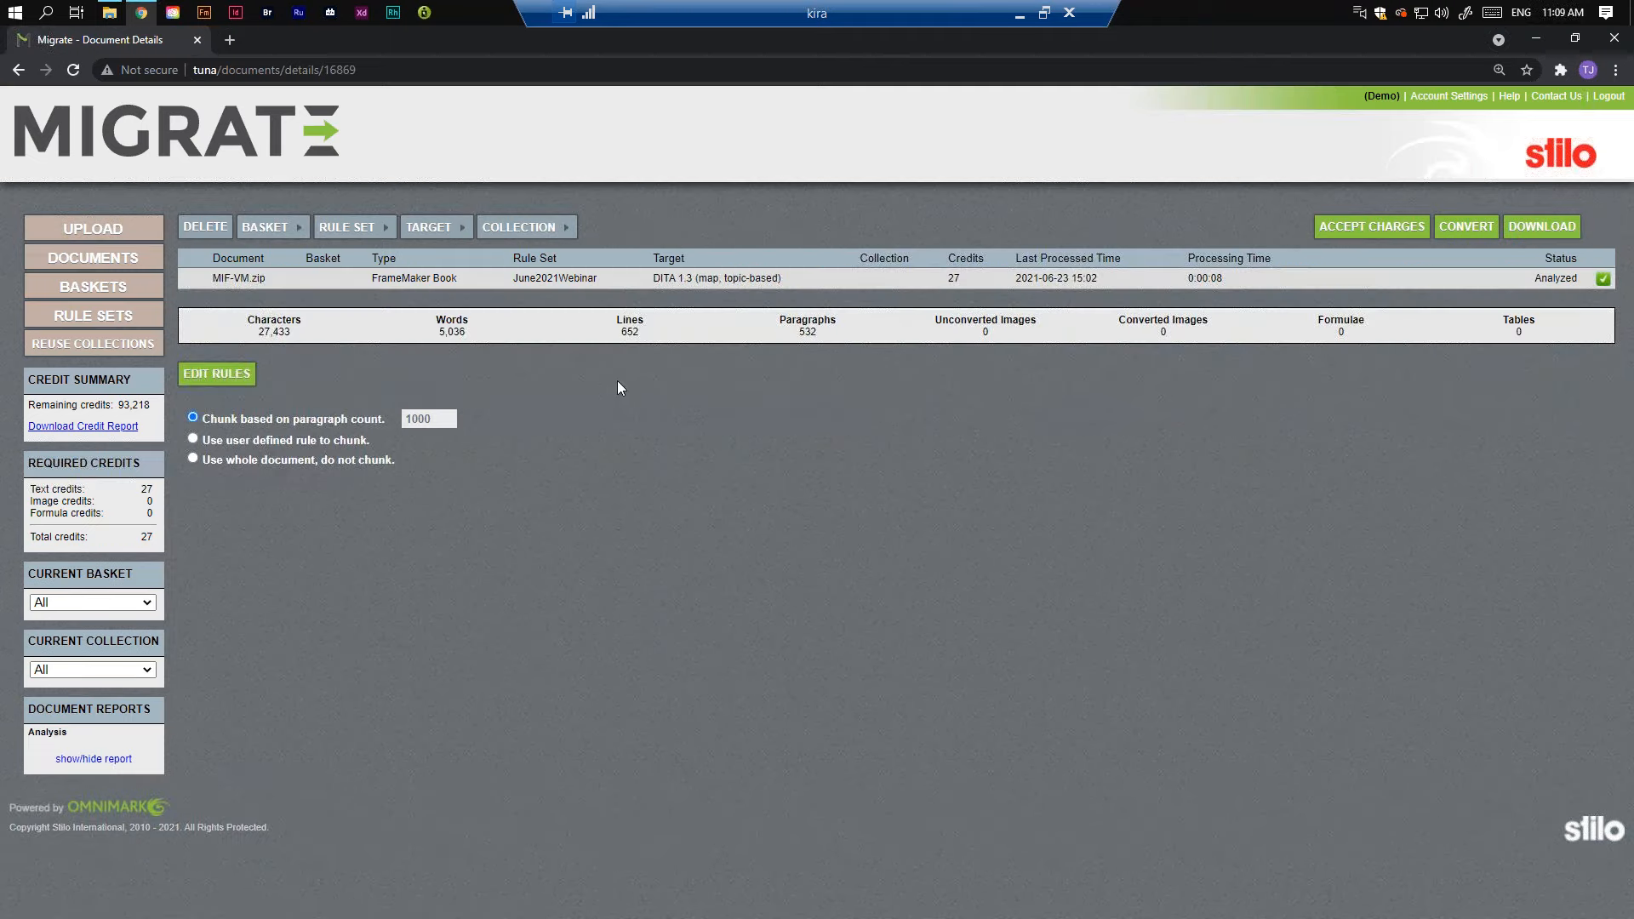
{"action": "left_click", "coordinate": [232, 375]}
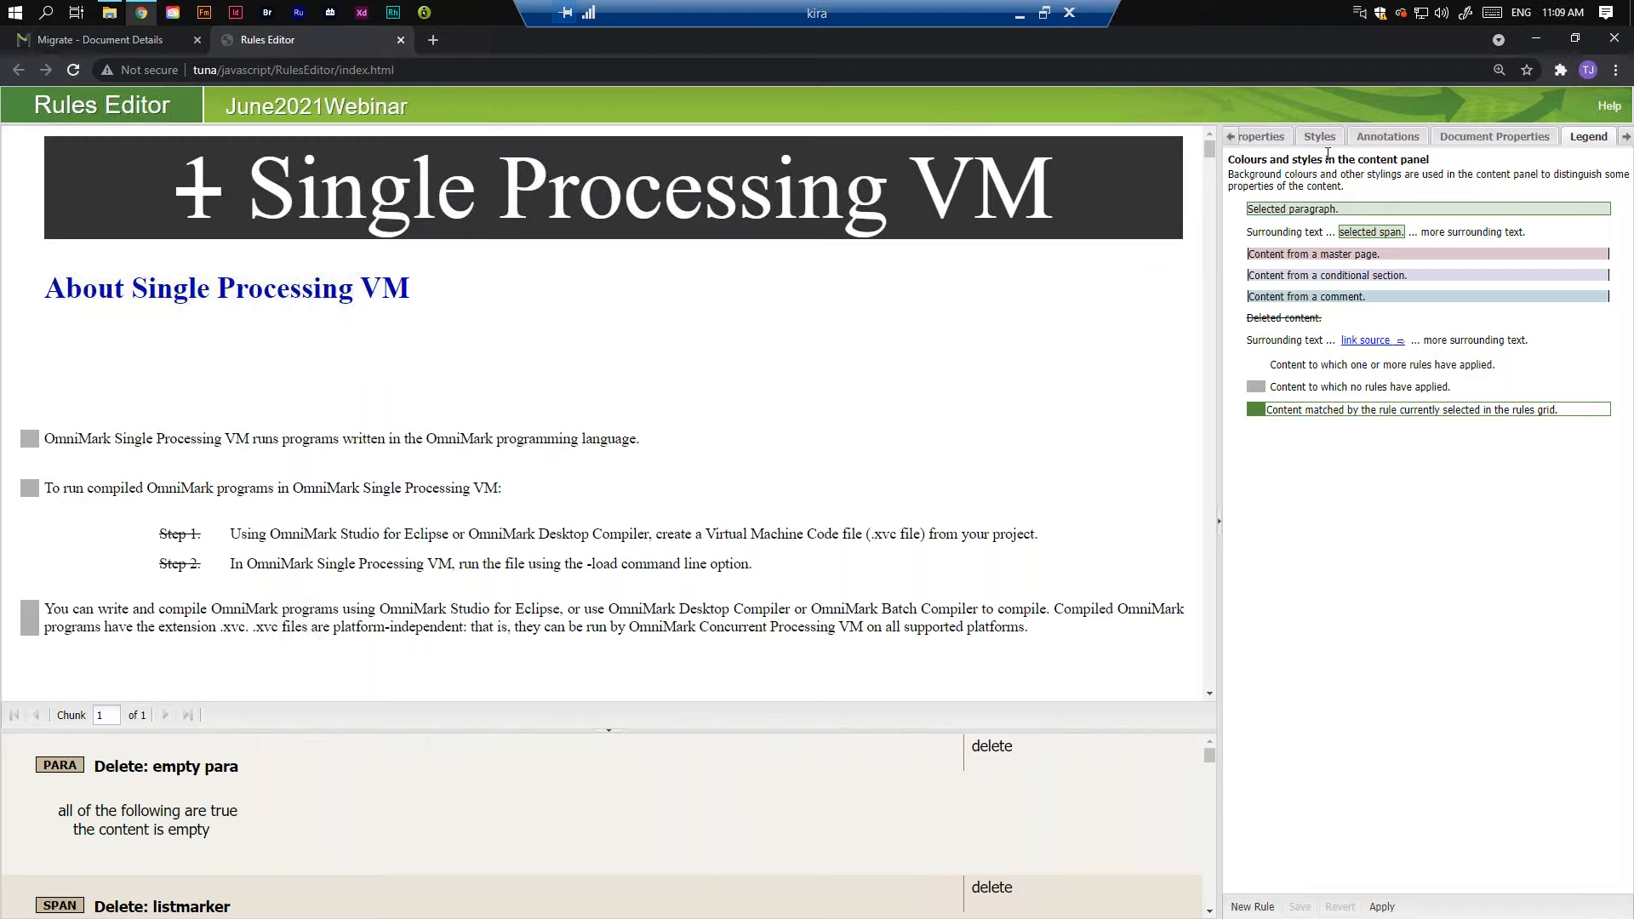
Step: Examine the element properties of the Single Processing VM title, the About Single Processing VM heading and the Step 1 paragraph
{"action": "left_click", "coordinate": [1232, 138]}
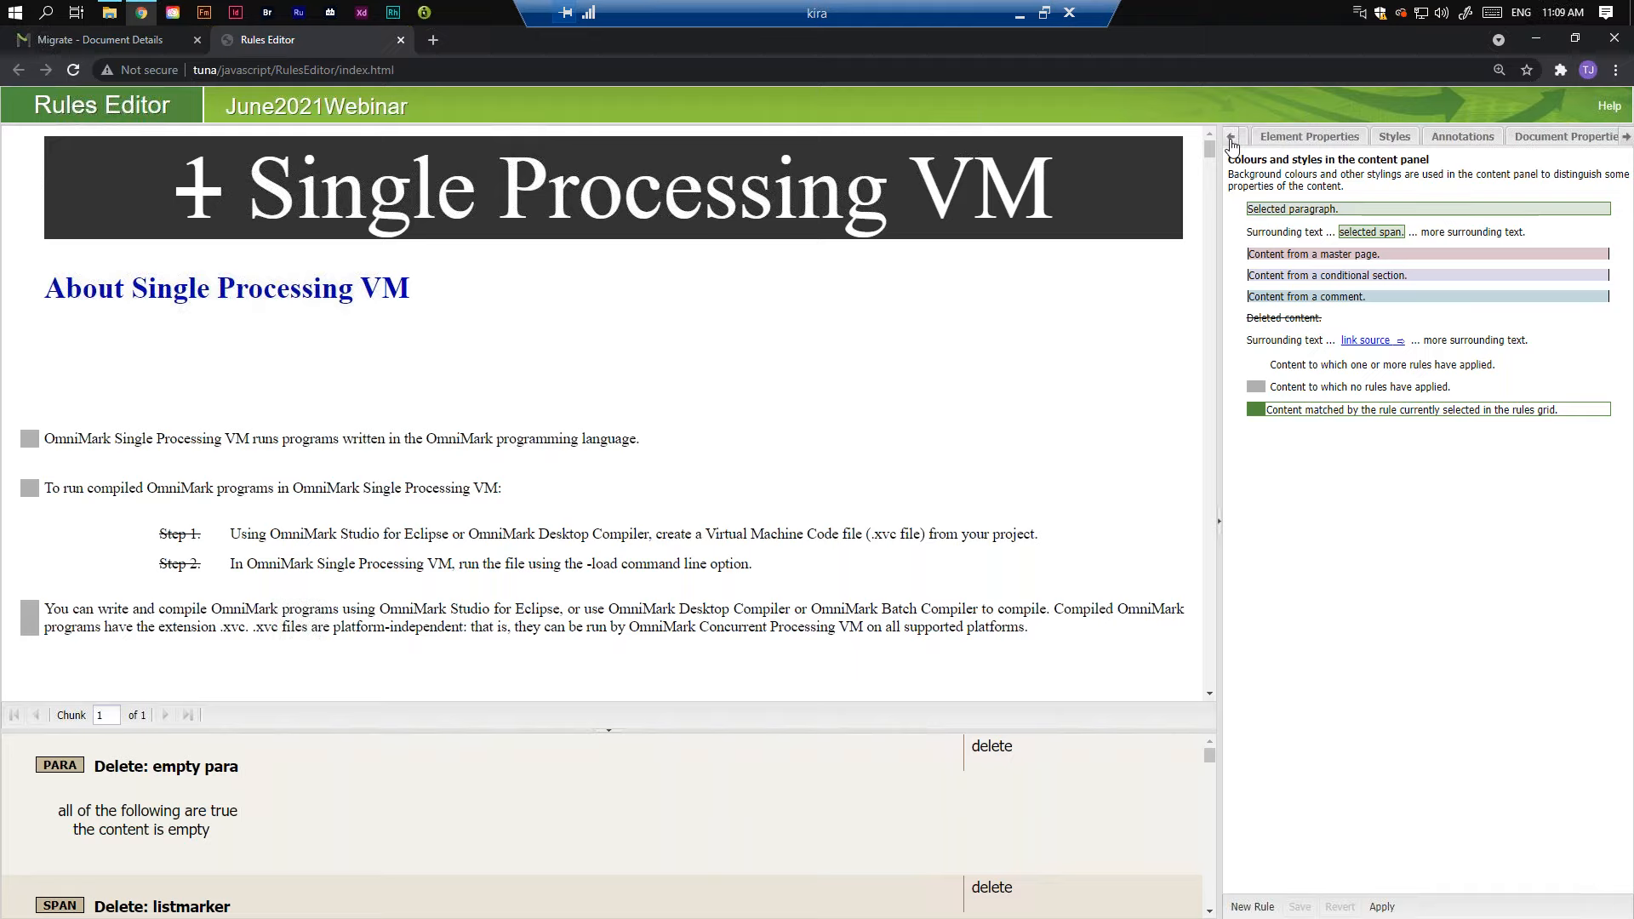
{"action": "left_click", "coordinate": [1232, 141]}
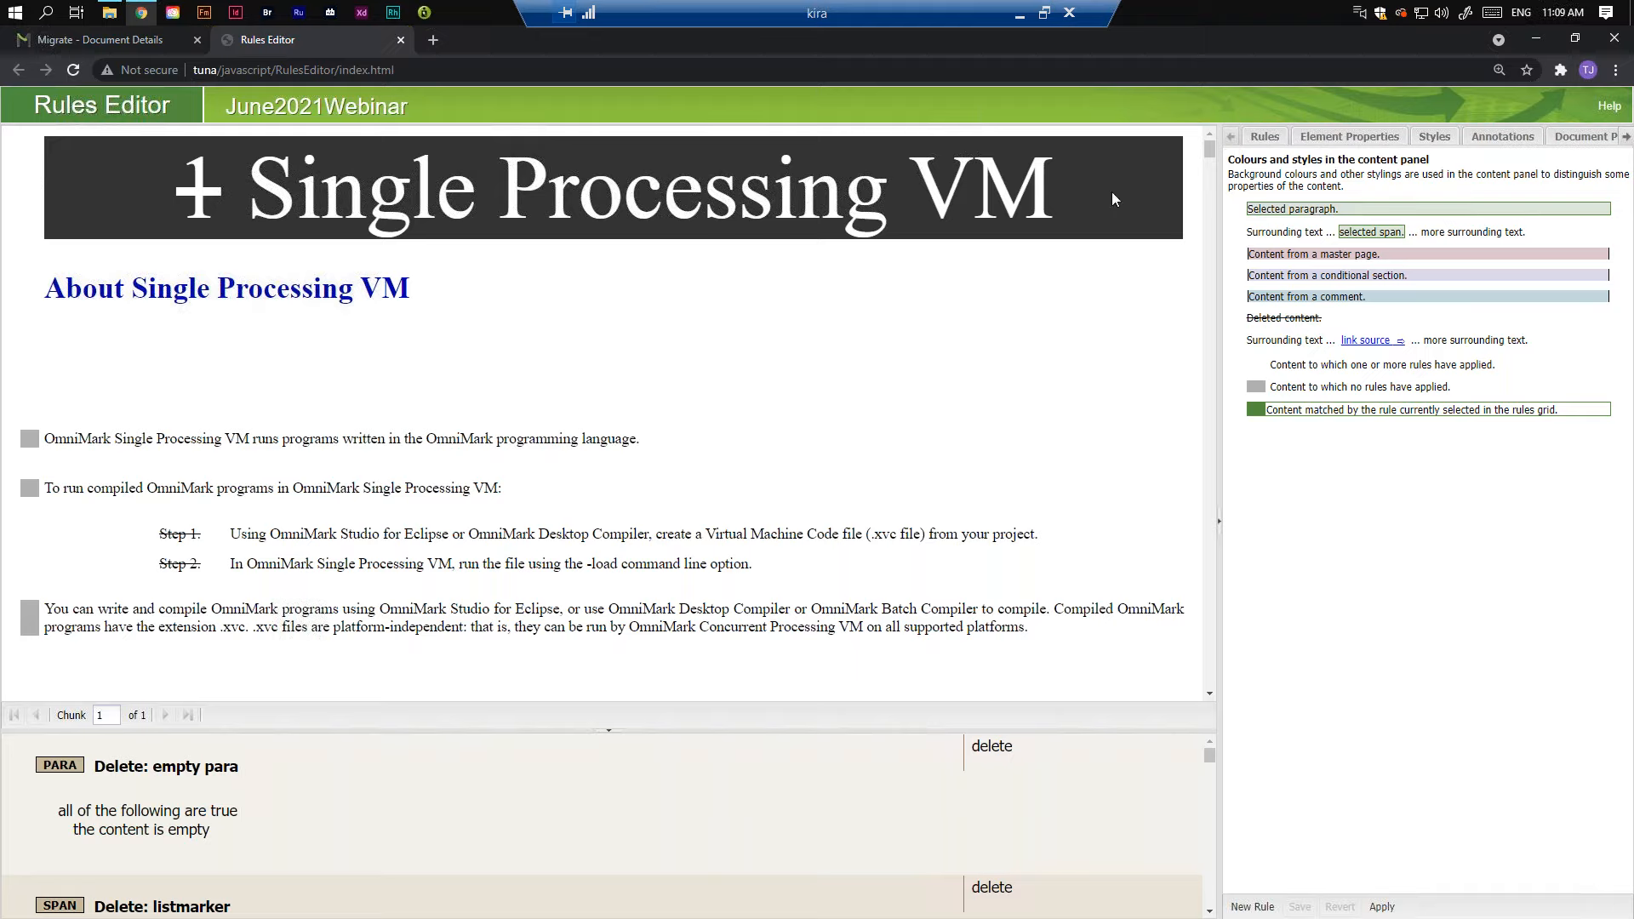
{"action": "left_click", "coordinate": [924, 195]}
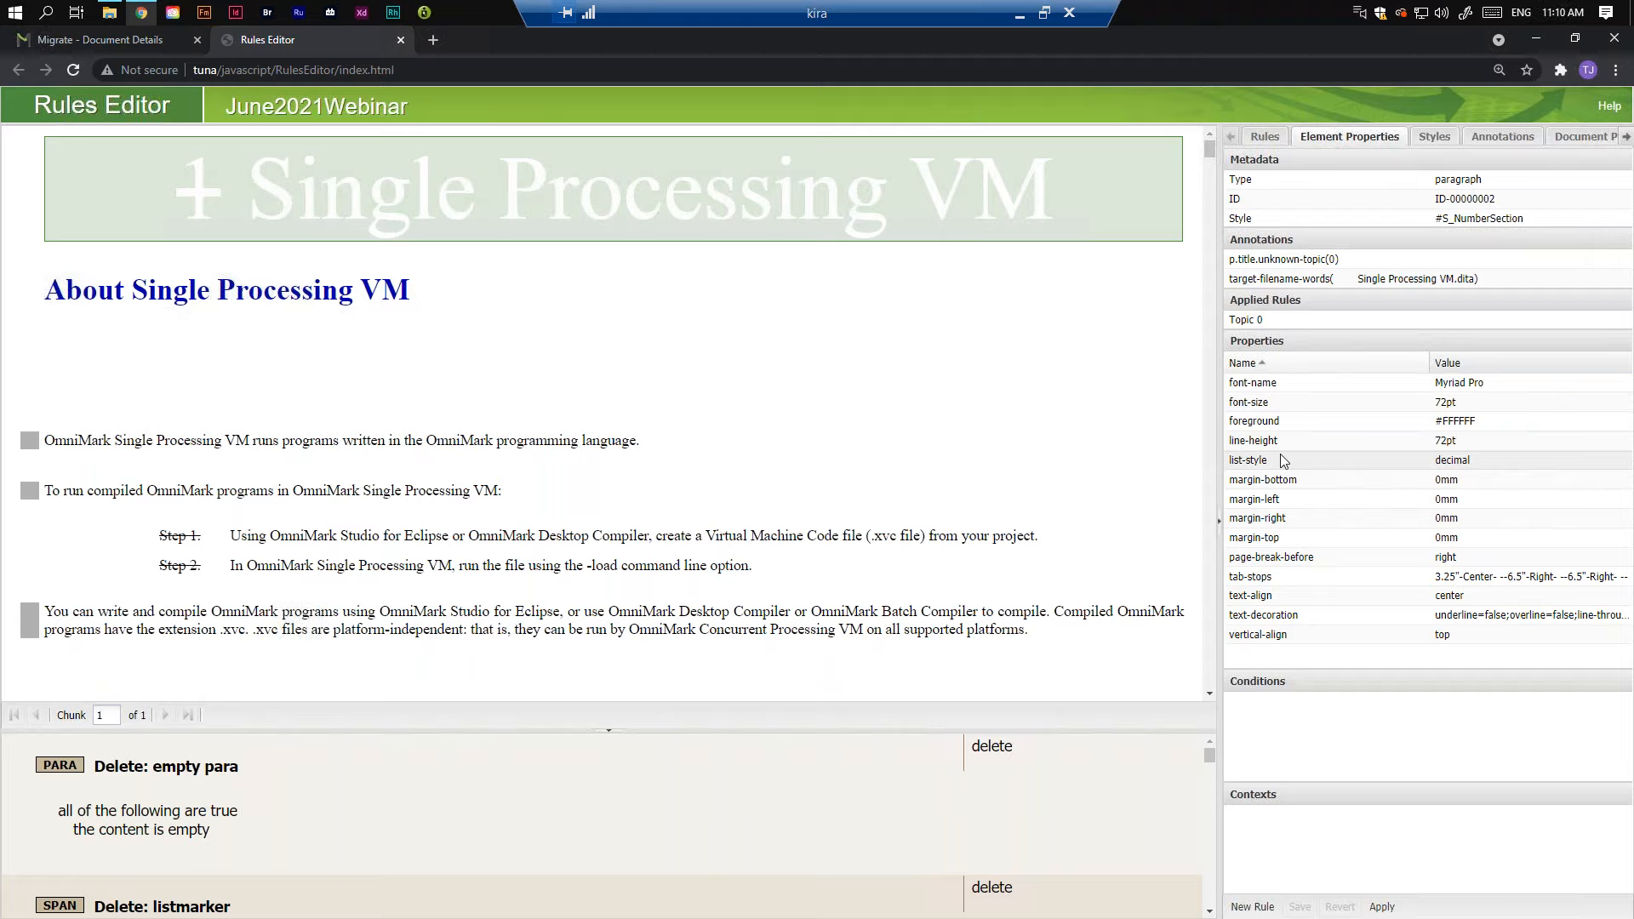
{"action": "left_click", "coordinate": [298, 294]}
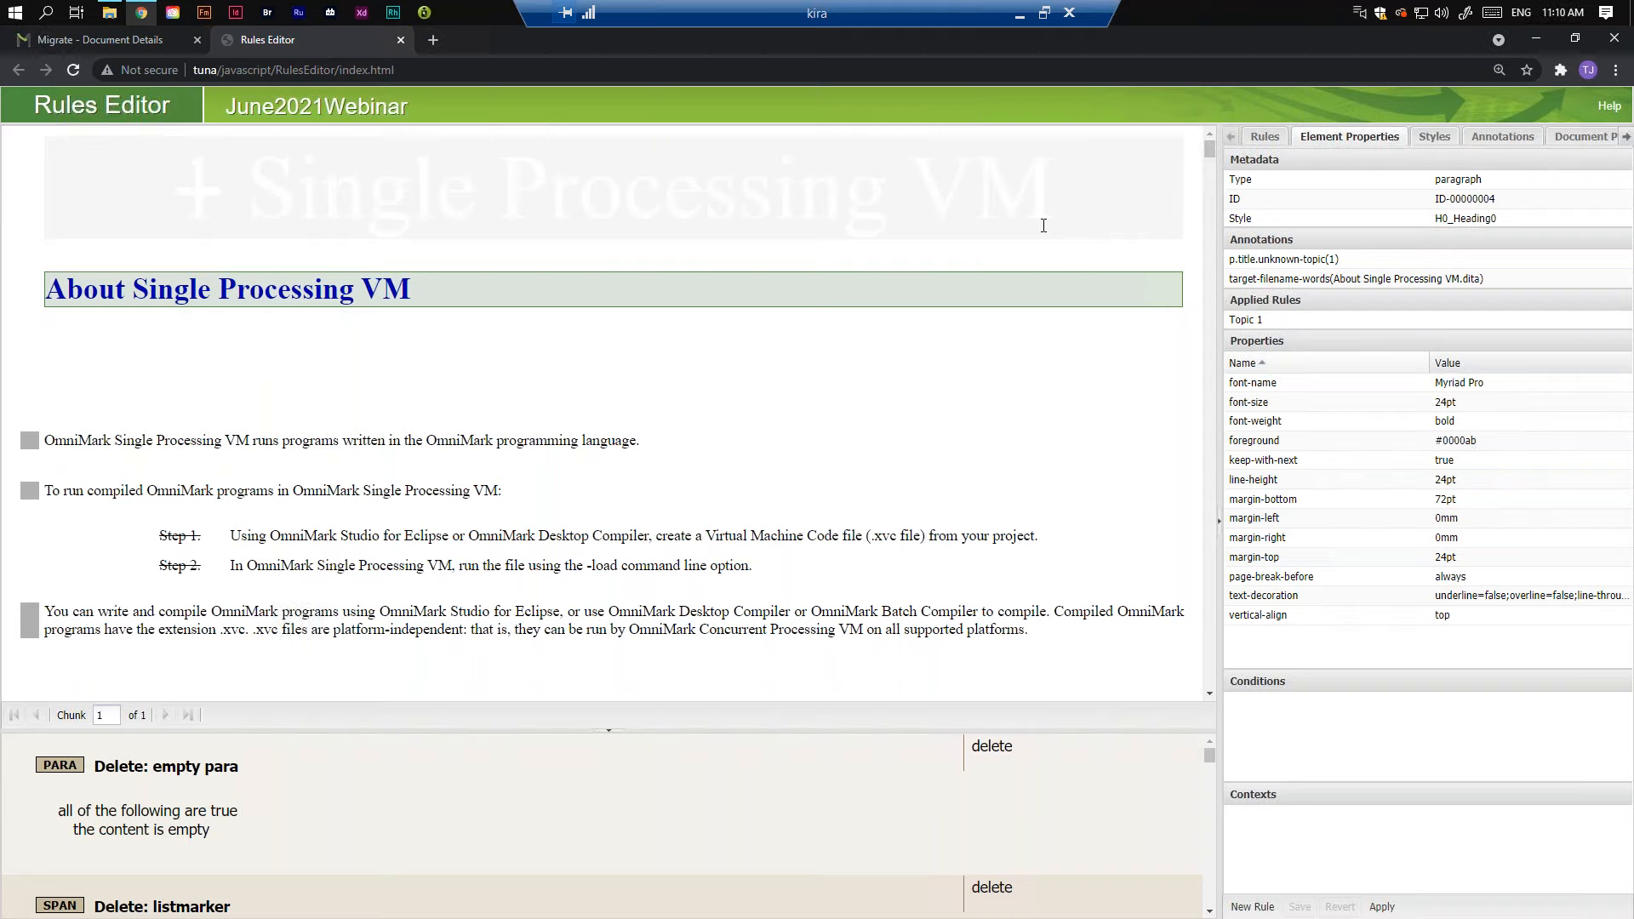
{"action": "left_click", "coordinate": [283, 535]}
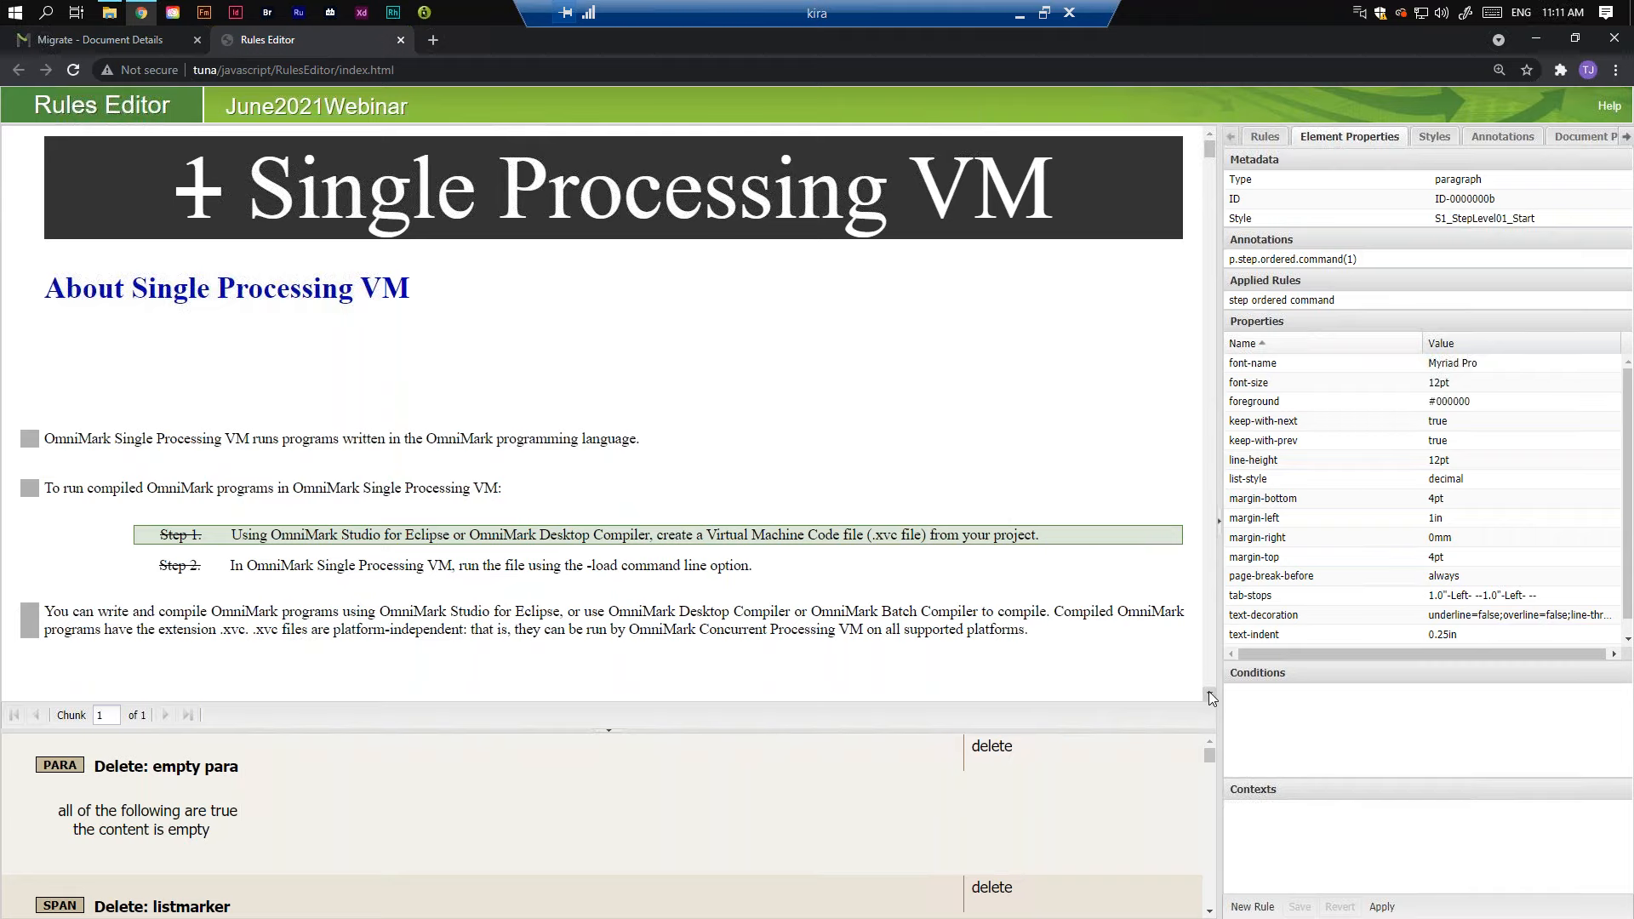
Step: Examine the element properties of the 1.1 and 1.1.1 headings and the first numbered list item, "the current directory"
{"action": "left_click_drag", "start_coordinate": [1208, 694], "coordinate": [1208, 694]}
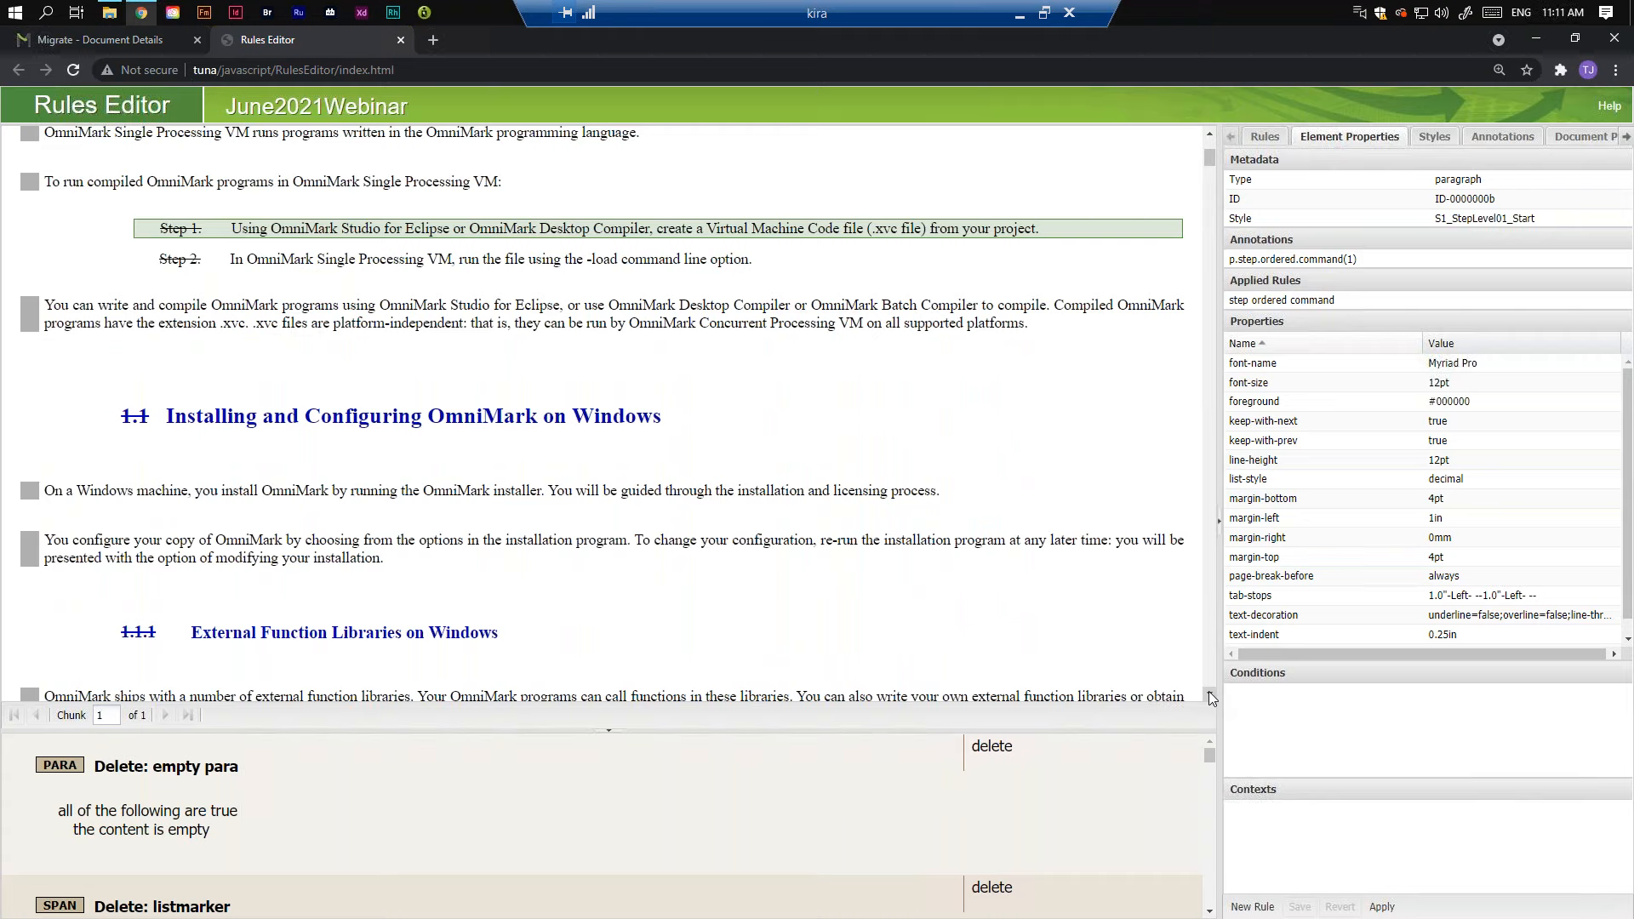
{"action": "left_click", "coordinate": [1209, 695]}
{"action": "left_click", "coordinate": [1209, 695]}
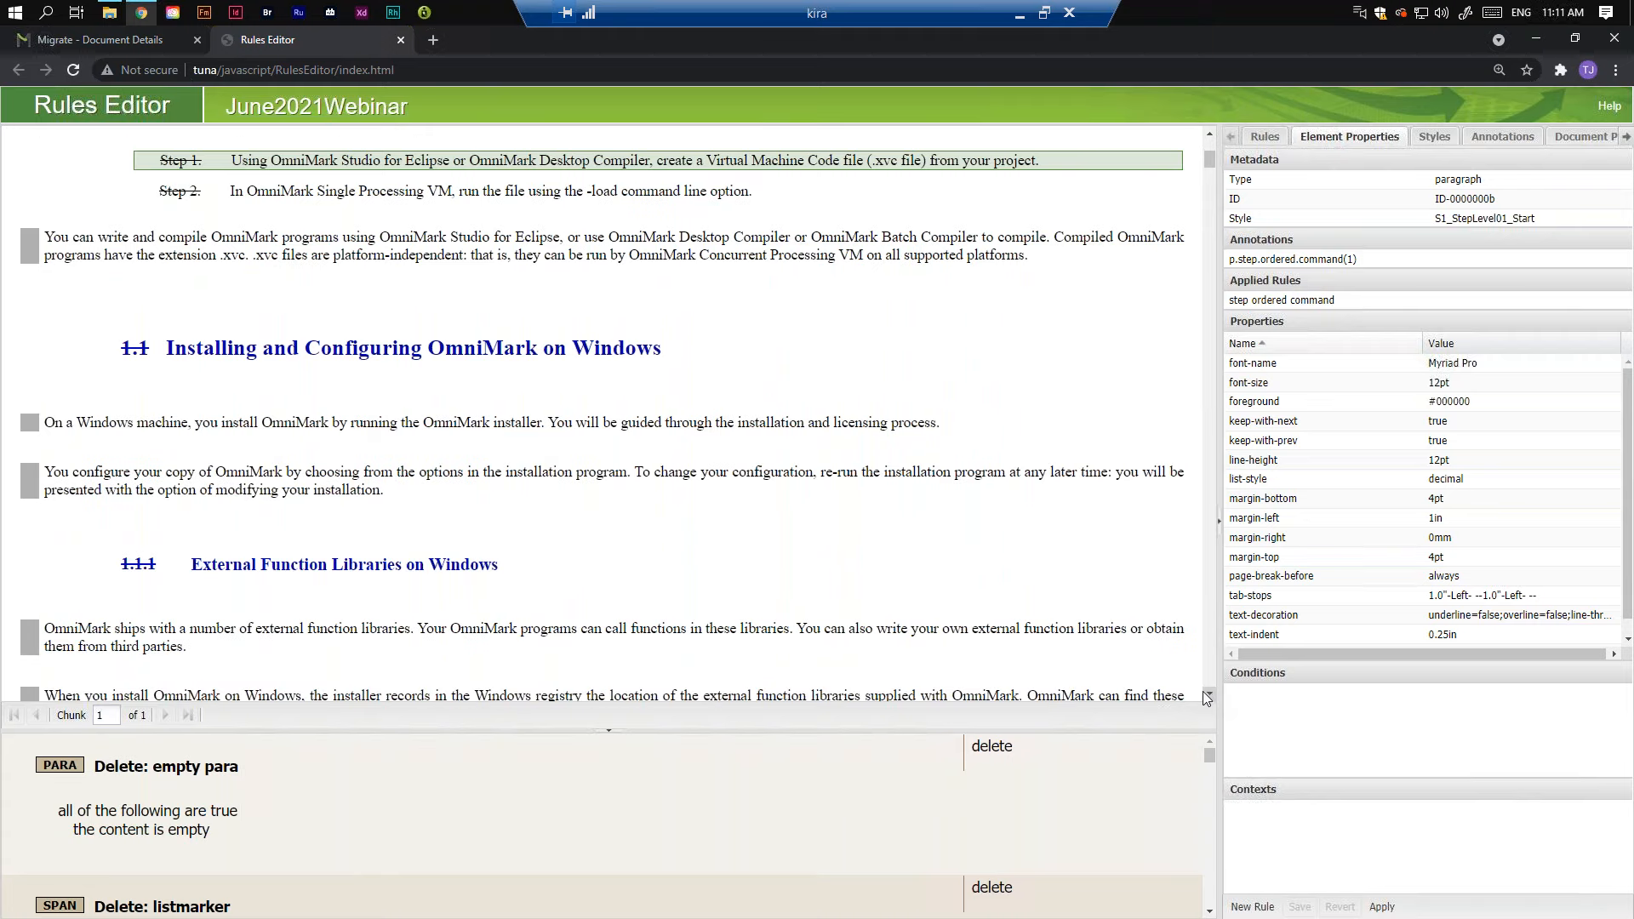
{"action": "left_click", "coordinate": [572, 348]}
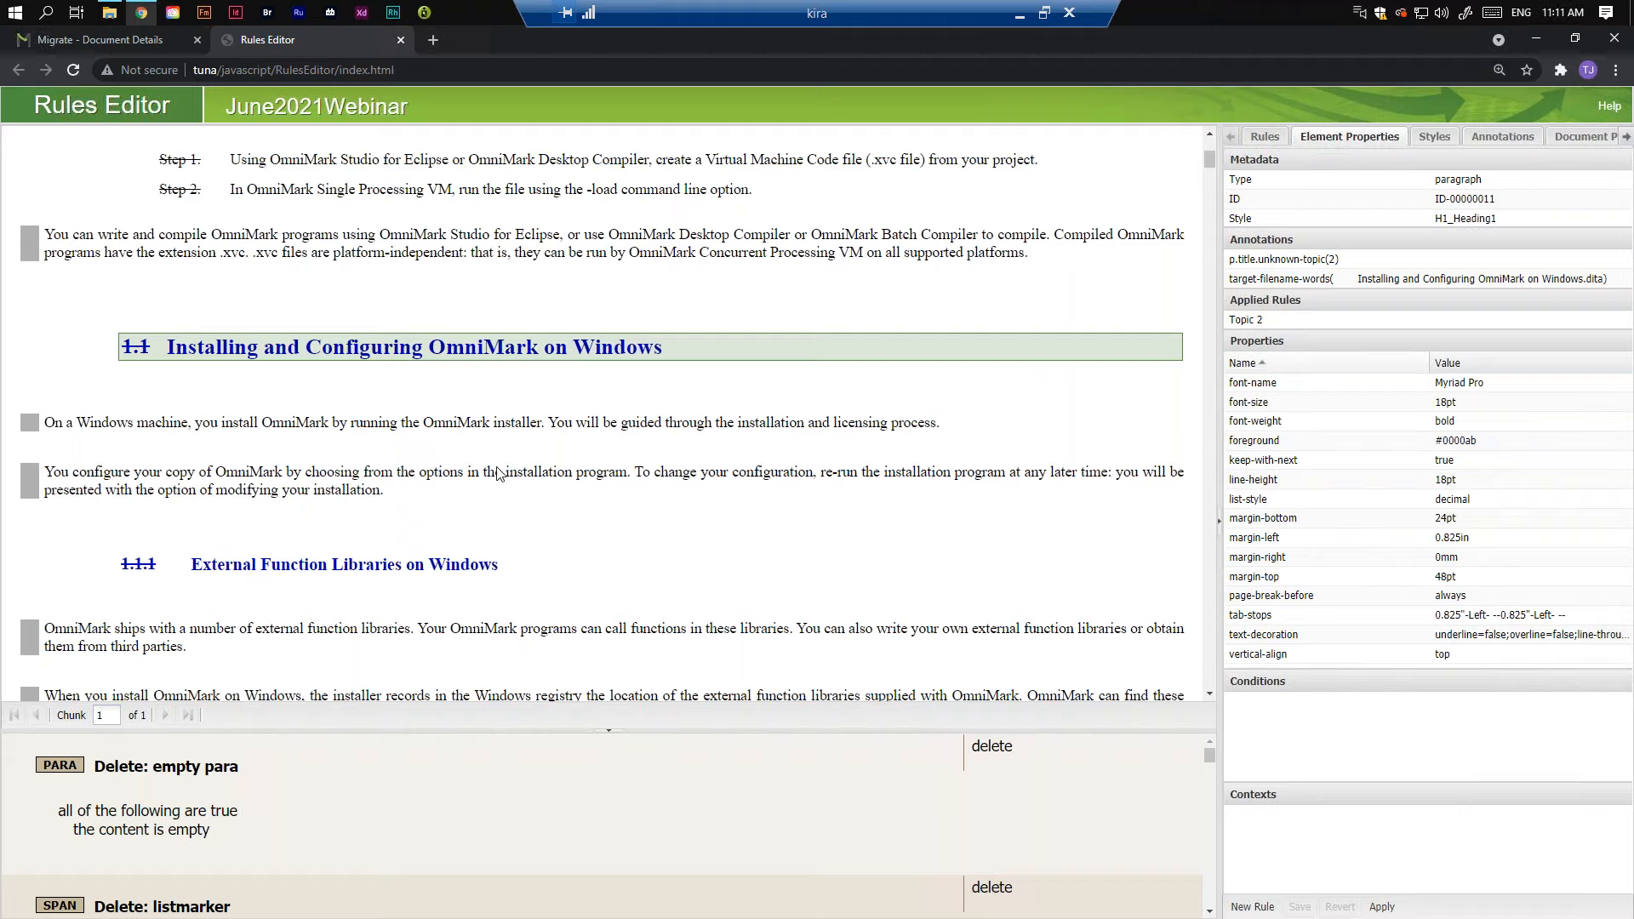
{"action": "left_click", "coordinate": [470, 563]}
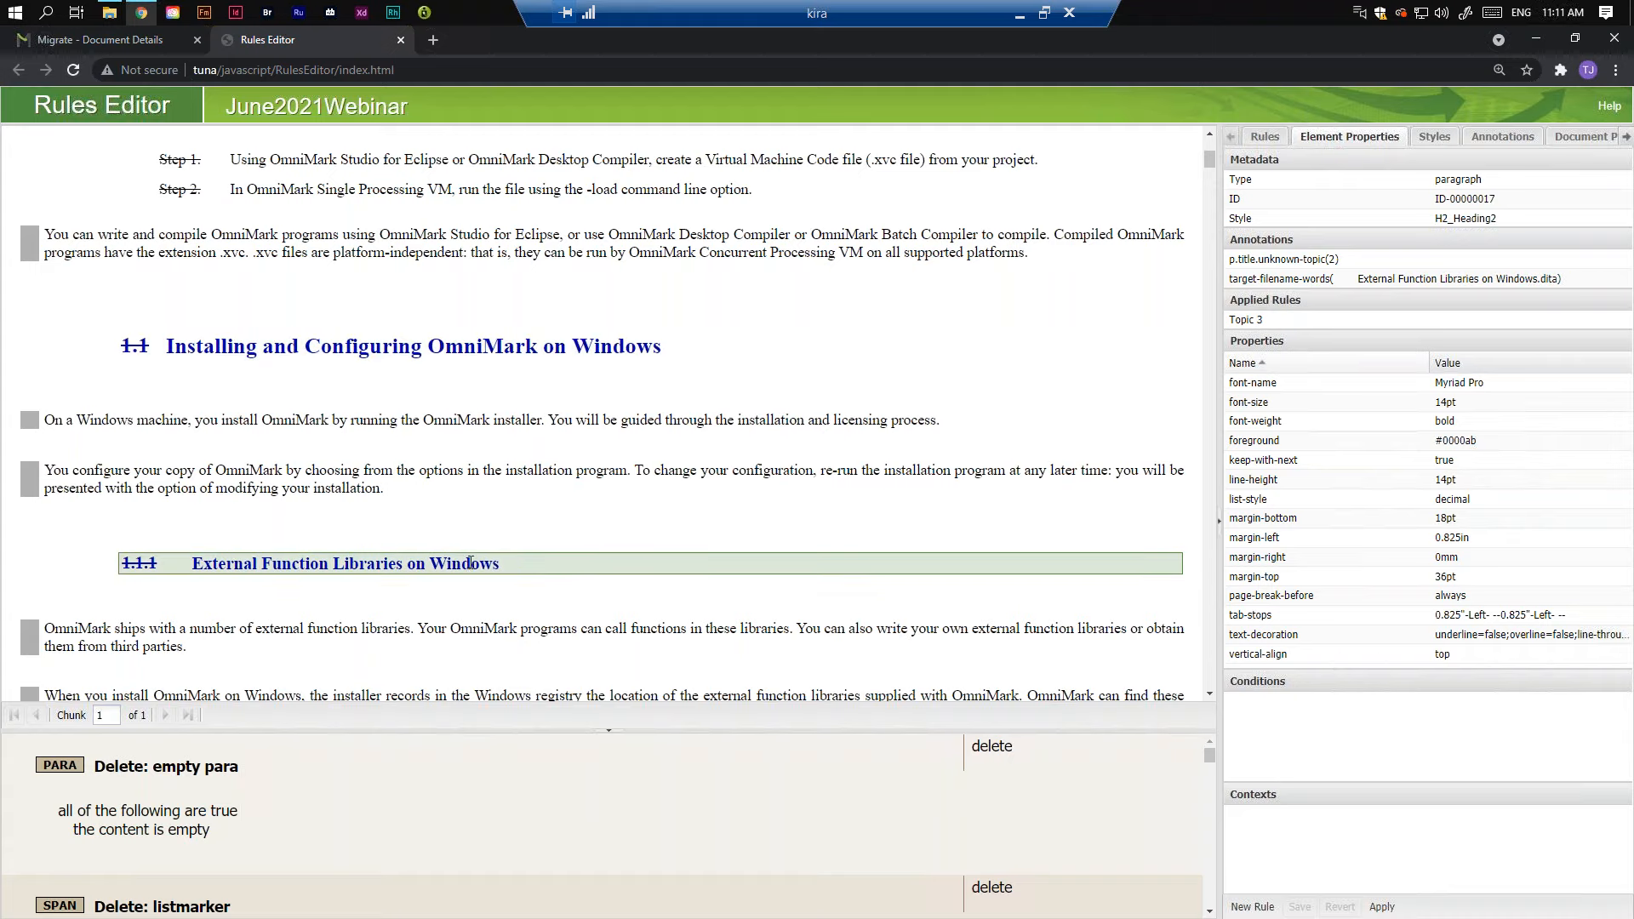
{"action": "left_click", "coordinate": [1208, 696]}
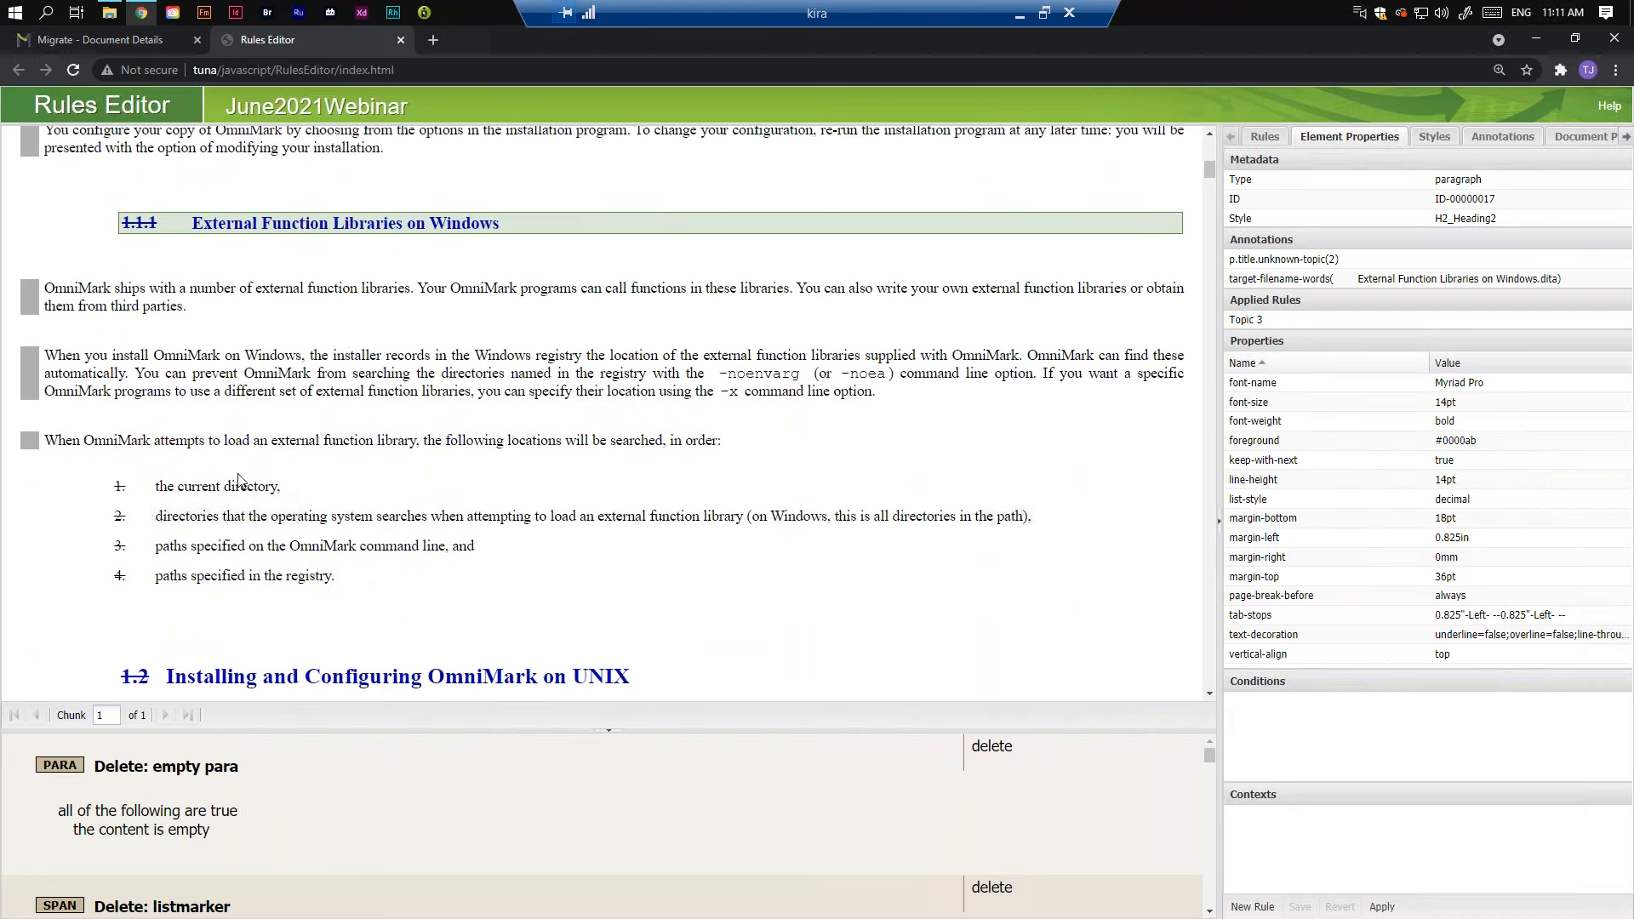
{"action": "left_click", "coordinate": [234, 484]}
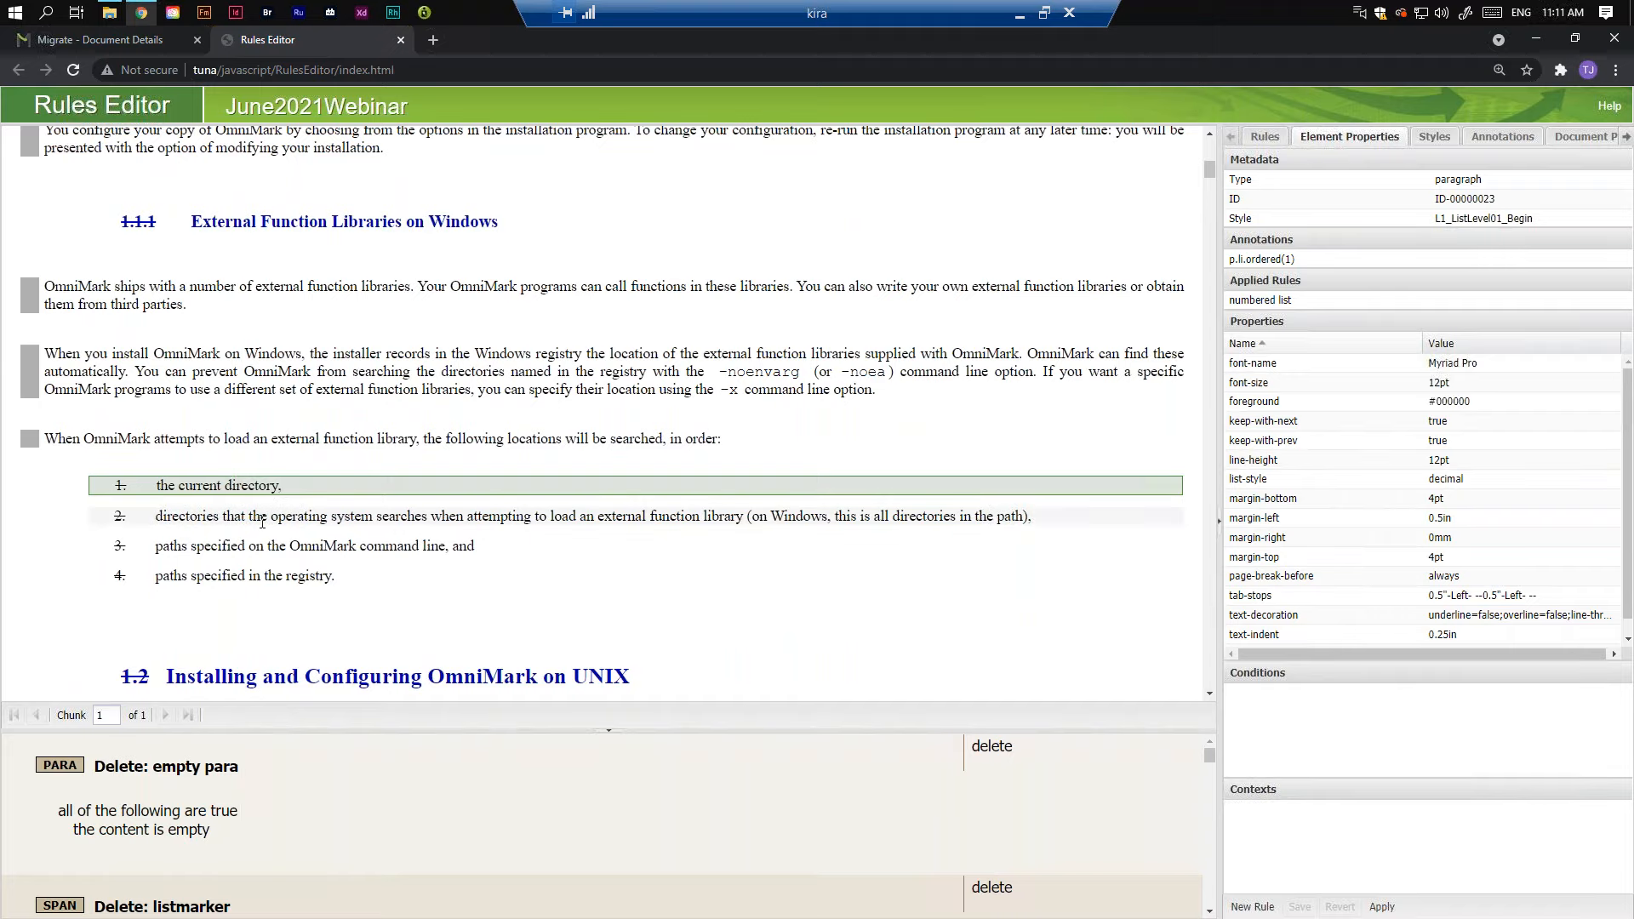
Step: Examine the element properties of the omspe command line in section 1.3, Licensing OmniMark Single Processing VM on UNIX
{"action": "left_click", "coordinate": [1209, 694]}
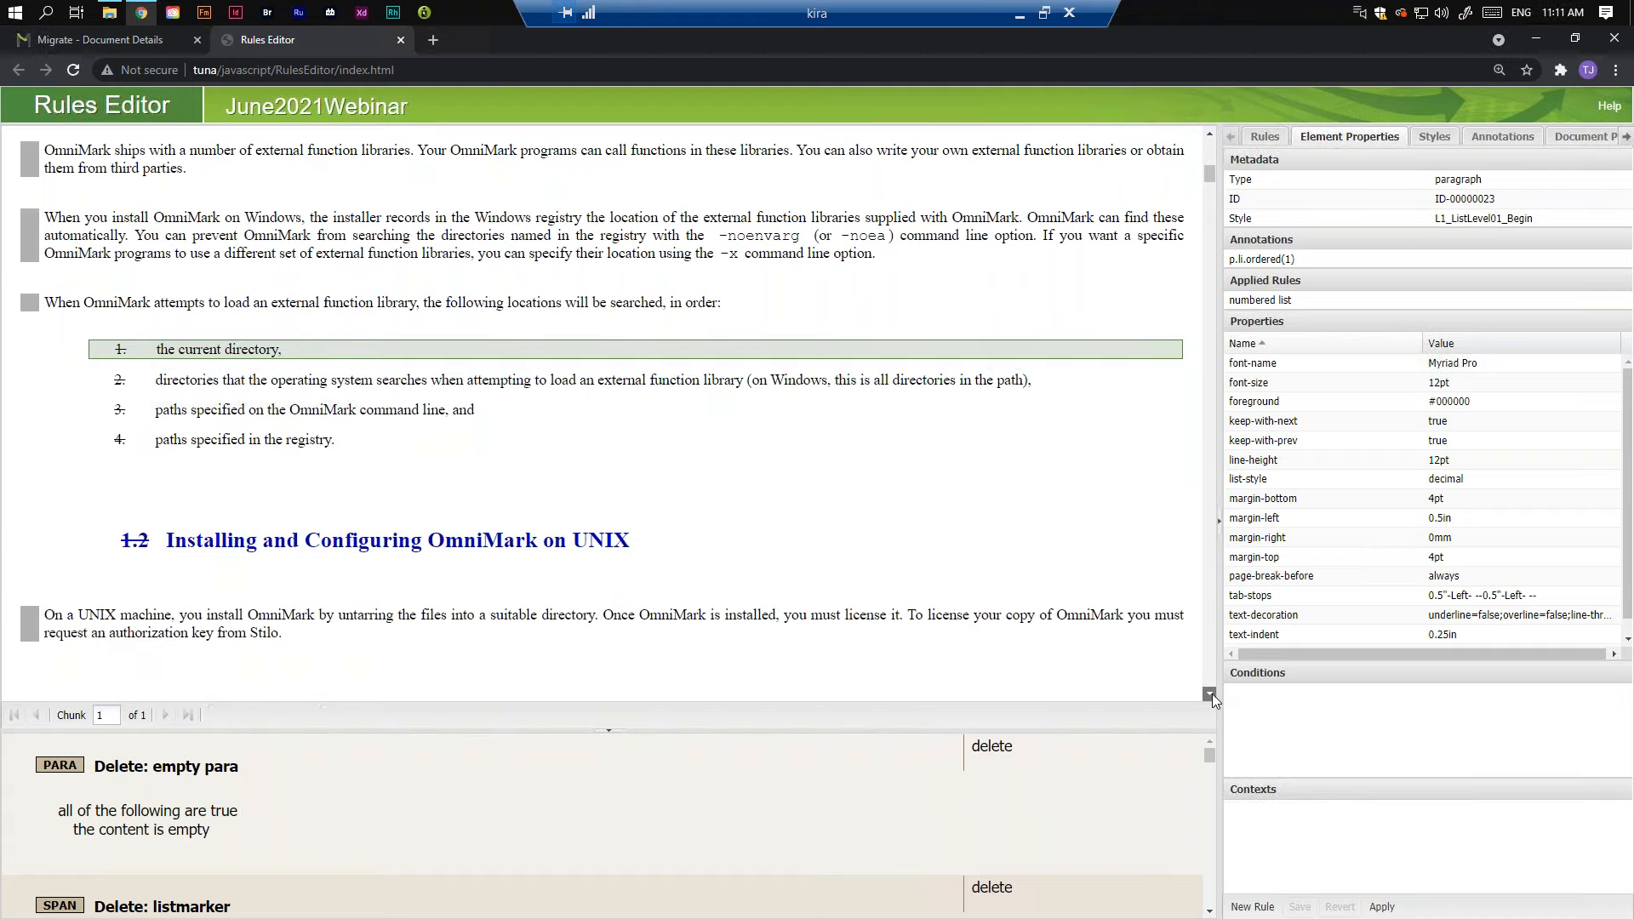
{"action": "left_click", "coordinate": [1209, 693]}
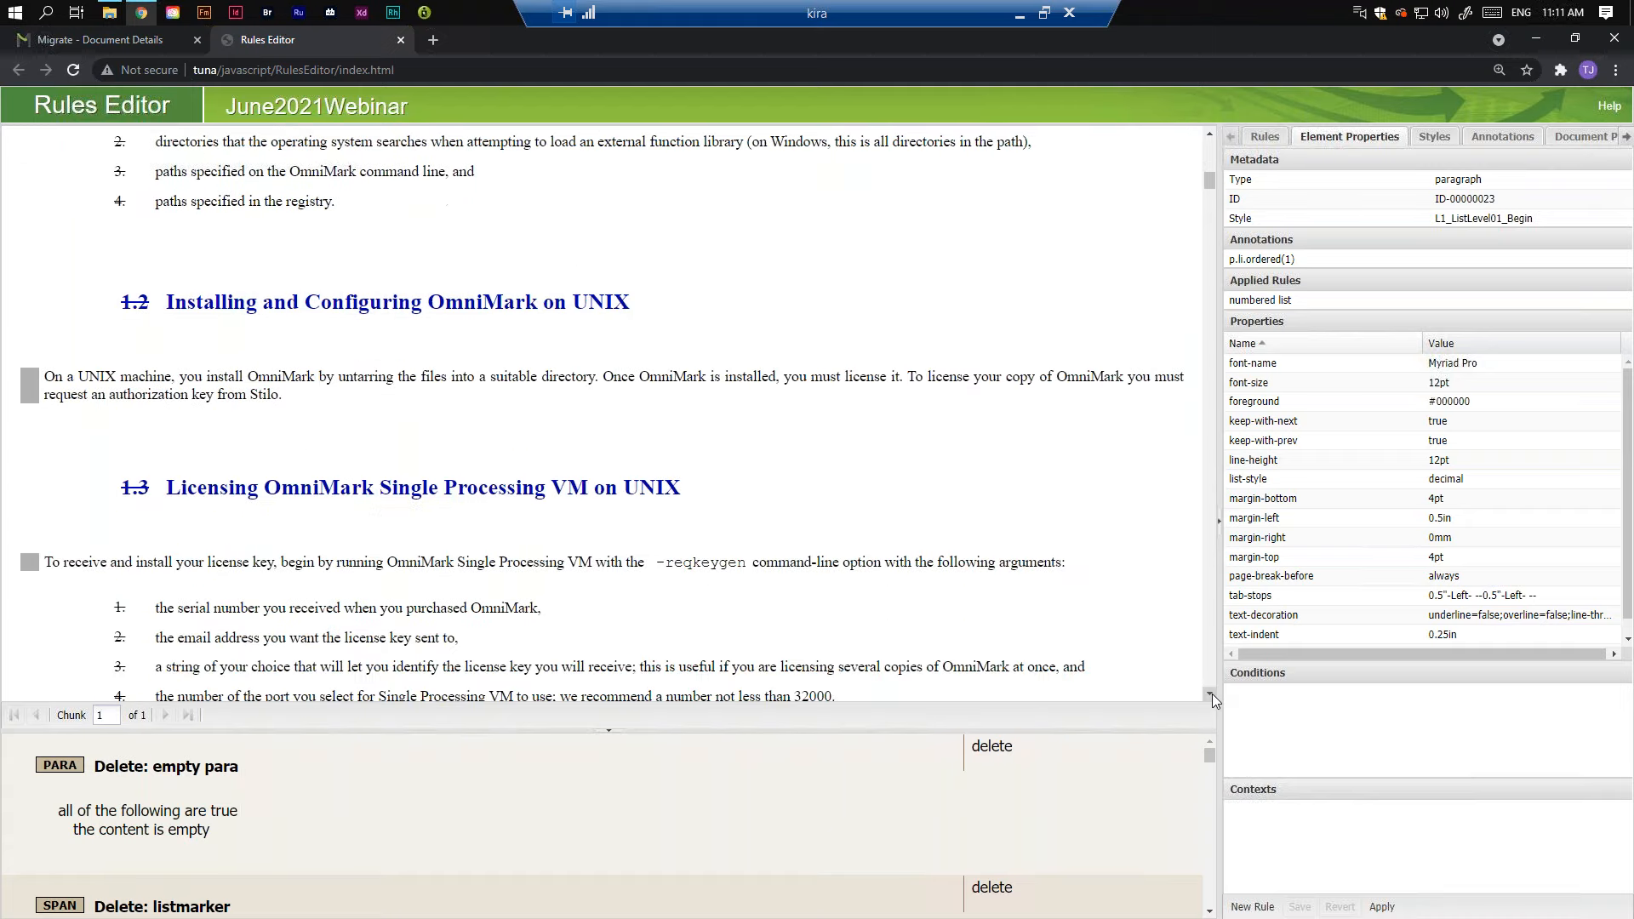
{"action": "left_click", "coordinate": [1209, 694]}
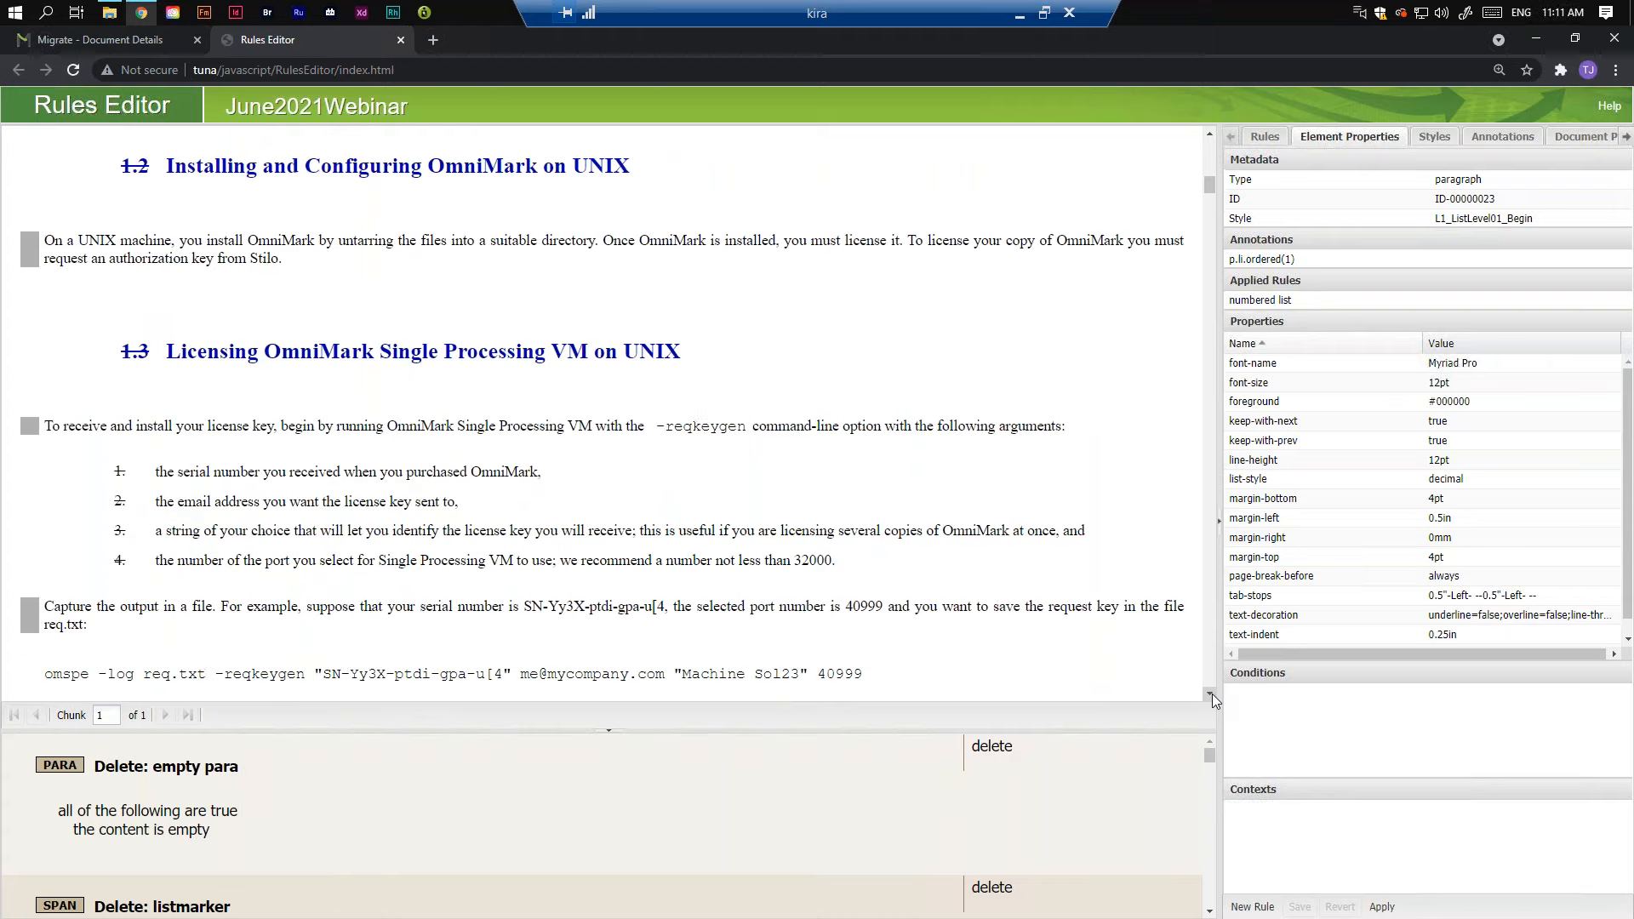
{"action": "left_click", "coordinate": [1212, 693]}
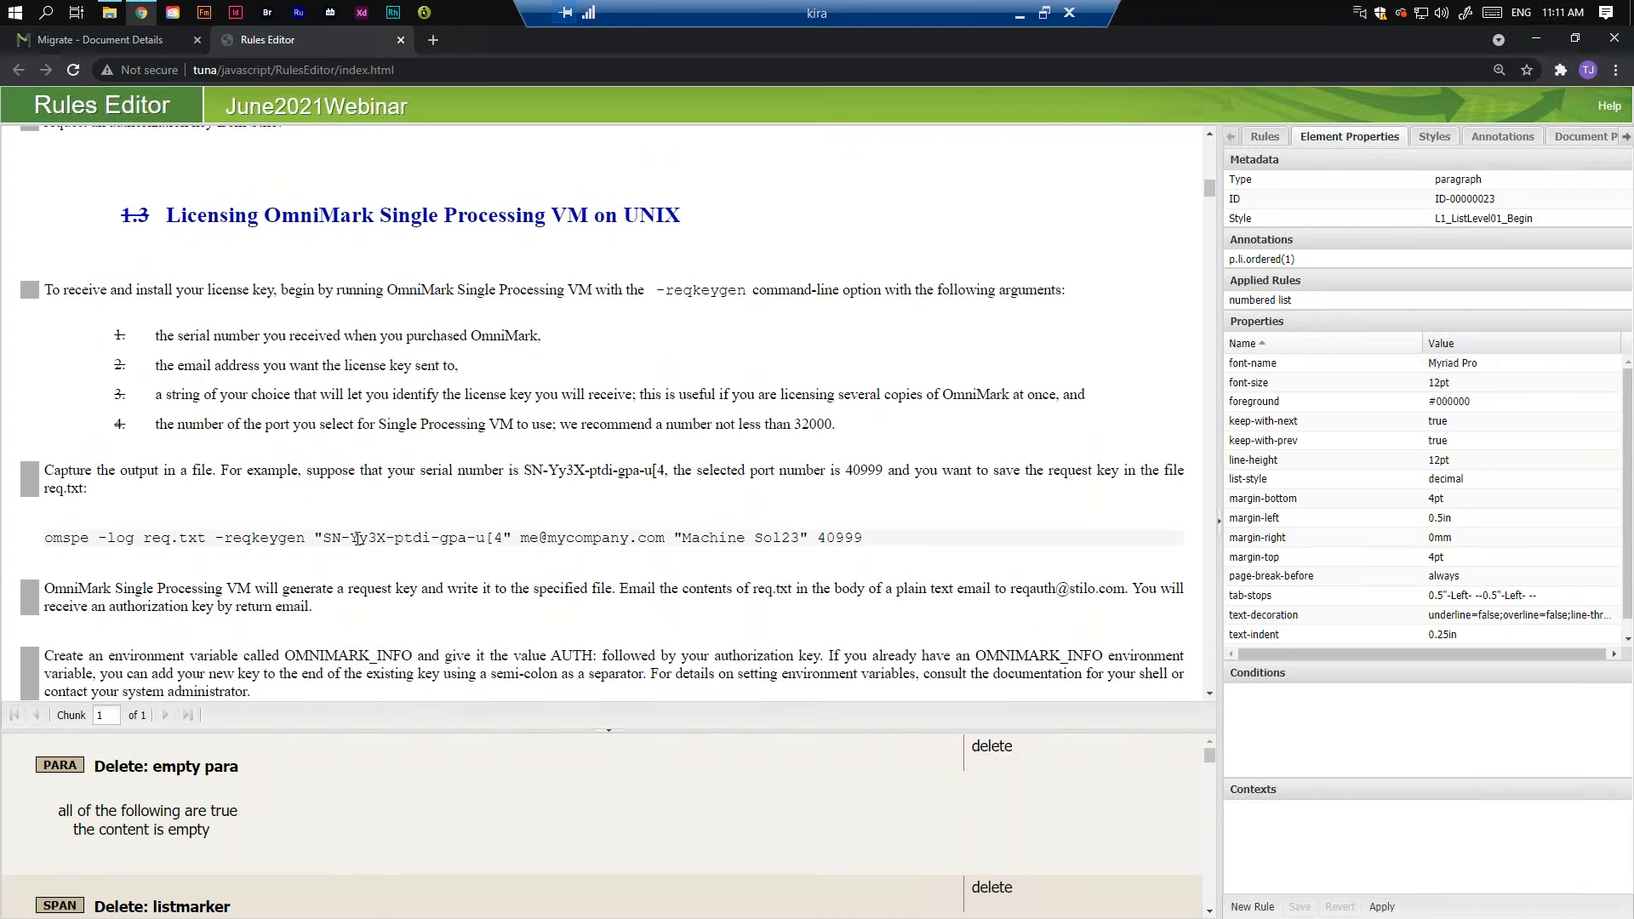
{"action": "left_click", "coordinate": [357, 537]}
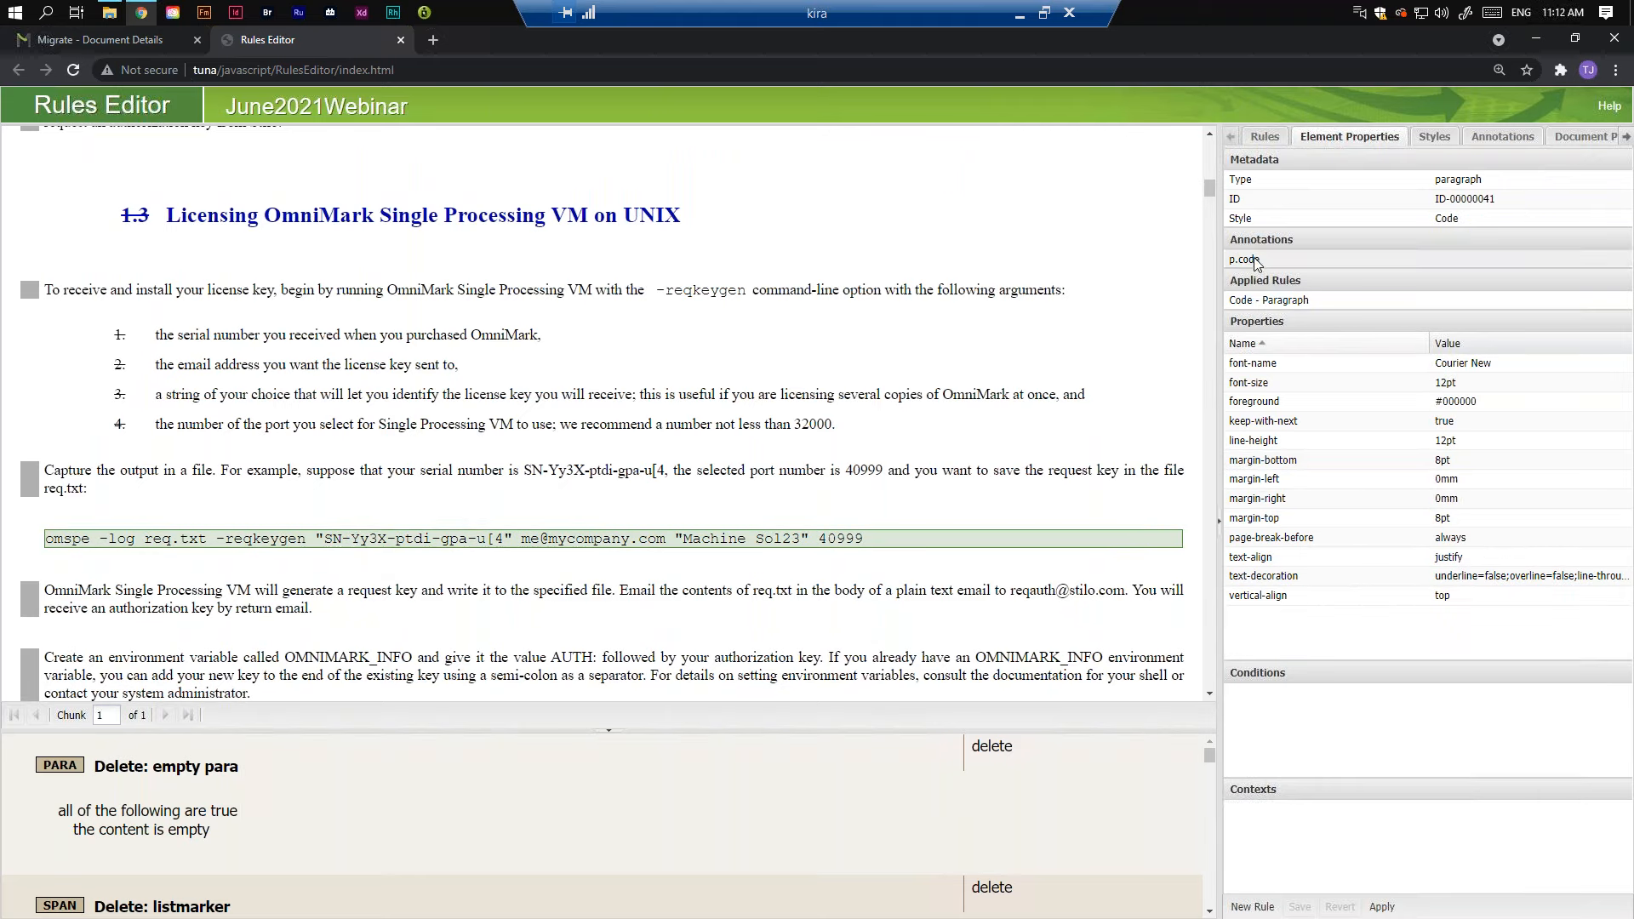
Step: Review the conditions of the applied Code - Paragraph rule and read on through section 1.3.1, External Function Libraries on UNIX
{"action": "left_click", "coordinate": [1283, 301]}
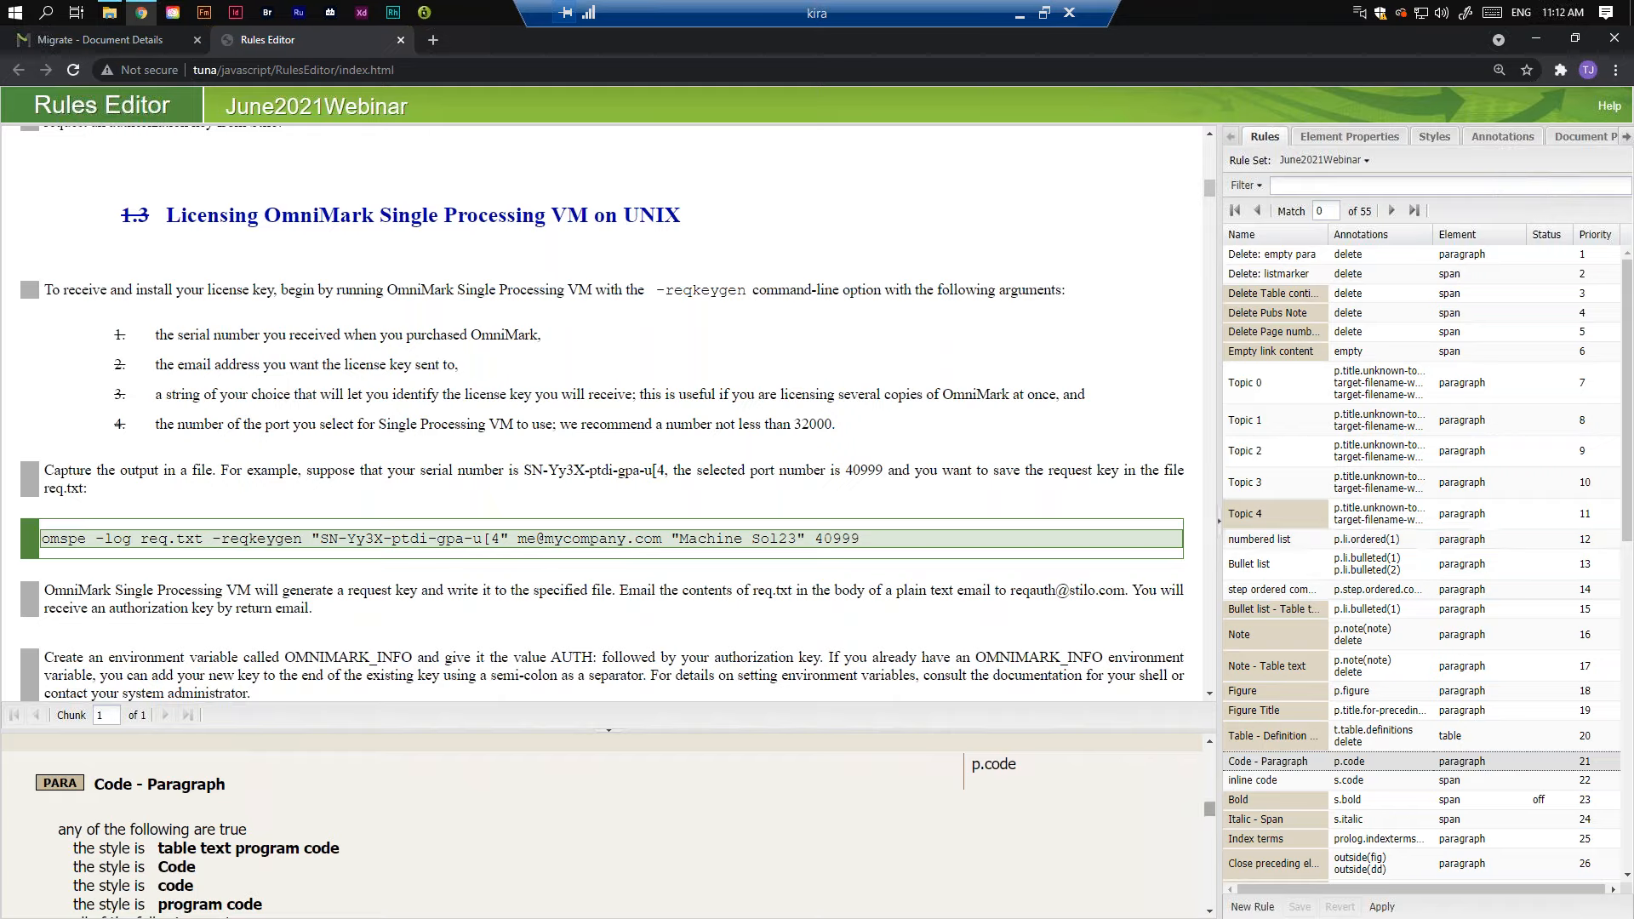
{"action": "left_click", "coordinate": [1208, 910]}
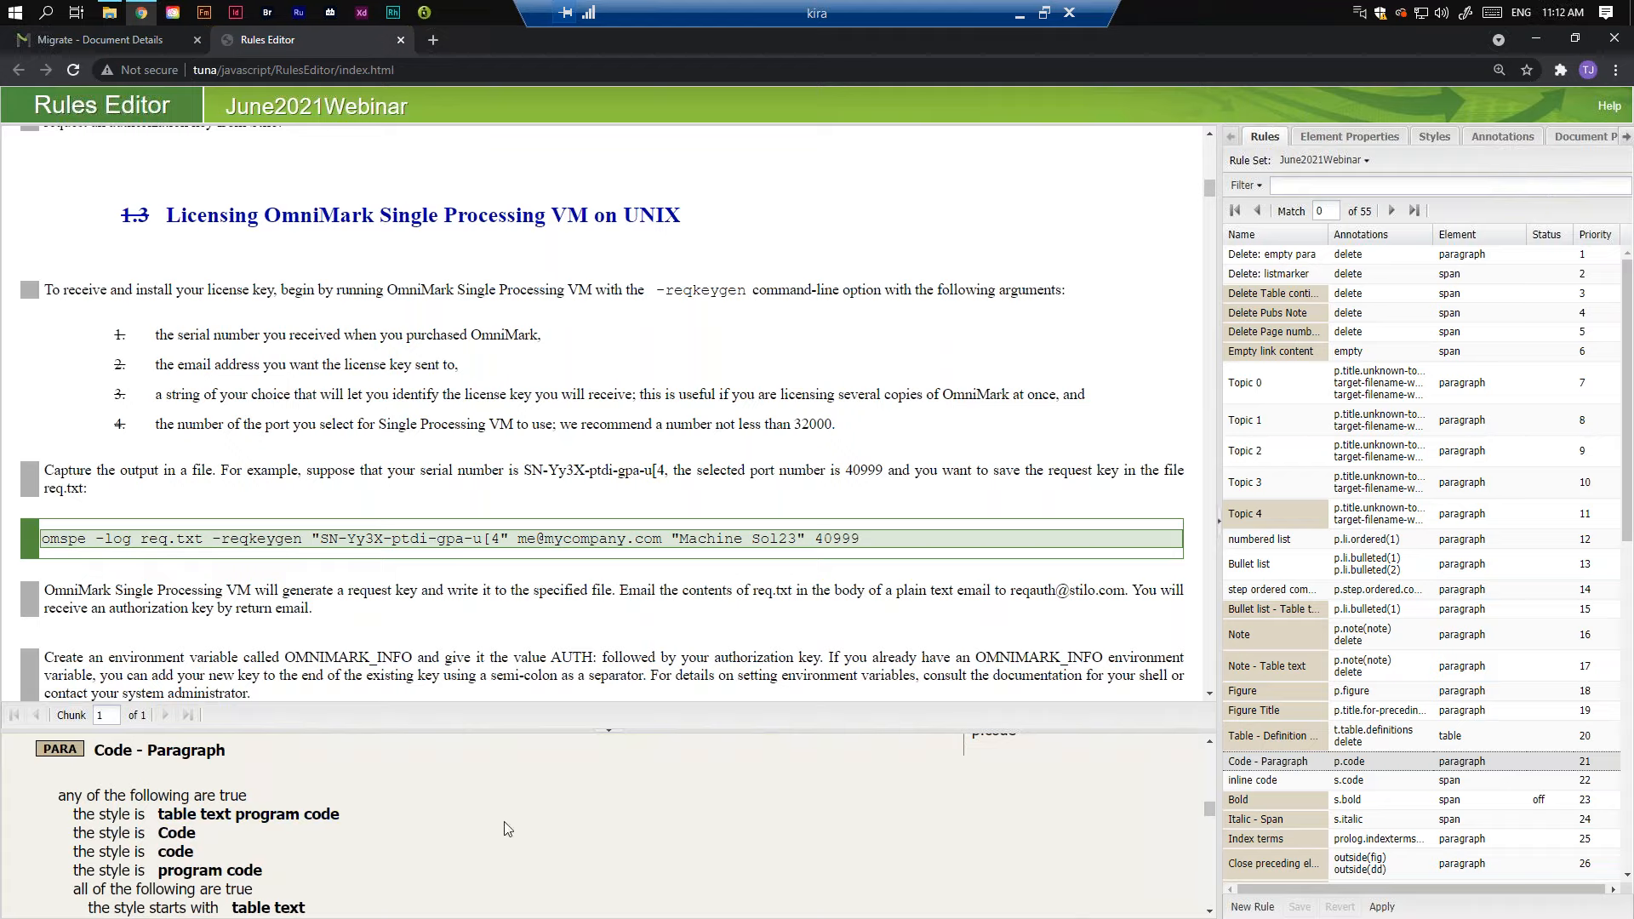
{"action": "left_click", "coordinate": [1208, 742]}
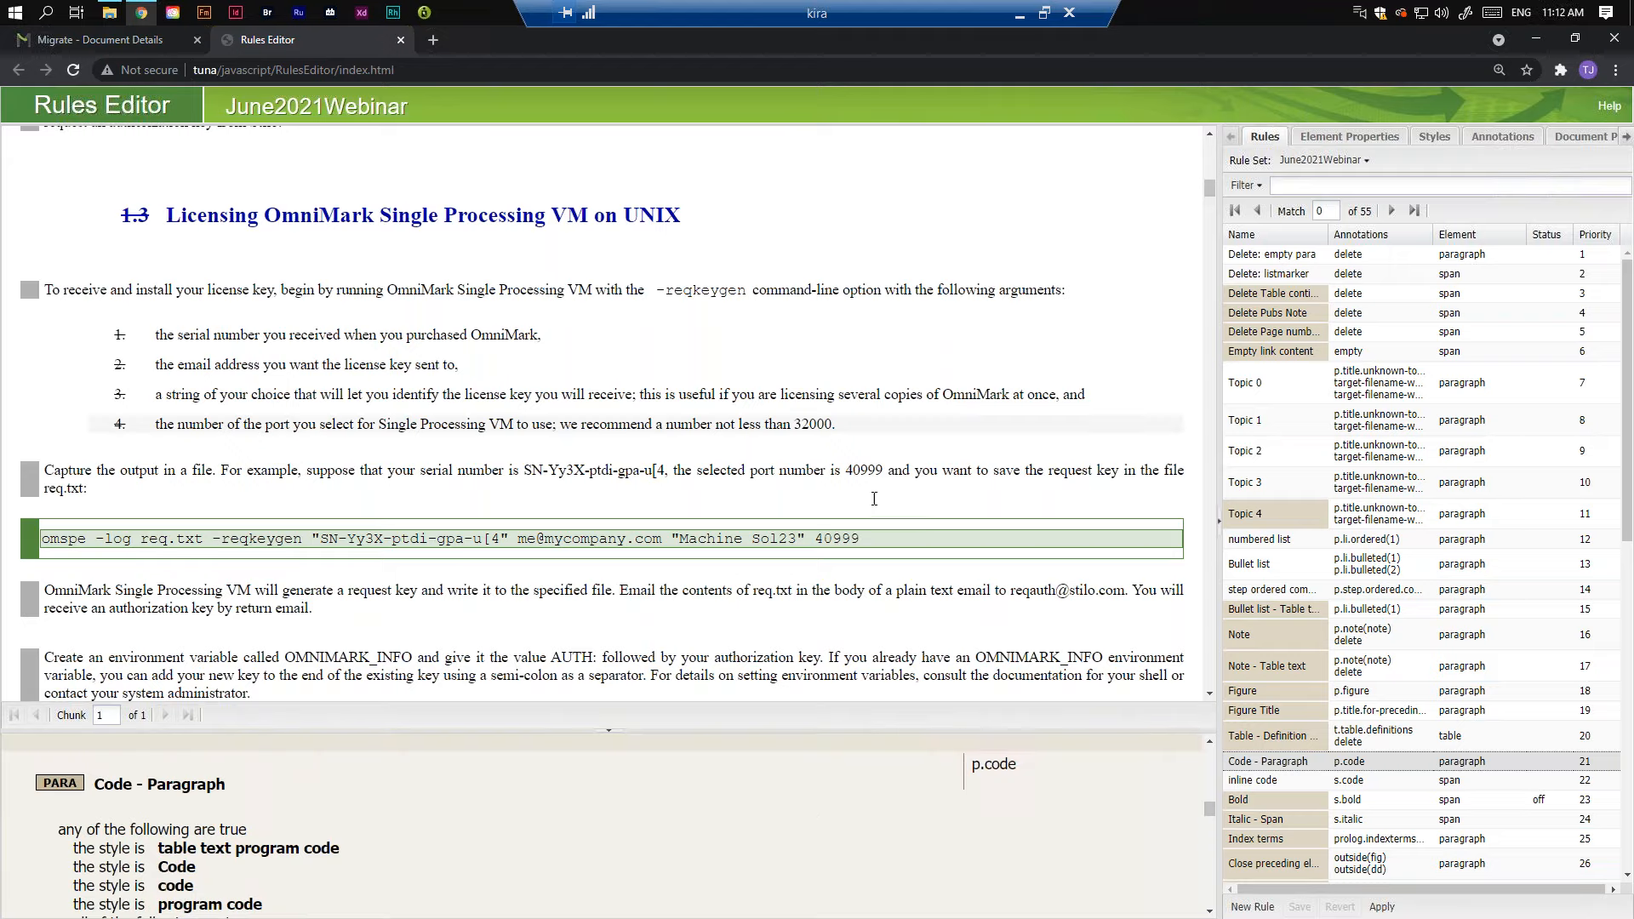
{"action": "left_click", "coordinate": [1209, 698]}
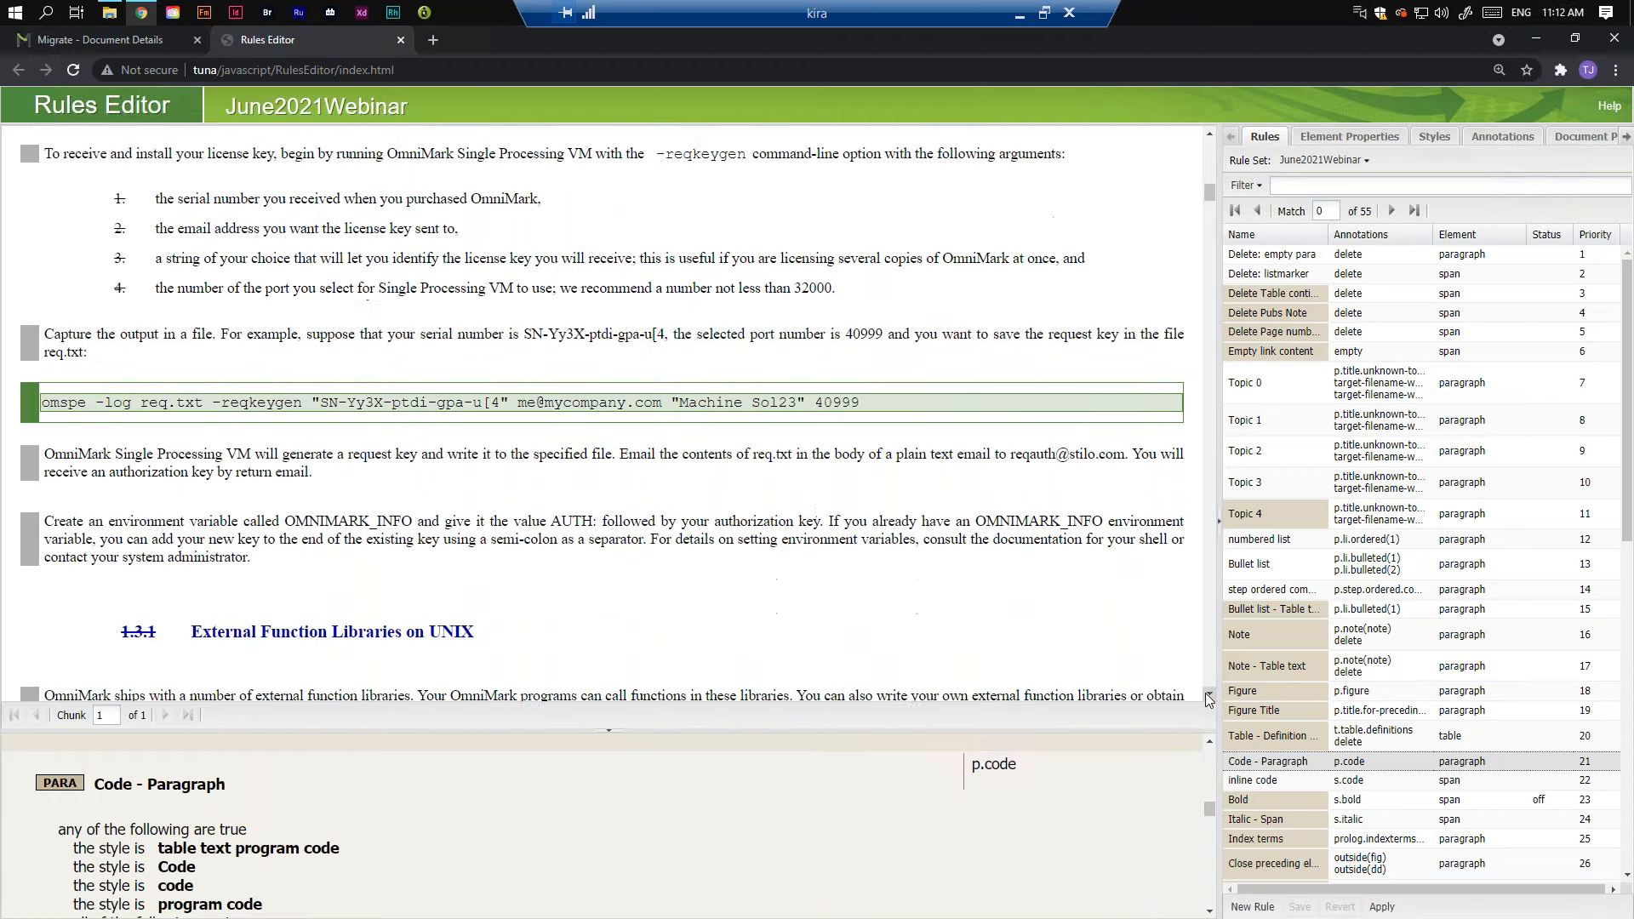
{"action": "left_click", "coordinate": [1209, 698]}
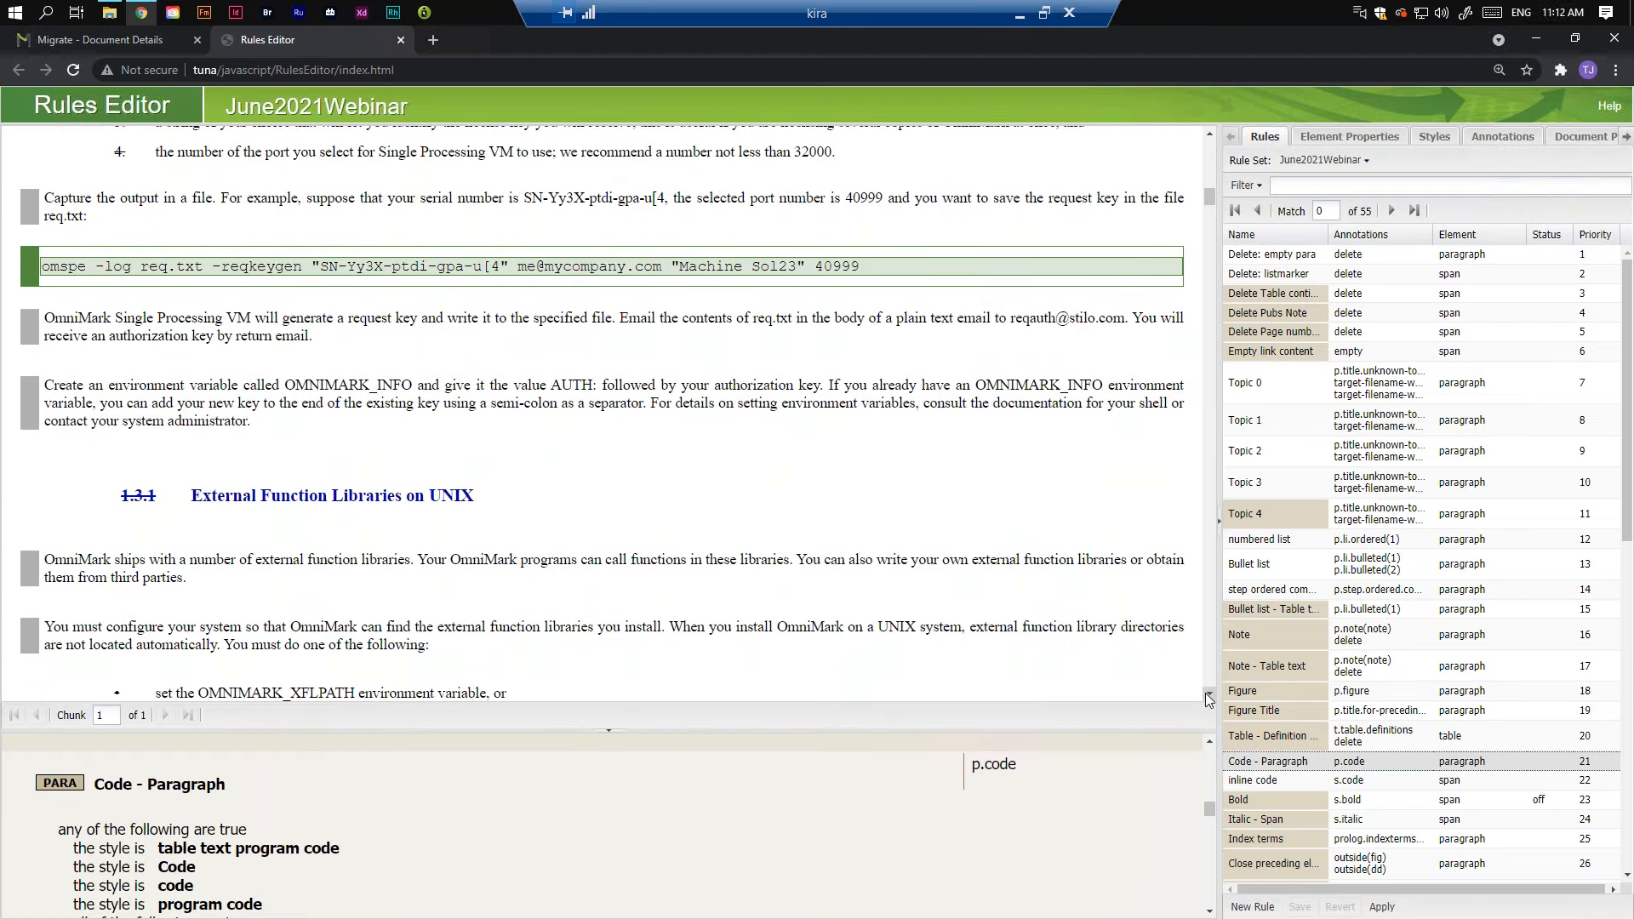
{"action": "left_click", "coordinate": [1209, 698]}
{"action": "left_click", "coordinate": [1209, 698]}
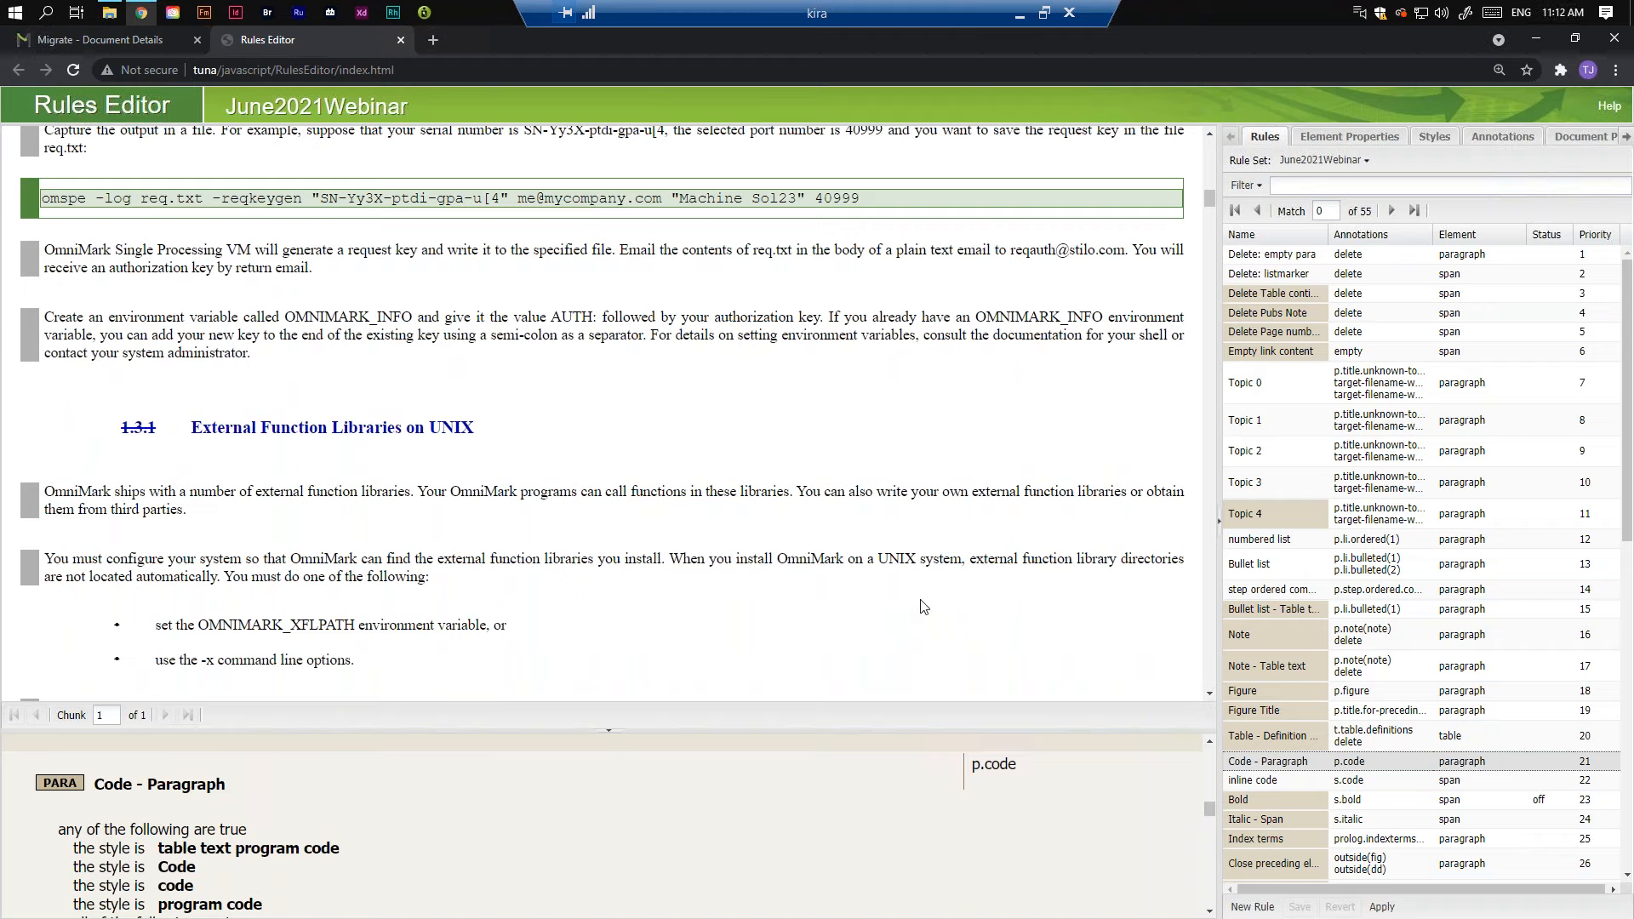
{"action": "left_click", "coordinate": [1209, 698]}
{"action": "left_click", "coordinate": [1209, 698]}
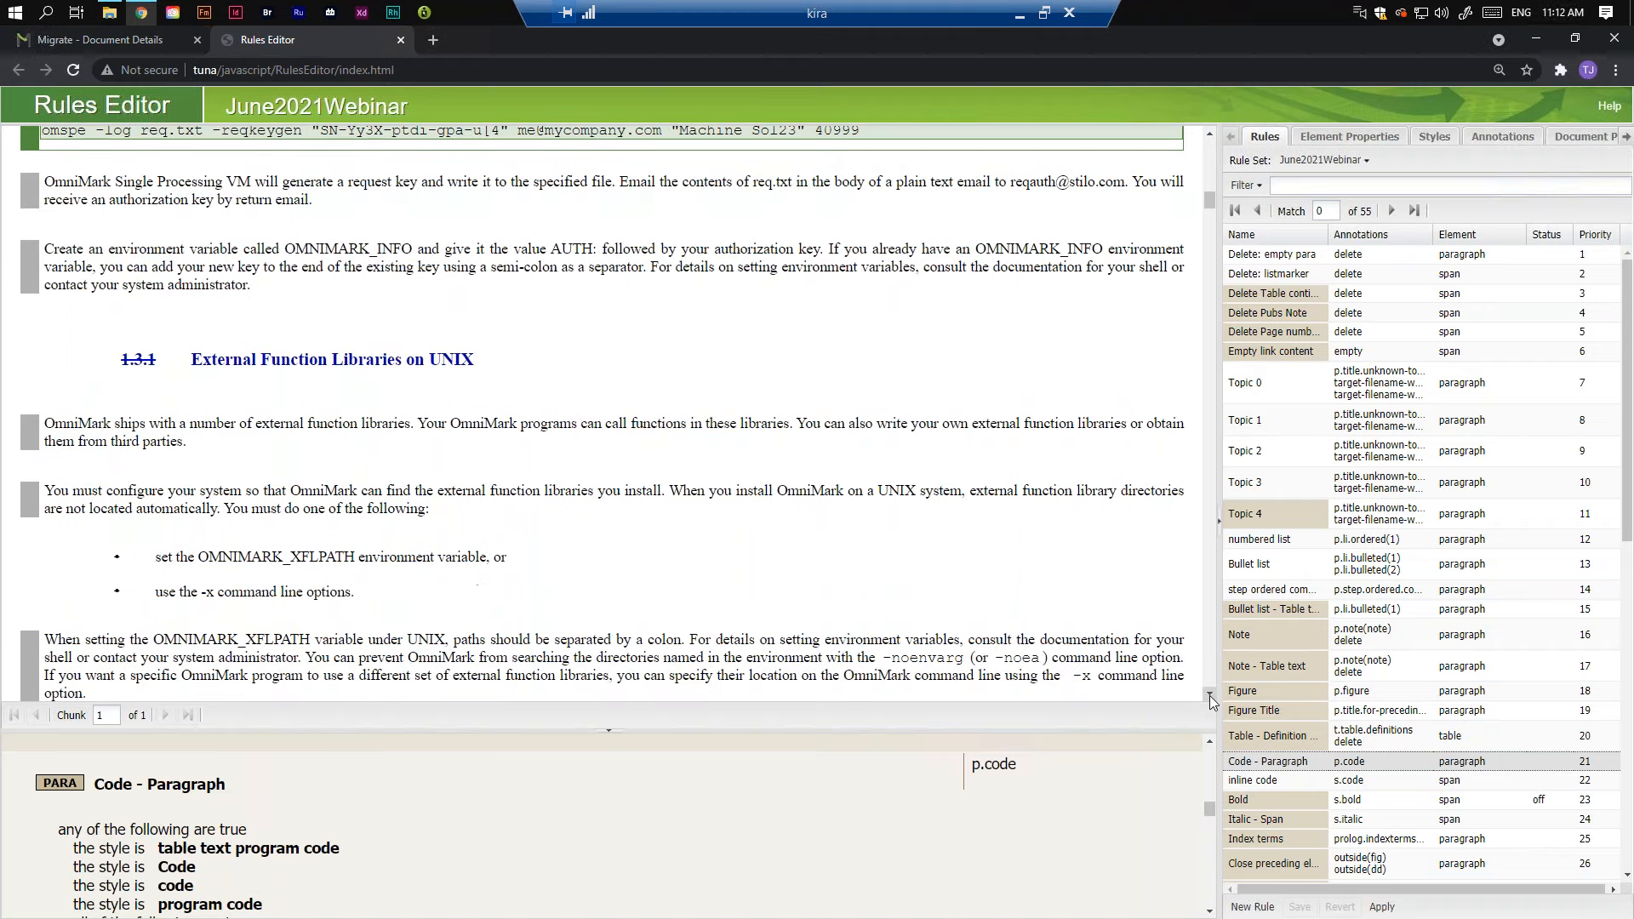
Step: Return to the Migrate document list and convert both MIF-VM.zip and ENGINES.zip
{"action": "left_click", "coordinate": [91, 42]}
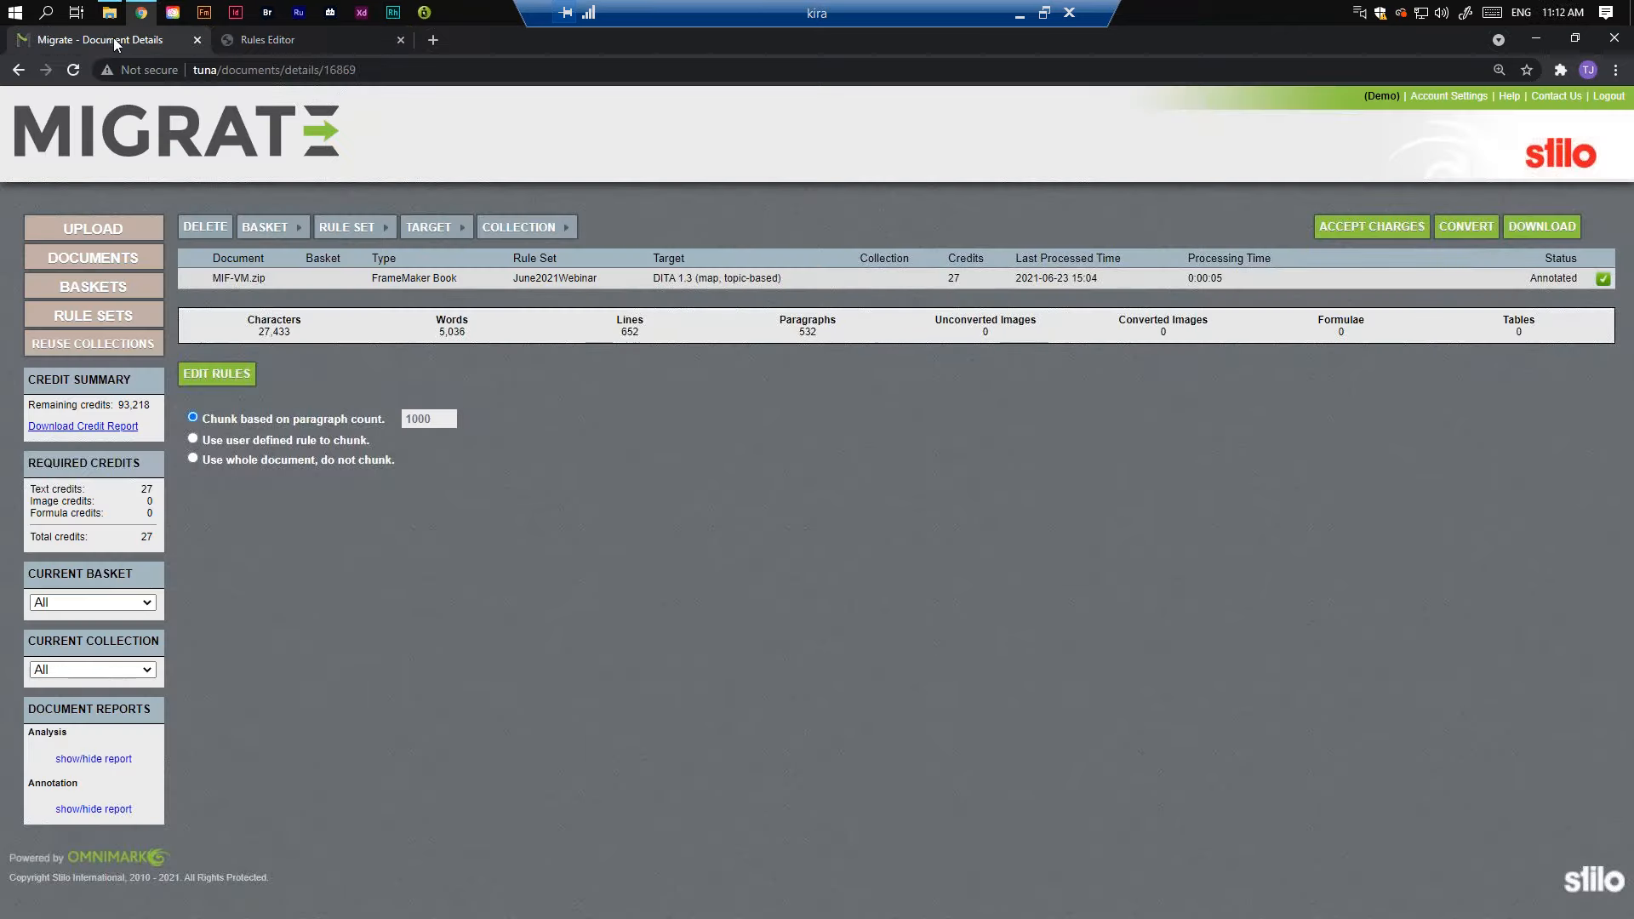
{"action": "left_click", "coordinate": [119, 253]}
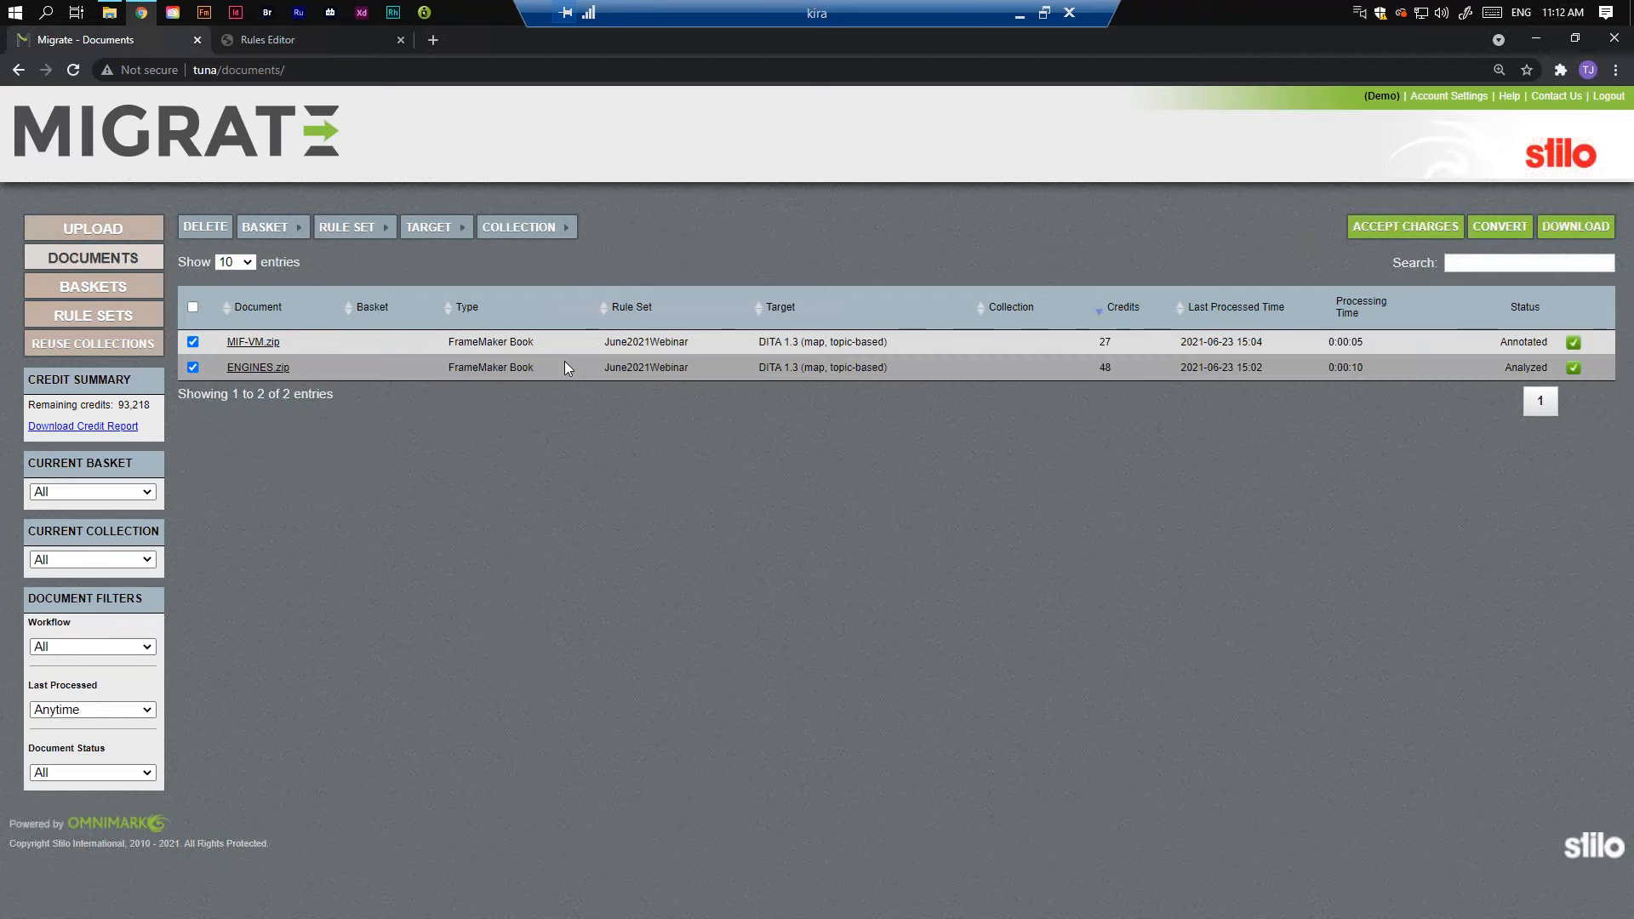
{"action": "left_click", "coordinate": [1494, 223]}
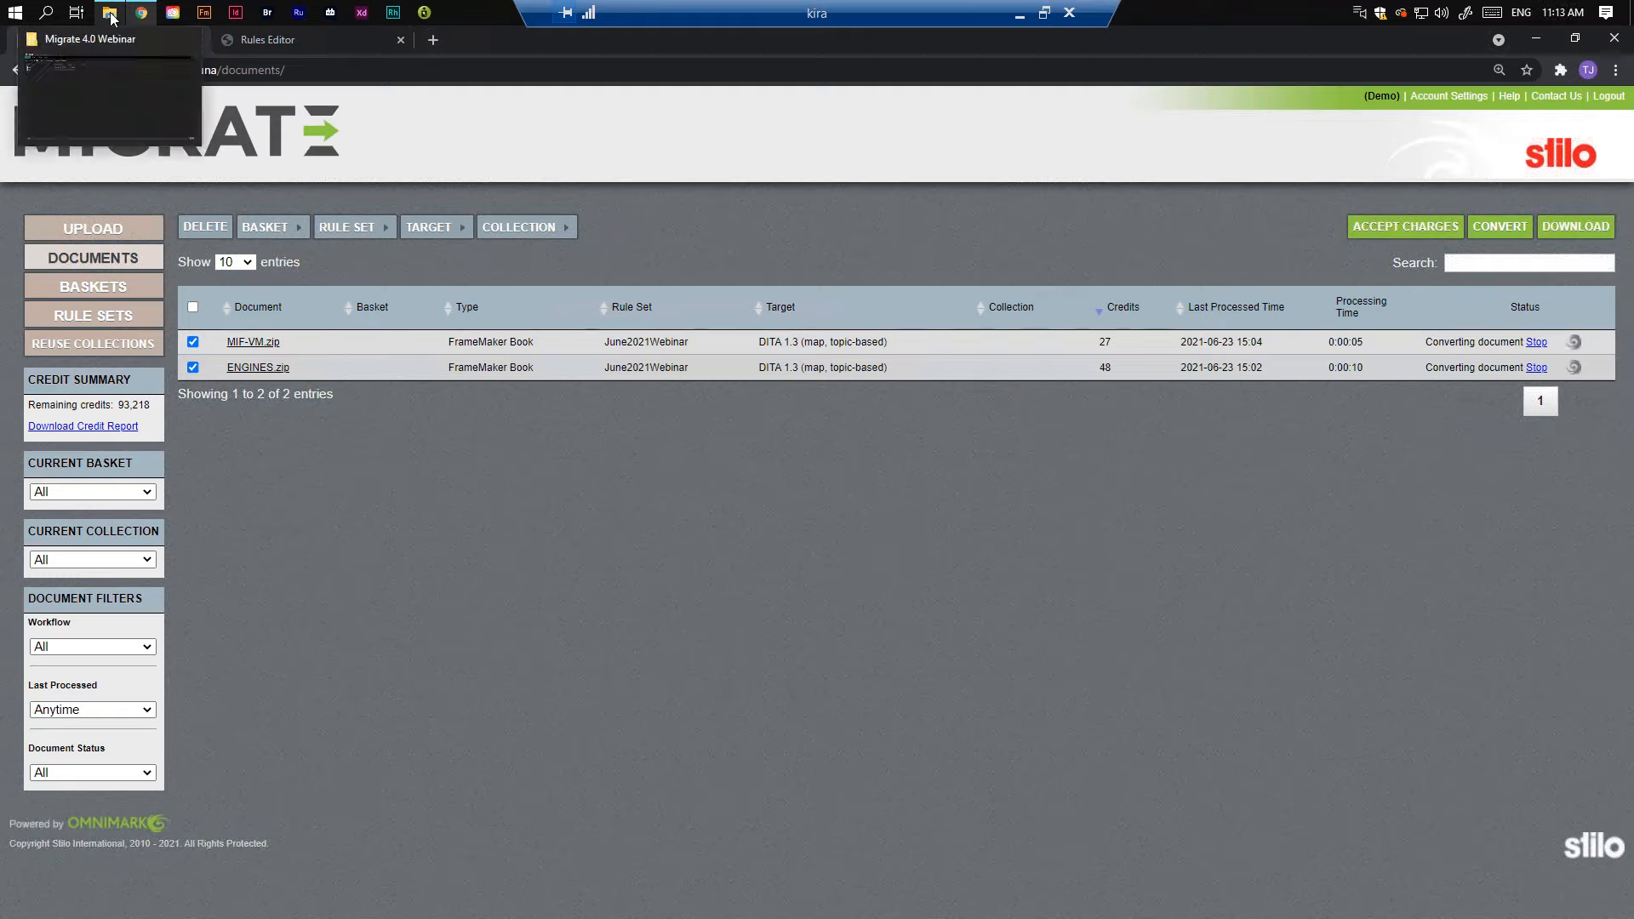
Step: Switch to File Explorer and look through the converted DITA files in dita > pre > documents > 16862_ENGINES
{"action": "left_click", "coordinate": [113, 93]}
{"action": "double_click", "coordinate": [172, 257]}
{"action": "double_click", "coordinate": [171, 257]}
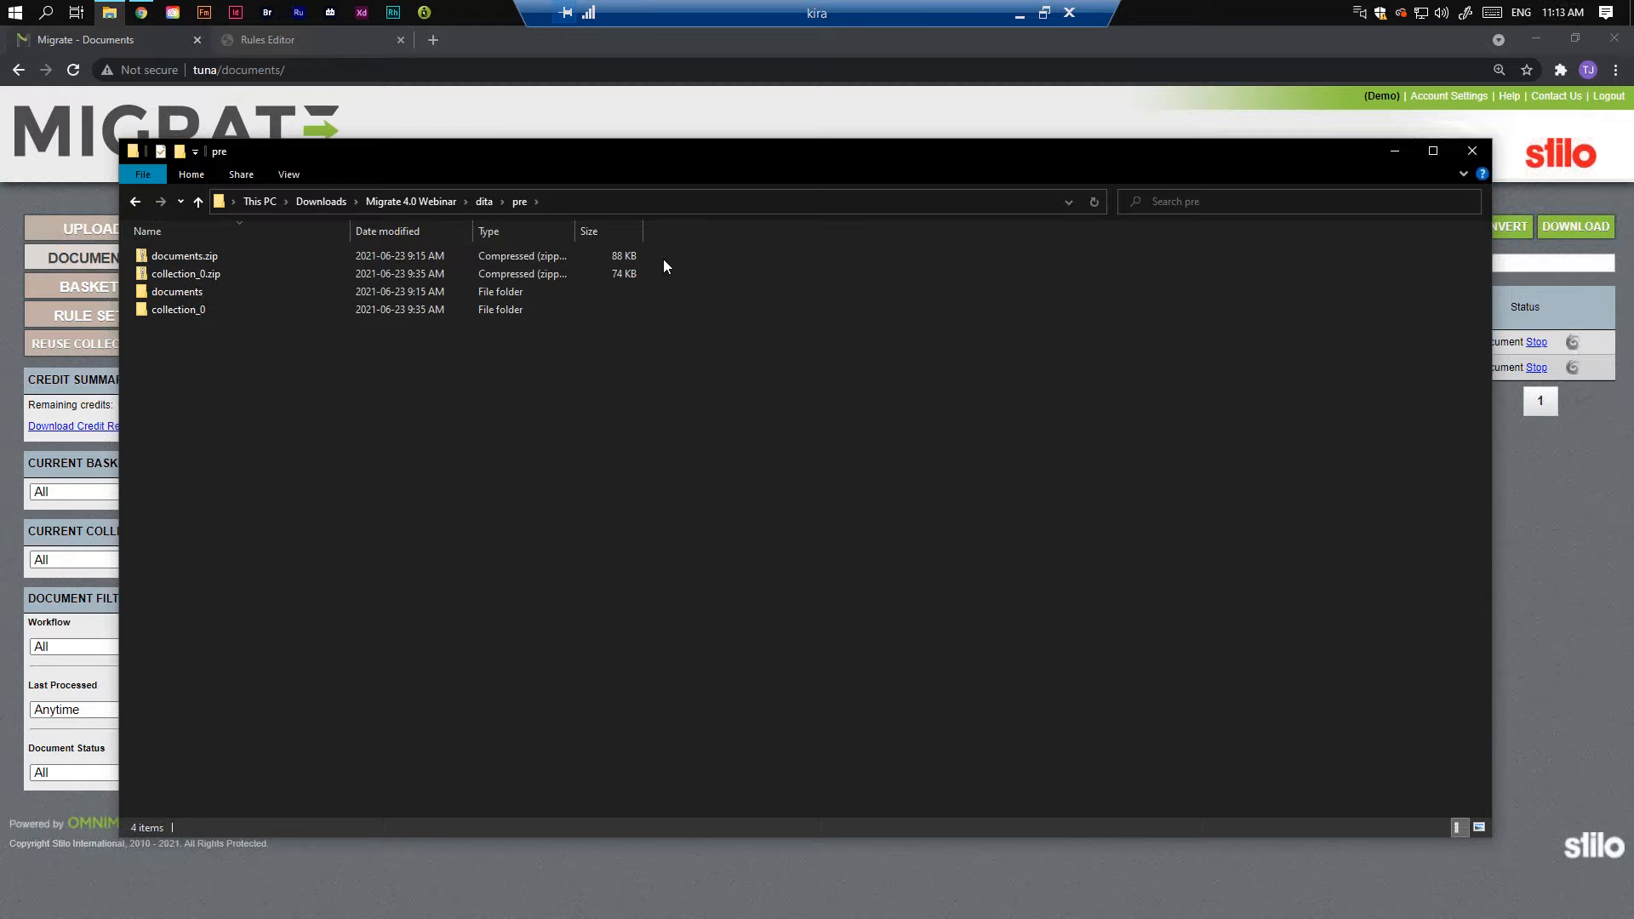
{"action": "left_click", "coordinate": [619, 254]}
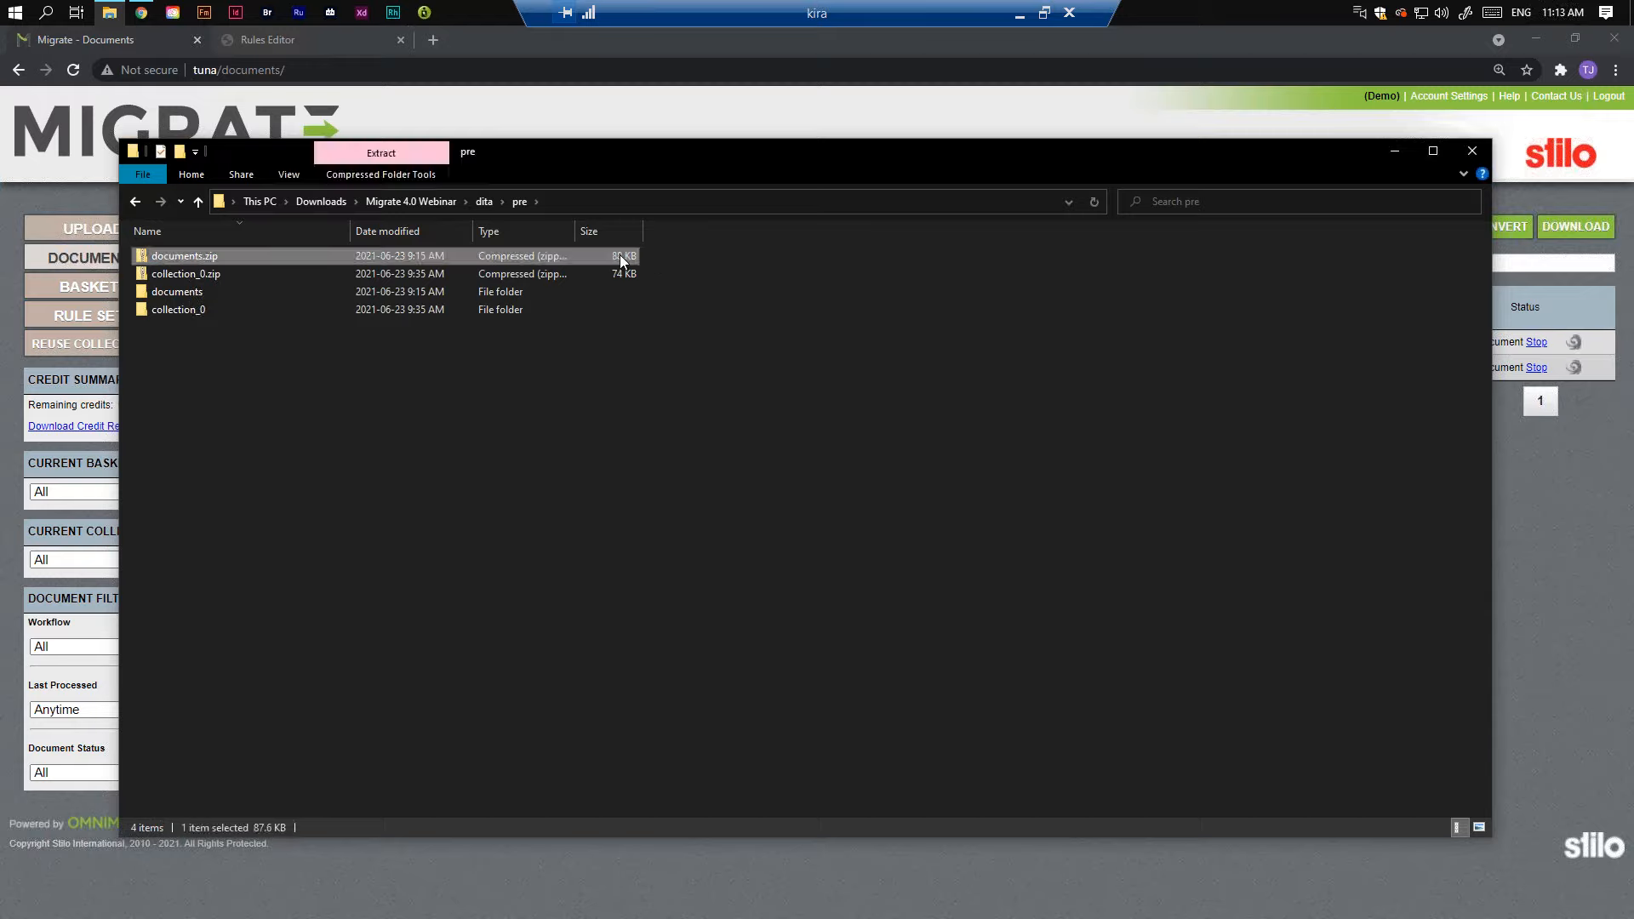
{"action": "double_click", "coordinate": [565, 294]}
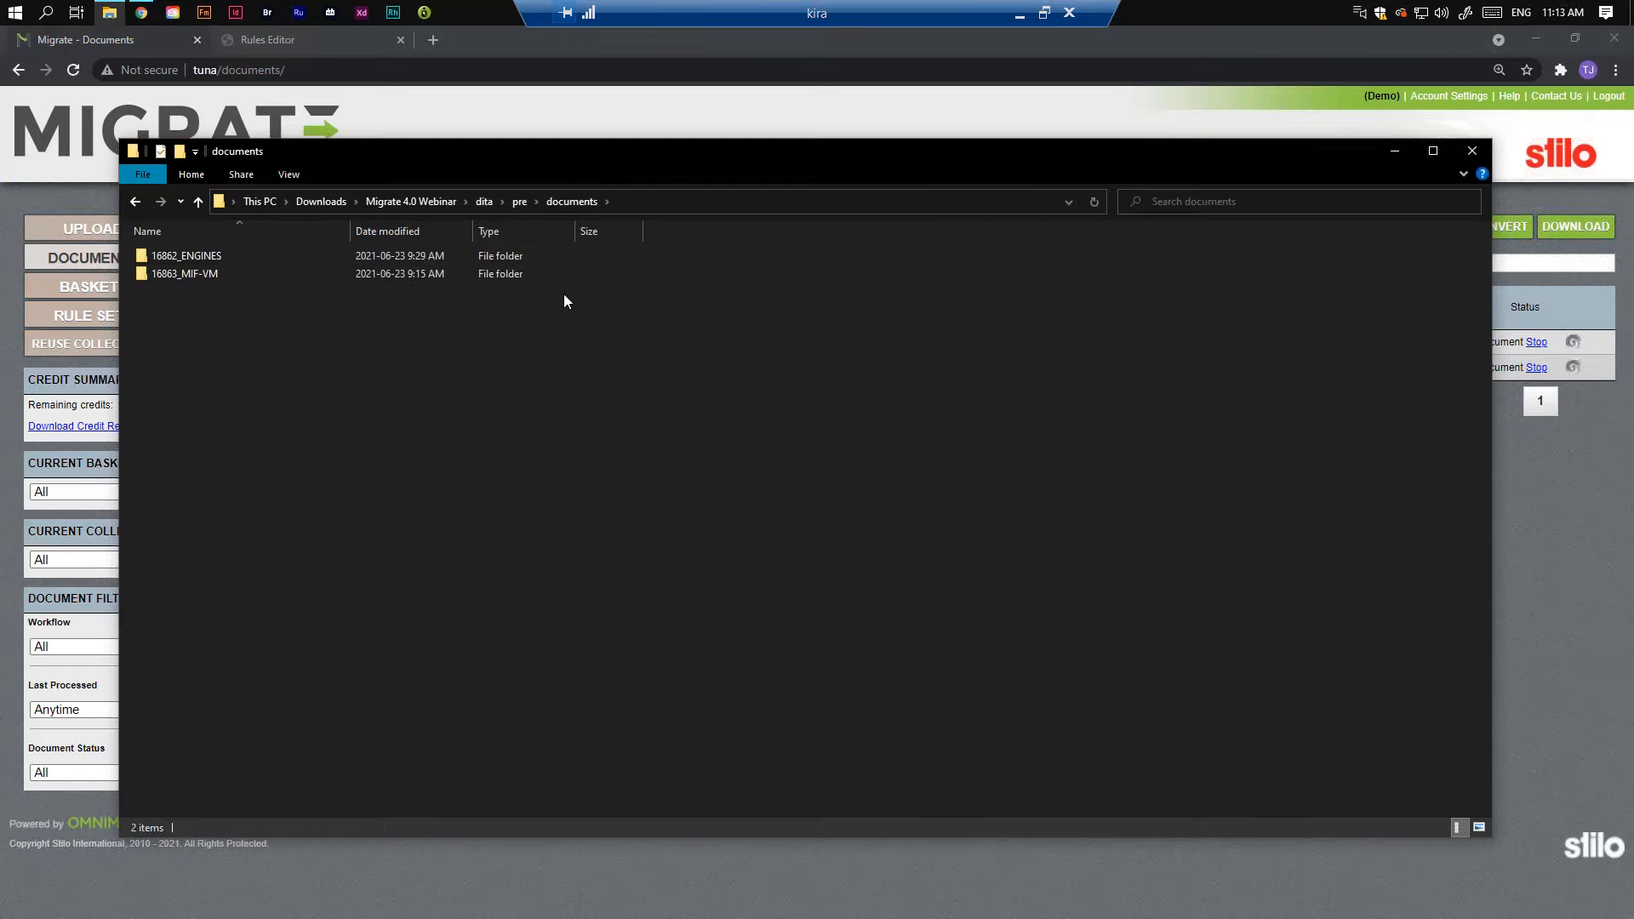
{"action": "double_click", "coordinate": [518, 258]}
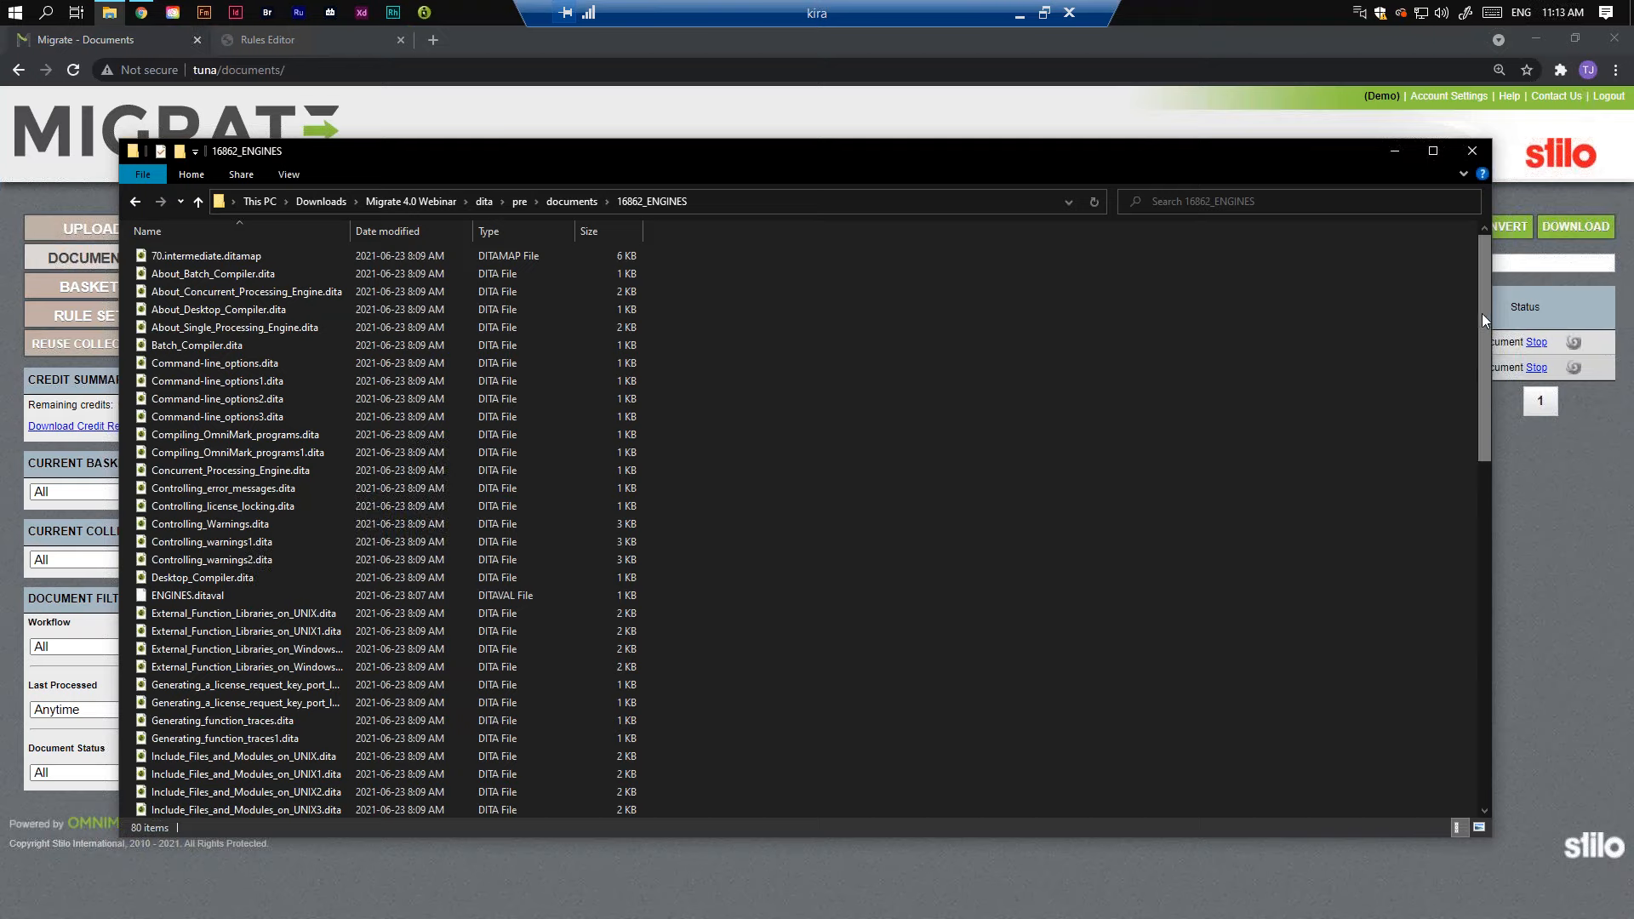
{"action": "left_click_drag", "start_coordinate": [1482, 314], "coordinate": [1480, 359]}
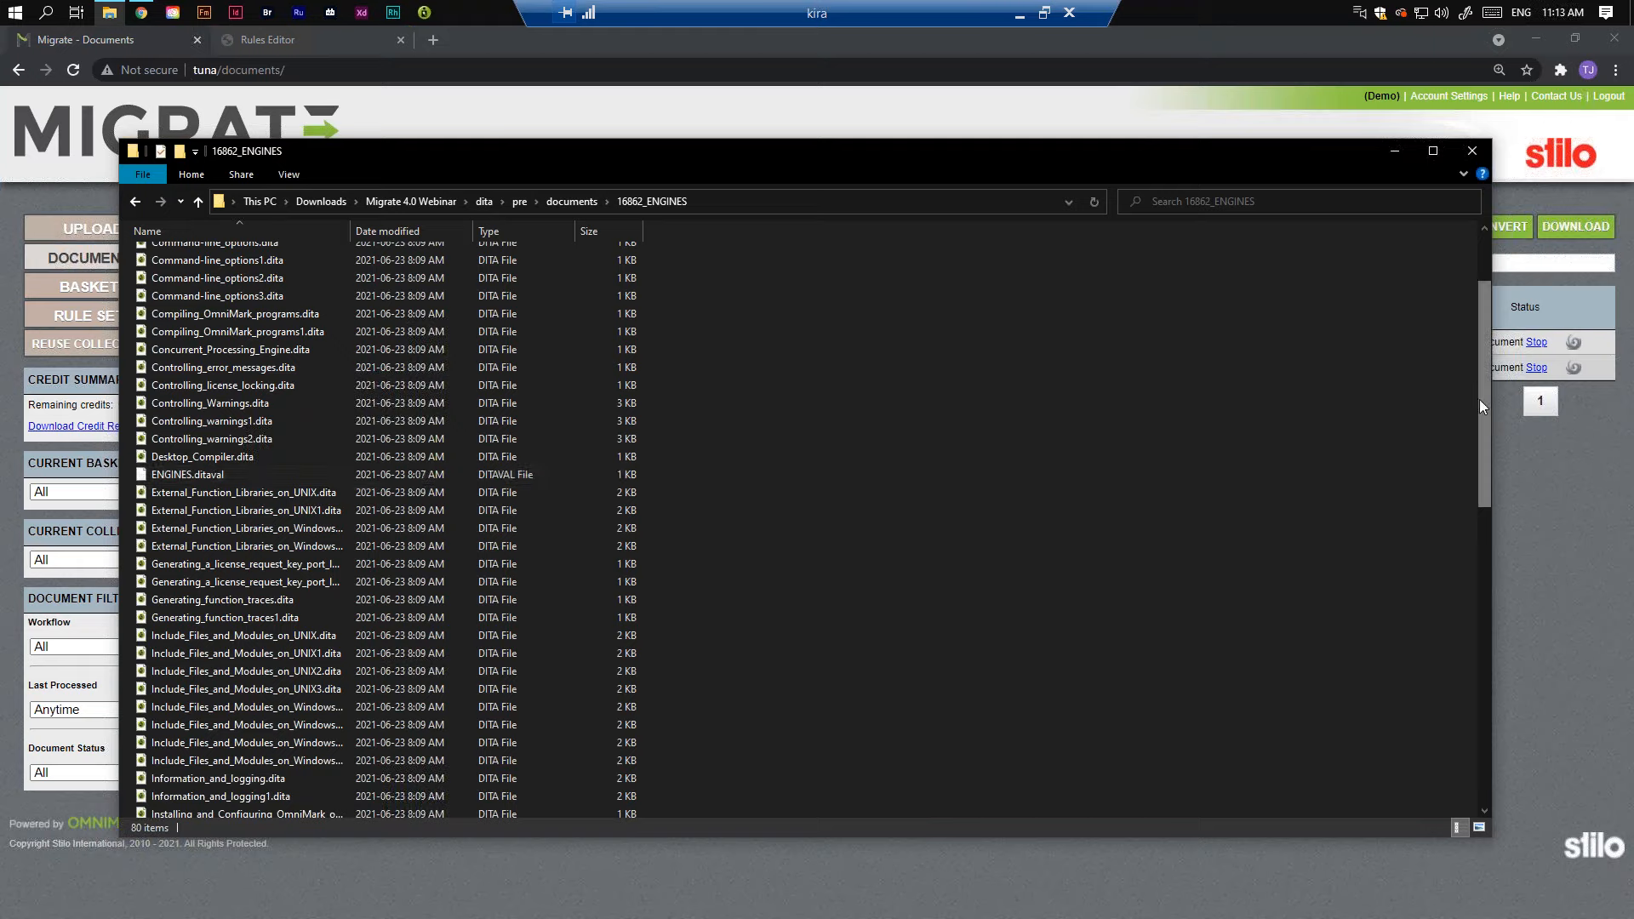
{"action": "left_click_drag", "start_coordinate": [1479, 399], "coordinate": [1413, 694]}
Step: Switch to the ENGINES map in XMetaL Author and view the Installing and Configuring OmniMark on Windows topic under About Desktop Compiler
{"action": "left_click", "coordinate": [168, 434]}
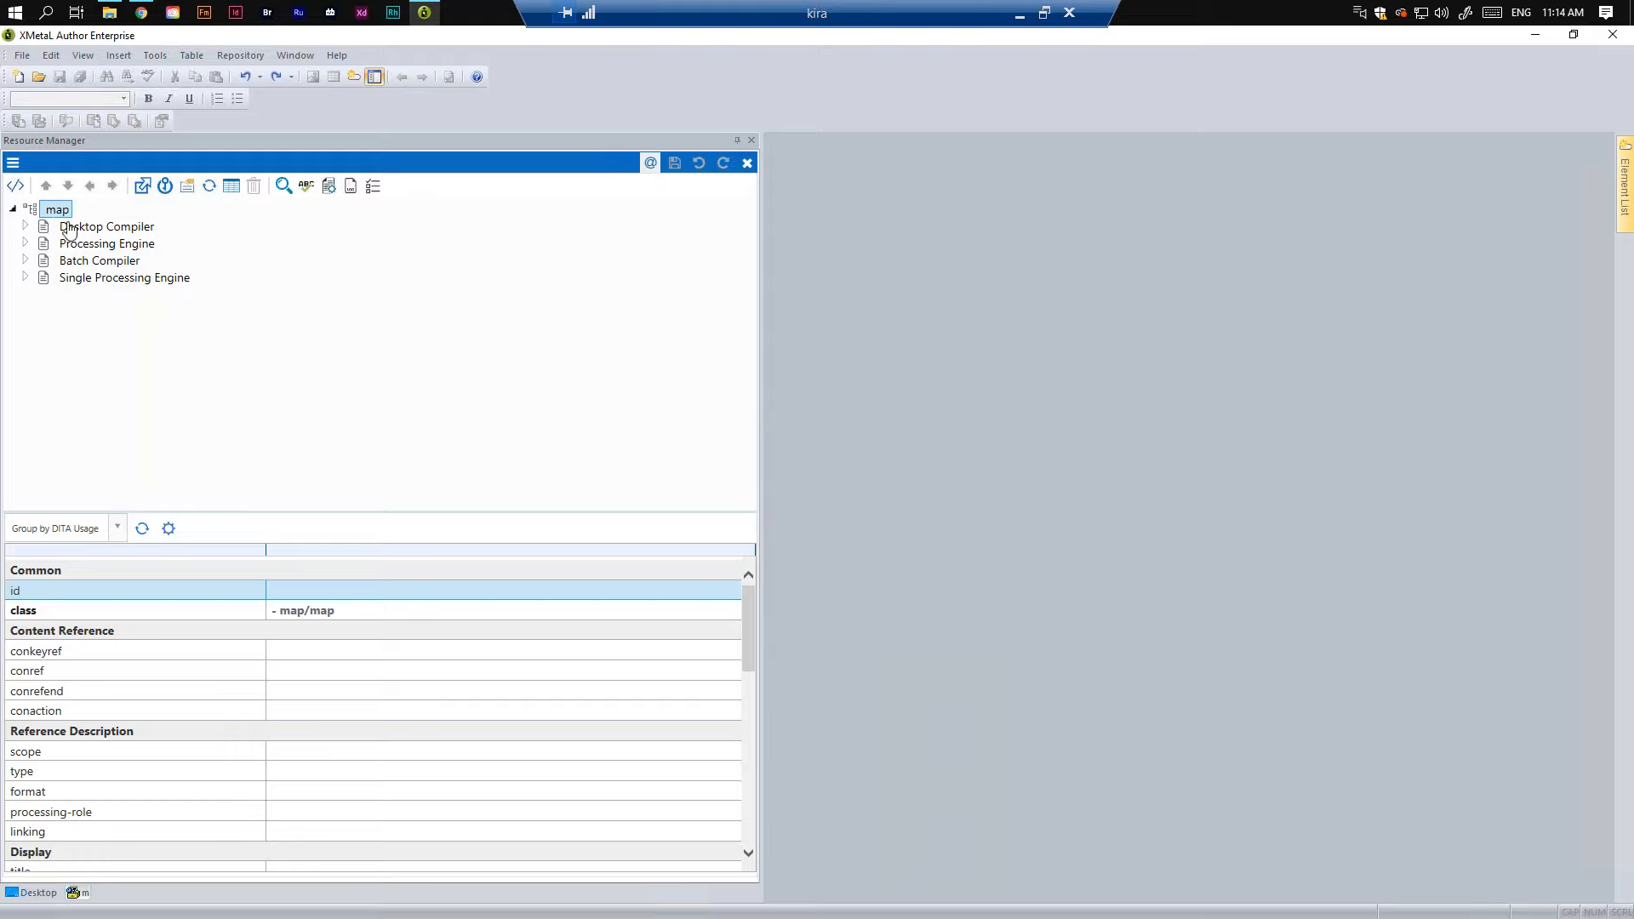
{"action": "mouse_move", "coordinate": [82, 230]}
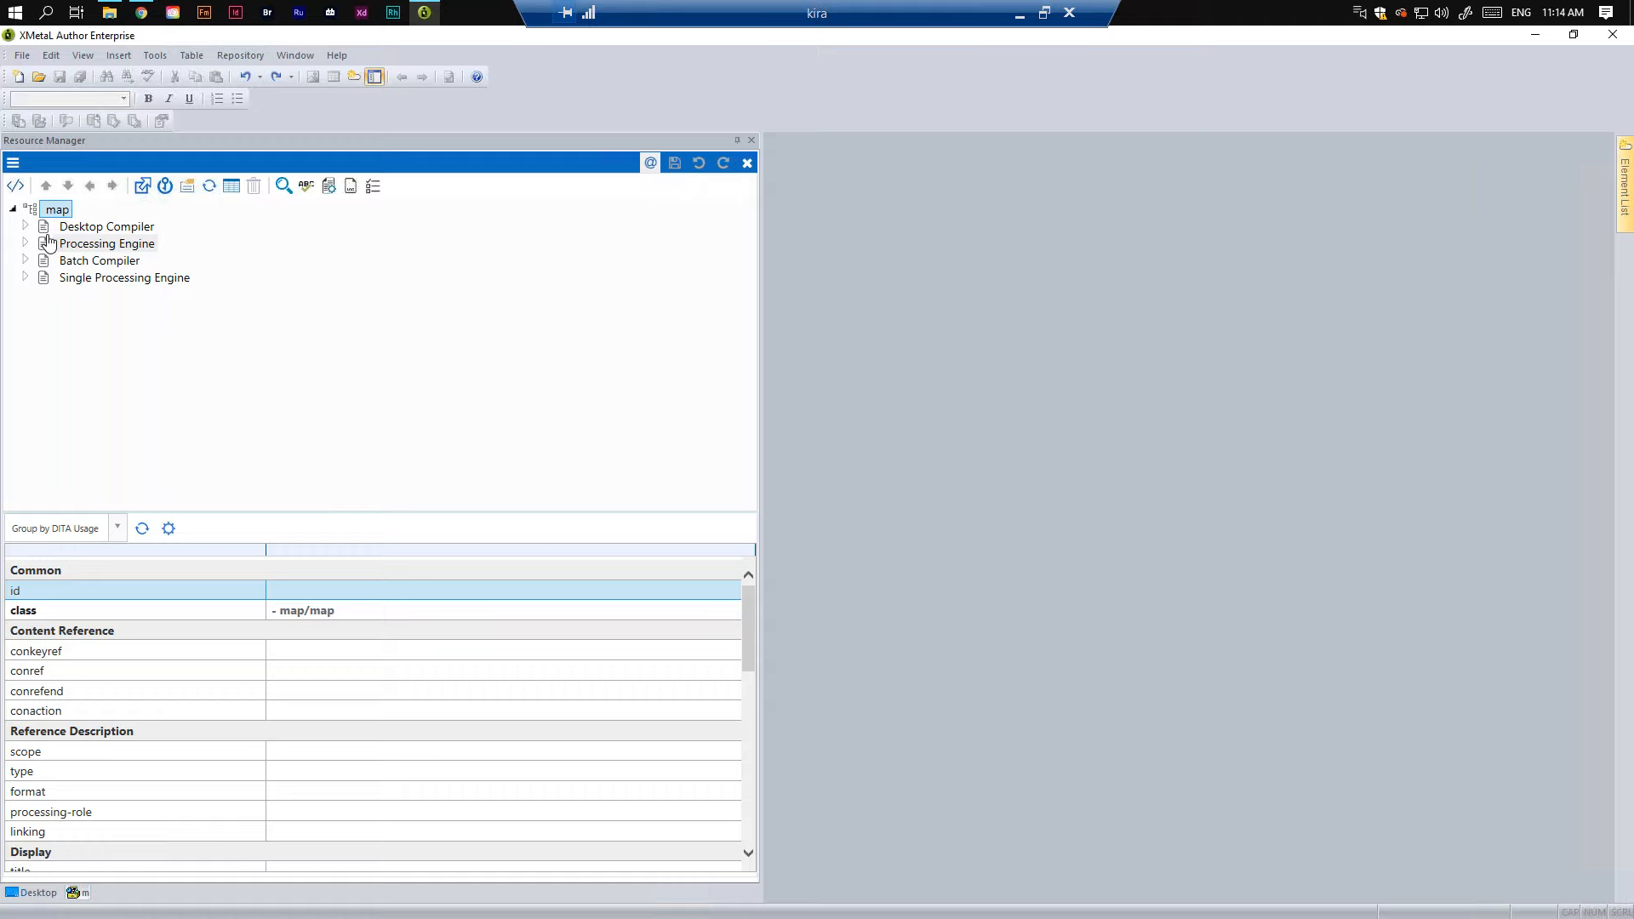
{"action": "left_click", "coordinate": [25, 227]}
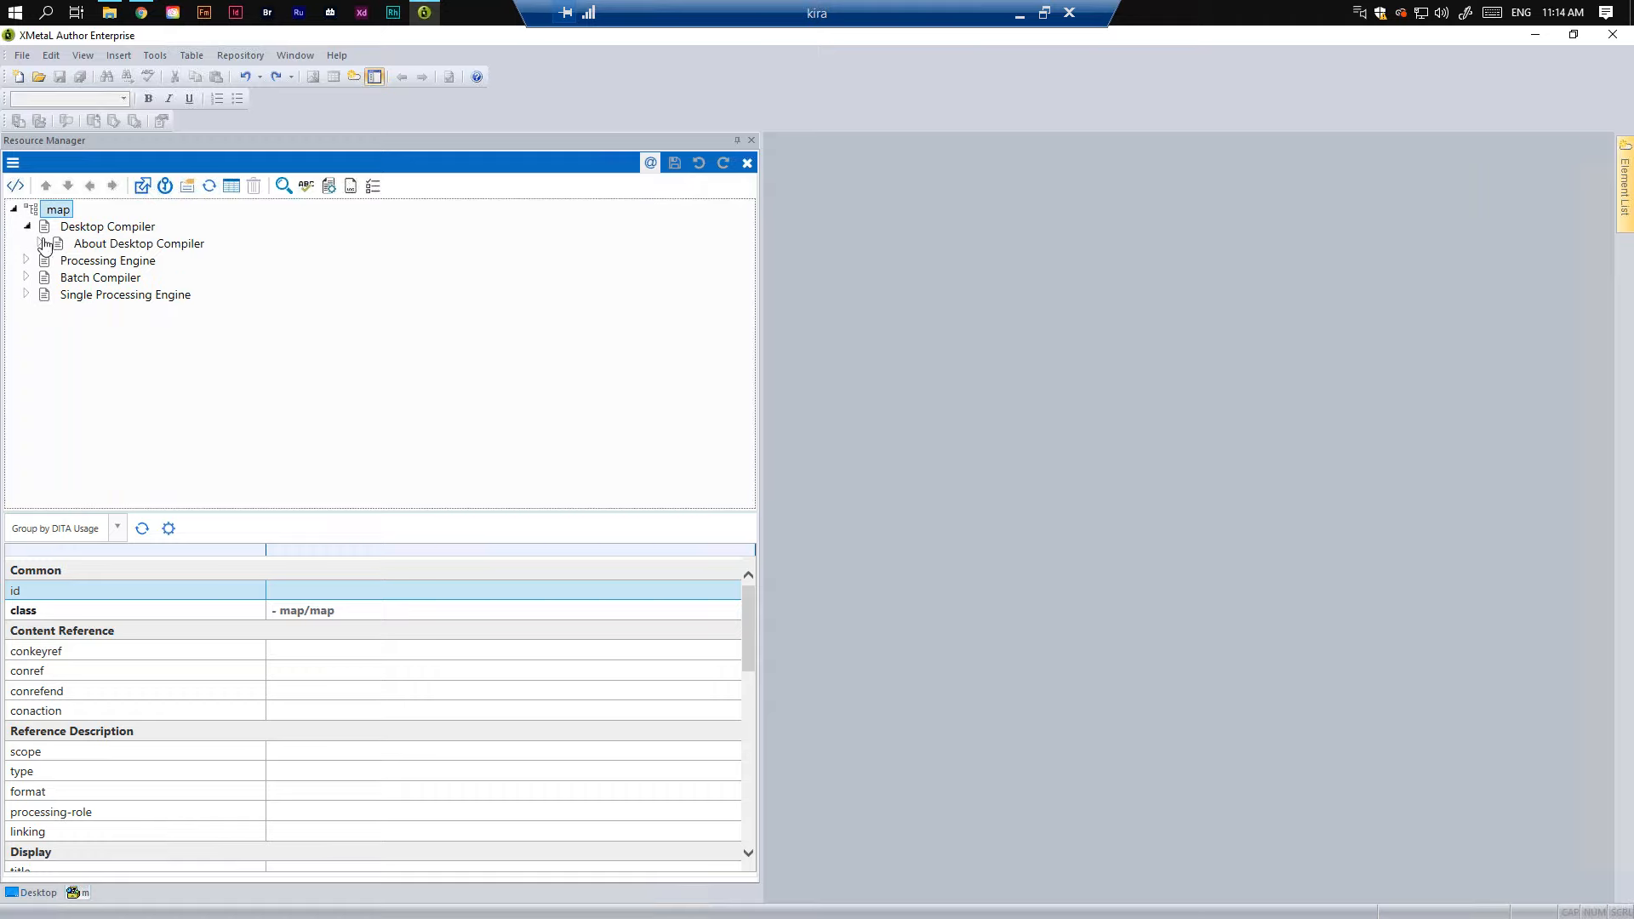
{"action": "left_click", "coordinate": [41, 244]}
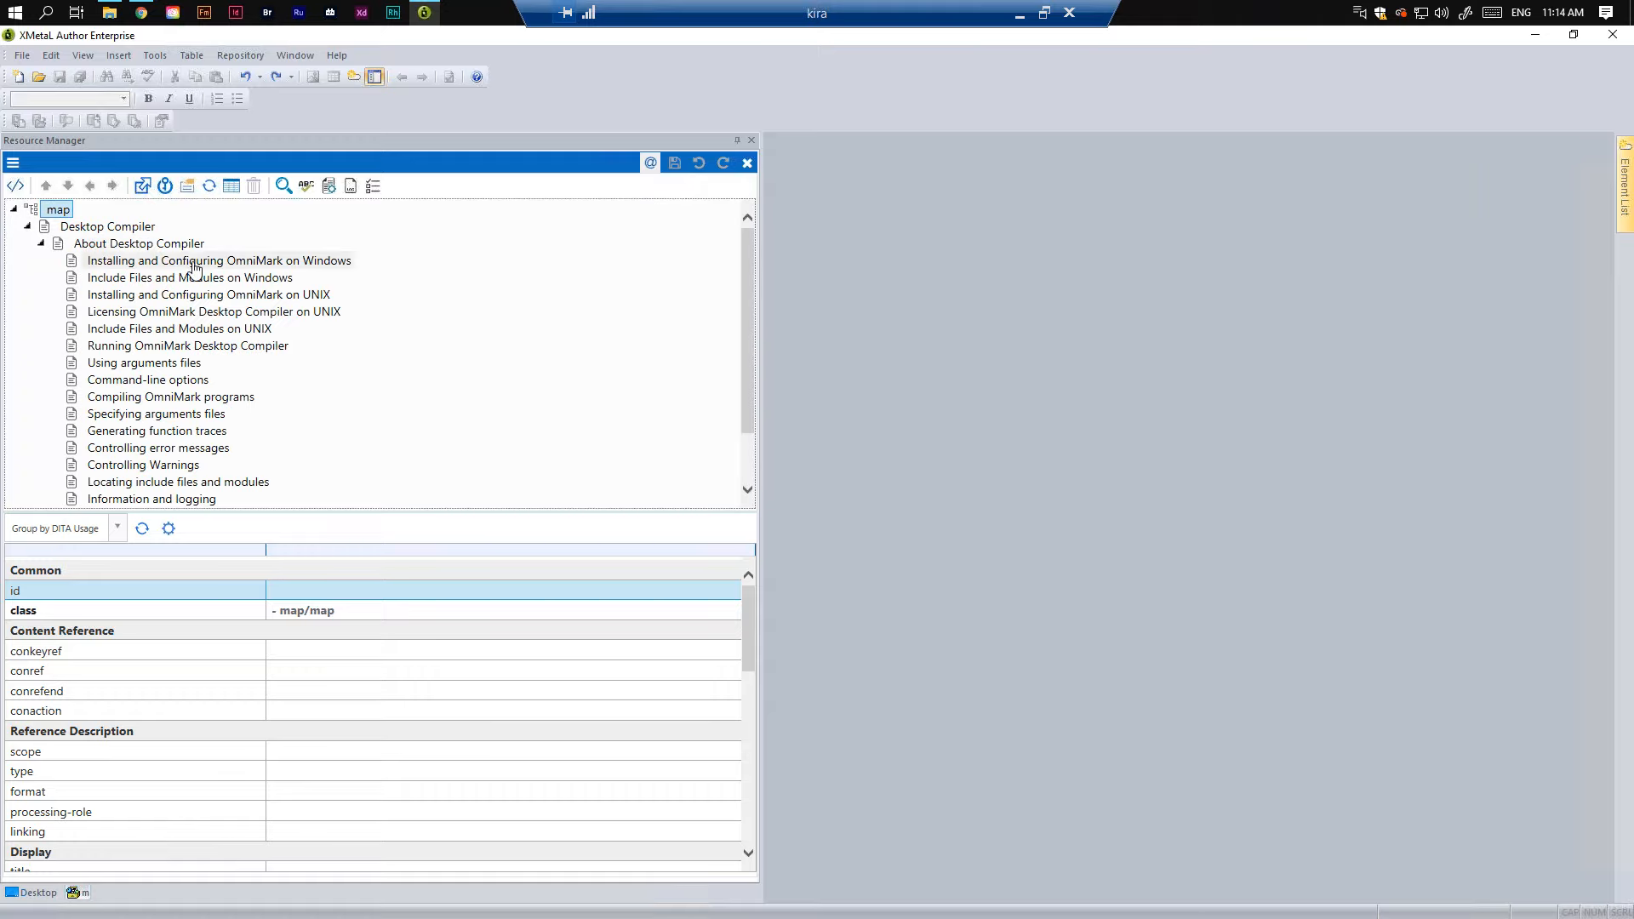
{"action": "left_click", "coordinate": [192, 264]}
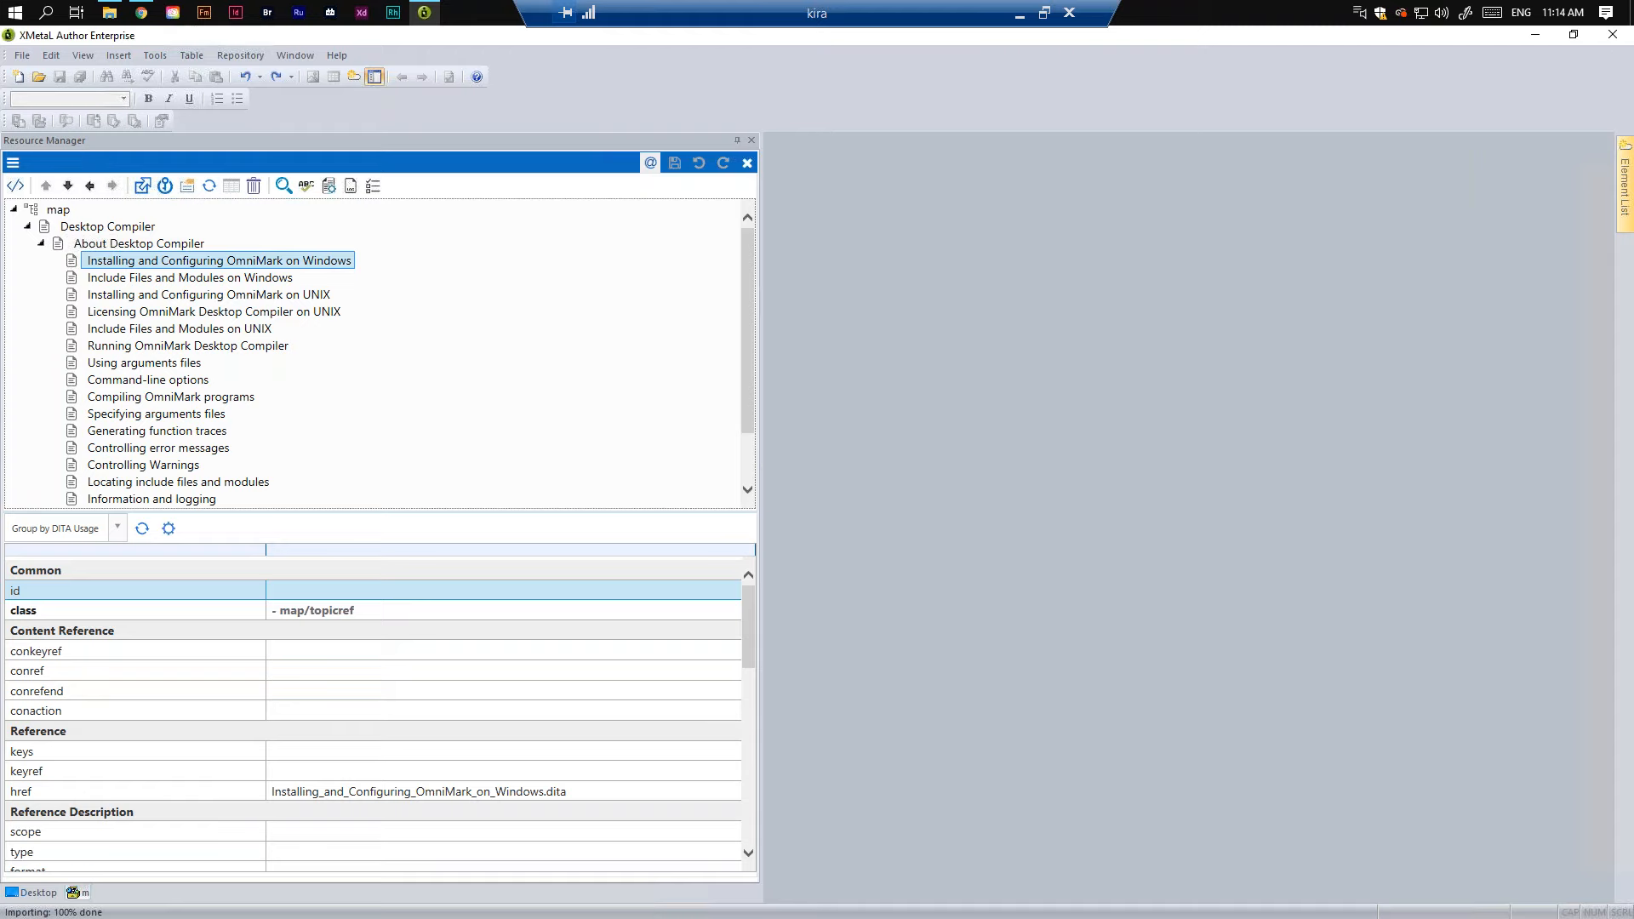
{"action": "double_click", "coordinate": [197, 264]}
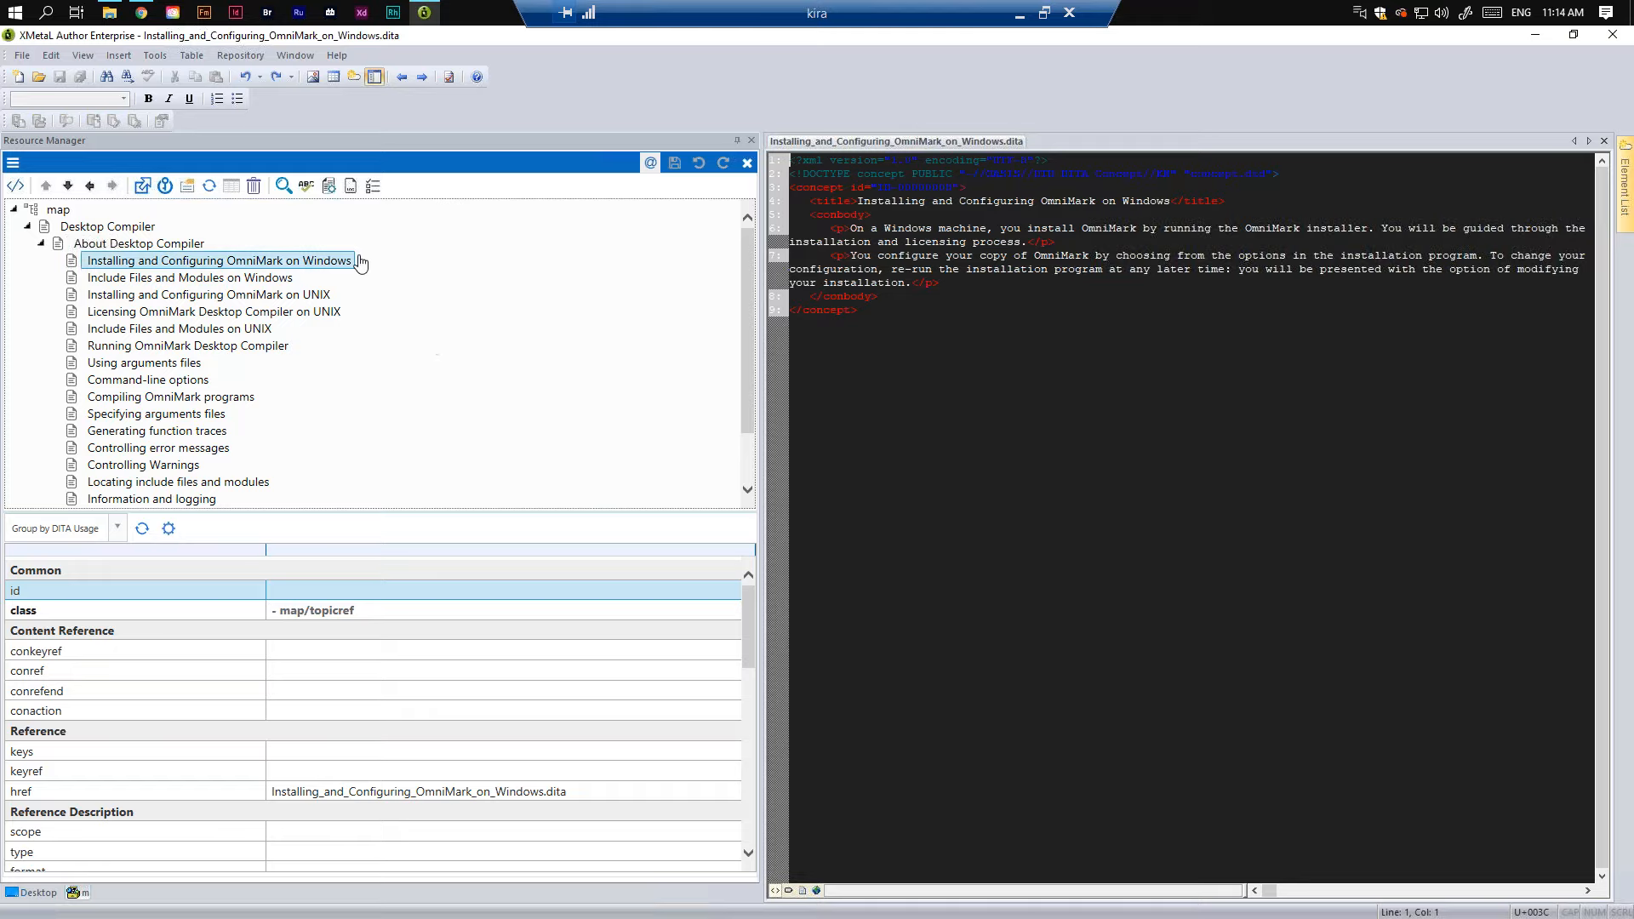
{"action": "mouse_move", "coordinate": [349, 265]}
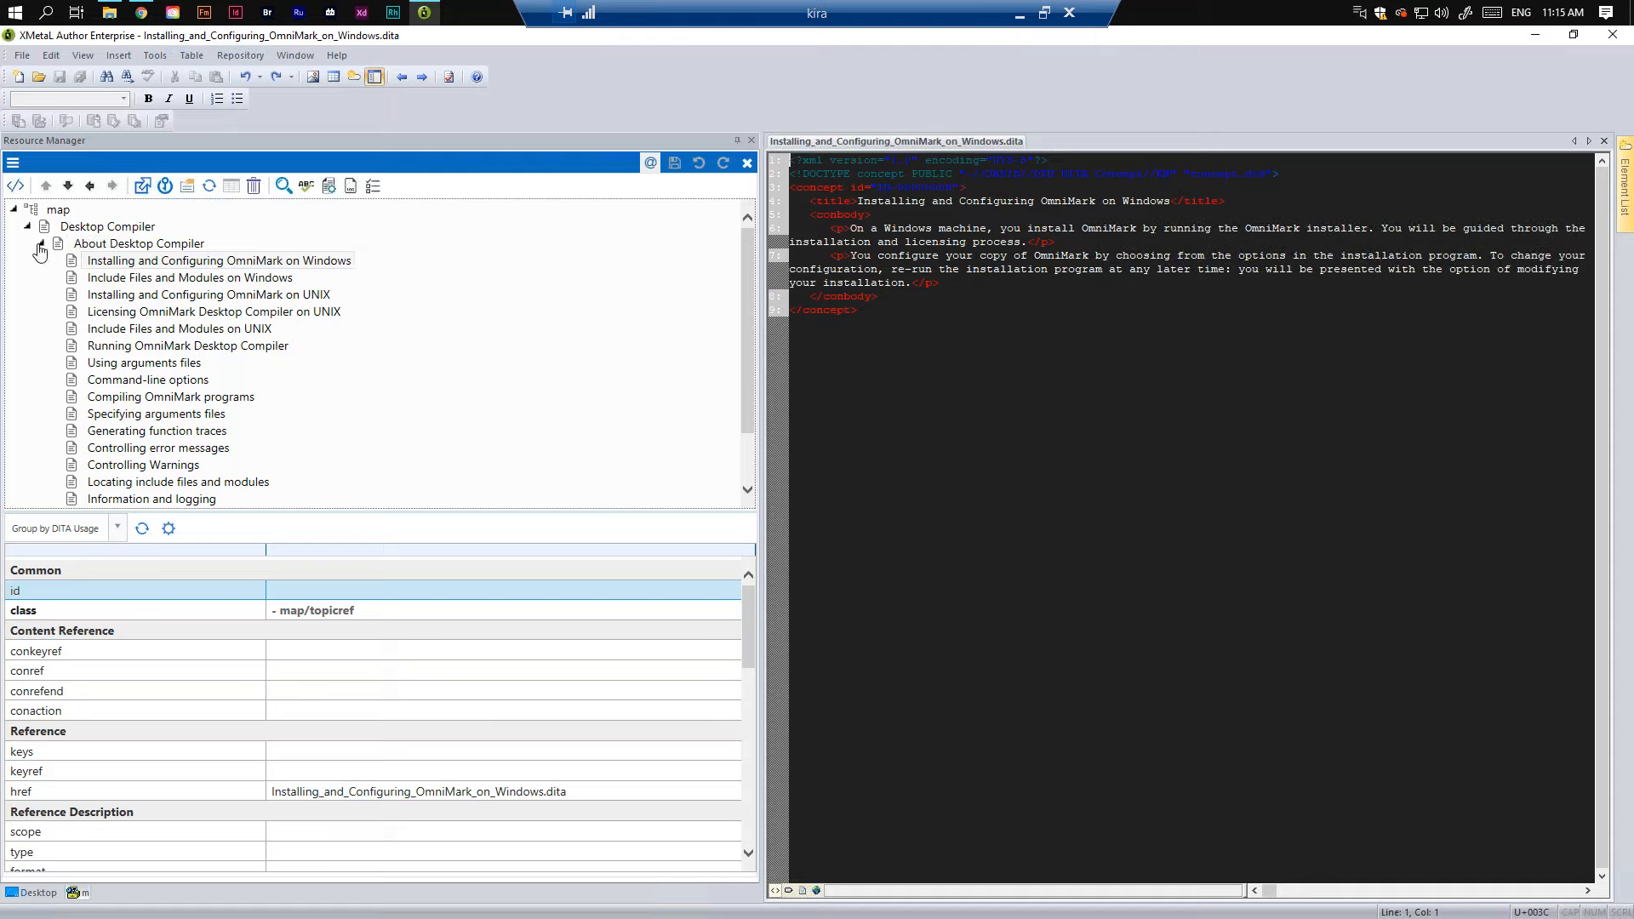
Step: Collapse About Desktop Compiler and view the About Concurrent Processing Engine topic under Processing Engine
{"action": "left_click", "coordinate": [40, 246]}
{"action": "left_click", "coordinate": [28, 261]}
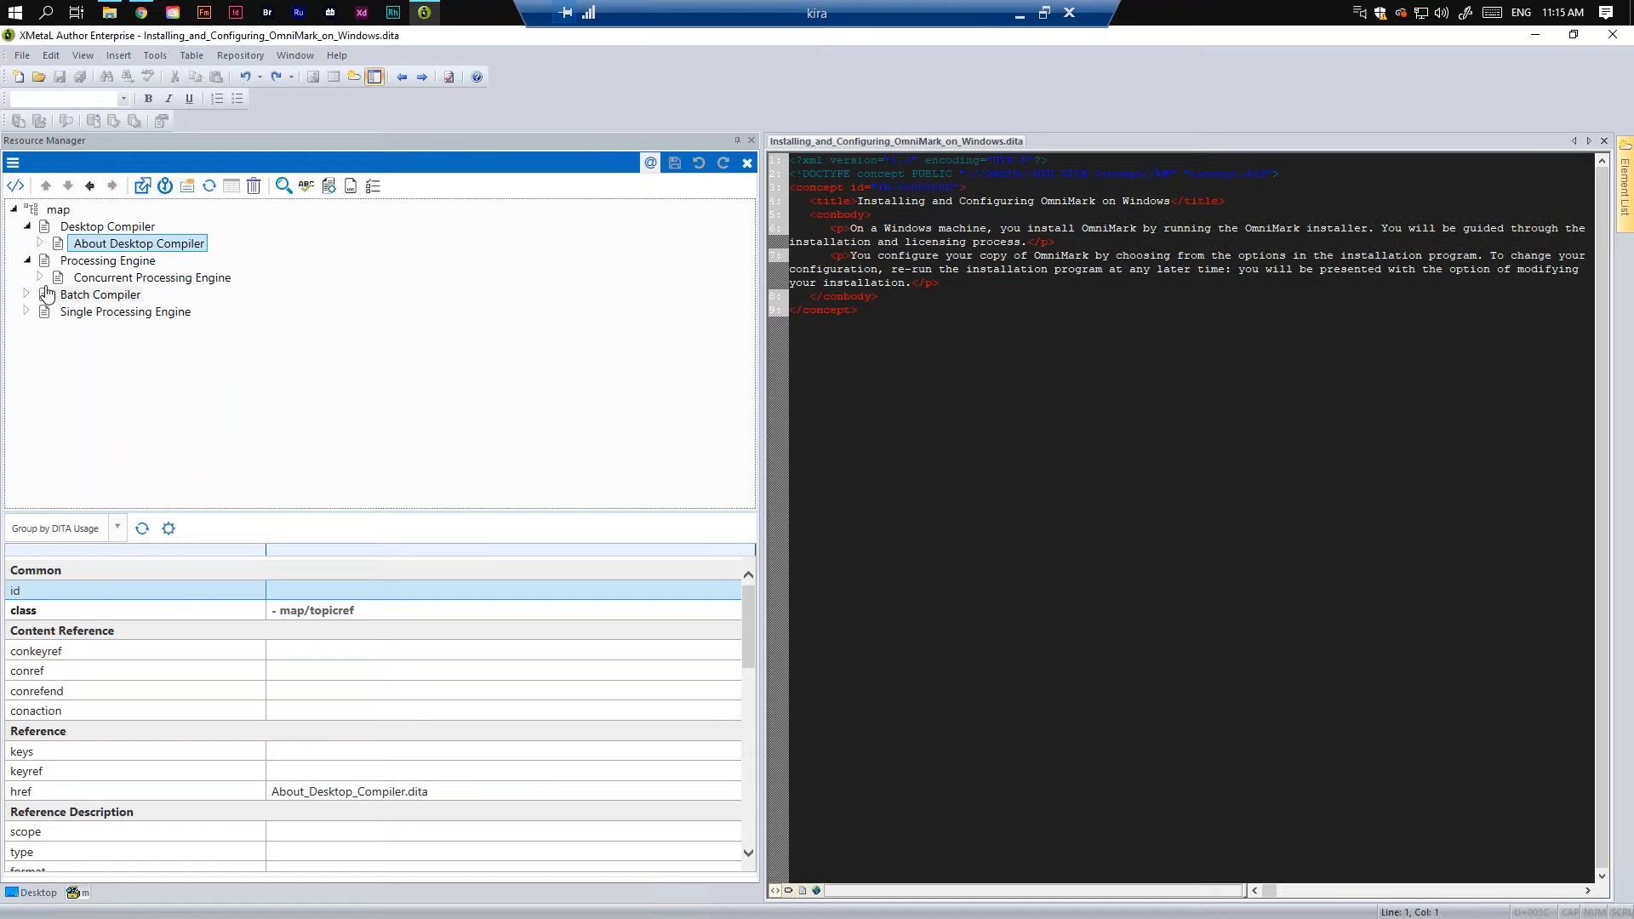
{"action": "left_click", "coordinate": [40, 278]}
{"action": "left_click", "coordinate": [154, 296]}
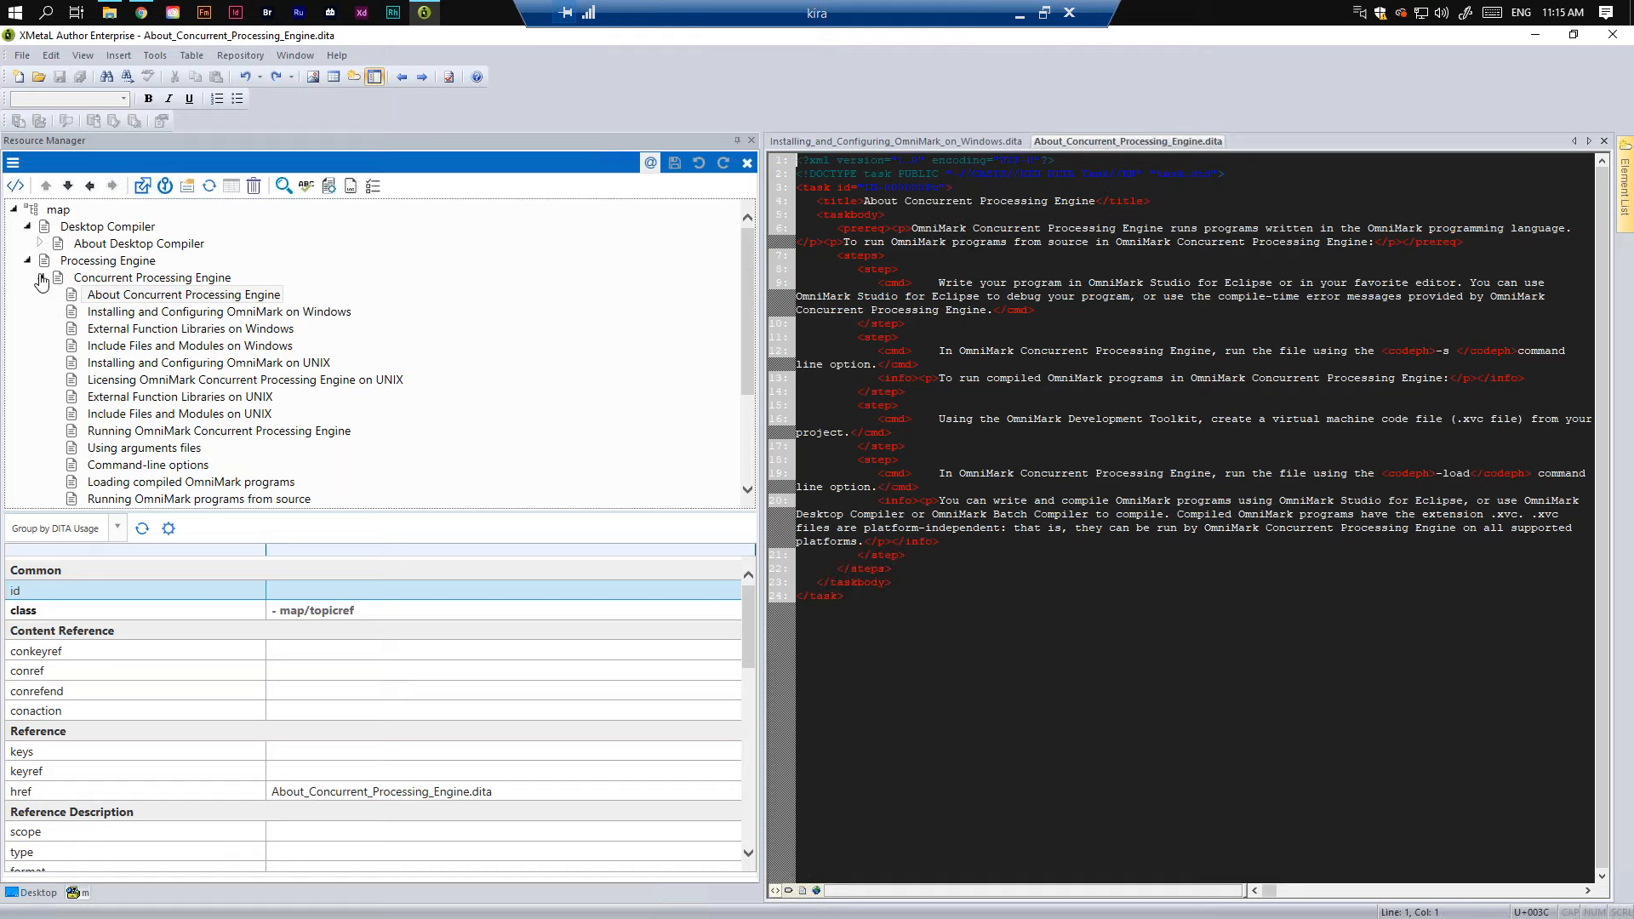
Step: Collapse Concurrent Processing Engine and view the Include Files and Modules on Windows topic under About Batch Compiler
{"action": "left_click", "coordinate": [40, 278]}
{"action": "left_click", "coordinate": [27, 295]}
{"action": "left_click", "coordinate": [41, 312]}
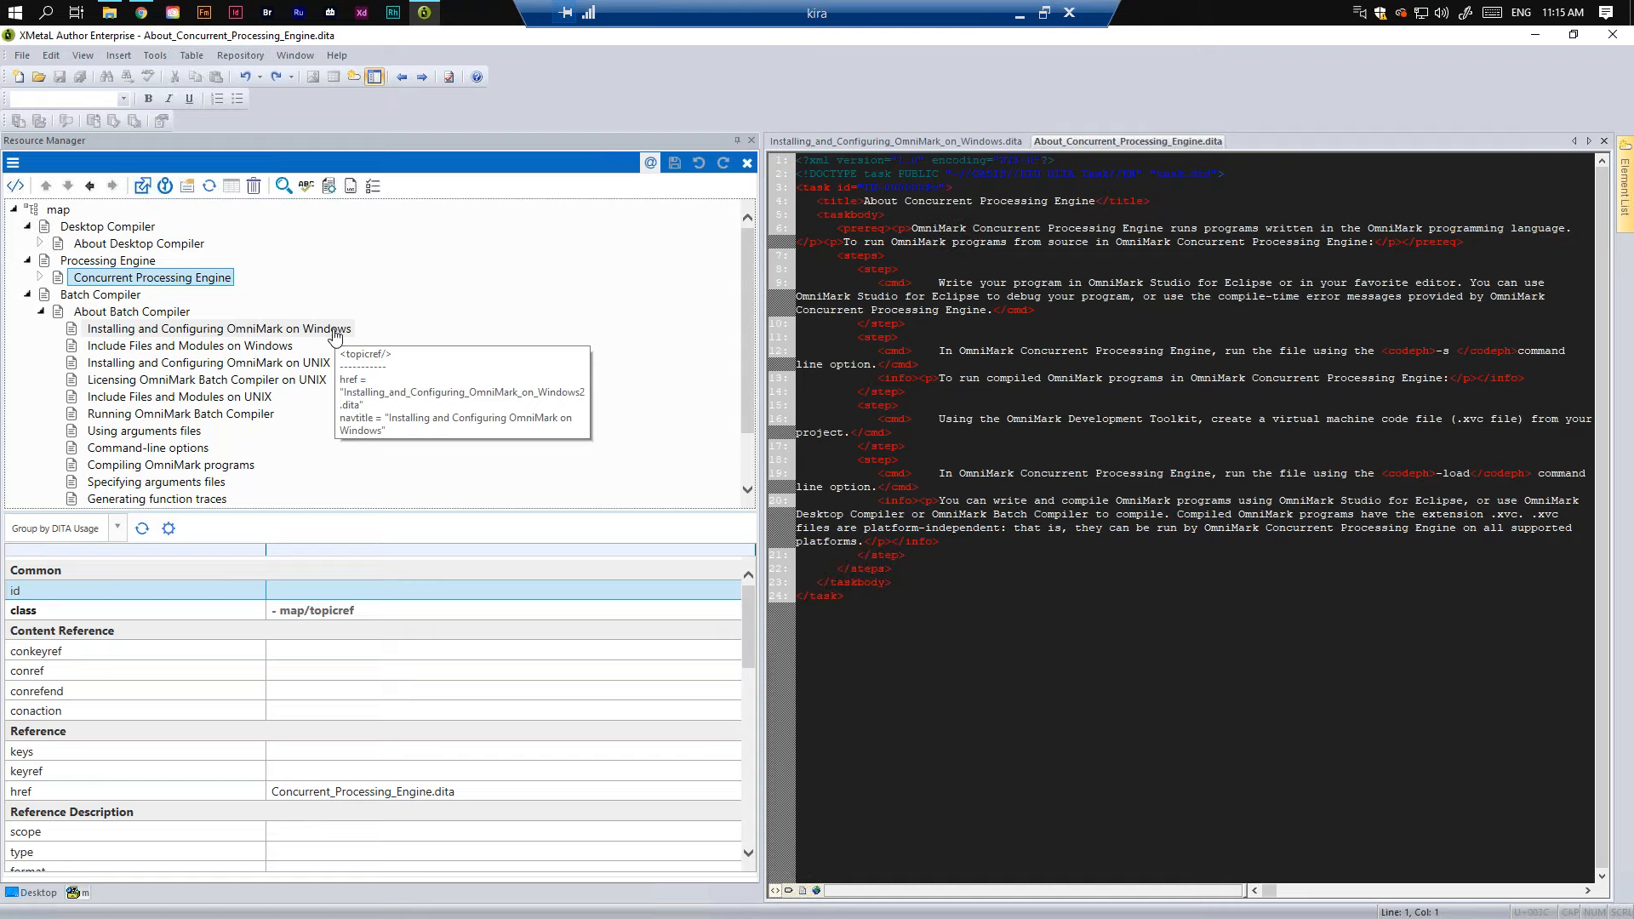
{"action": "left_click", "coordinate": [258, 348]}
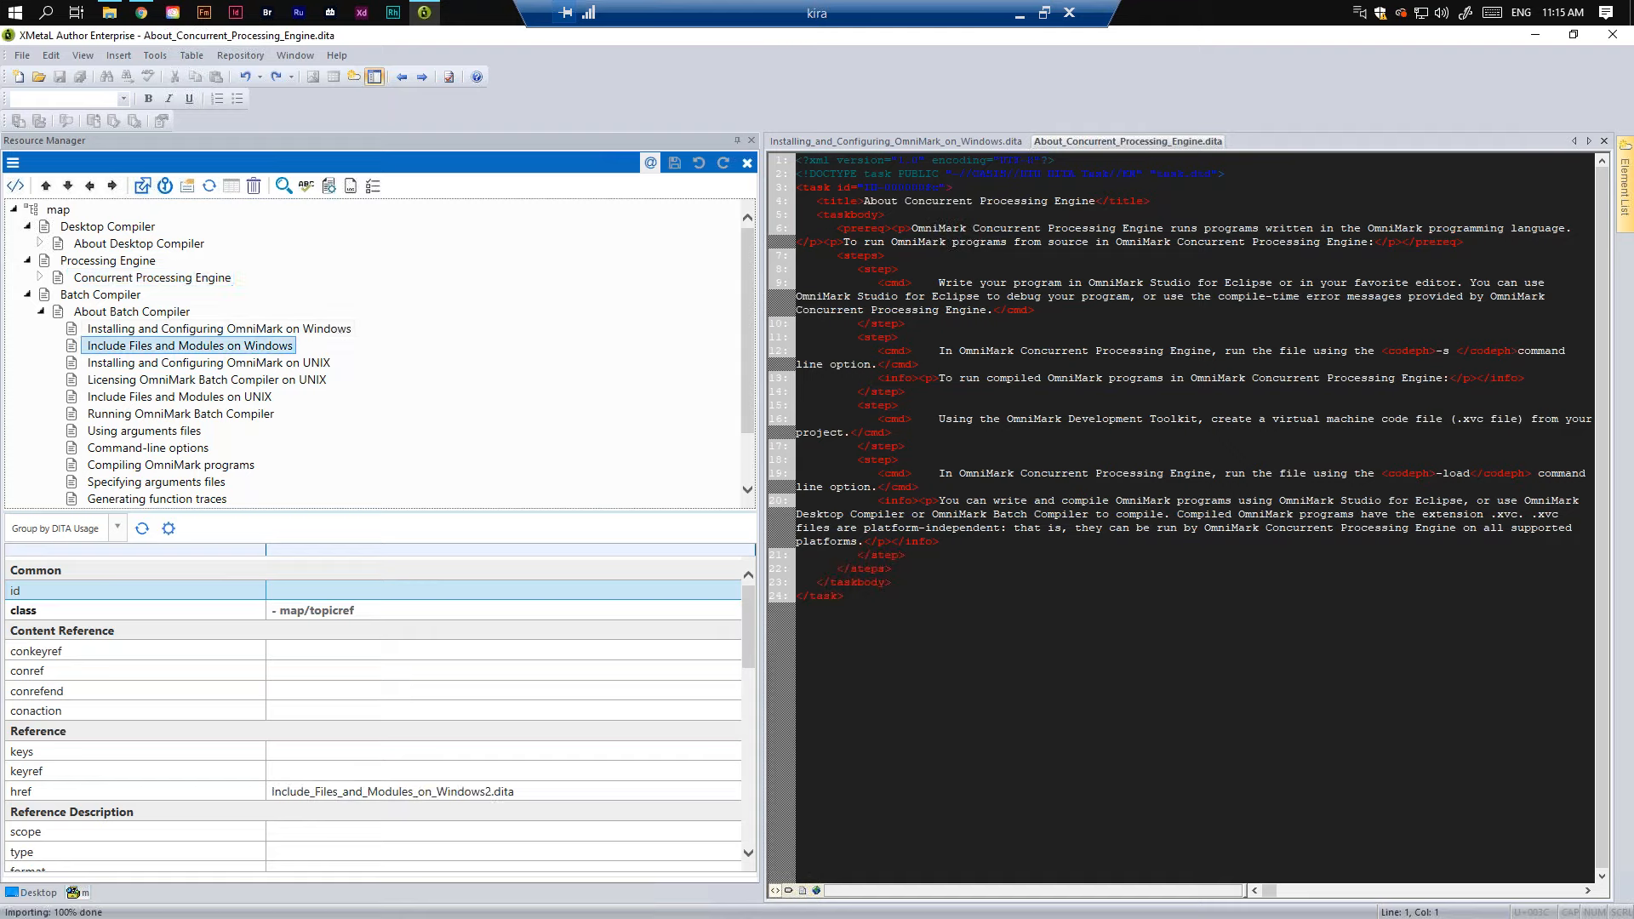
{"action": "double_click", "coordinate": [297, 350]}
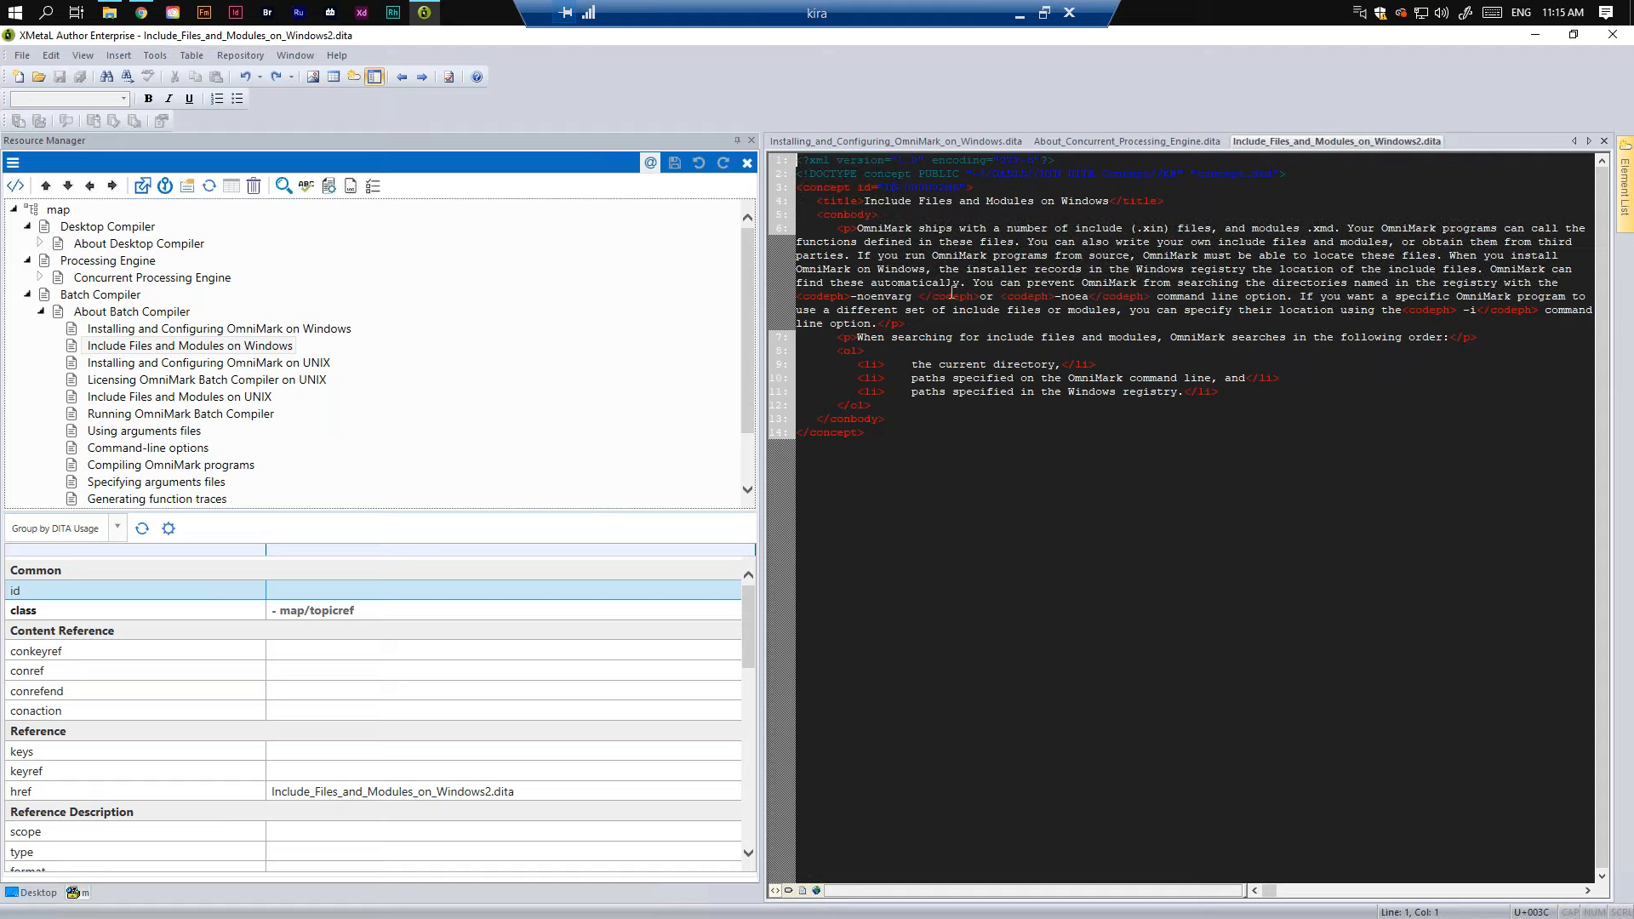
{"action": "left_click", "coordinate": [256, 346]}
Step: Collapse About Batch Compiler and expand Single Processing Engine down to the topics under About Single Processing Engine
{"action": "scroll", "coordinate": [270, 314], "scroll_direction": "down", "scroll_amount": 1}
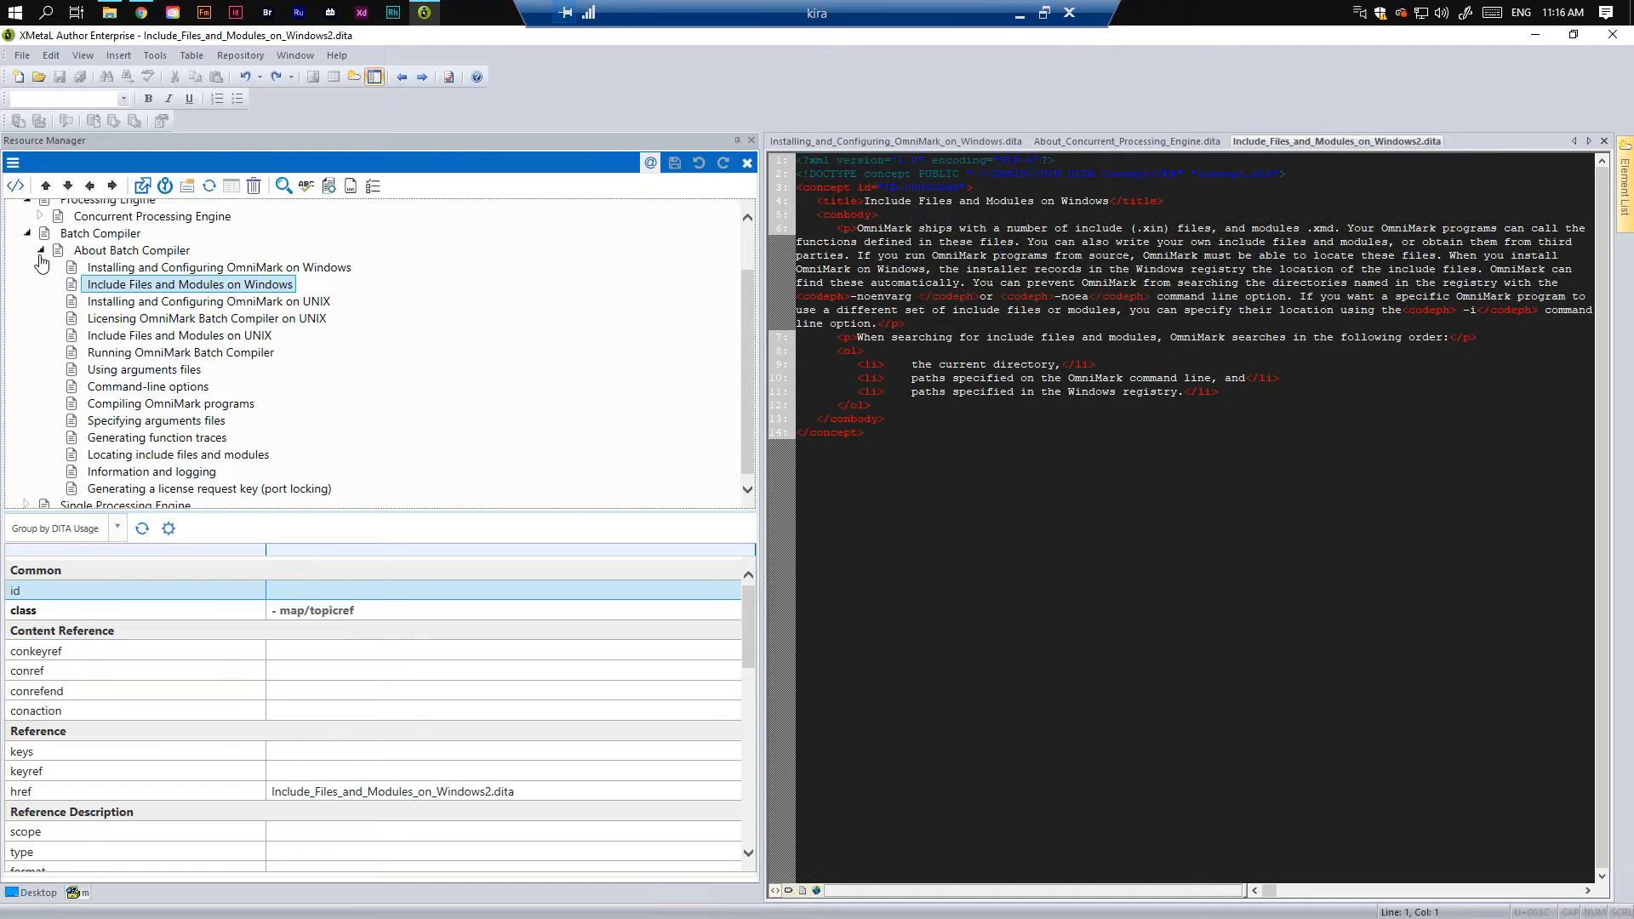
{"action": "left_click", "coordinate": [40, 251]}
{"action": "left_click", "coordinate": [27, 330]}
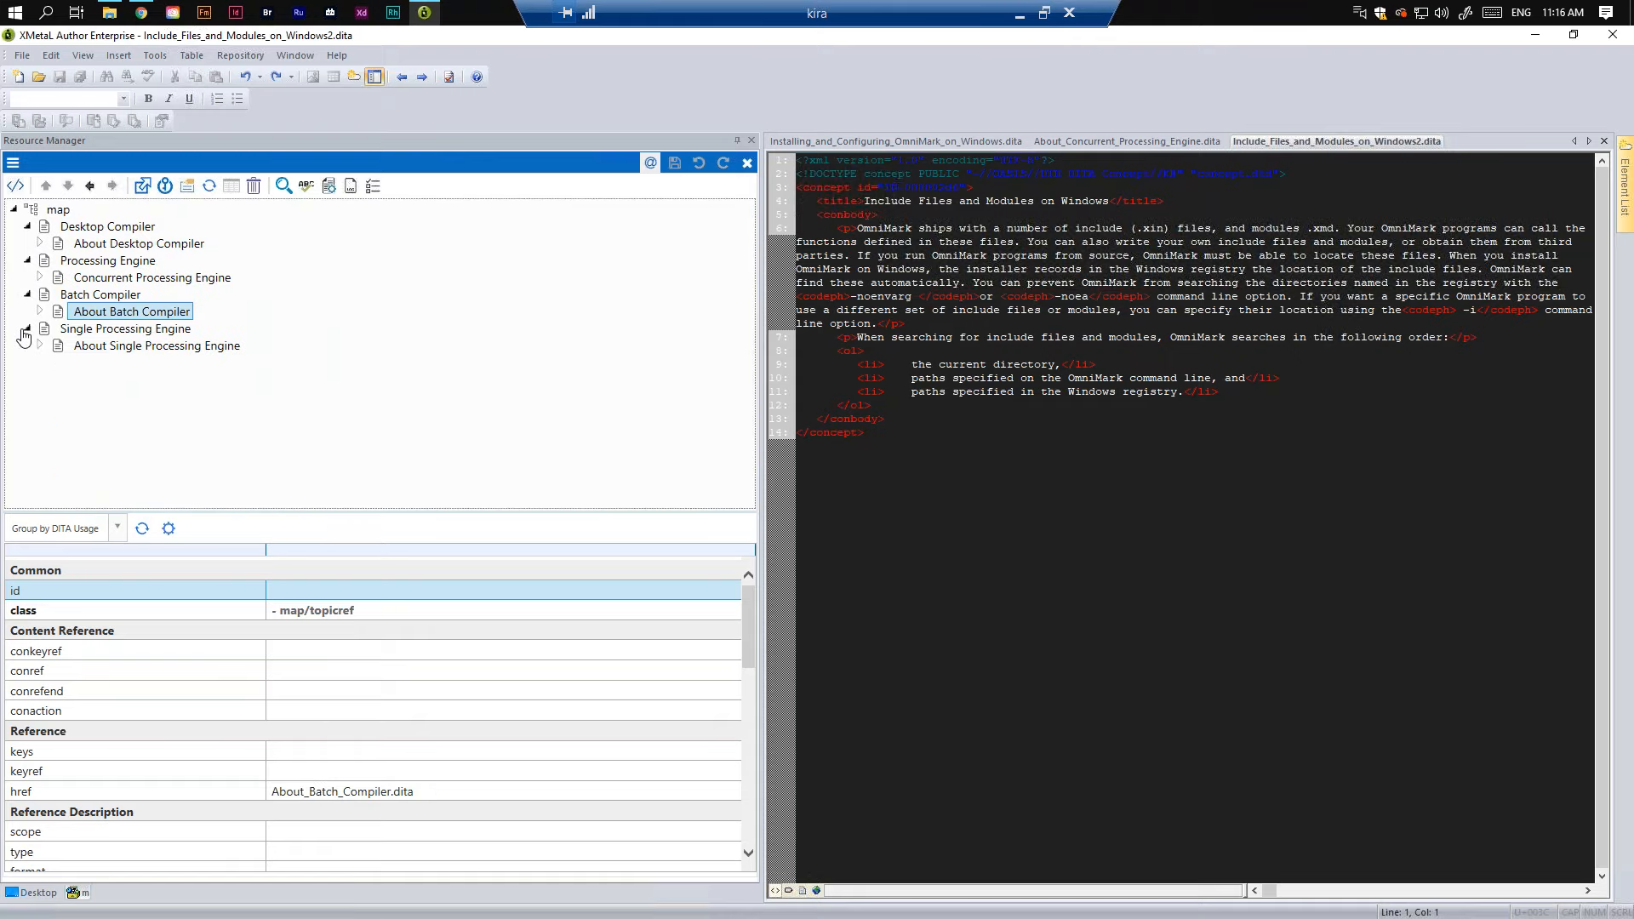
{"action": "left_click", "coordinate": [40, 345]}
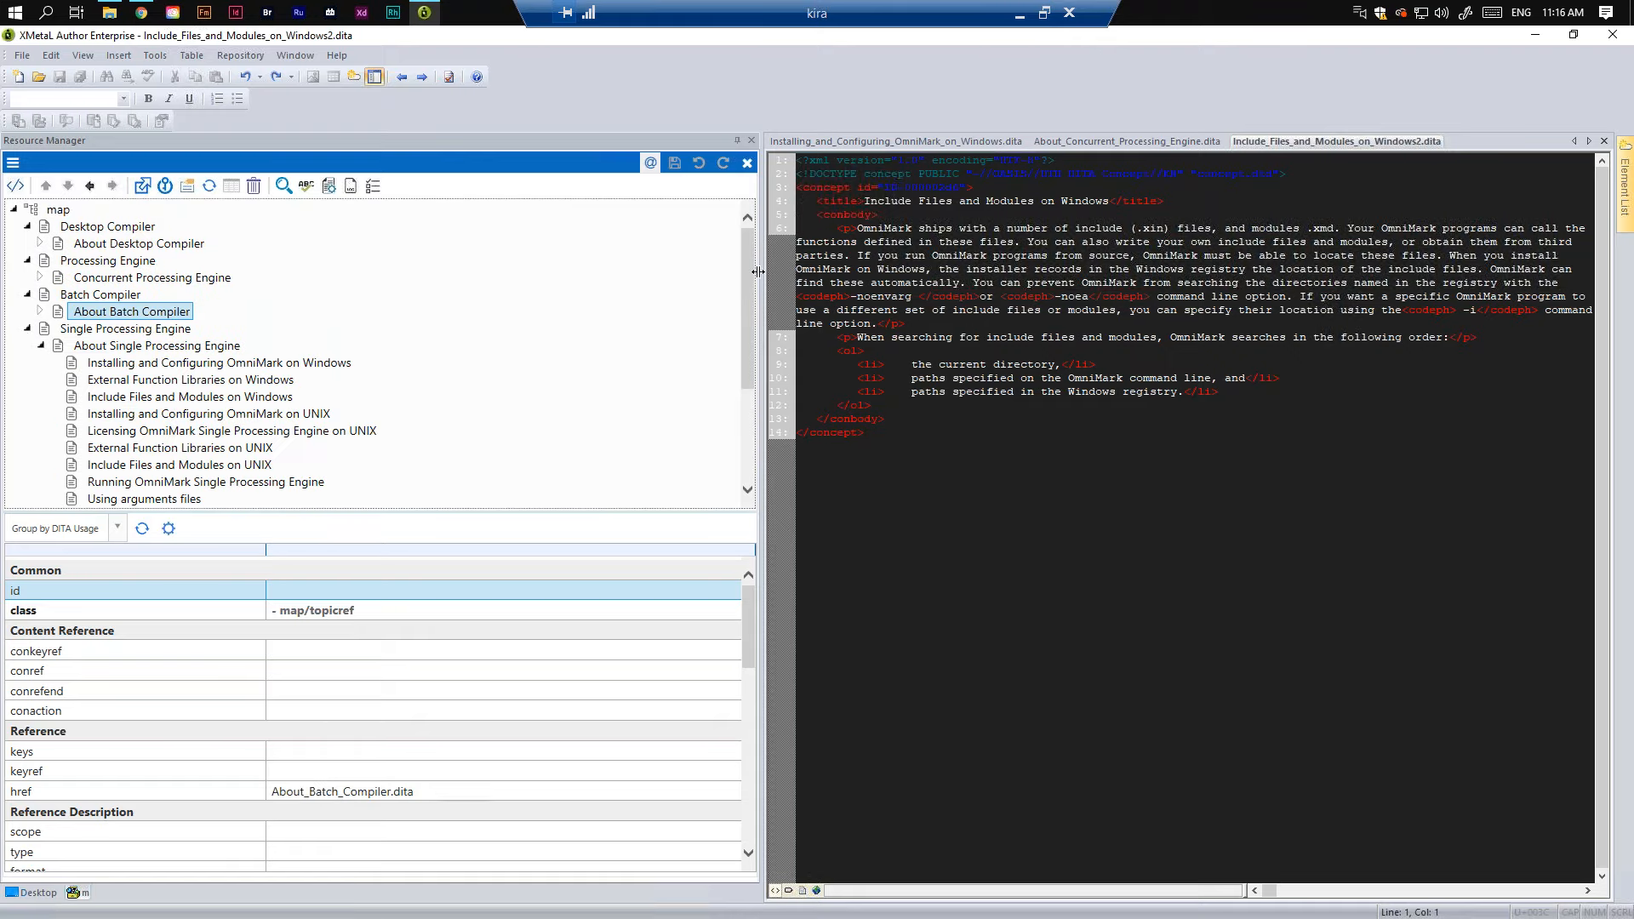
Step: View the Installing and Configuring OmniMark on Windows topic under About Single Processing Engine, and close XMetaL Author
{"action": "left_click_drag", "start_coordinate": [747, 273], "coordinate": [748, 297]}
{"action": "left_click", "coordinate": [298, 322]}
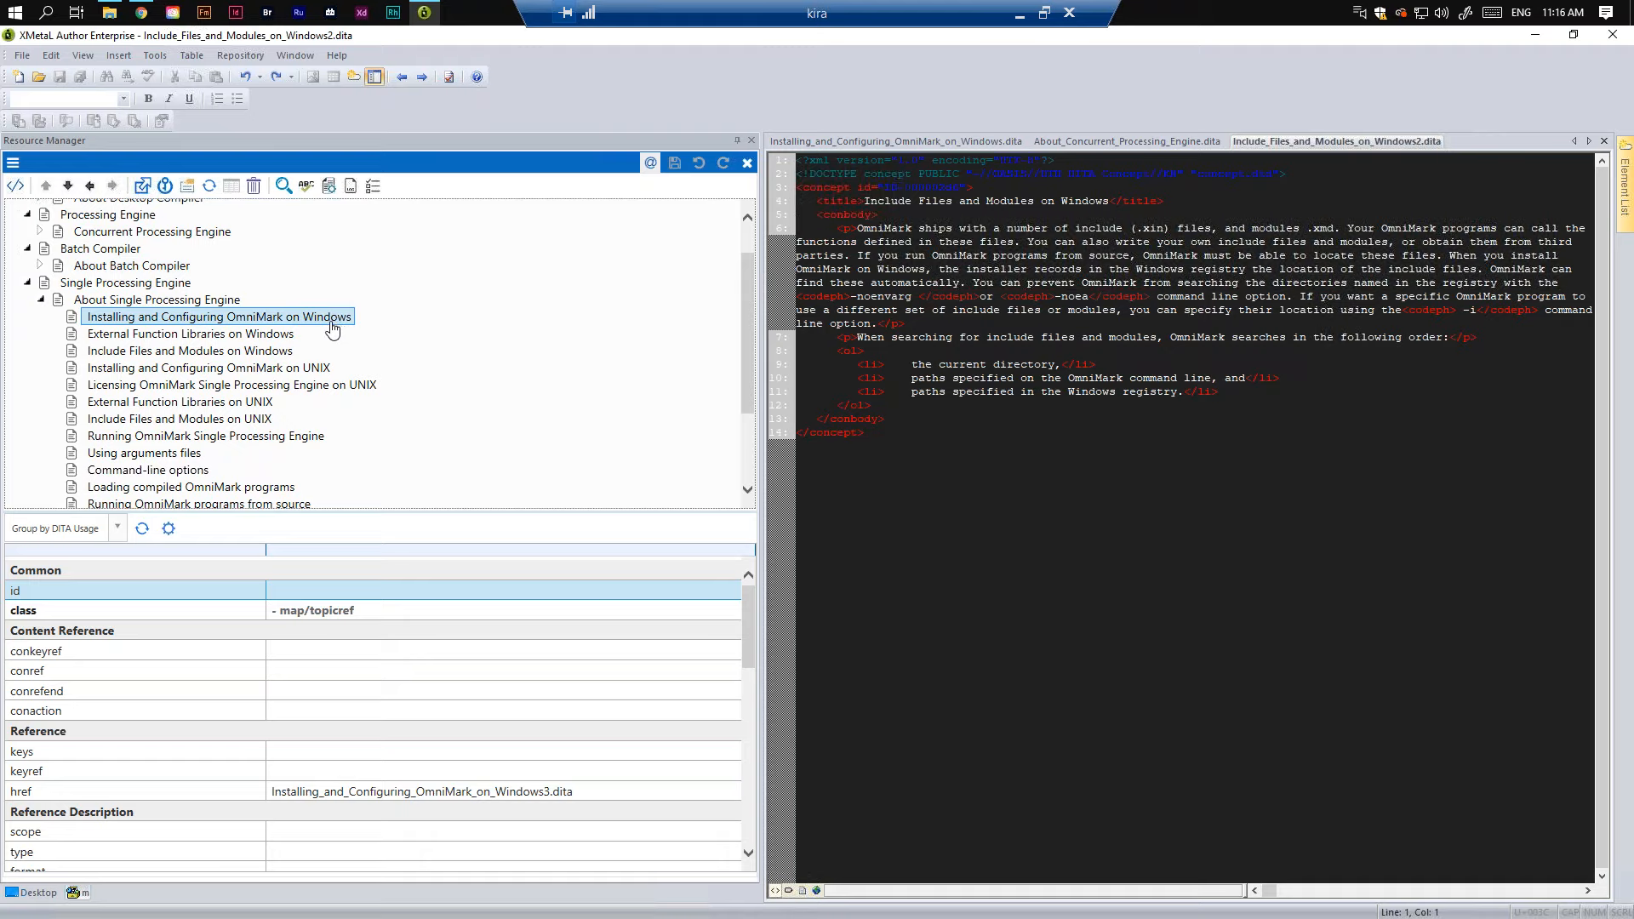
{"action": "double_click", "coordinate": [331, 323]}
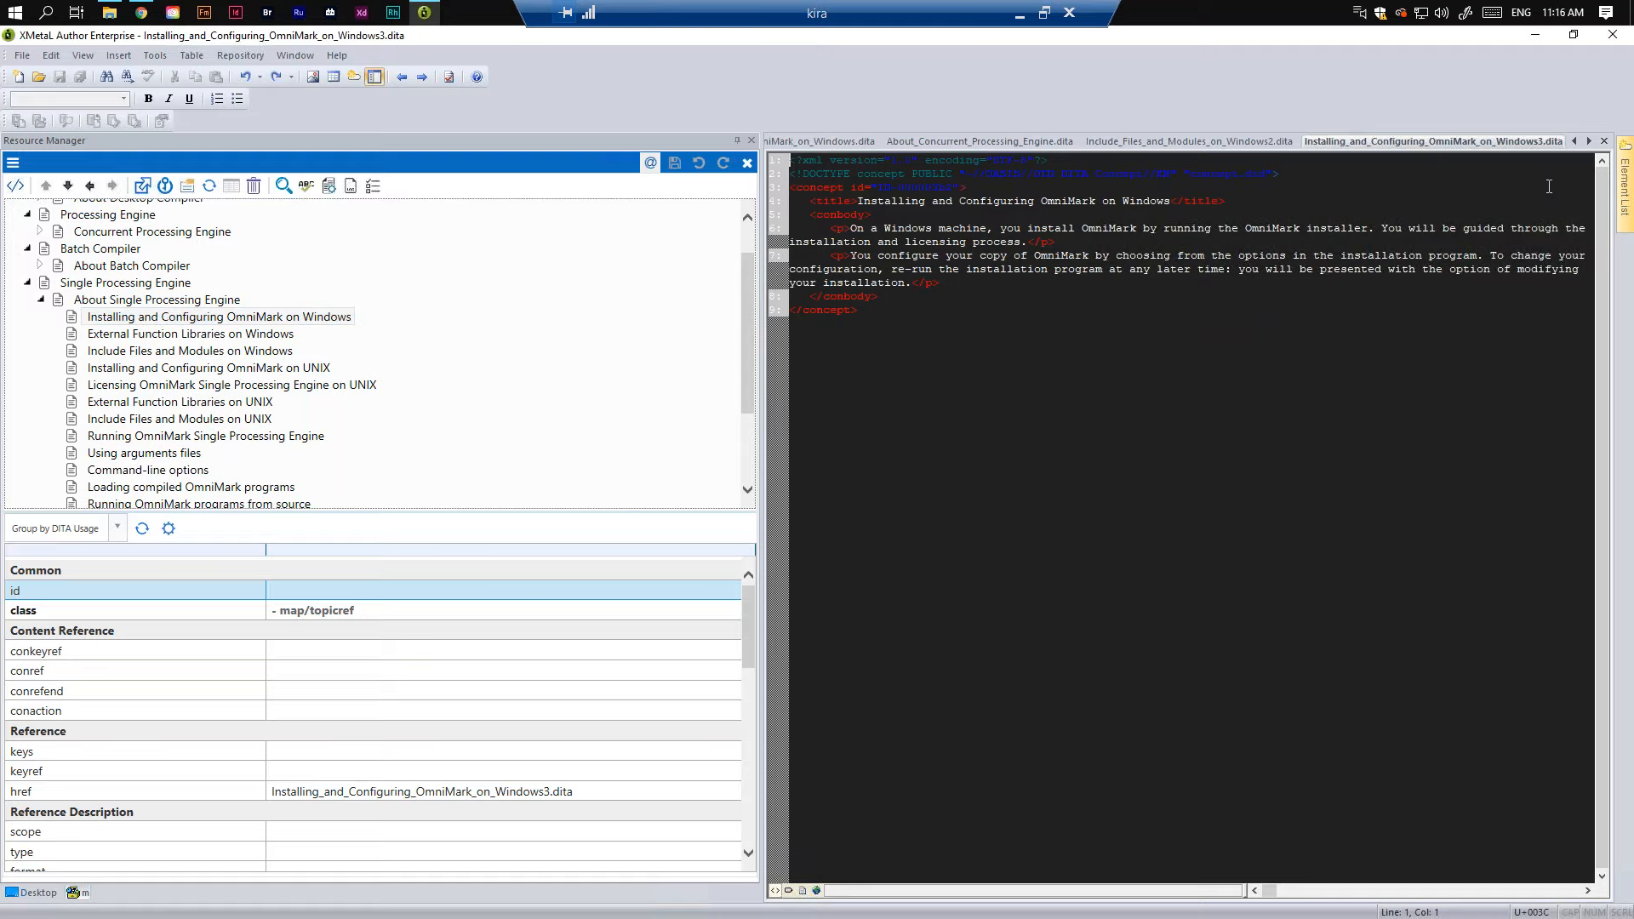
{"action": "left_click", "coordinate": [1612, 35]}
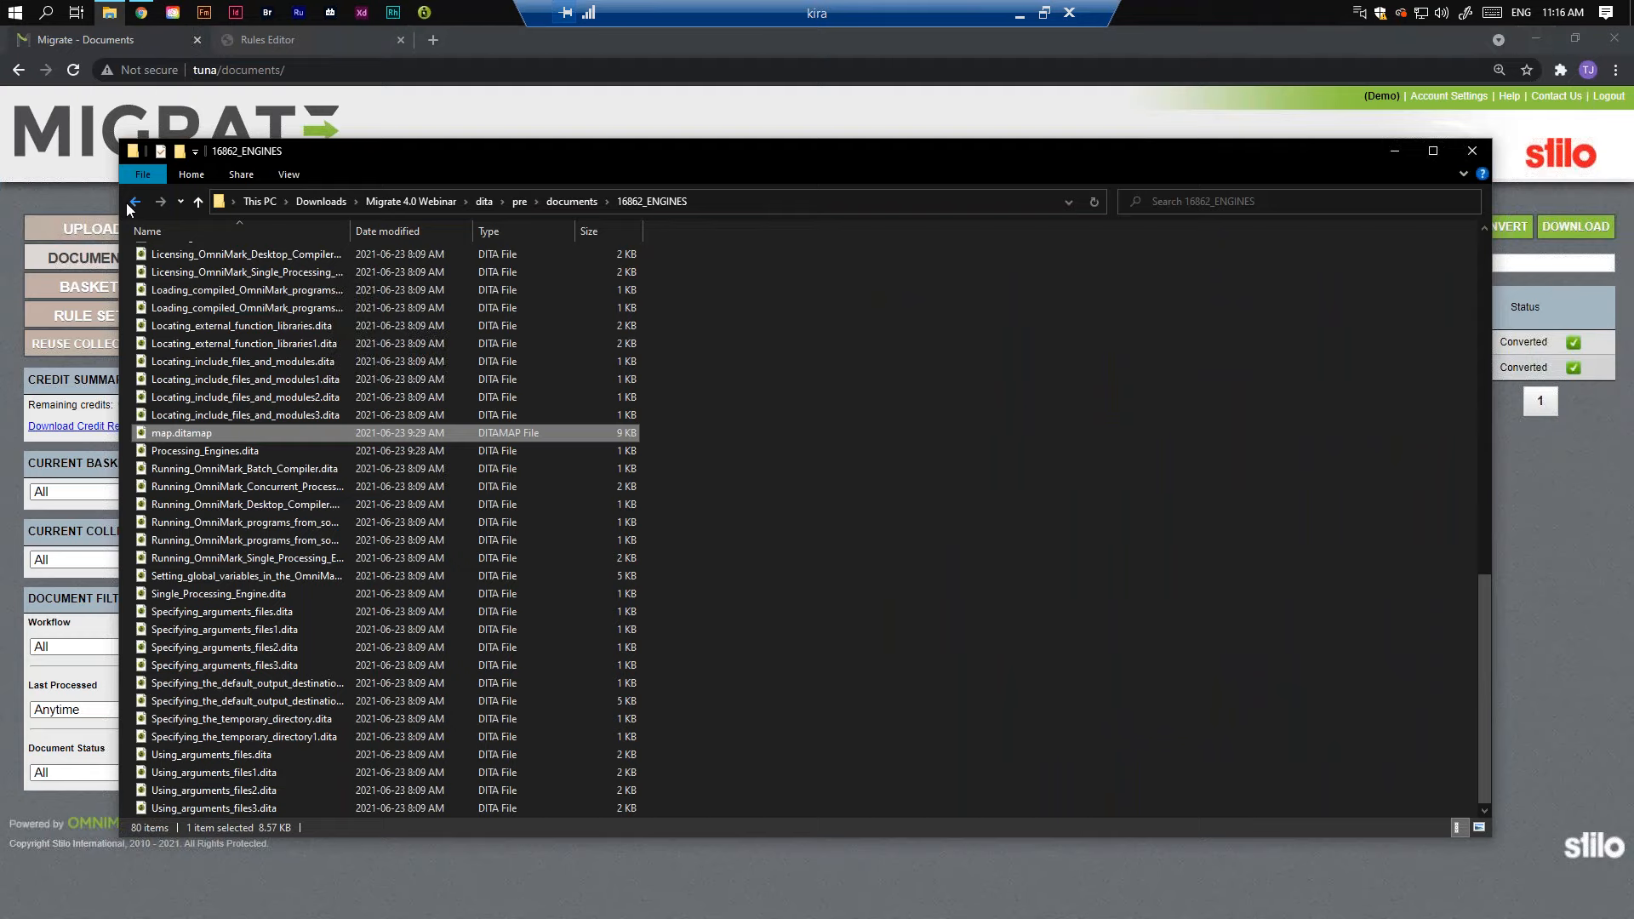
Step: Open map.ditamap from the 16863_MIF-VM folder in XMetaL Author
{"action": "left_click", "coordinate": [133, 202]}
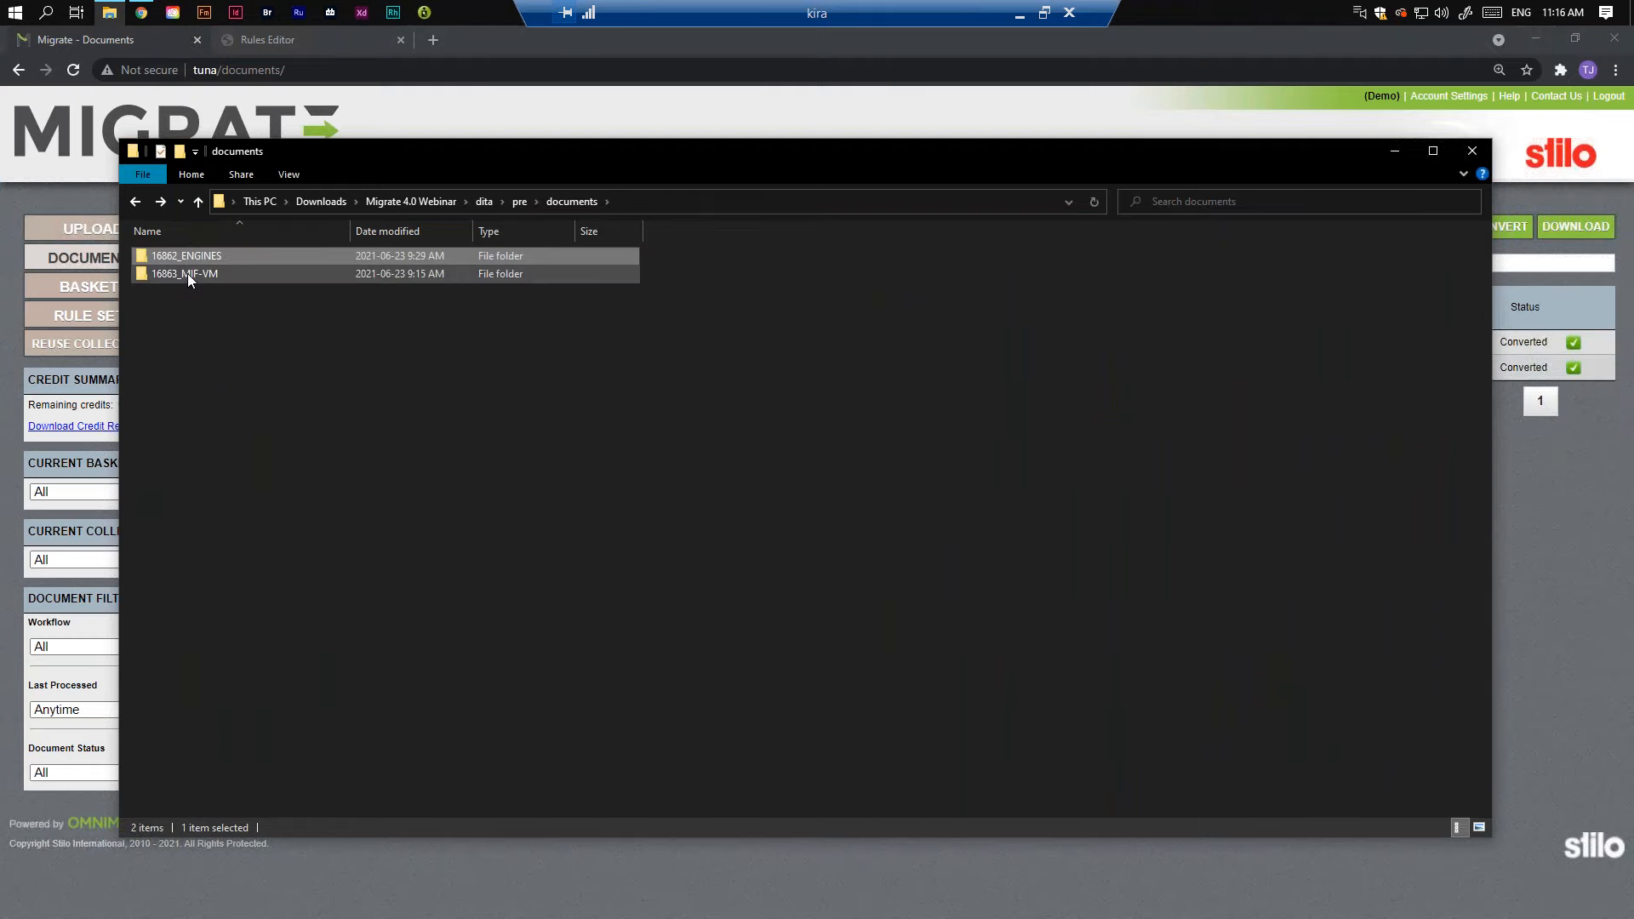
{"action": "double_click", "coordinate": [187, 273]}
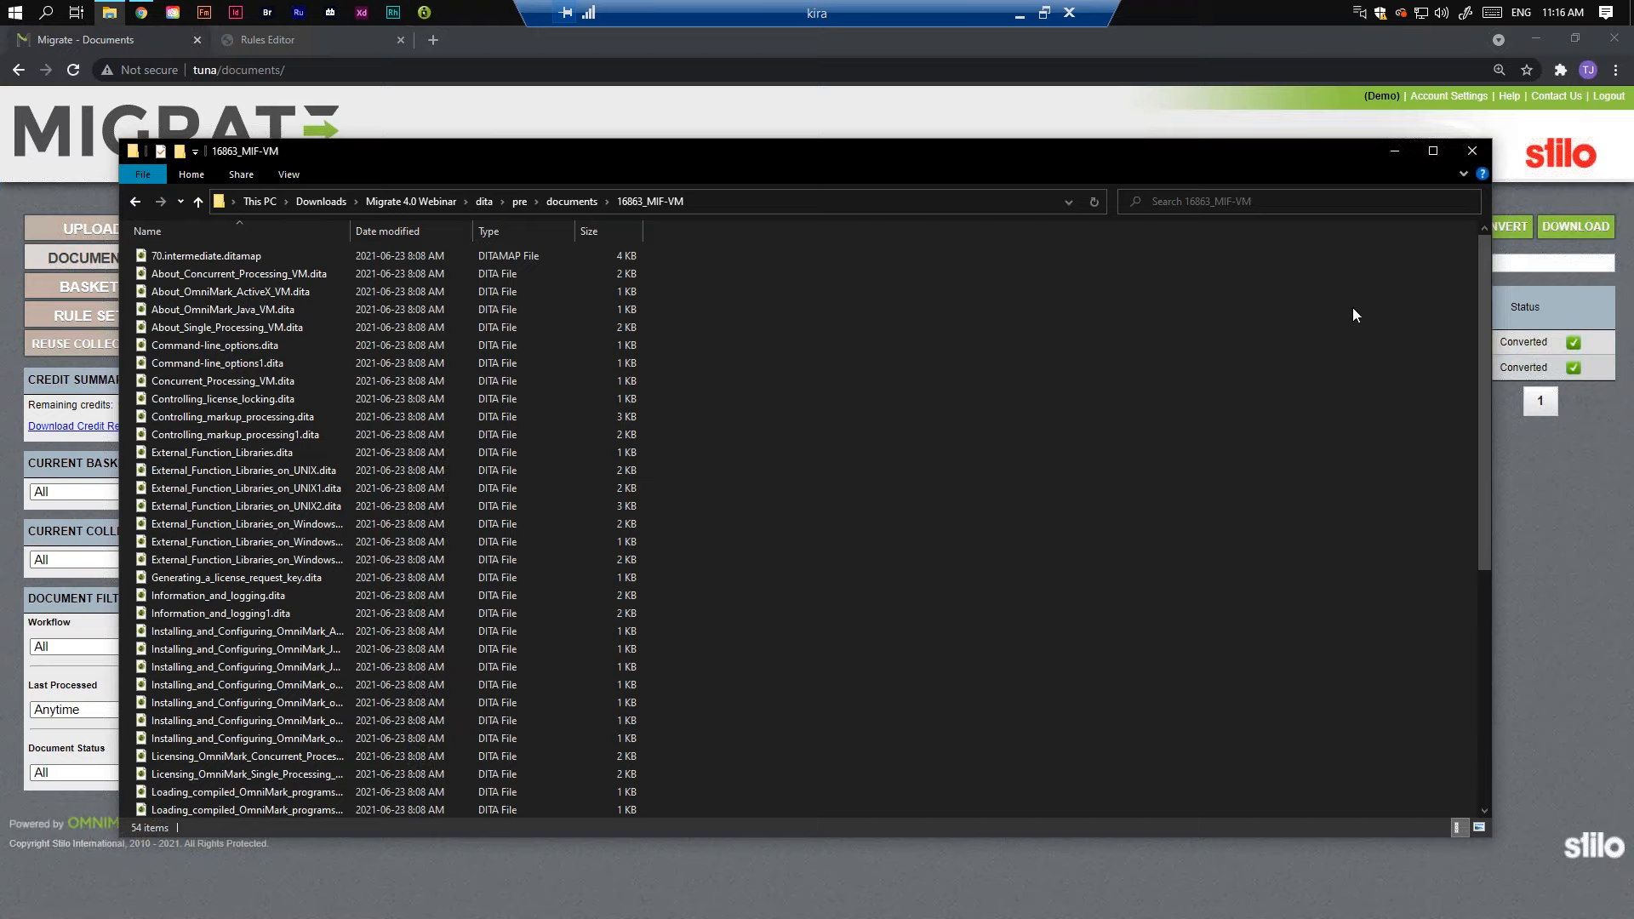
{"action": "left_click_drag", "start_coordinate": [1488, 318], "coordinate": [1477, 487]}
{"action": "double_click", "coordinate": [199, 570]}
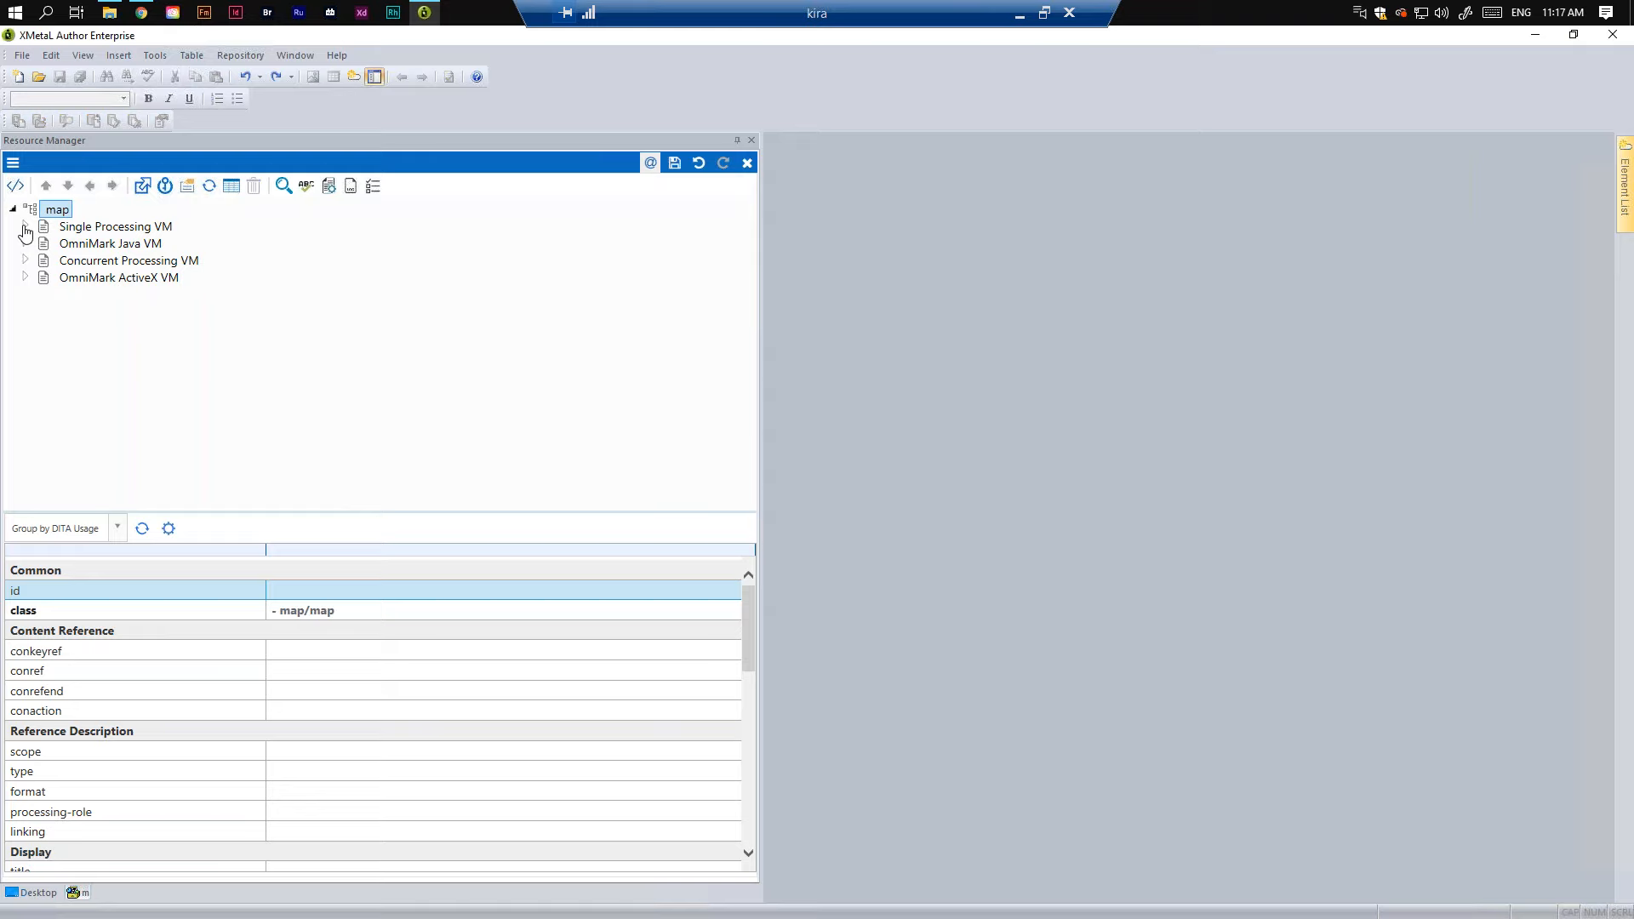
Step: Expand Single Processing VM and view the Installing and Configuring OmniMark on Windows topic under About Single Processing VM
{"action": "left_click", "coordinate": [25, 227]}
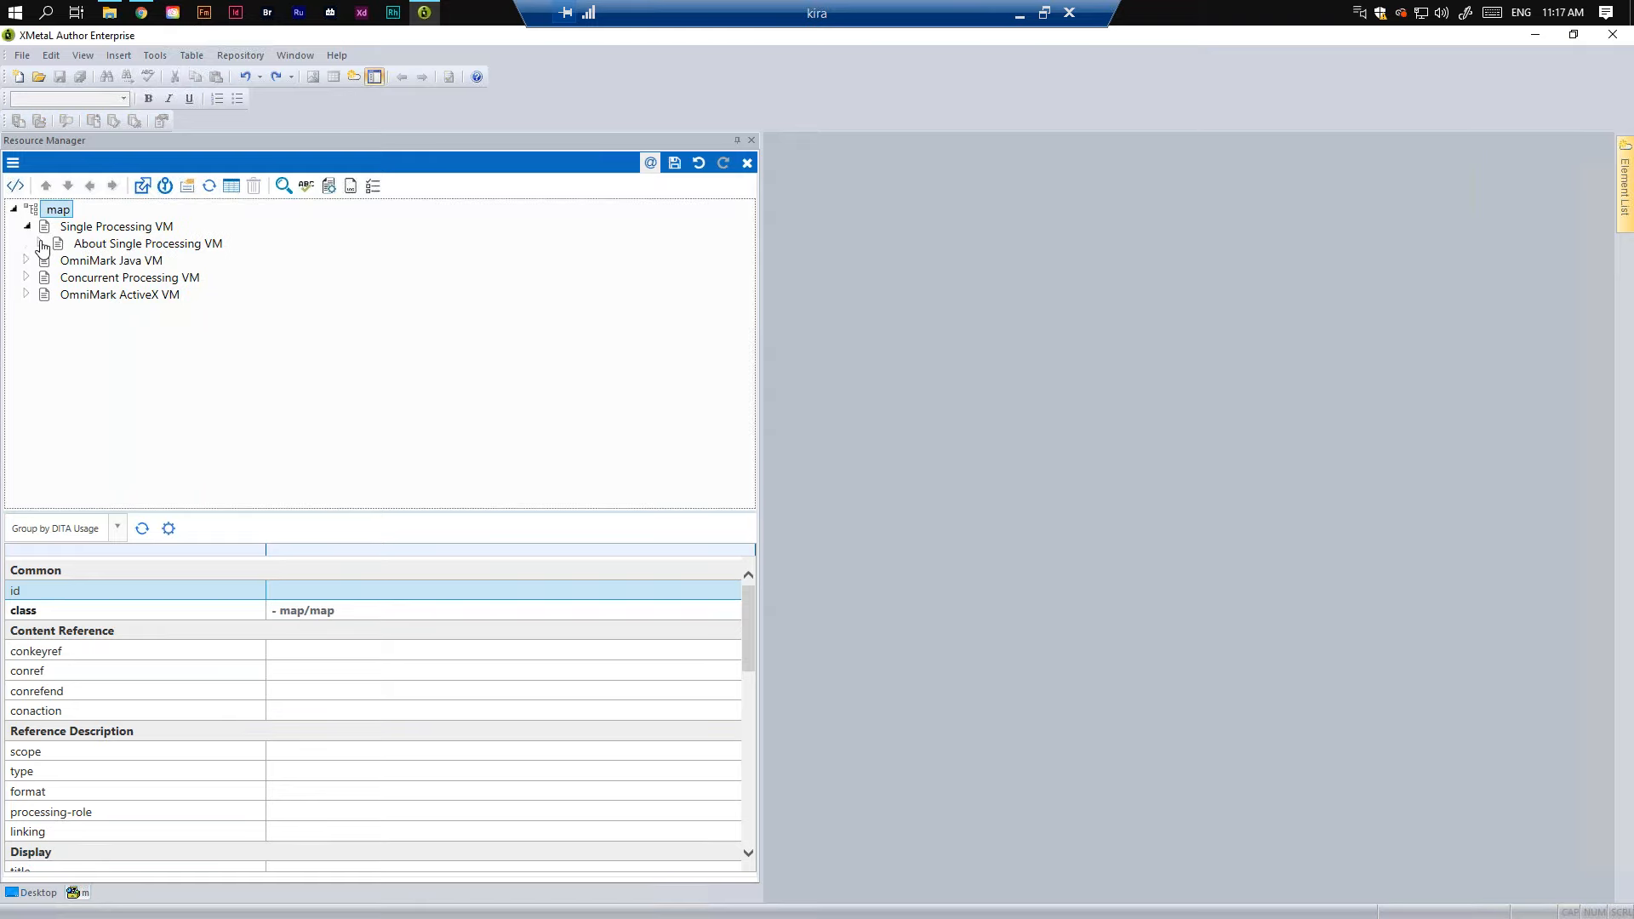
{"action": "left_click", "coordinate": [41, 244]}
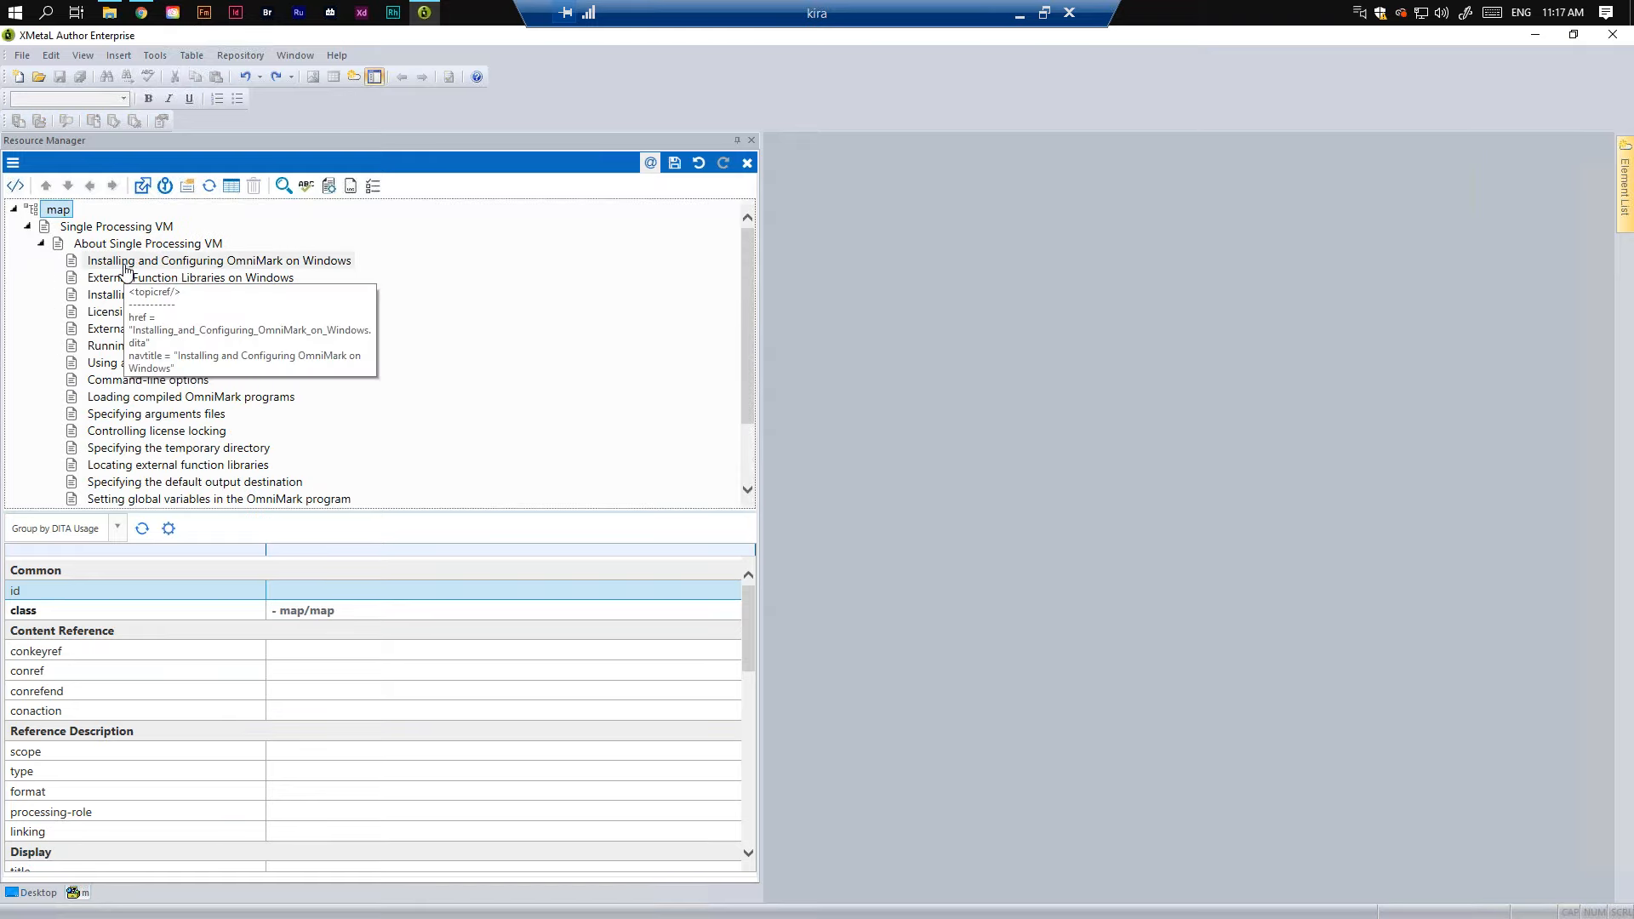
{"action": "left_click", "coordinate": [132, 264]}
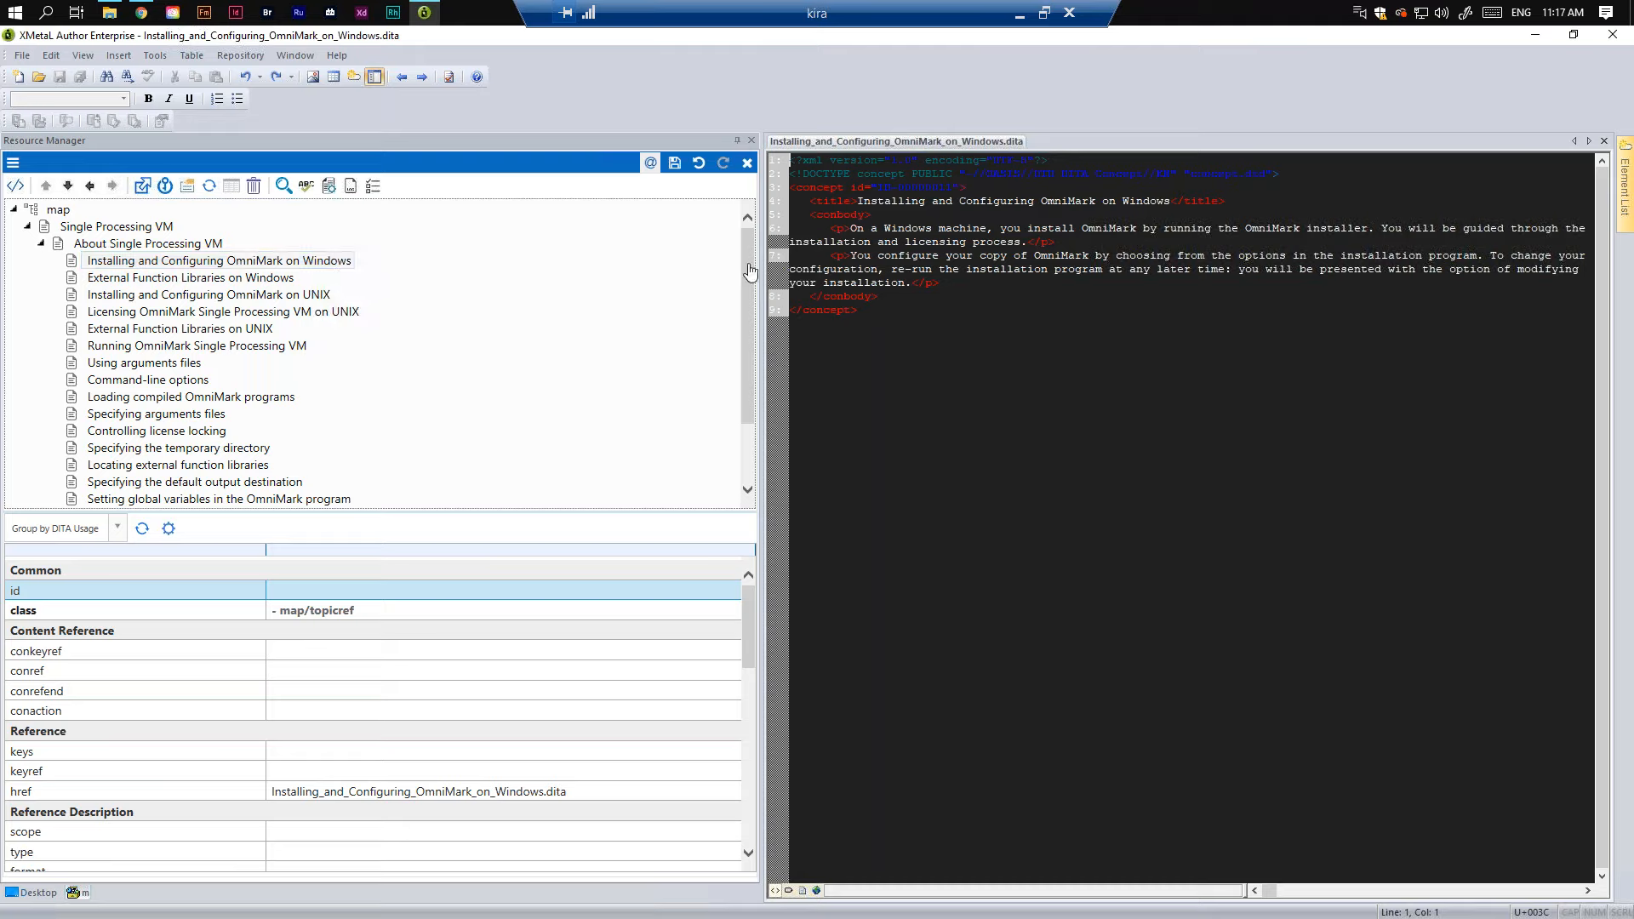
{"action": "left_click_drag", "start_coordinate": [749, 264], "coordinate": [733, 215]}
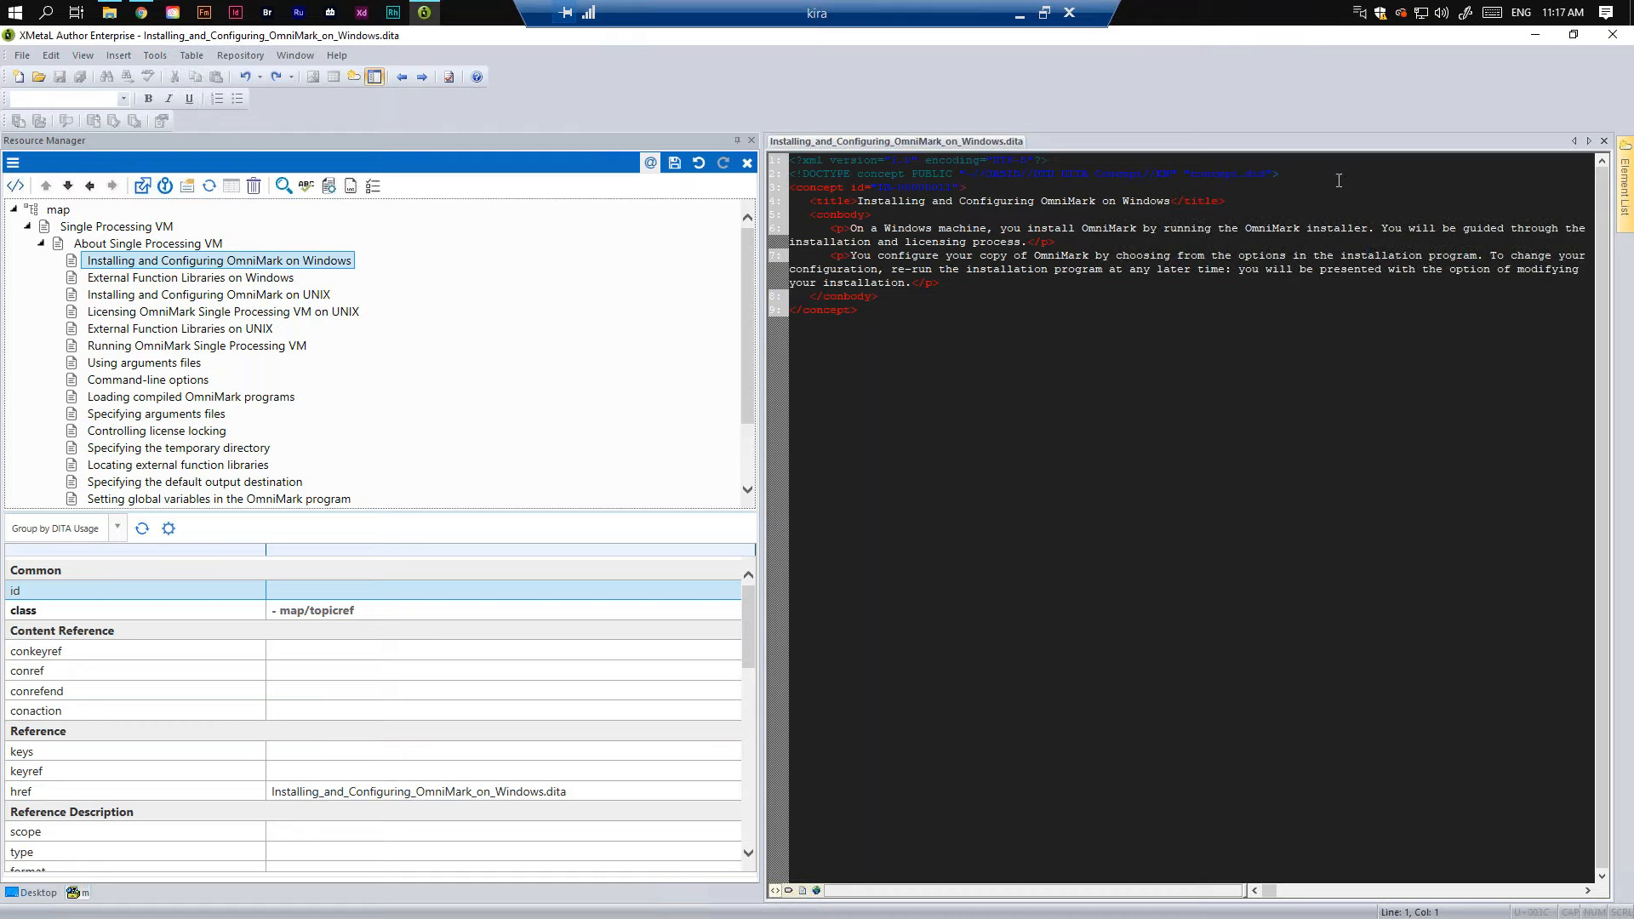
Step: Close XMetaL Author without saving the map and return to the Migrate documents list in the browser
{"action": "left_click", "coordinate": [1613, 35]}
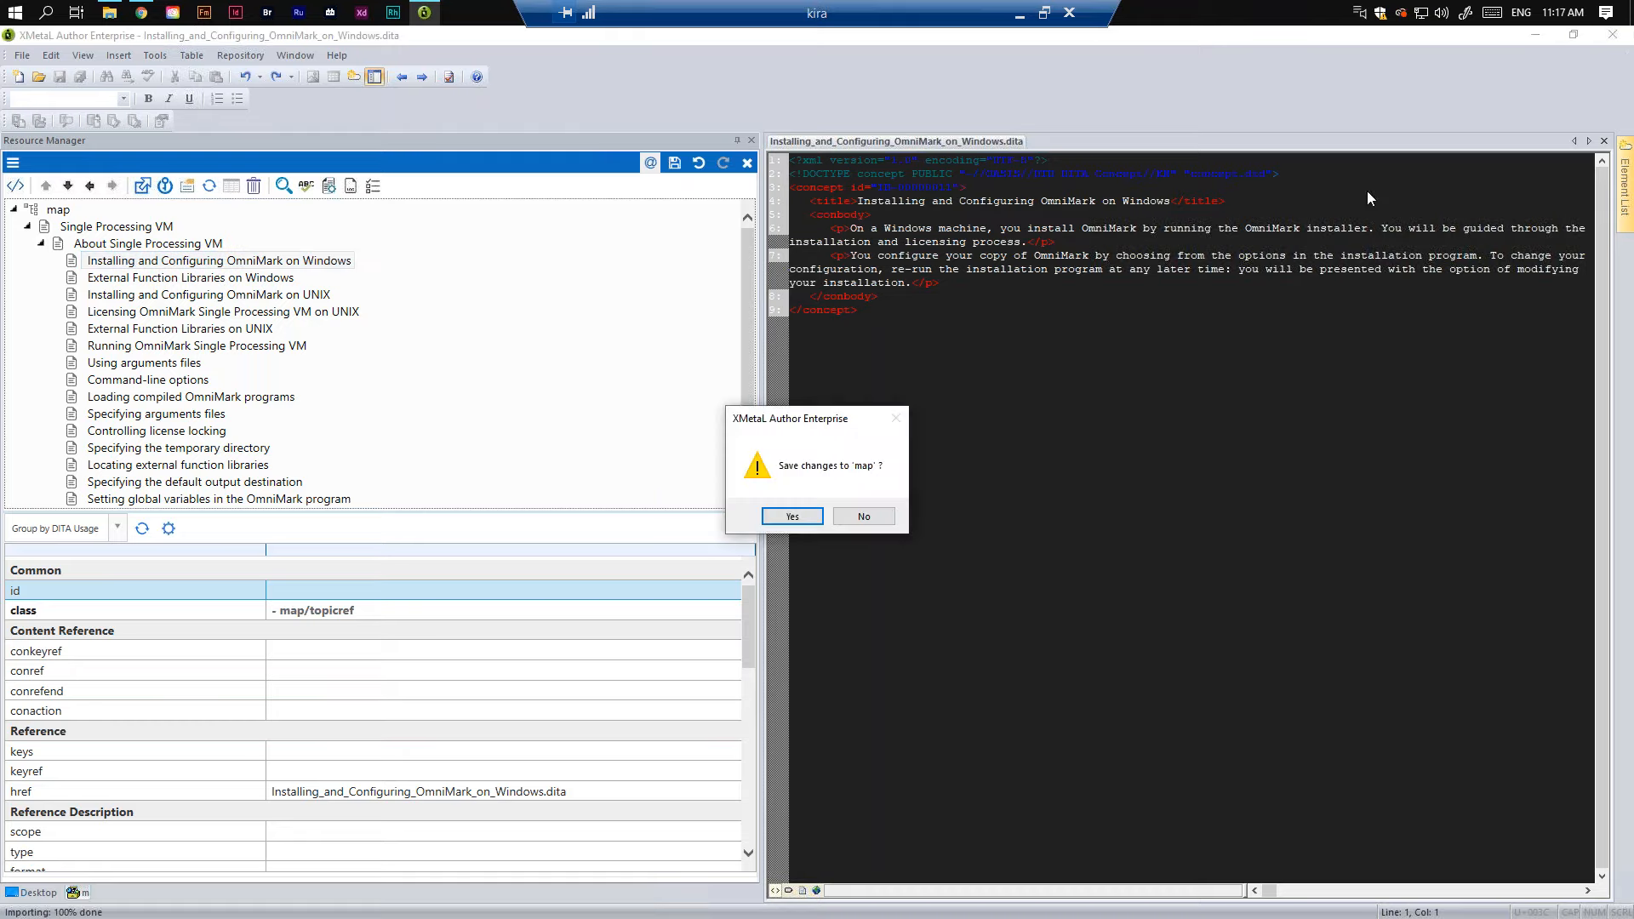
{"action": "left_click", "coordinate": [863, 516]}
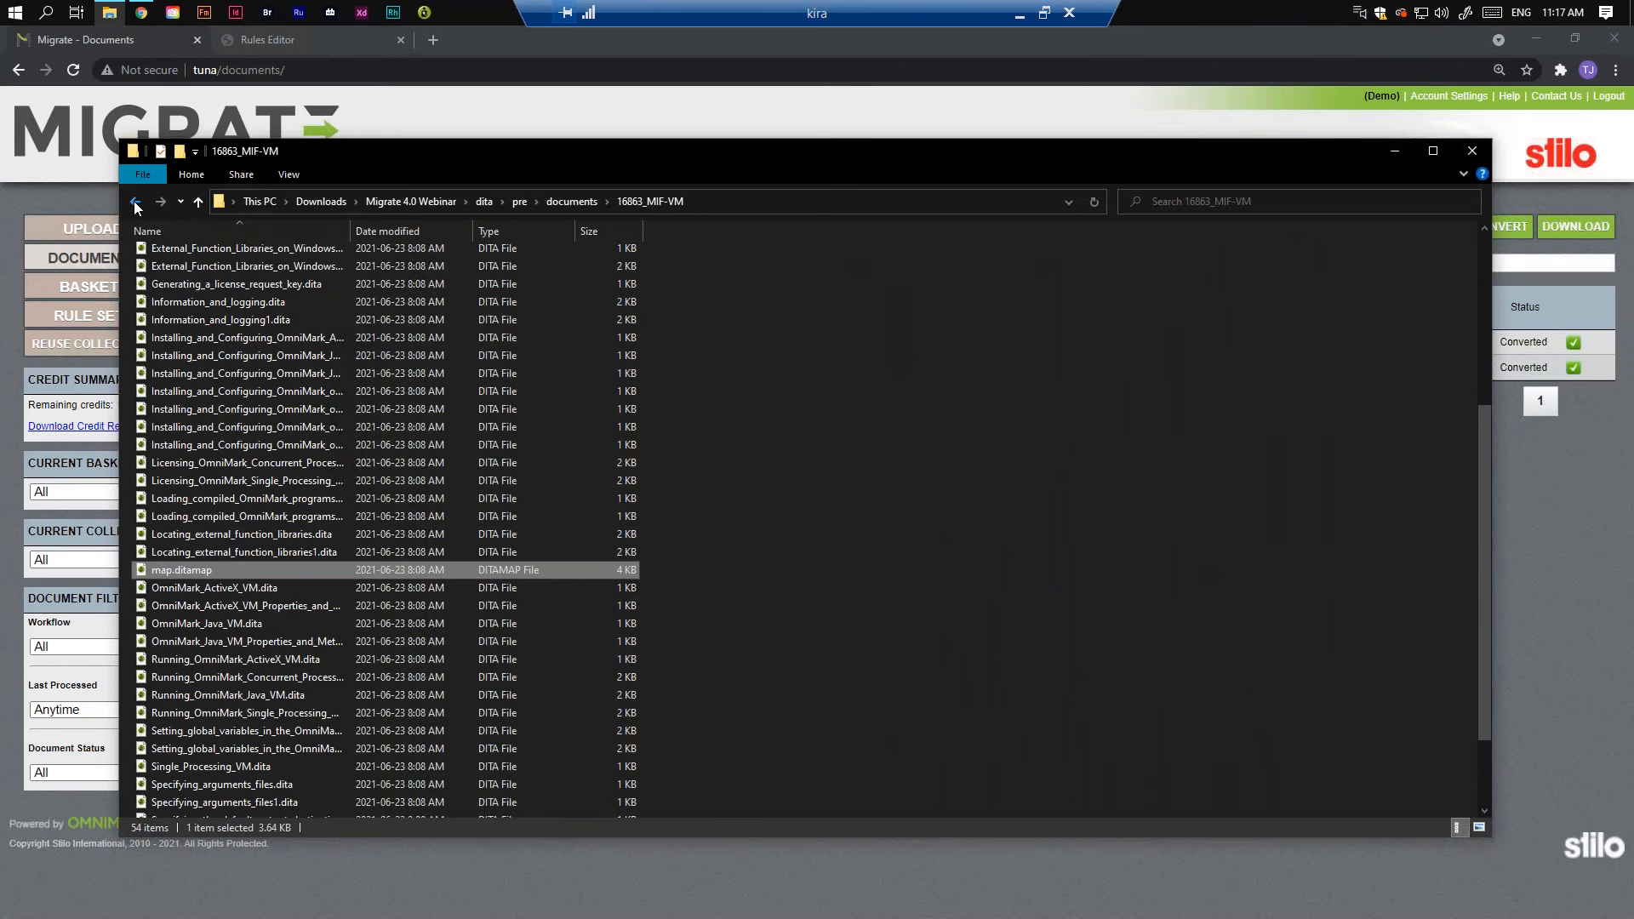
{"action": "left_click", "coordinate": [134, 200]}
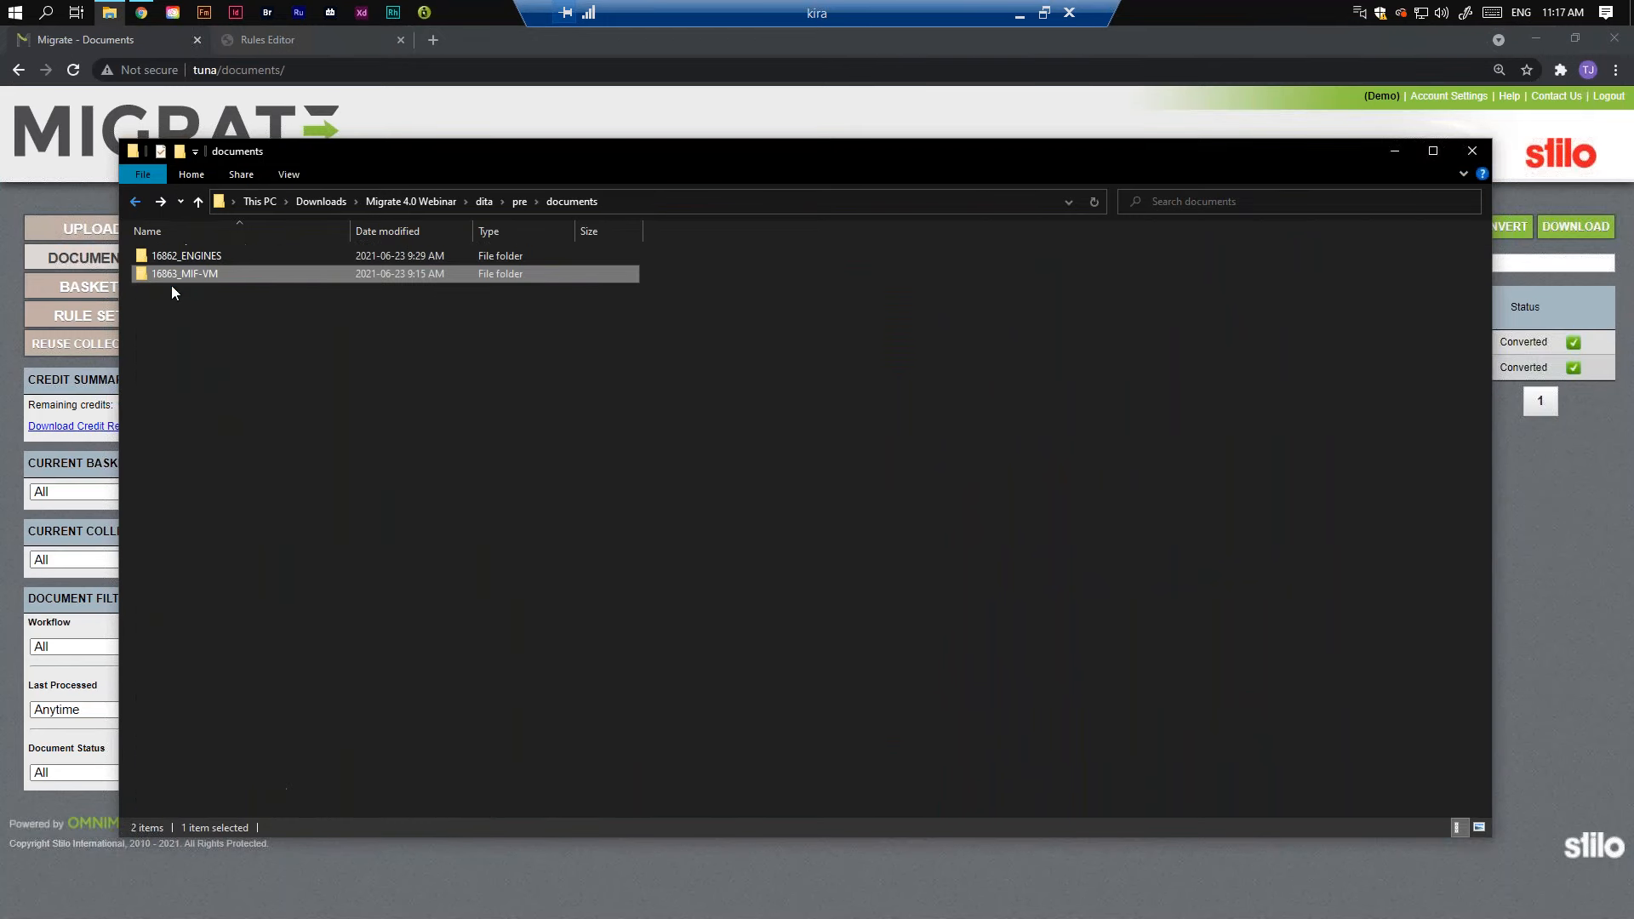
{"action": "left_click", "coordinate": [652, 860]}
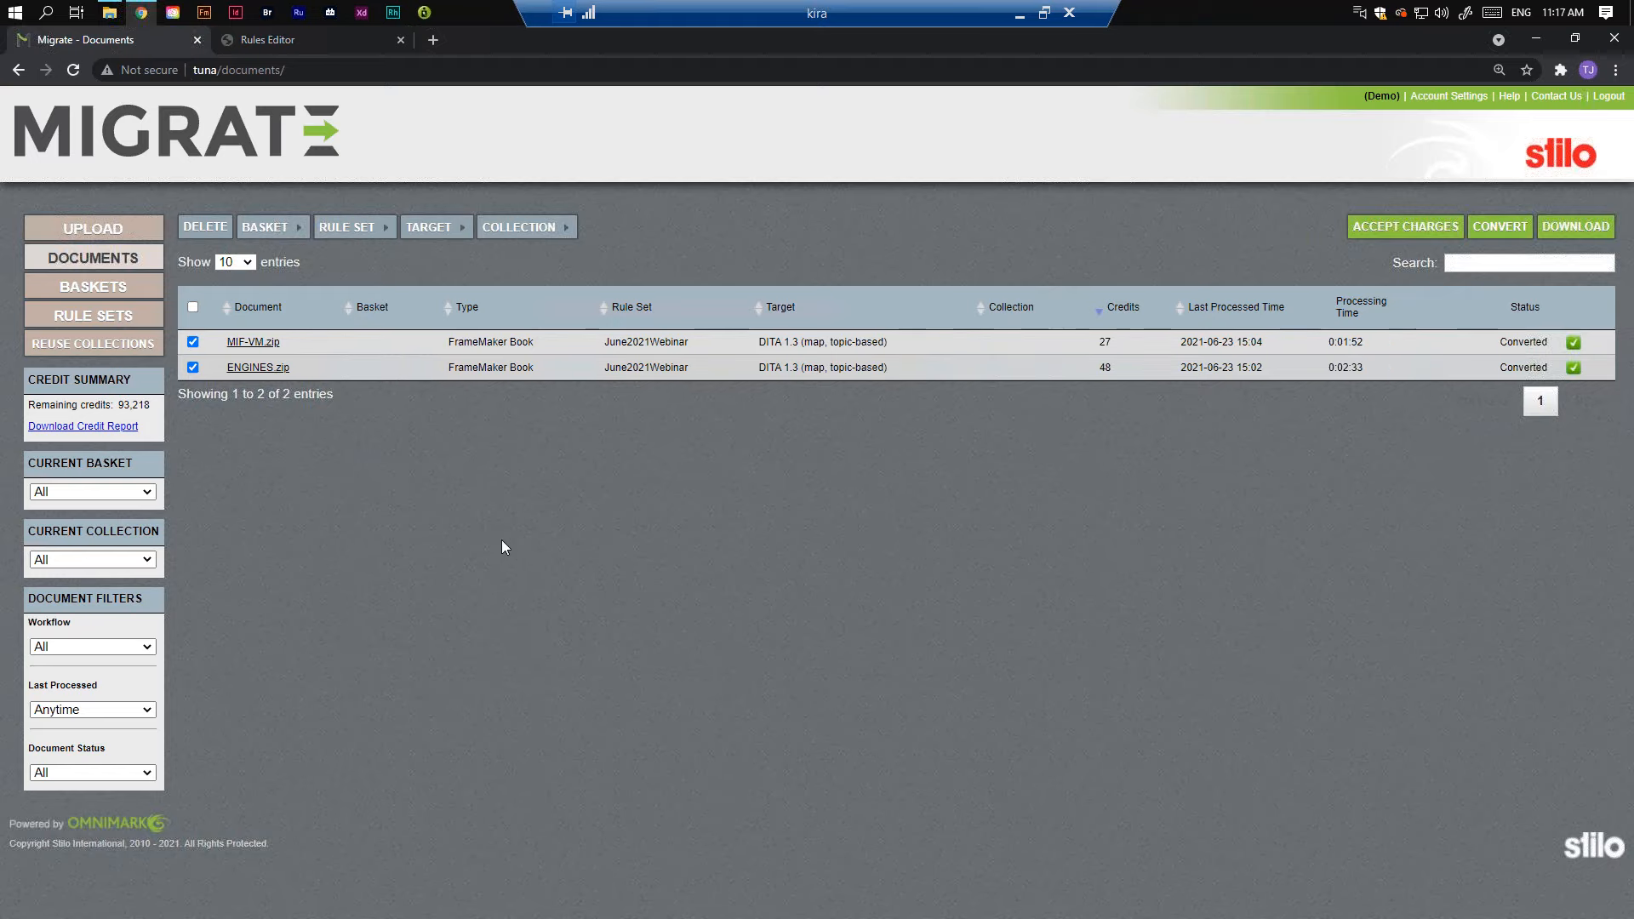
Step: Create a new reuse collection named collection_0
{"action": "left_click", "coordinate": [131, 349]}
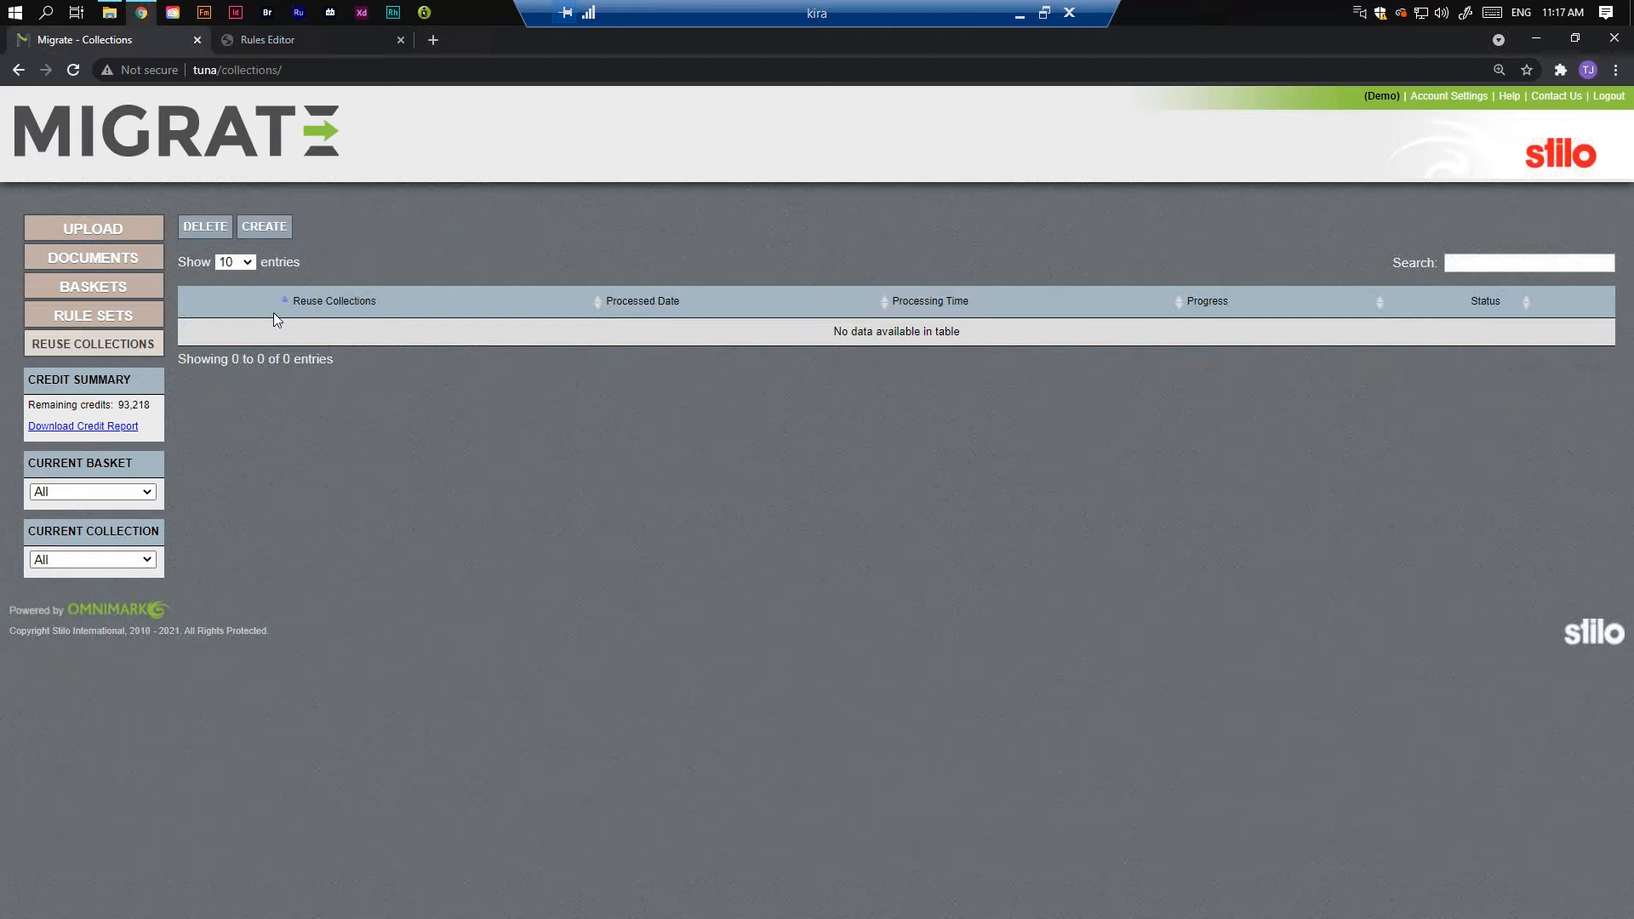
{"action": "left_click", "coordinate": [264, 228]}
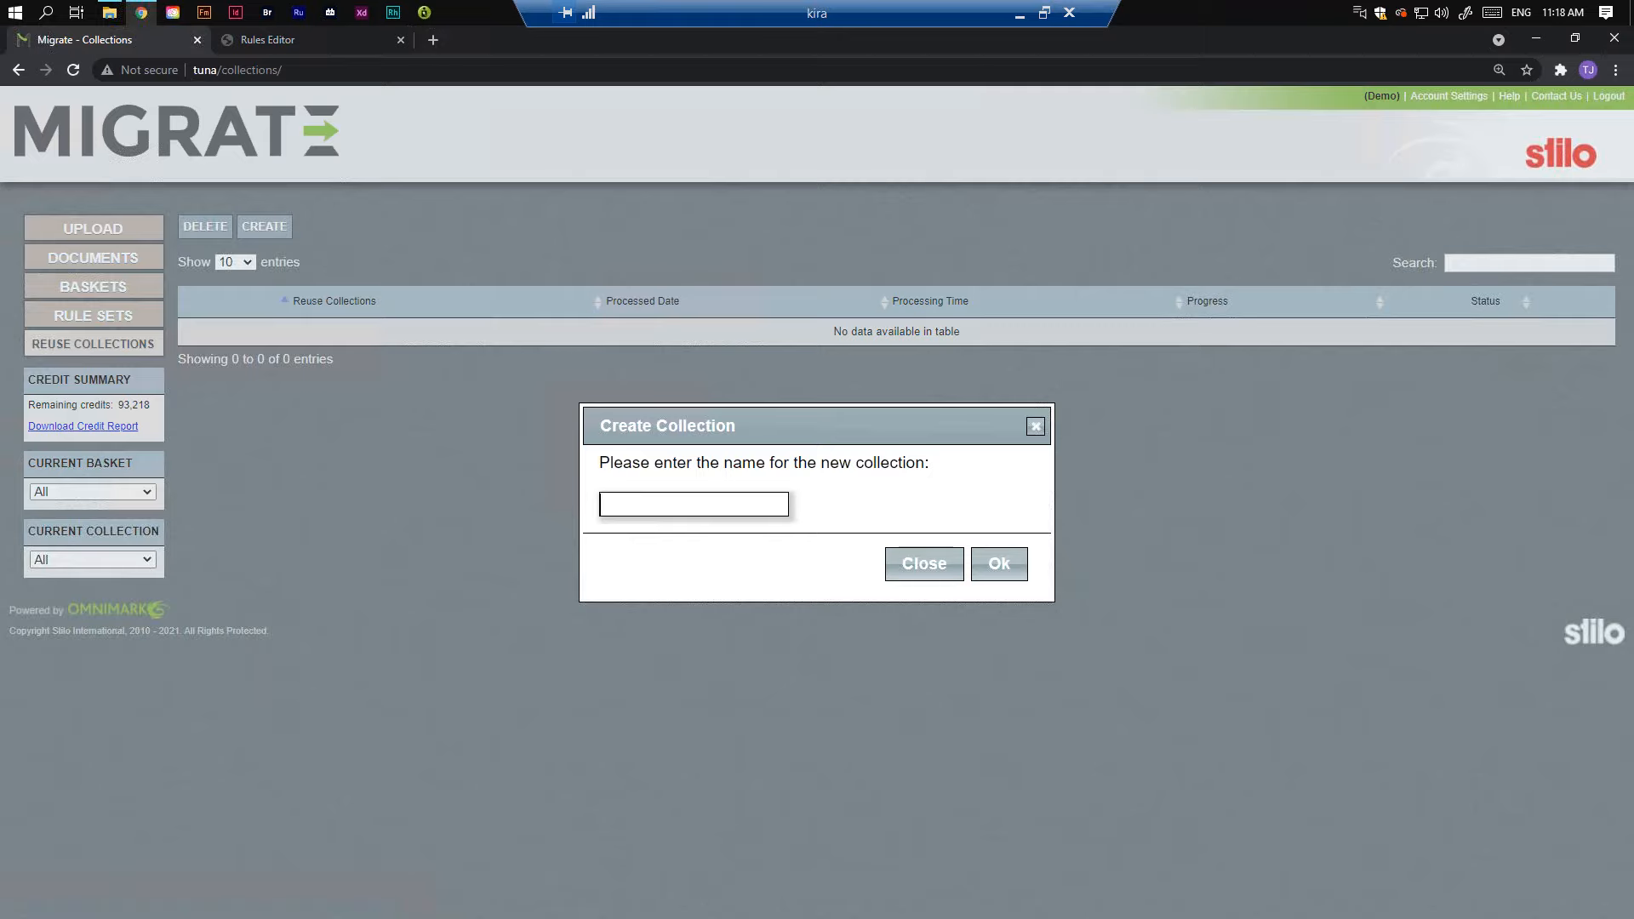
{"action": "type", "text": "collection_0"}
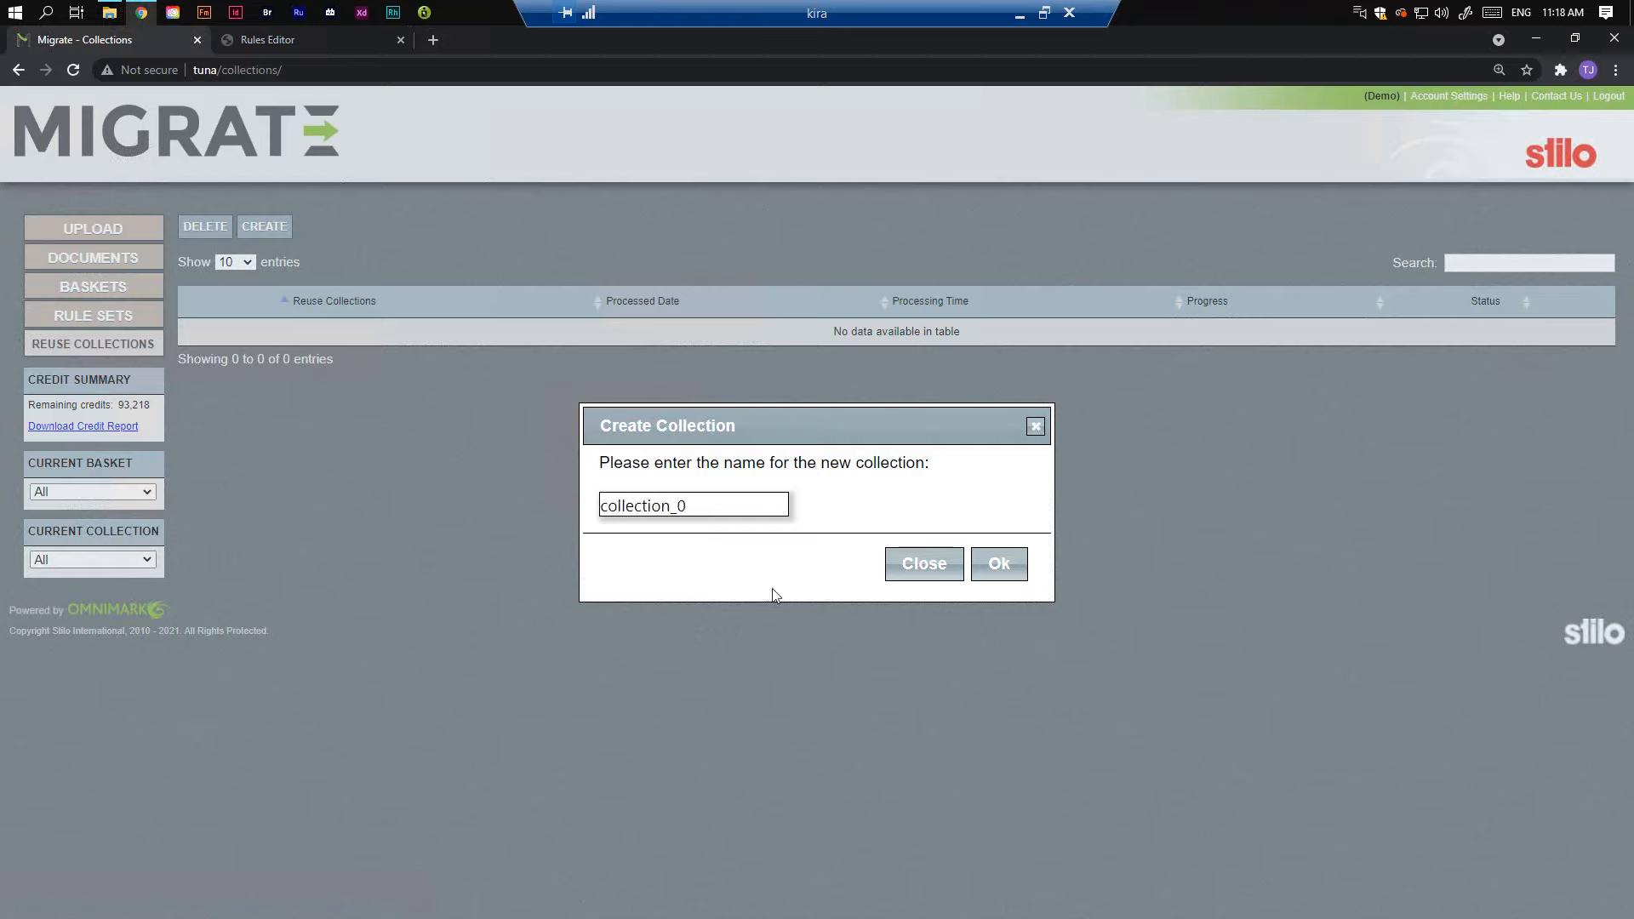
{"action": "left_click", "coordinate": [996, 565]}
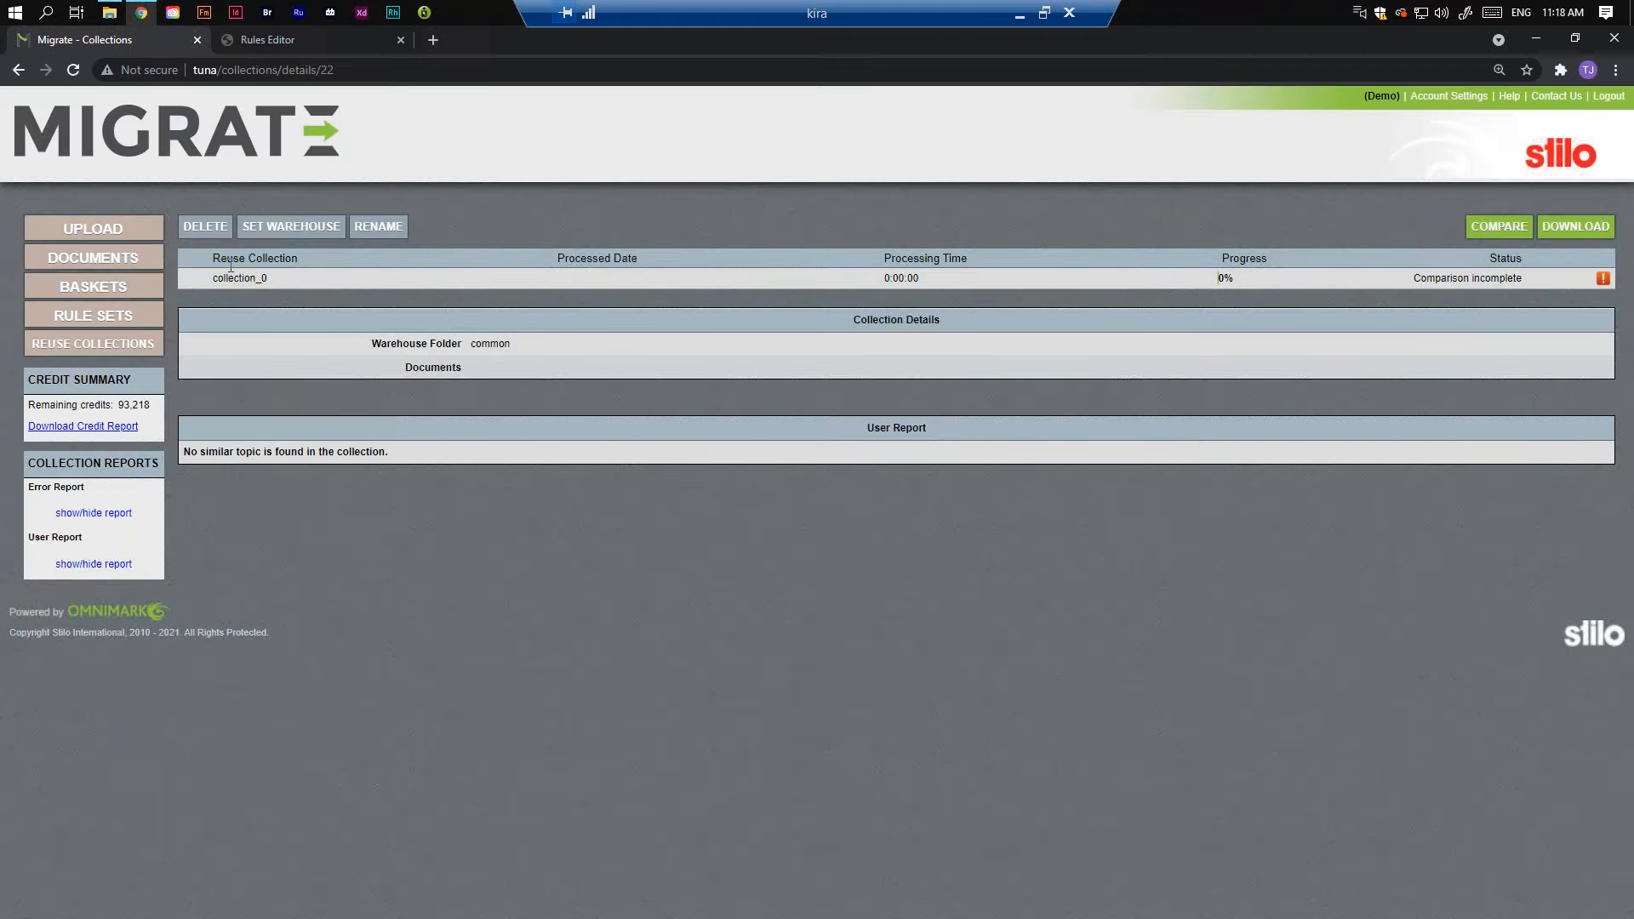
Step: Assign the ENGINES.zip and MIF-VM.zip documents to the reuse collection collection_0
{"action": "left_click", "coordinate": [135, 262]}
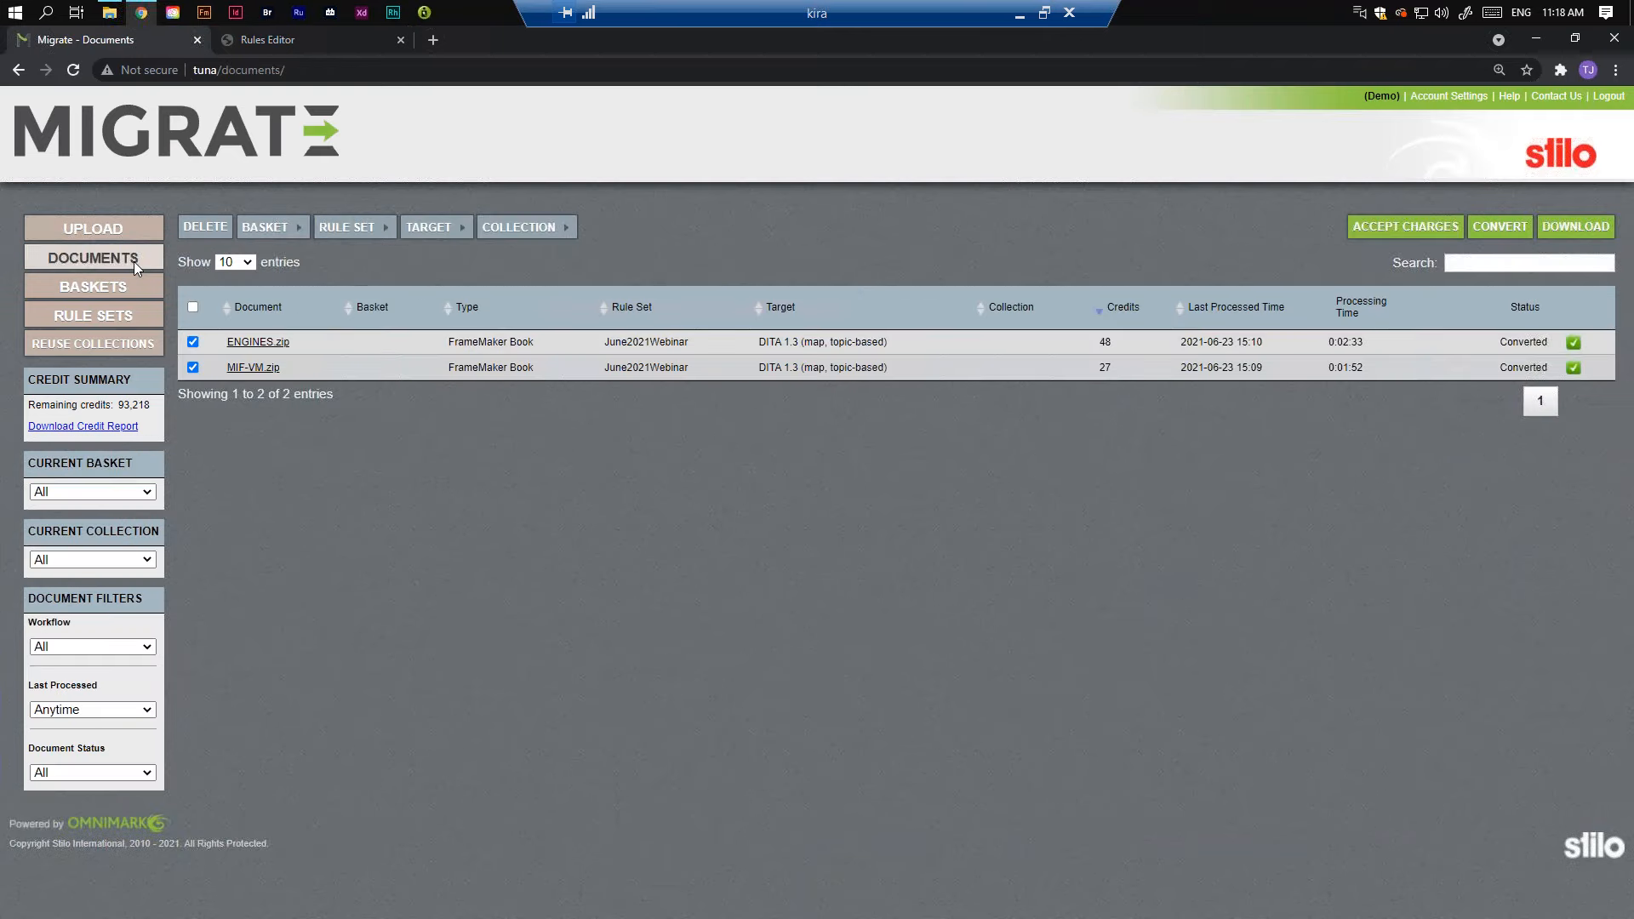
{"action": "left_click", "coordinate": [548, 226]}
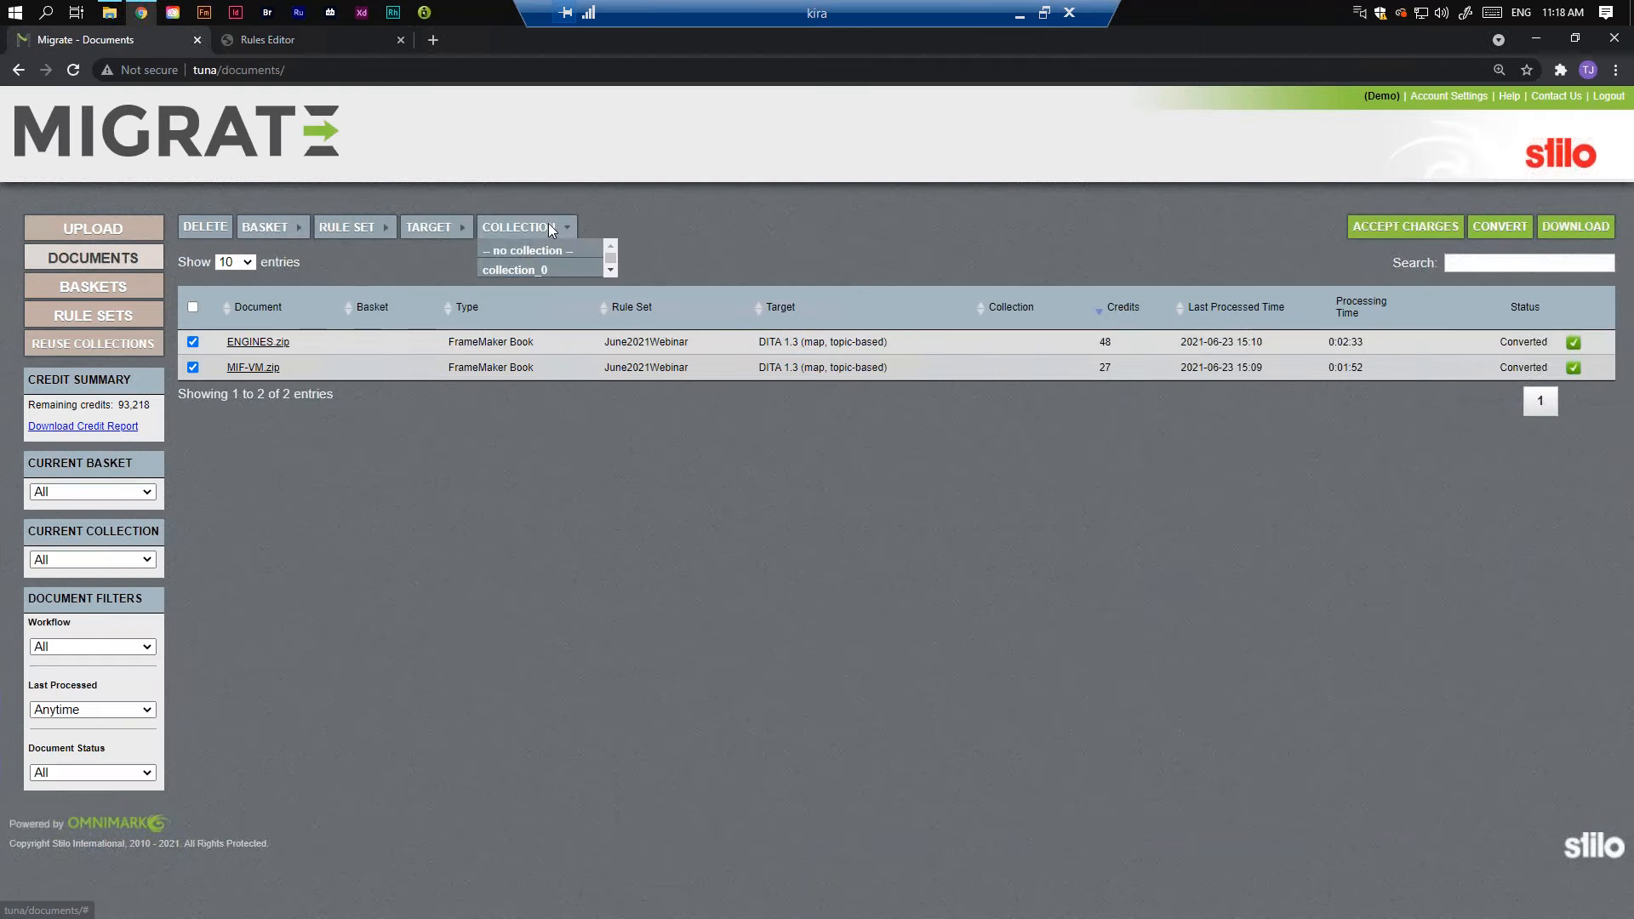
{"action": "left_click", "coordinate": [551, 266]}
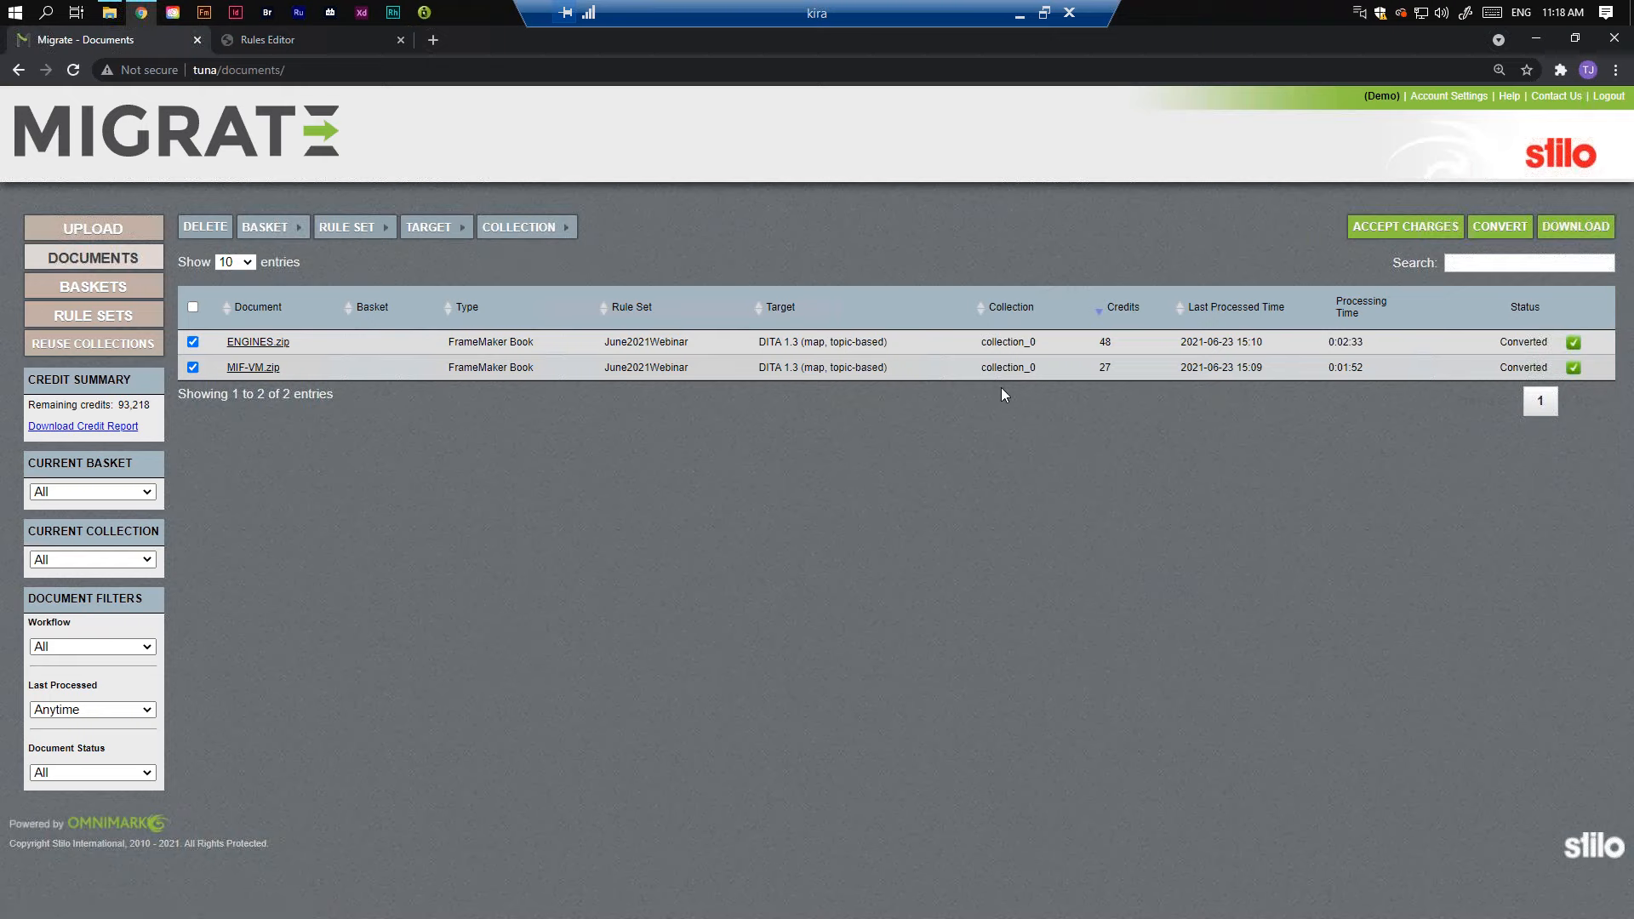
Step: Set the warehouse folder of collection_0 to common_topics_0
{"action": "left_click", "coordinate": [102, 343]}
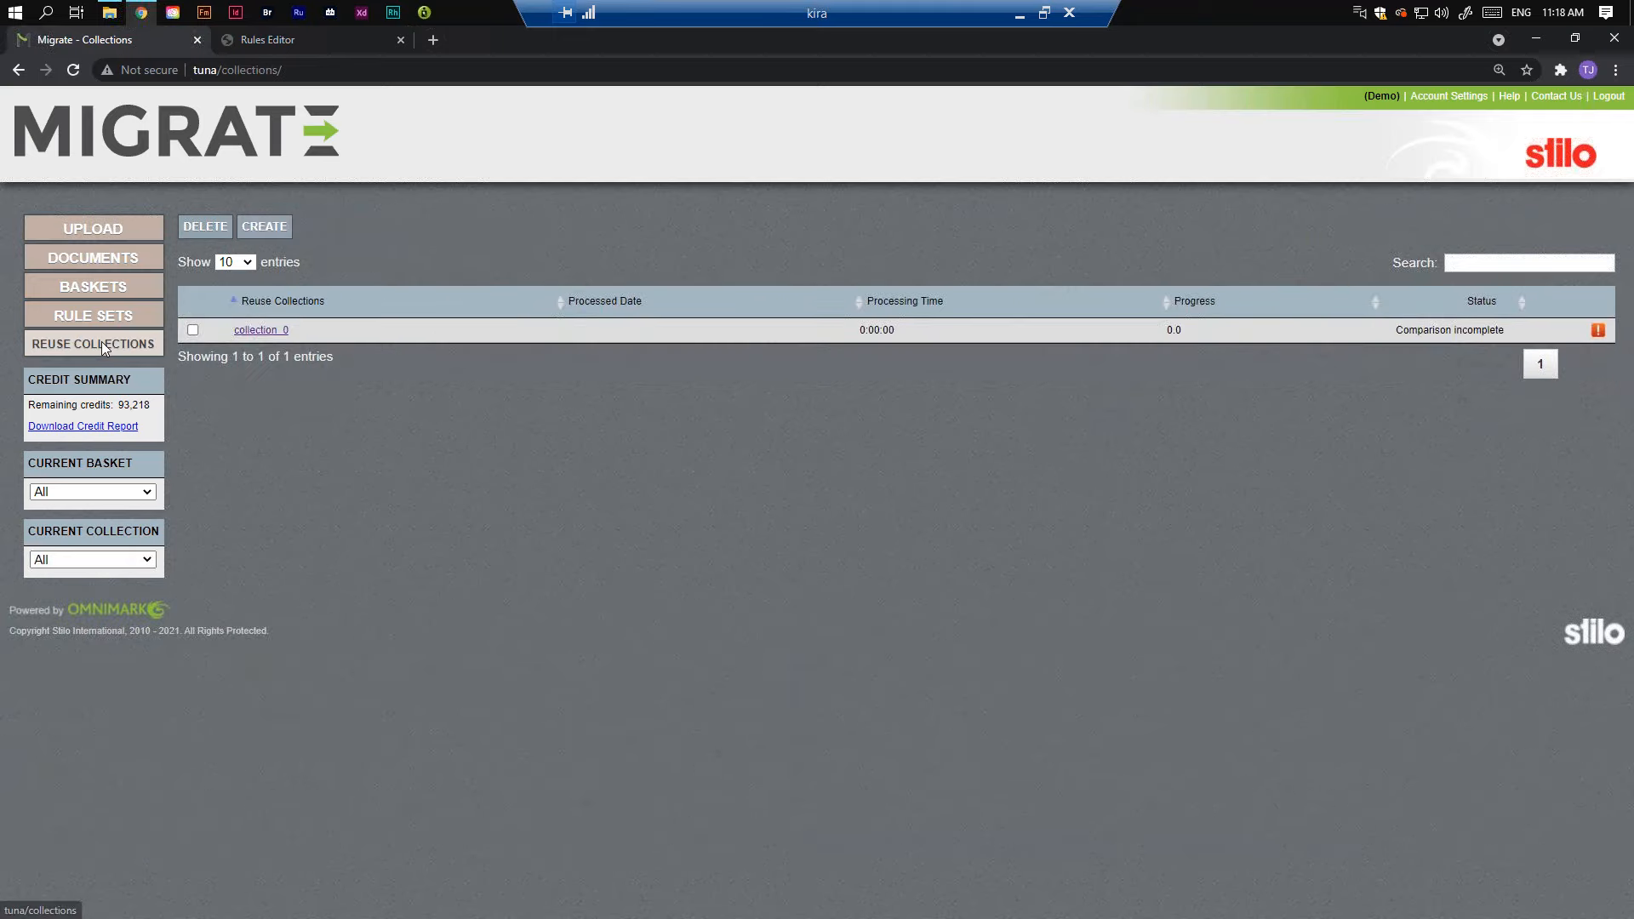
{"action": "left_click", "coordinate": [266, 331]}
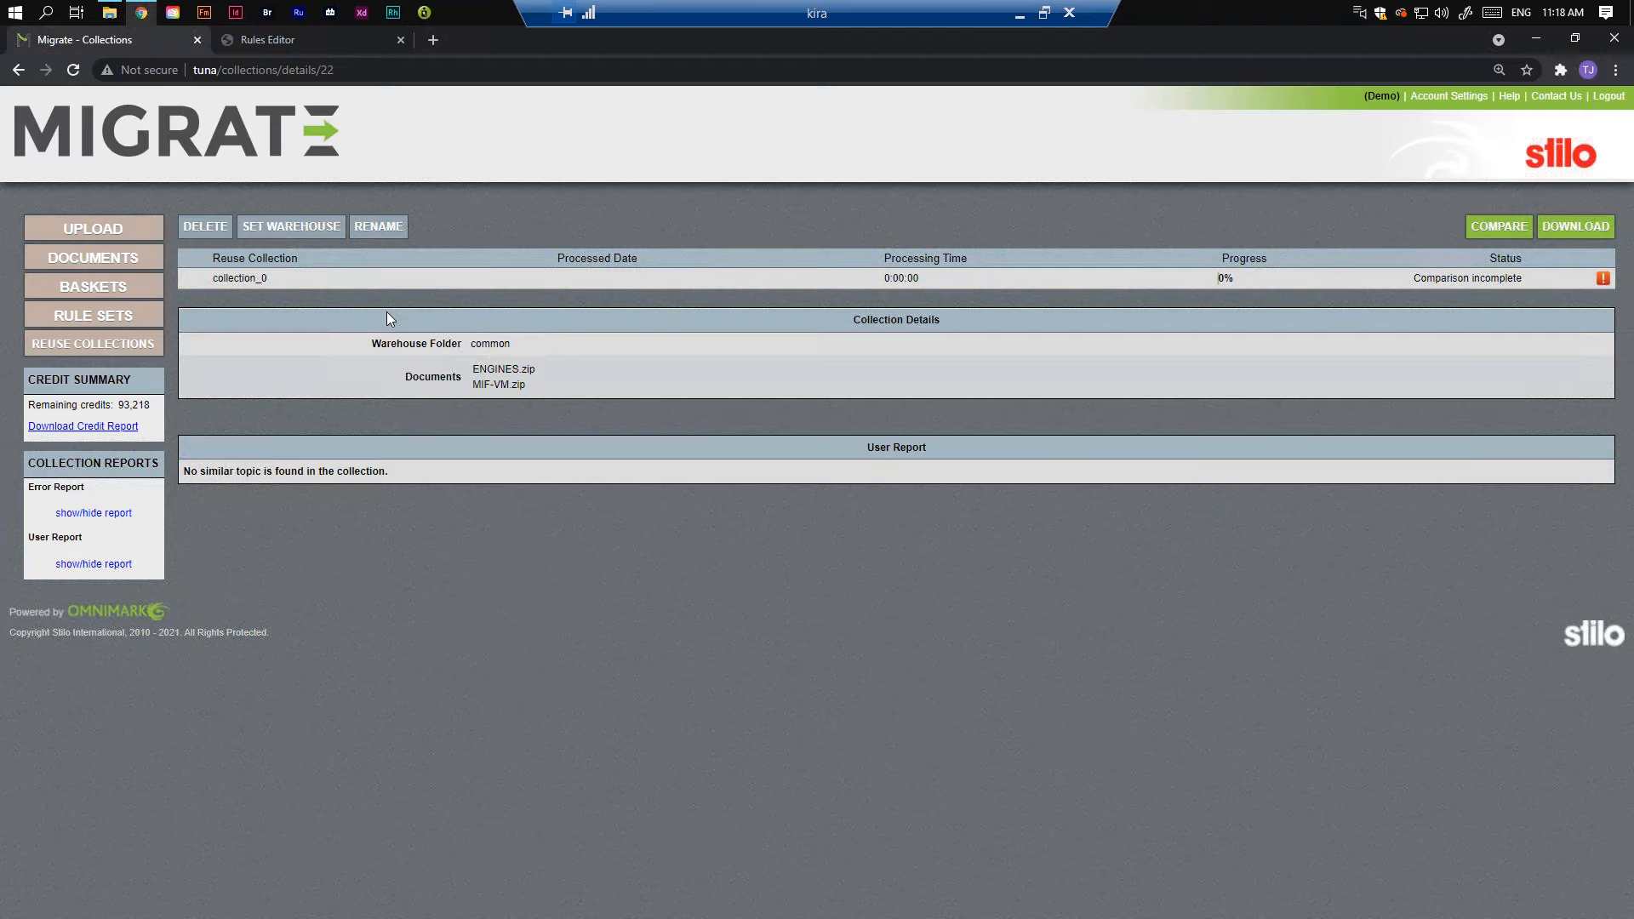
{"action": "left_click", "coordinate": [306, 226]}
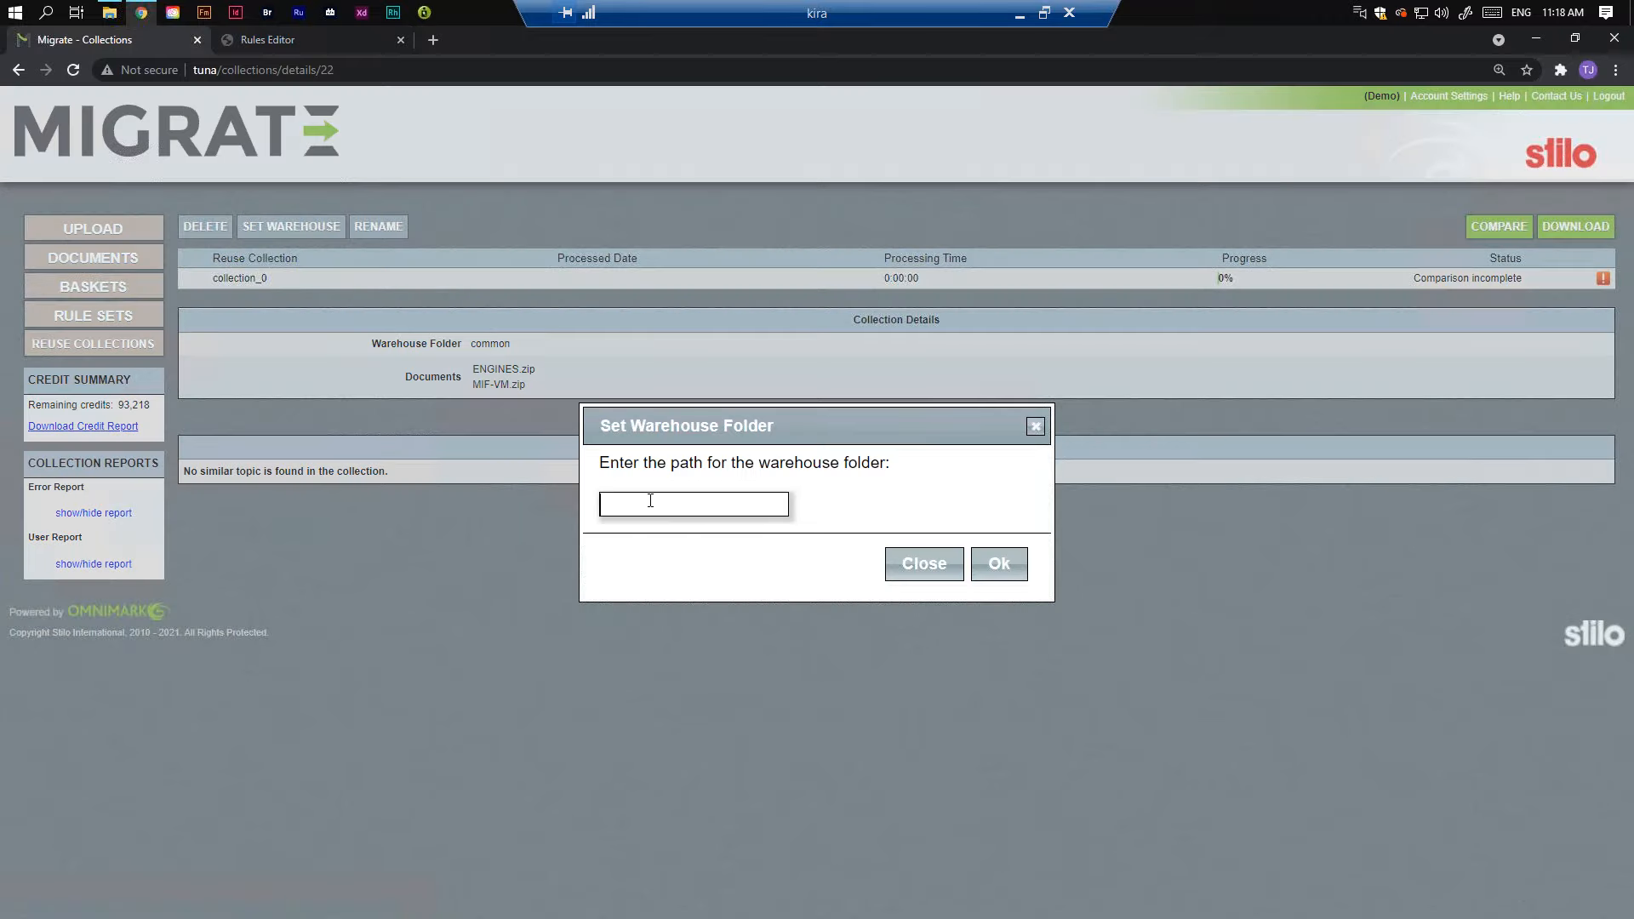
{"action": "type", "text": "common_topics_0"}
{"action": "left_click", "coordinate": [995, 562]}
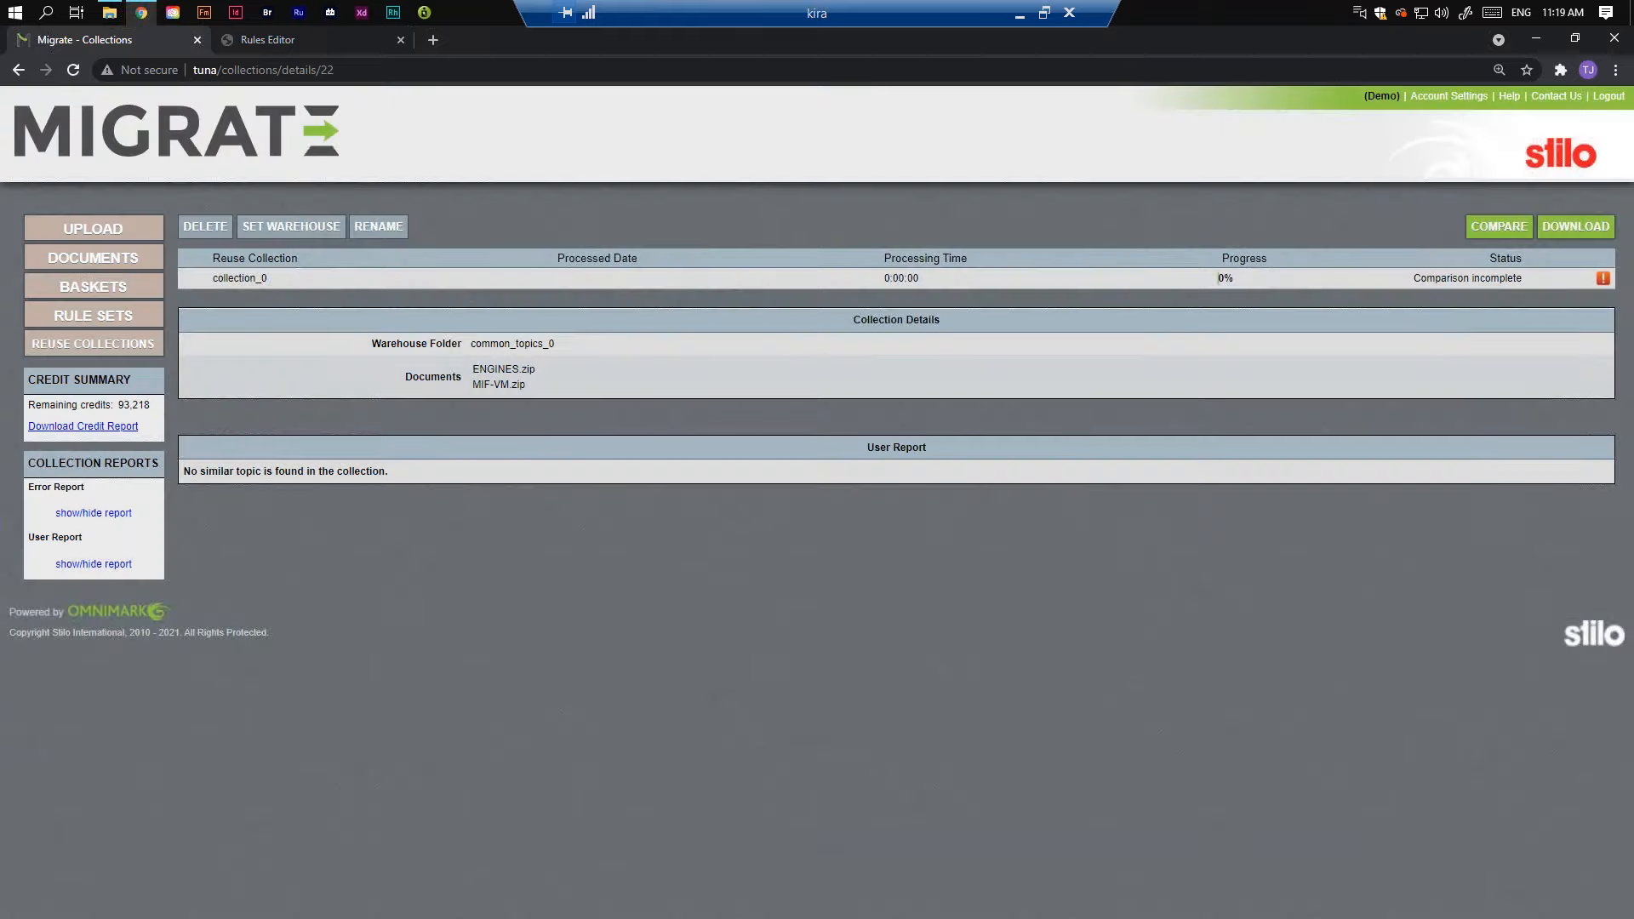
Step: Check the warehouse folder name and start the comparison of the topics in collection_0
{"action": "left_click_drag", "start_coordinate": [551, 342], "coordinate": [477, 344]}
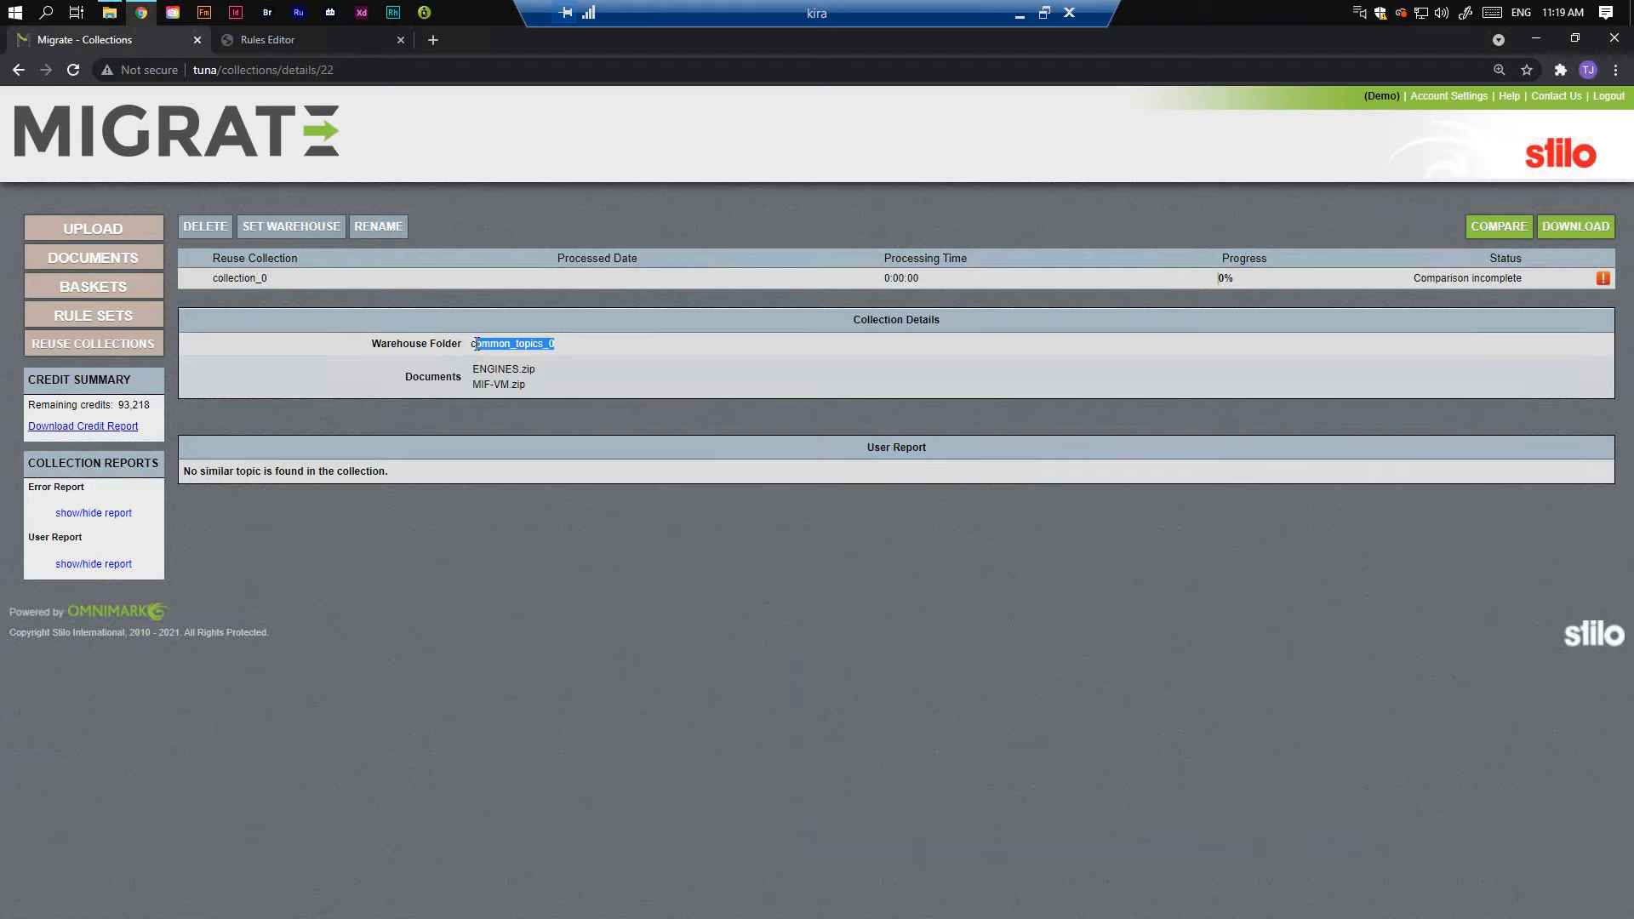
{"action": "left_click", "coordinate": [624, 349]}
{"action": "left_click", "coordinate": [1494, 228]}
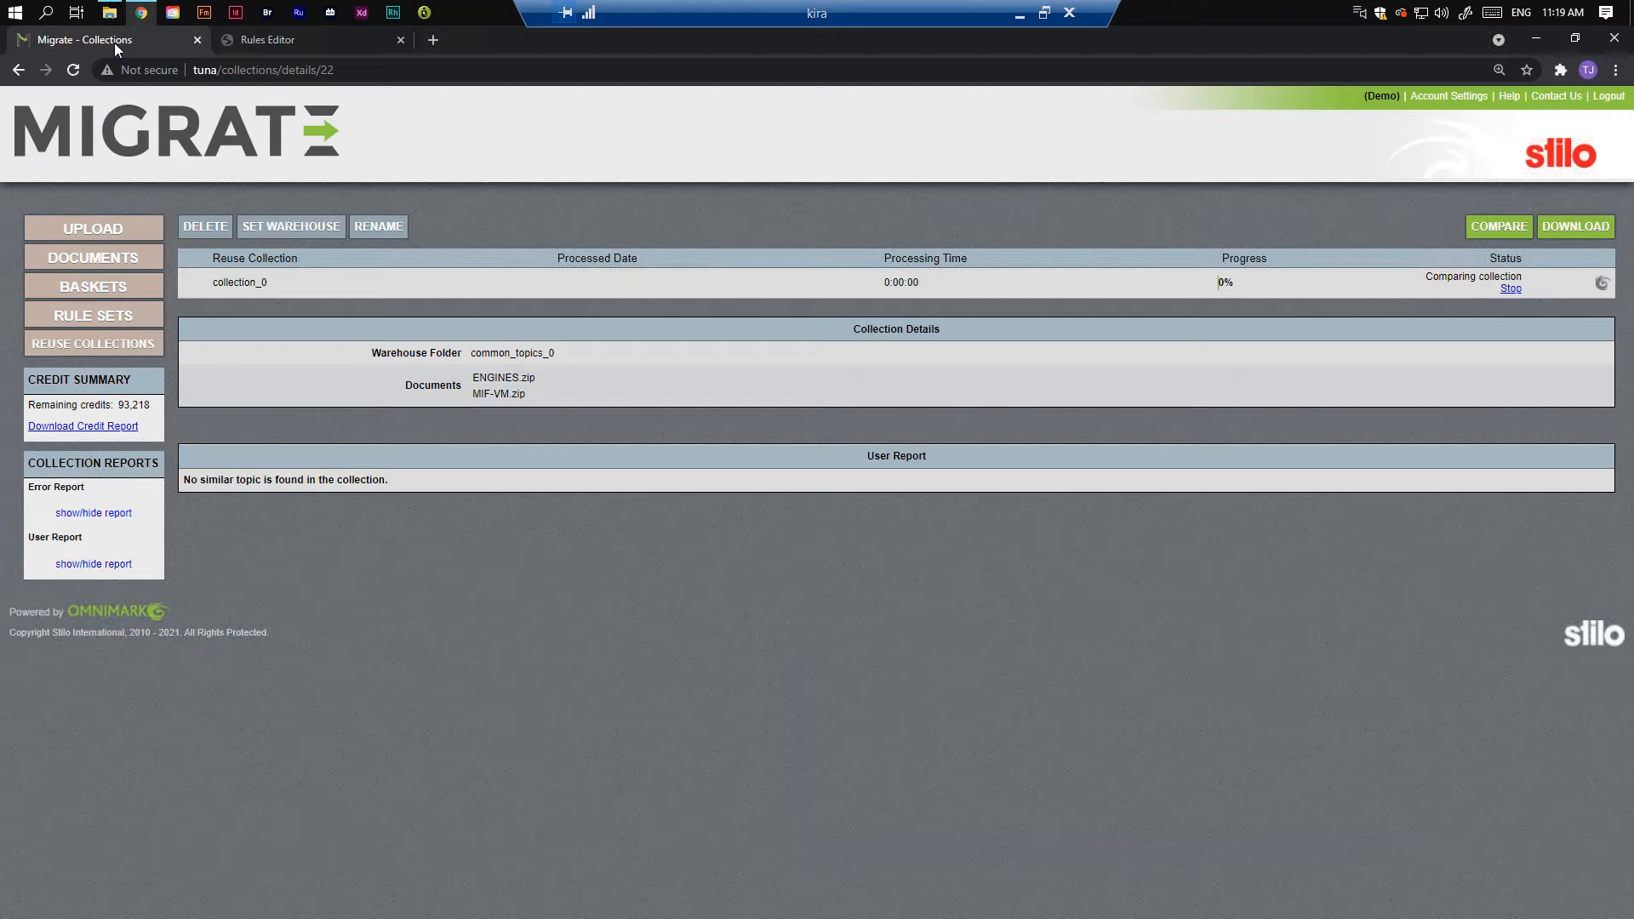
Step: Switch to File Explorer and open user_report.html from the 20_collection_0 folder inside pre/collection_0
{"action": "left_click", "coordinate": [111, 13]}
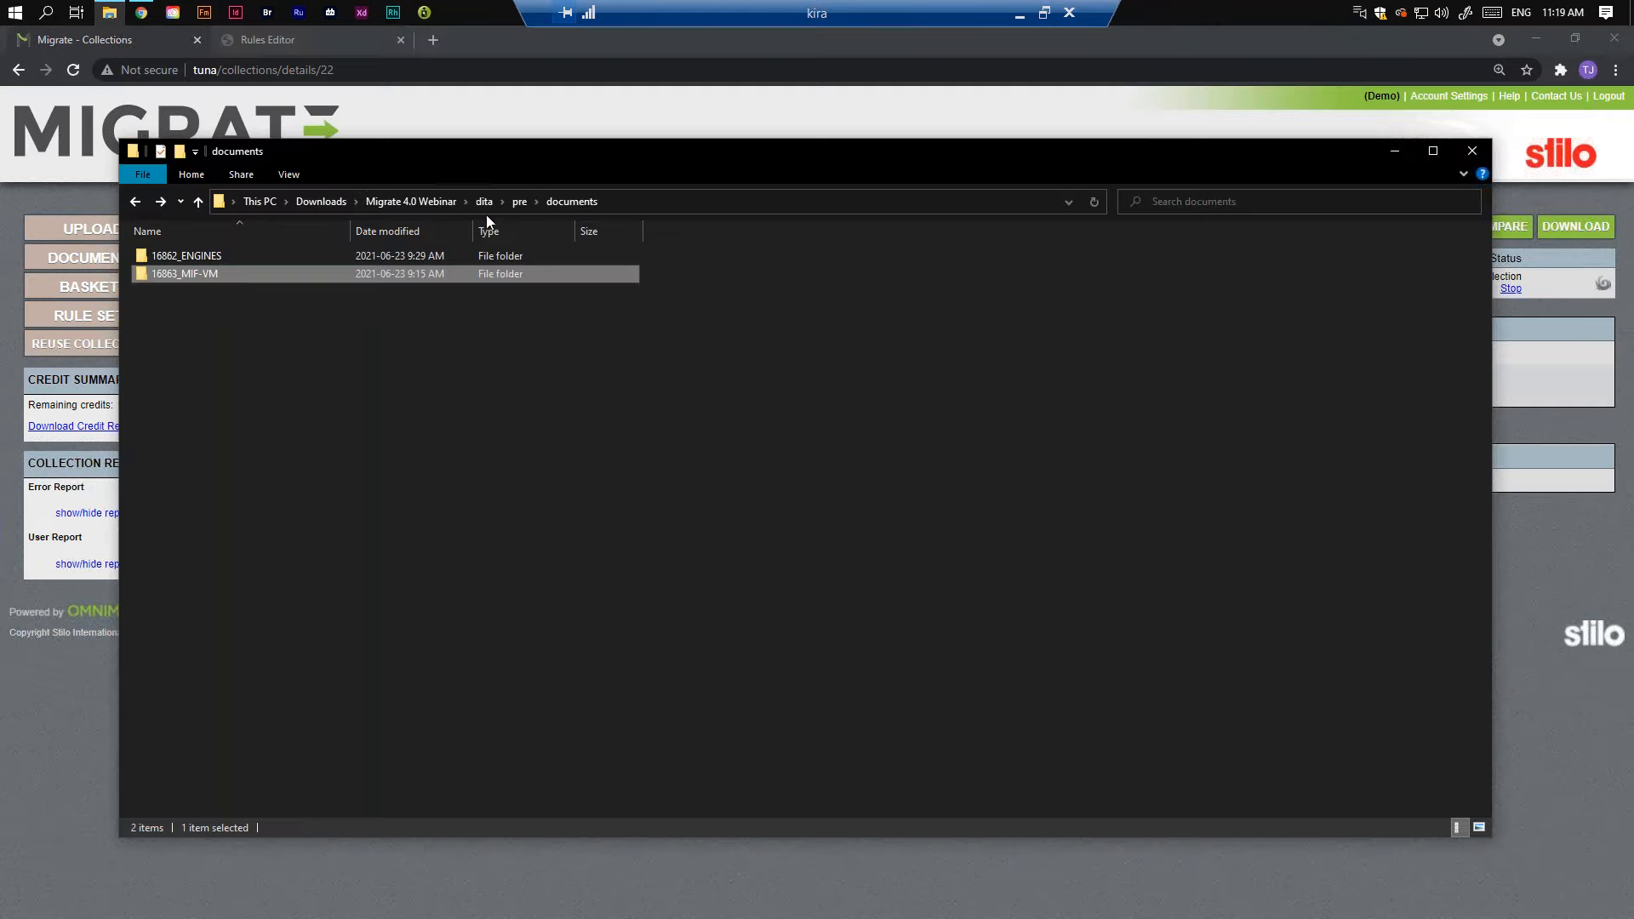
{"action": "left_click", "coordinate": [517, 203]}
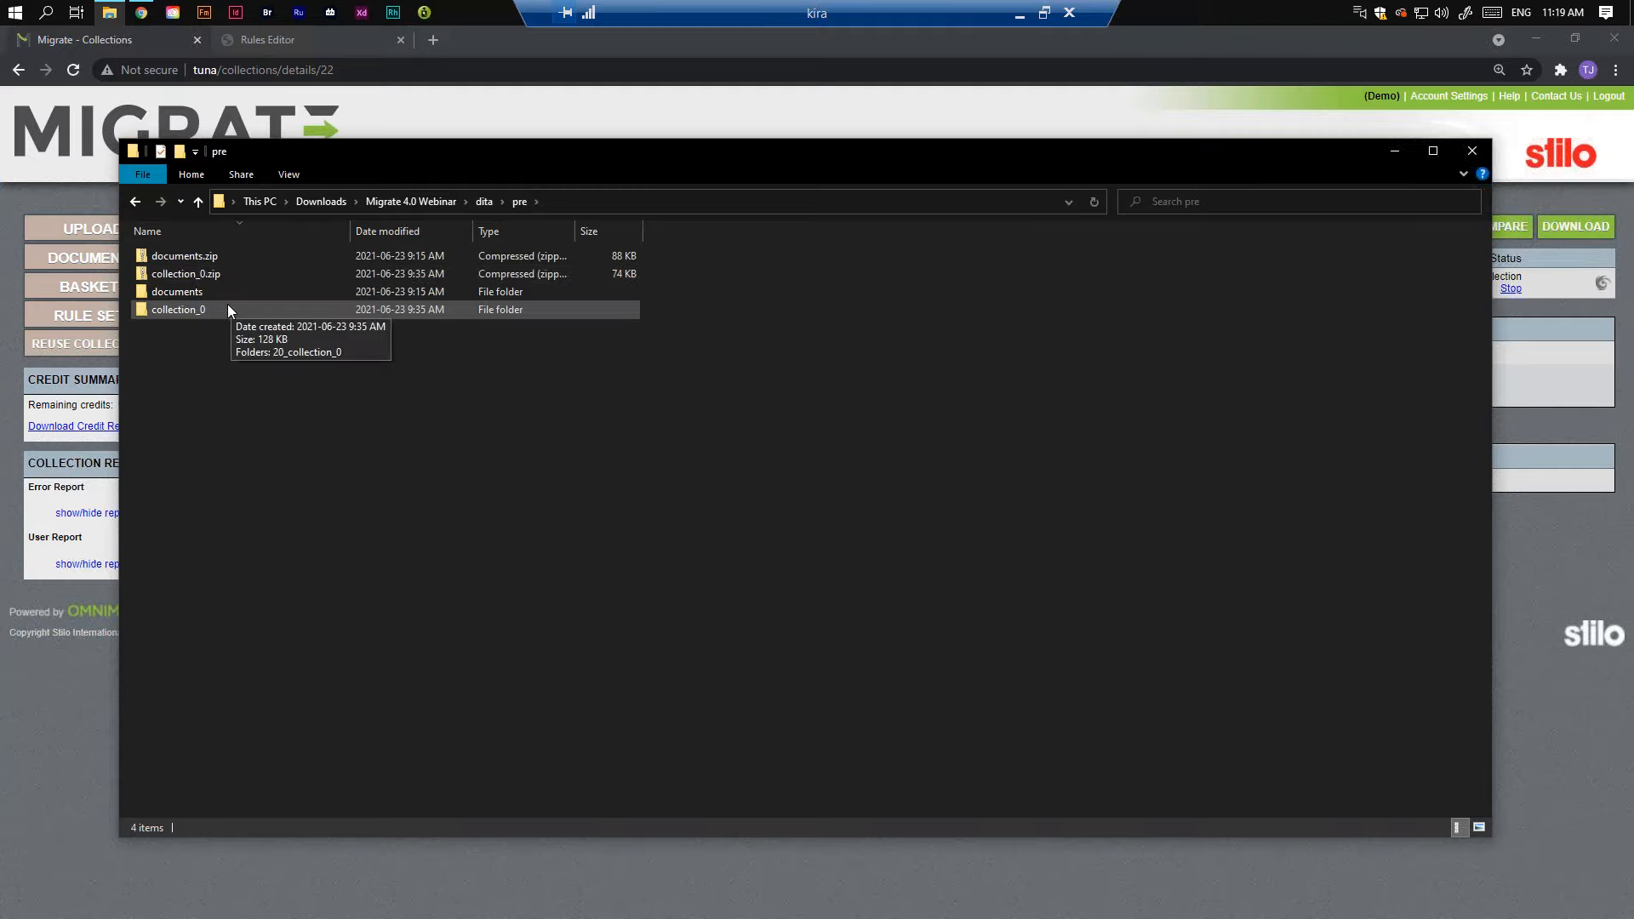
{"action": "double_click", "coordinate": [227, 309]}
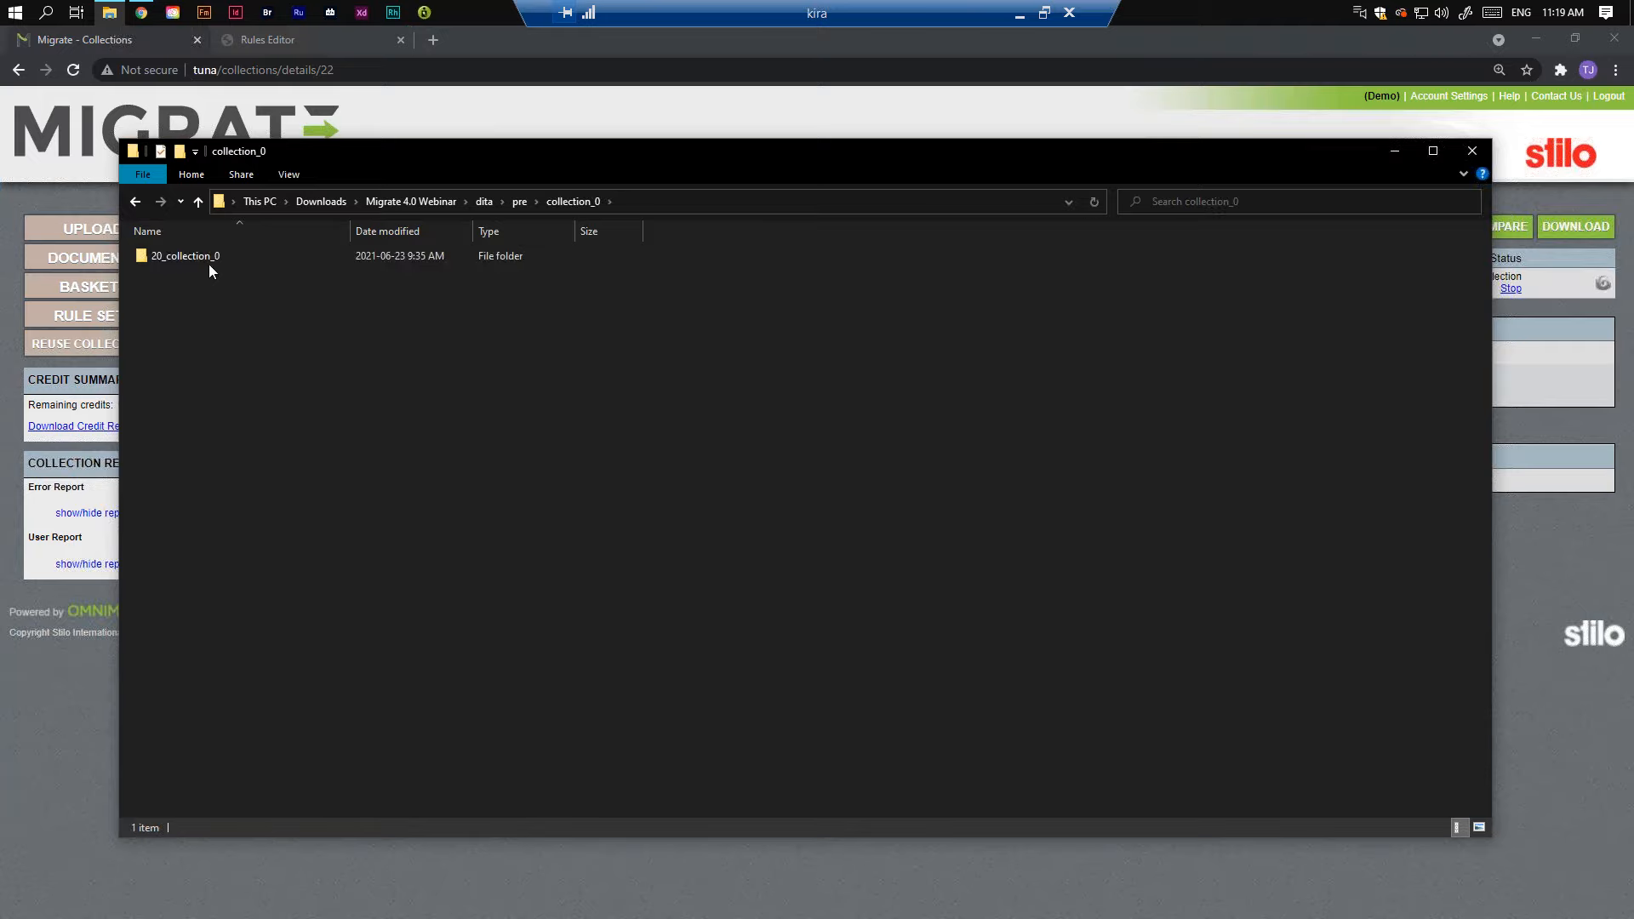
{"action": "double_click", "coordinate": [207, 258]}
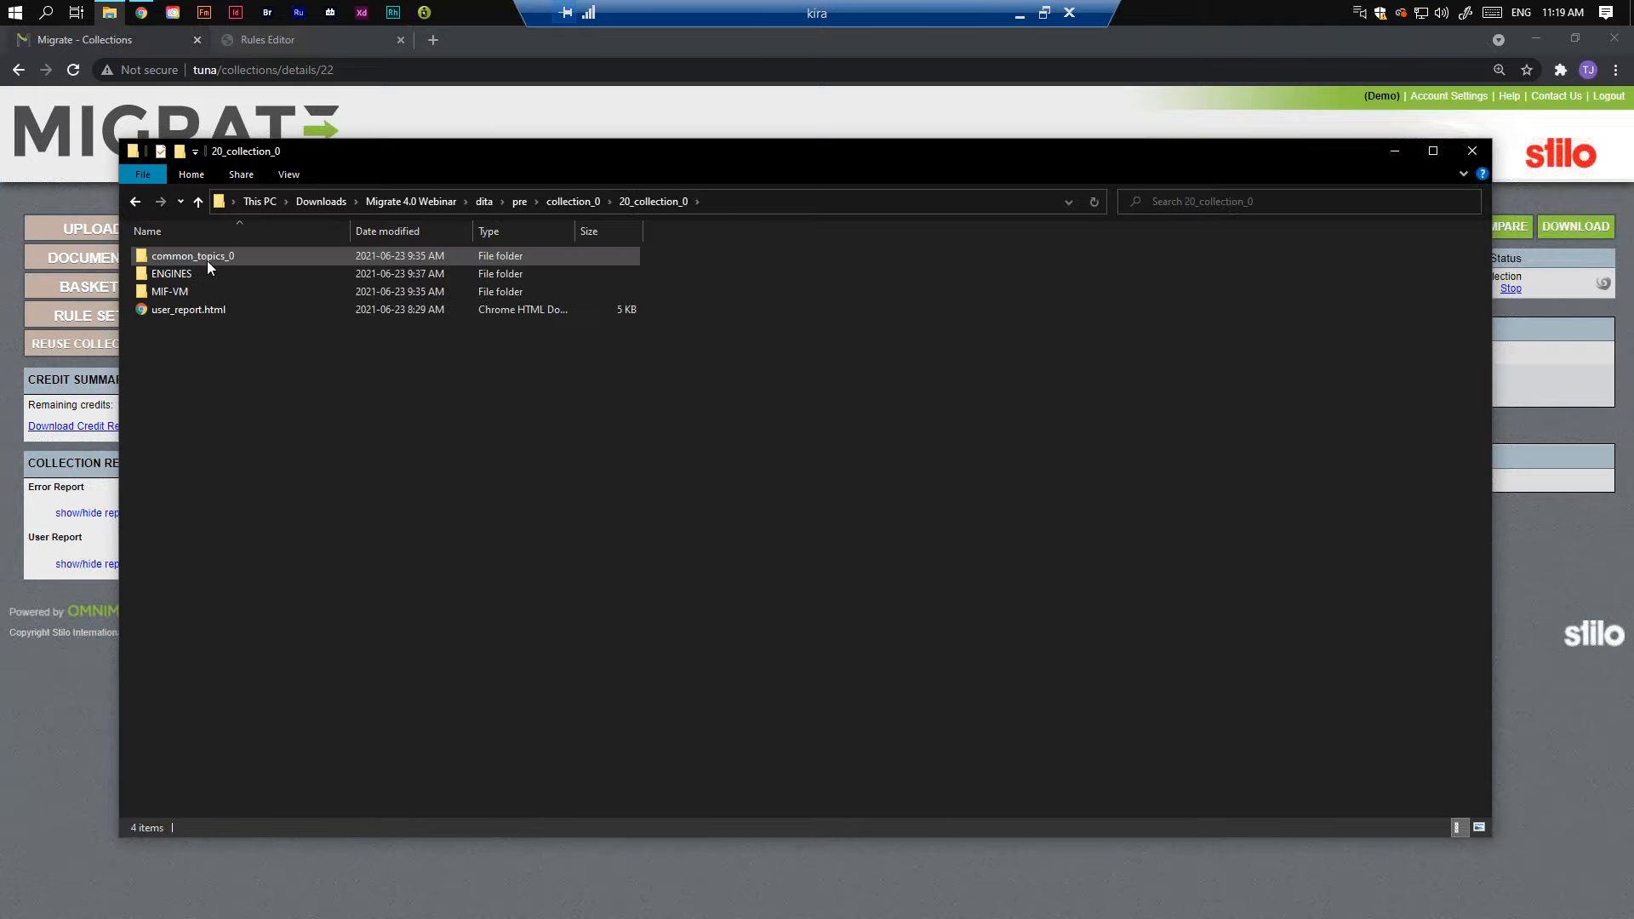
{"action": "double_click", "coordinate": [572, 309]}
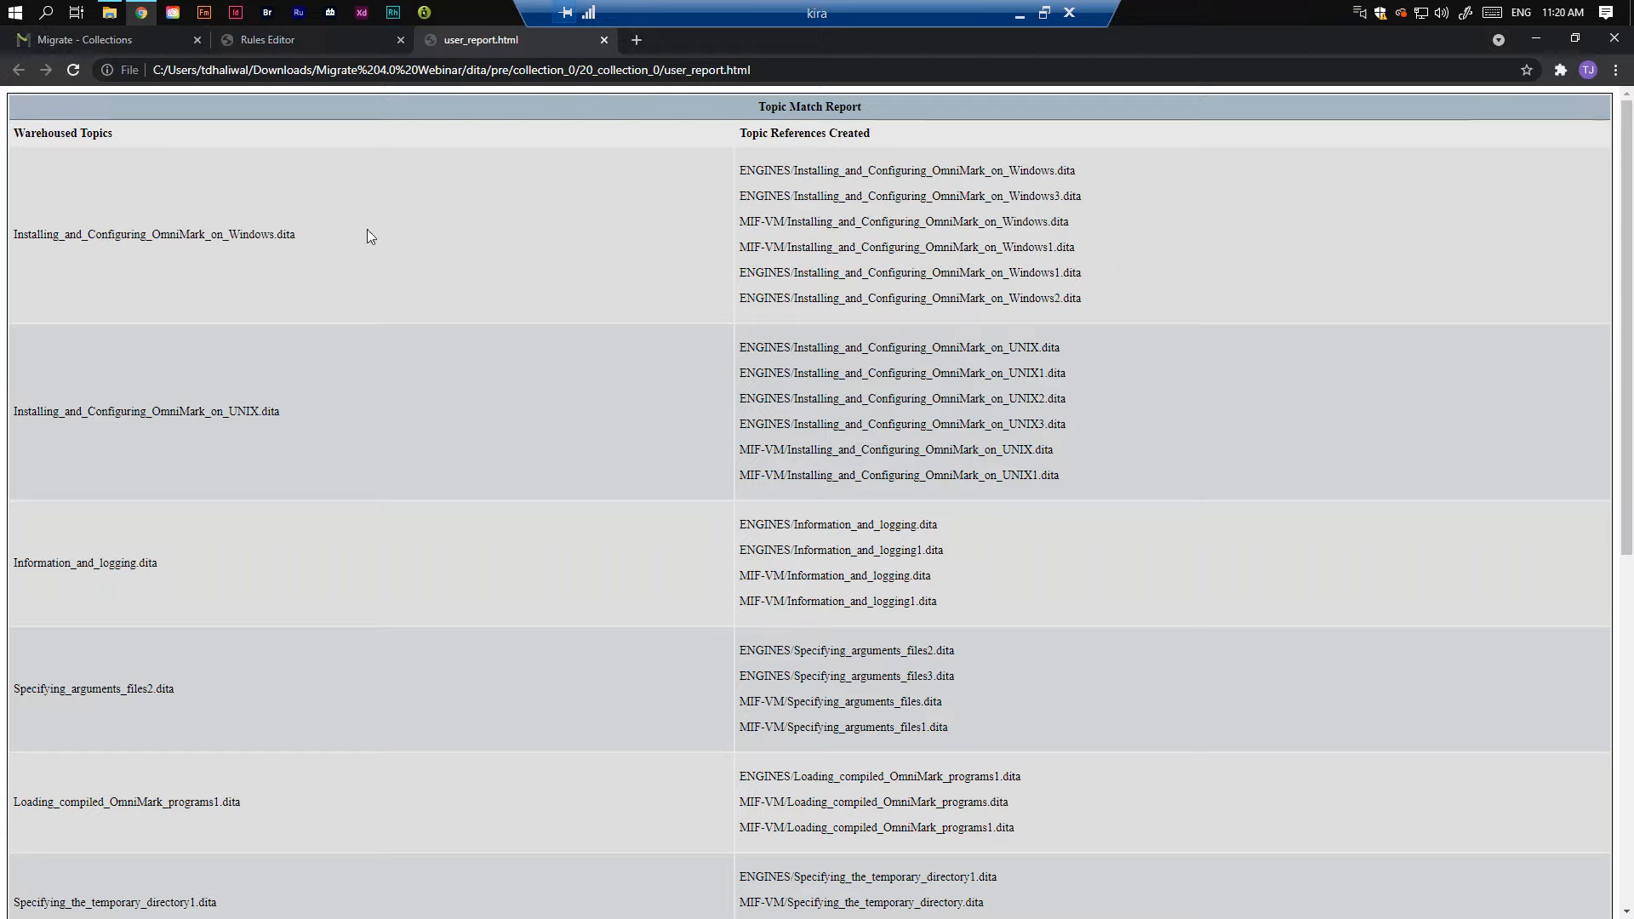
Step: Examine the Topic Match Report for the warehoused Windows installation topic and the topic references created for it
{"action": "left_click_drag", "start_coordinate": [303, 231], "coordinate": [25, 232]}
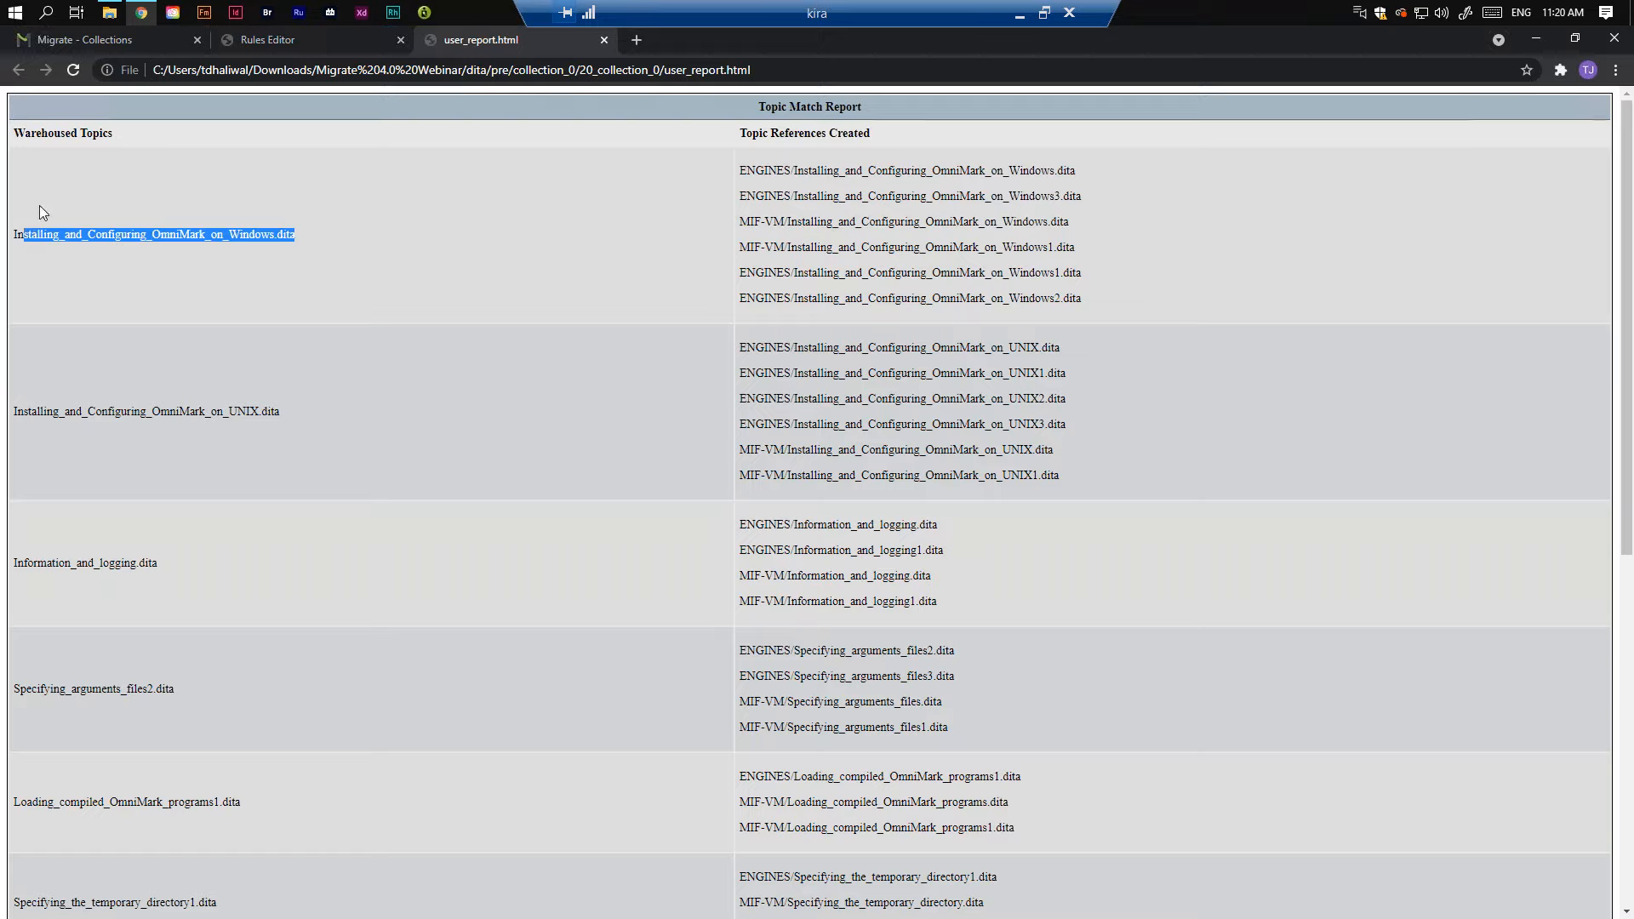
{"action": "left_click", "coordinate": [36, 203]}
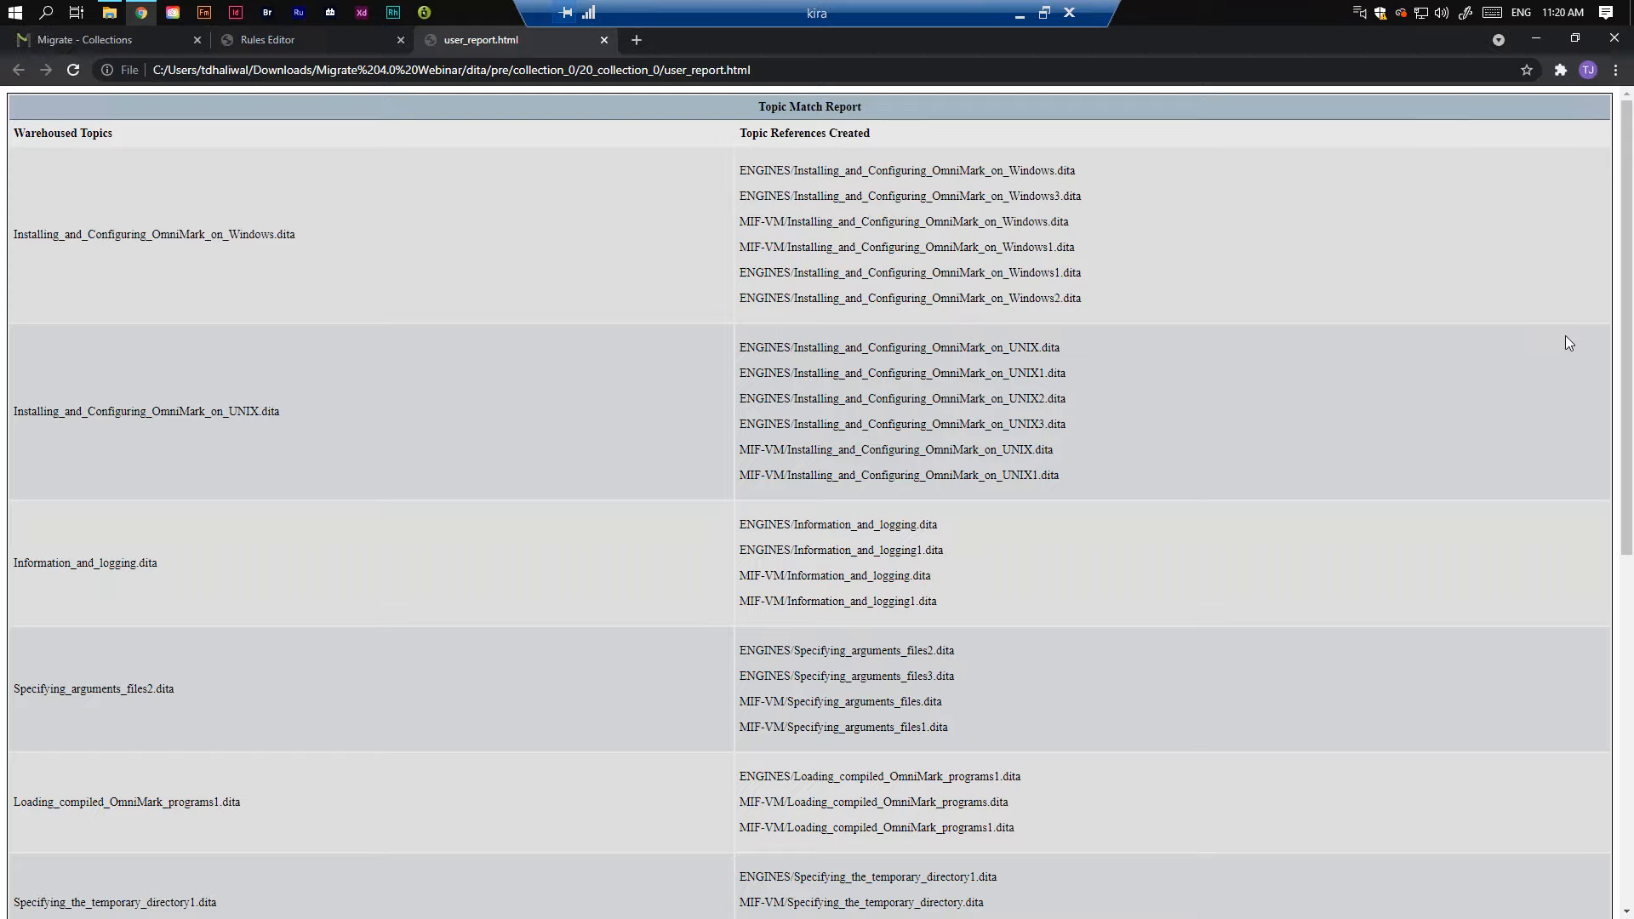
{"action": "left_click_drag", "start_coordinate": [1629, 337], "coordinate": [1574, 246]}
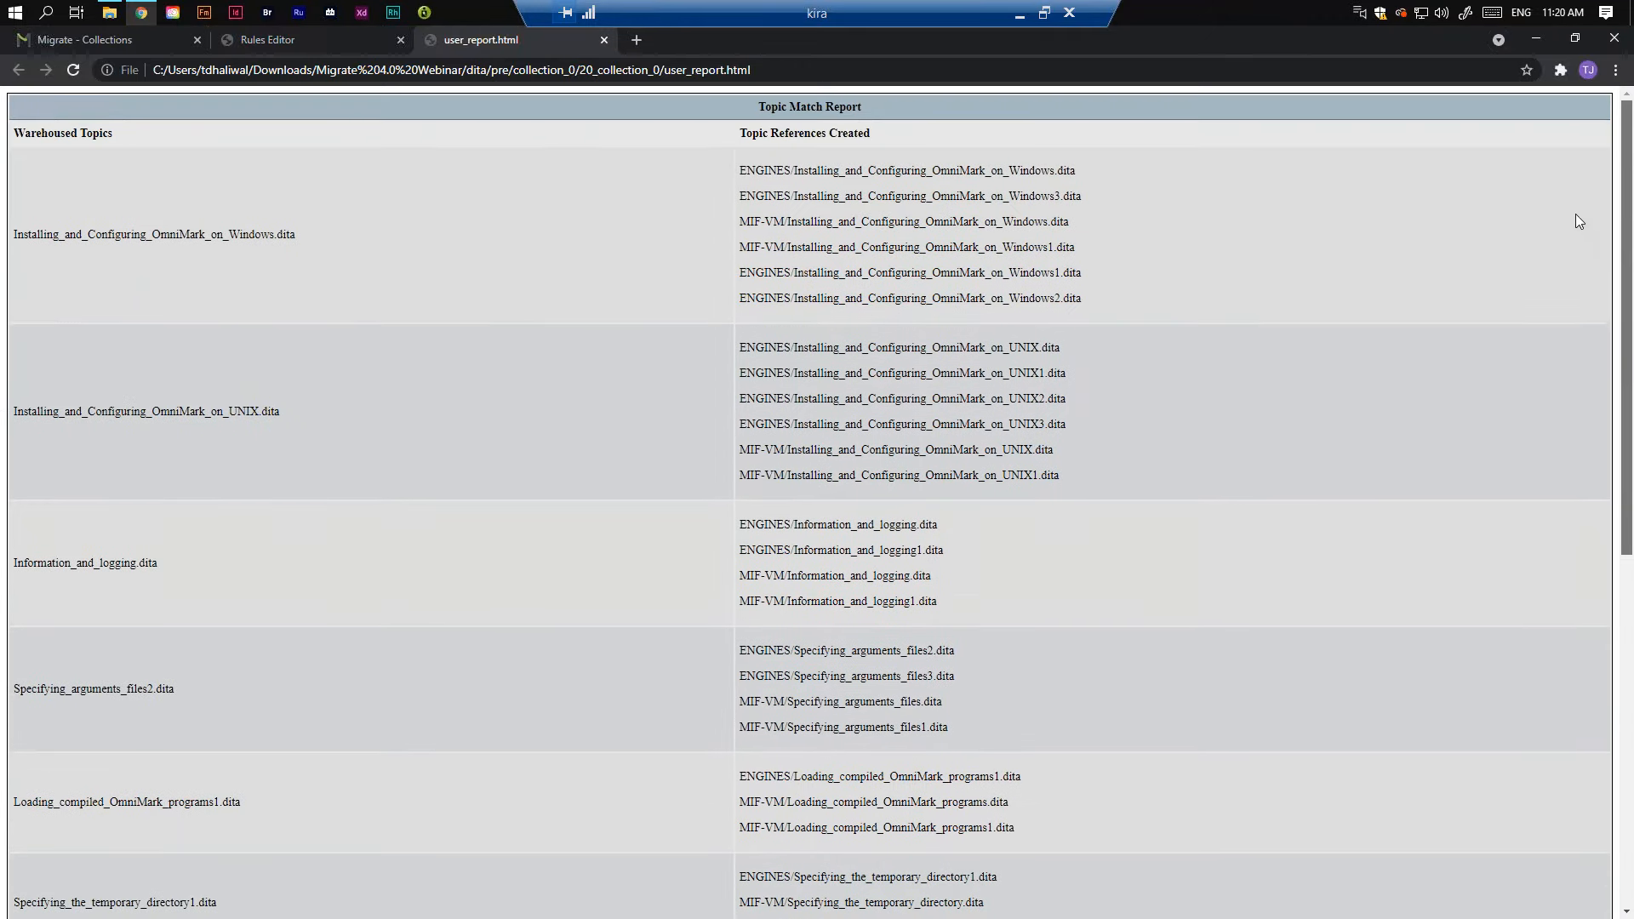
Step: Switch to File Explorer and view the warehoused topic files in the common_topics_0 folder of 20_collection_0
{"action": "left_click", "coordinate": [110, 15]}
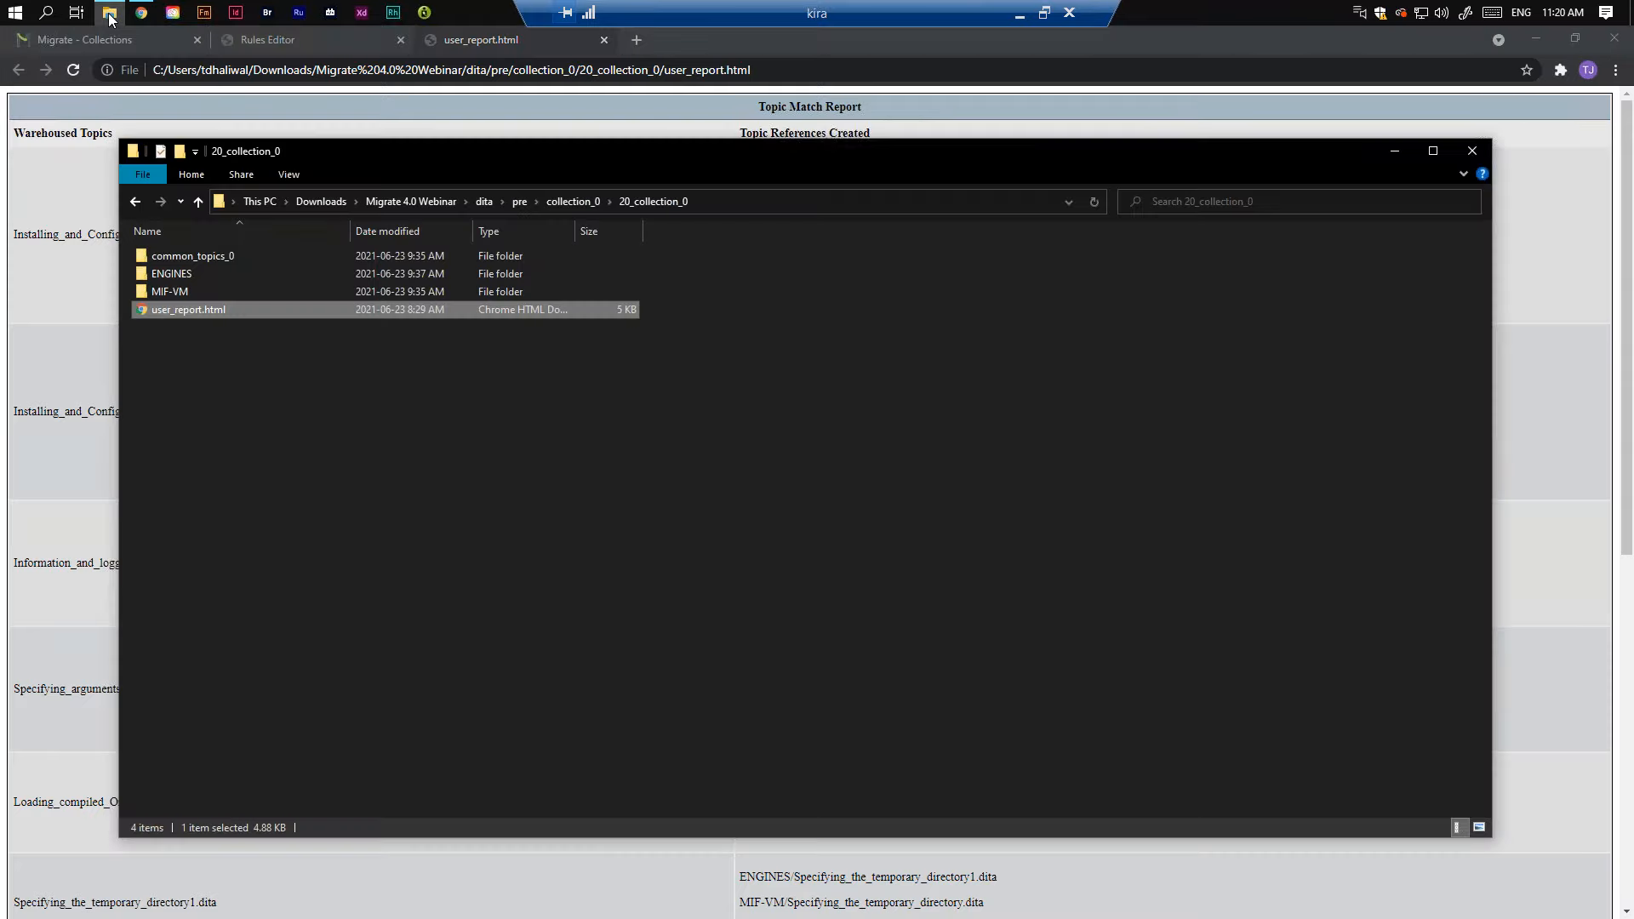
{"action": "left_click", "coordinate": [239, 380]}
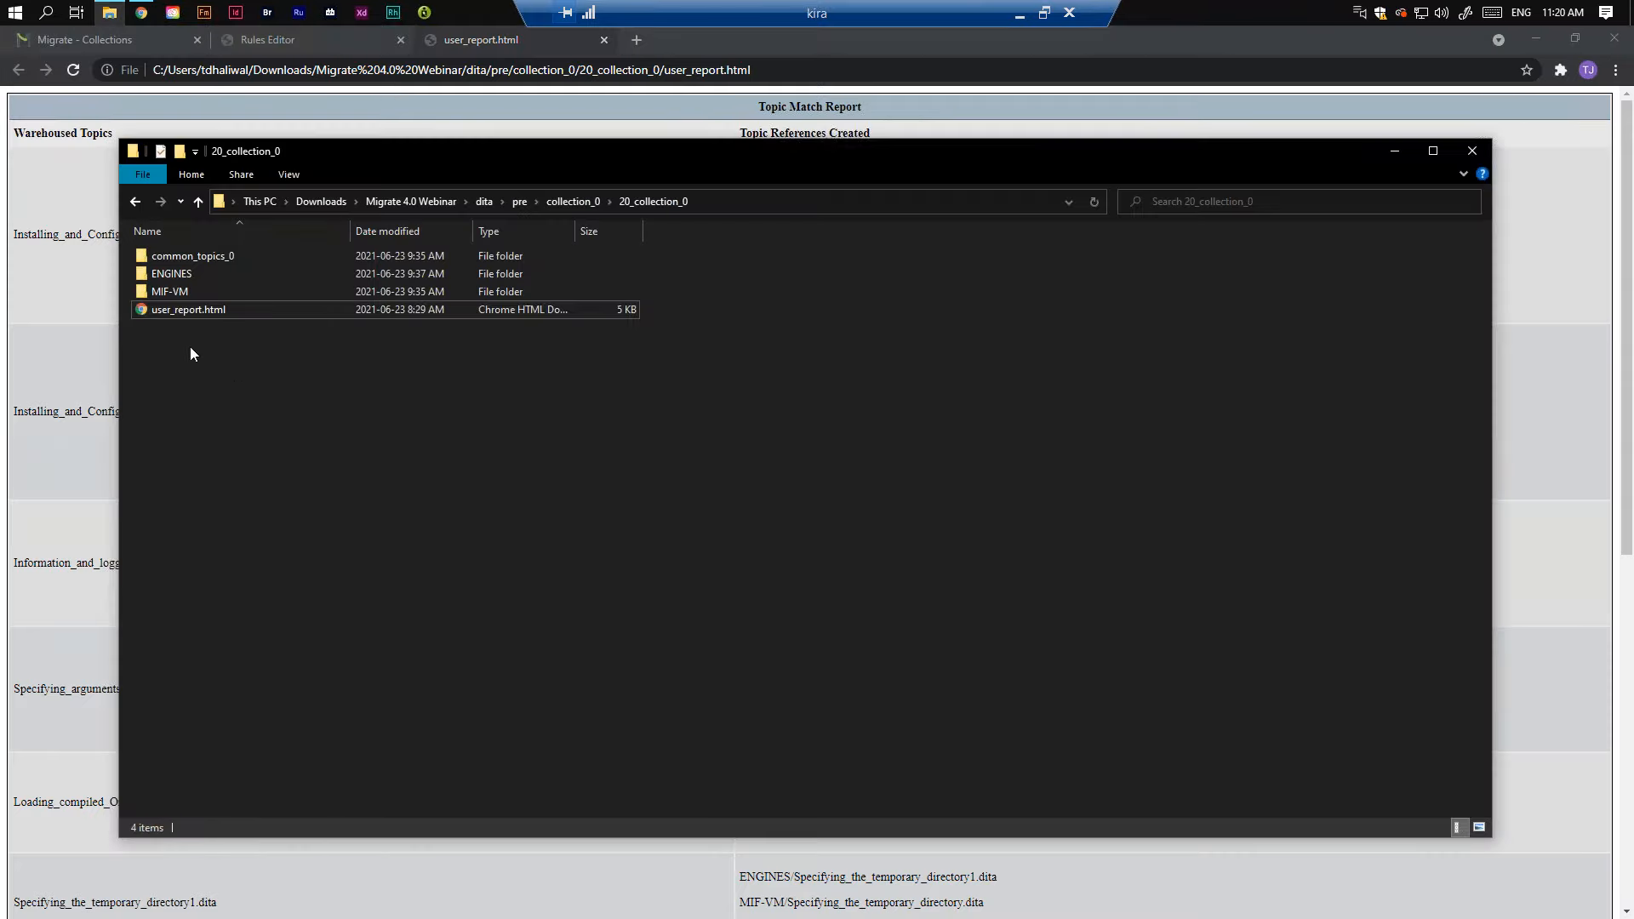
{"action": "double_click", "coordinate": [177, 257]}
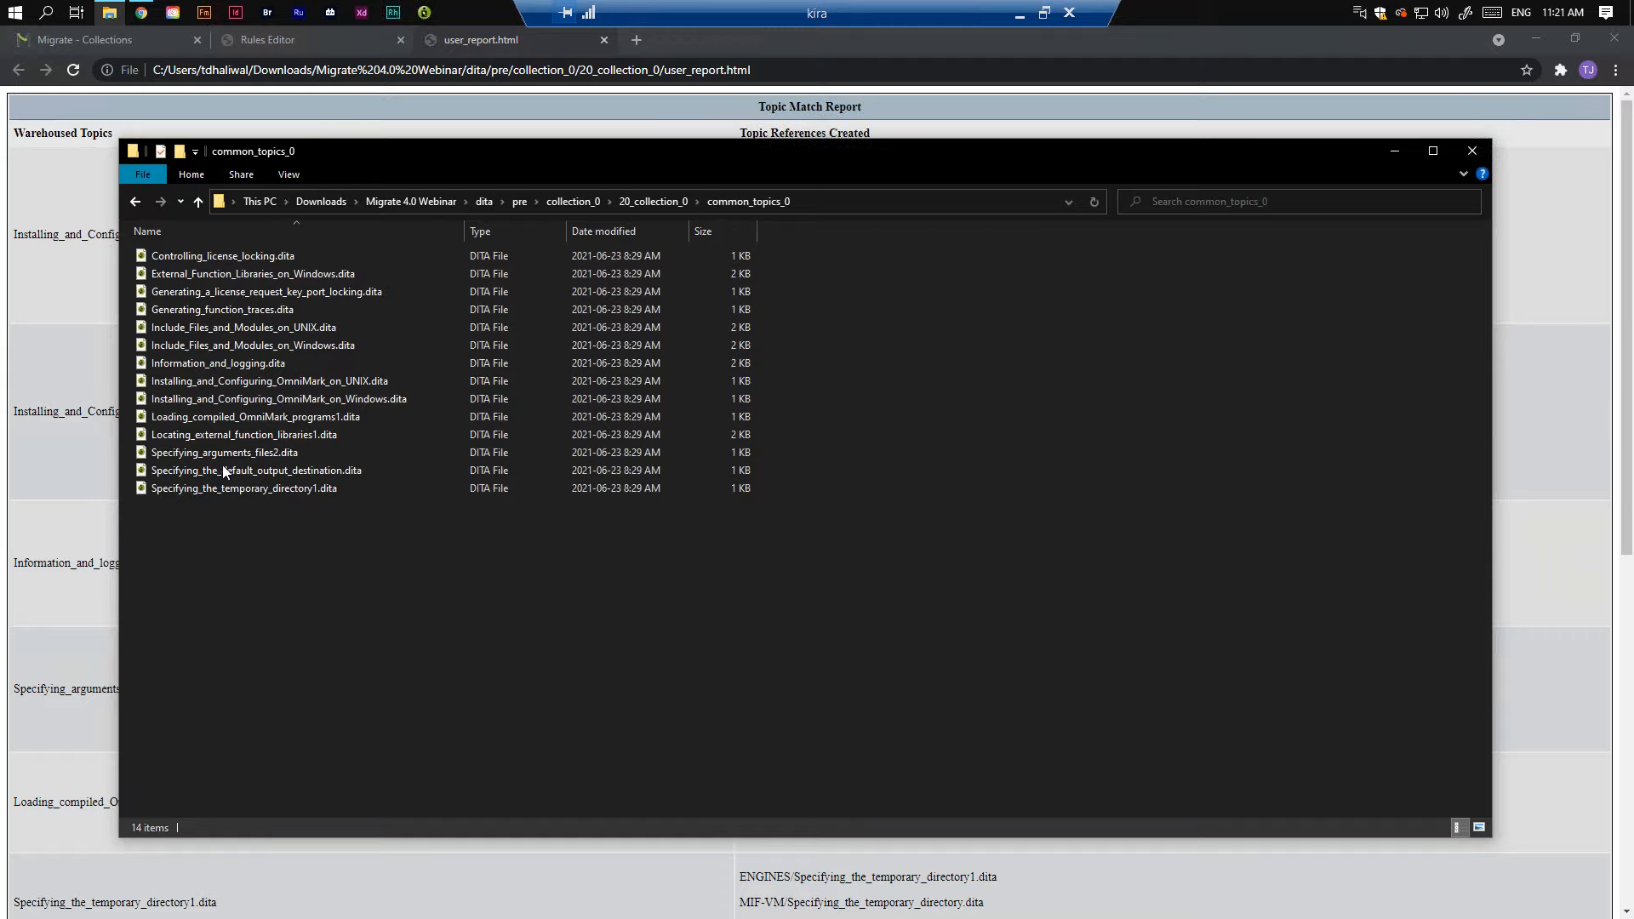
{"action": "left_click", "coordinate": [135, 206]}
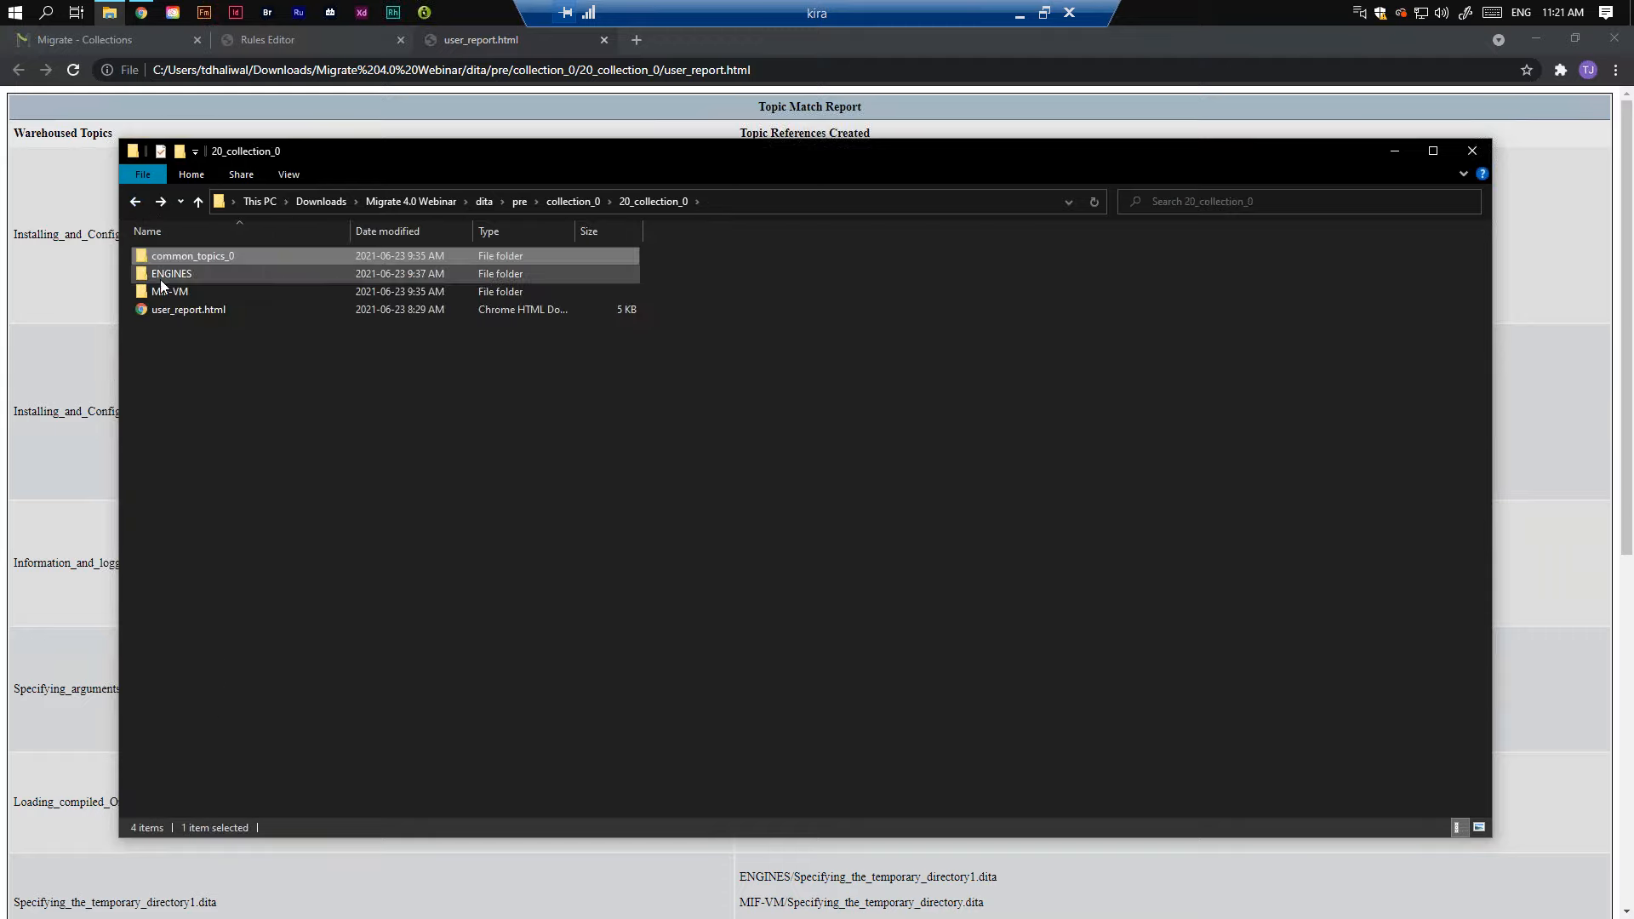
Step: Find map.ditamap in the ENGINES folder of 20_collection_0 and open it in XMetaL Author Enterprise
{"action": "double_click", "coordinate": [157, 272]}
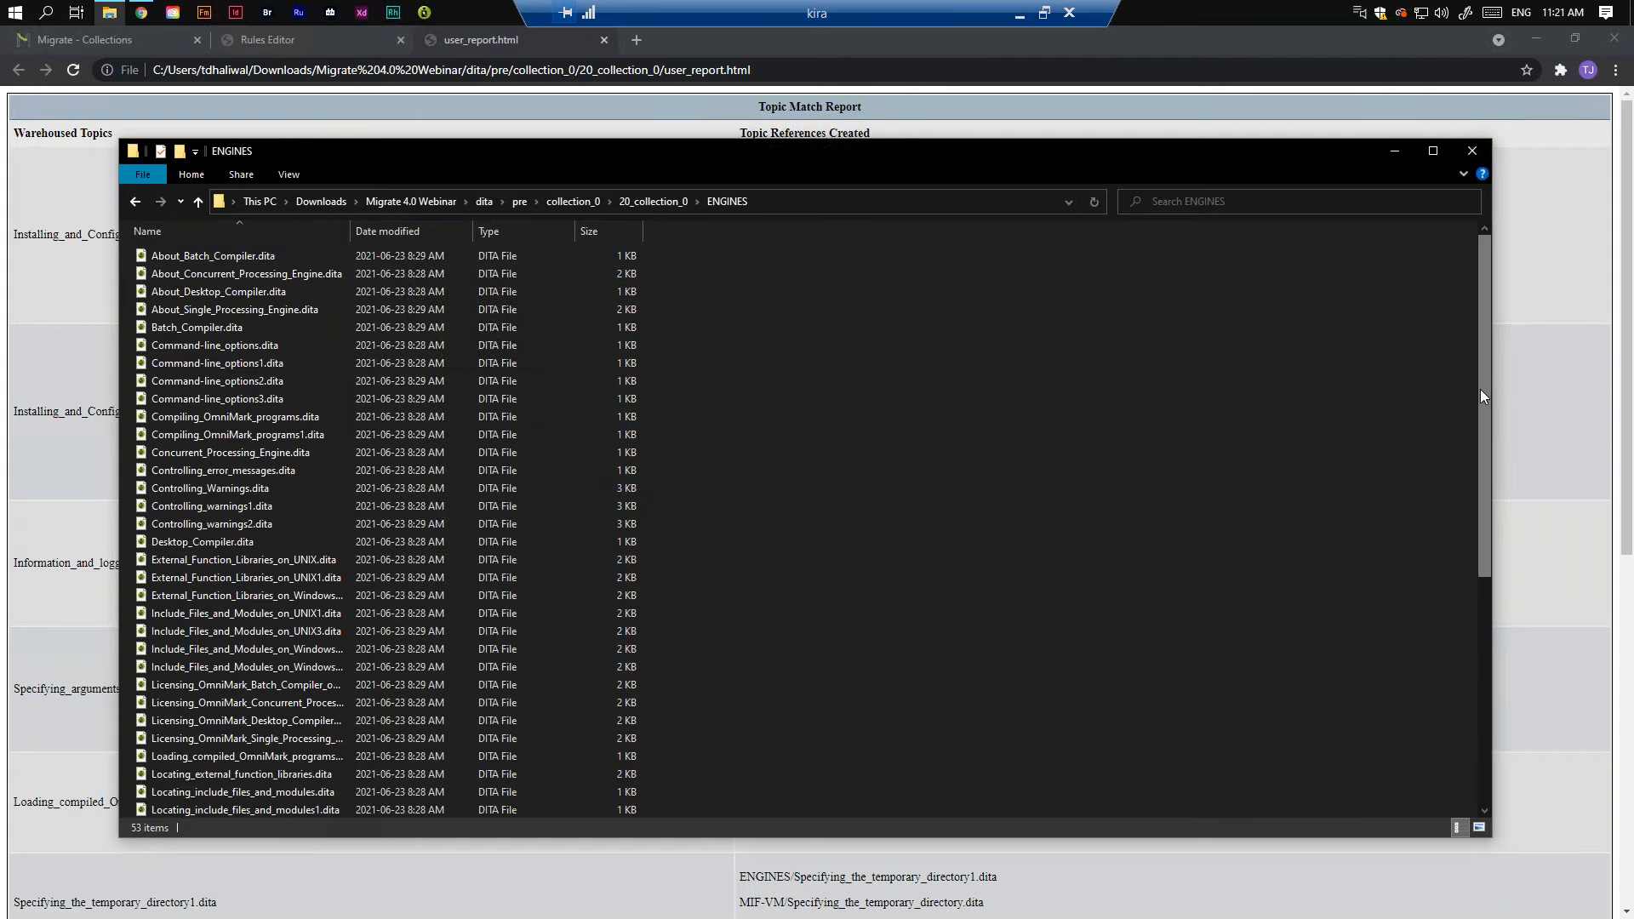
{"action": "left_click_drag", "start_coordinate": [1481, 400], "coordinate": [1332, 528]}
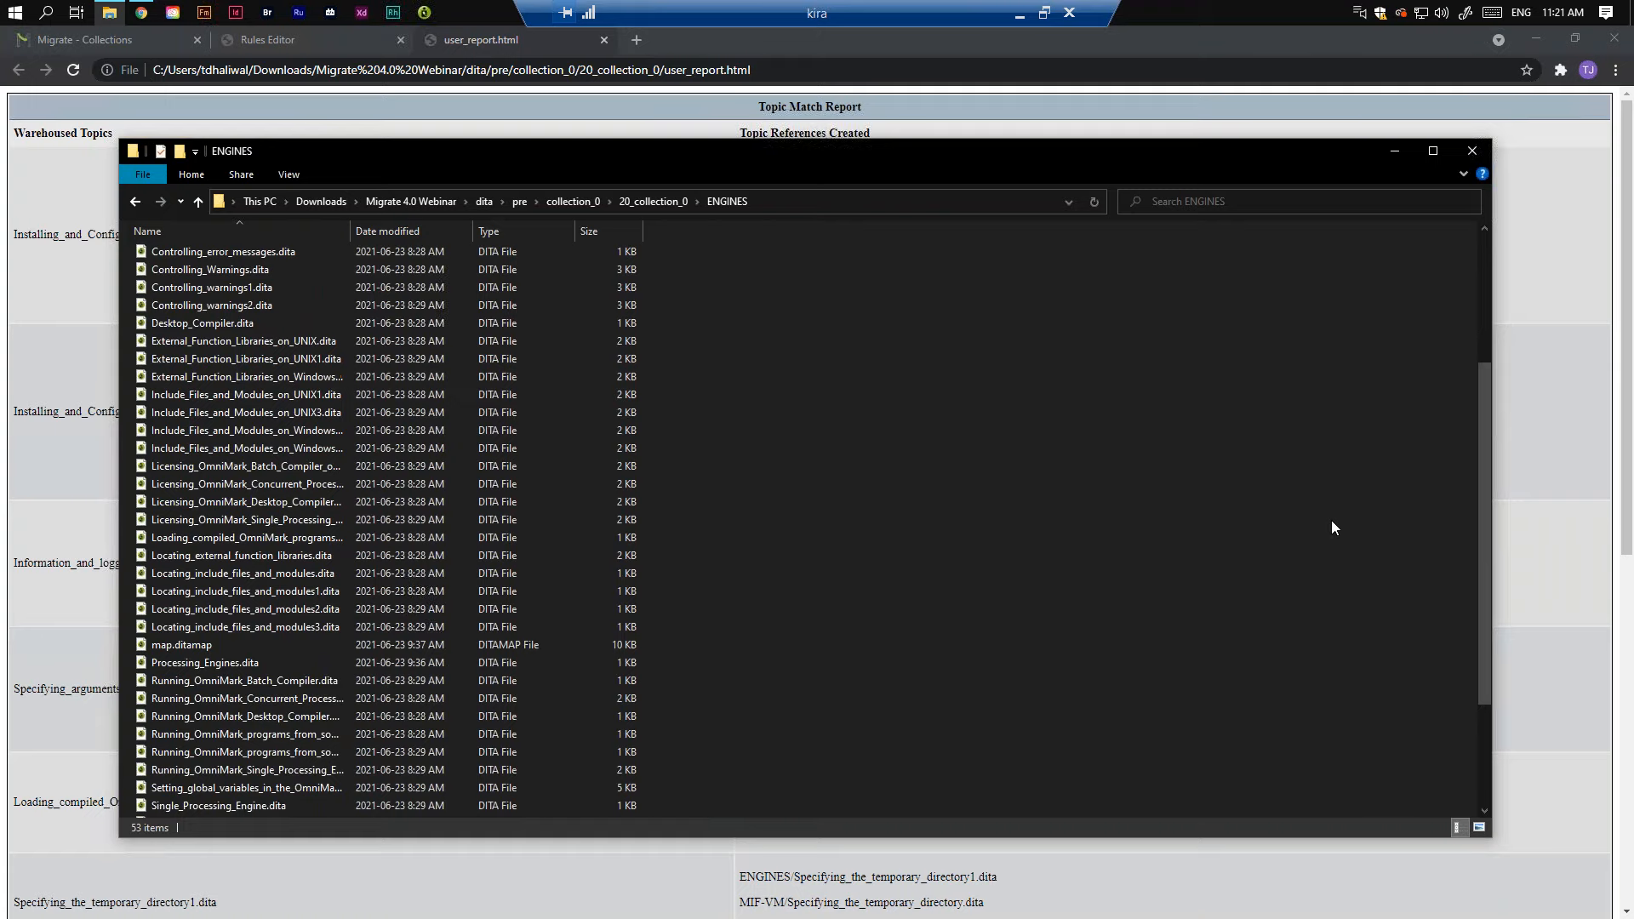
{"action": "left_click_drag", "start_coordinate": [1483, 457], "coordinate": [1479, 494]}
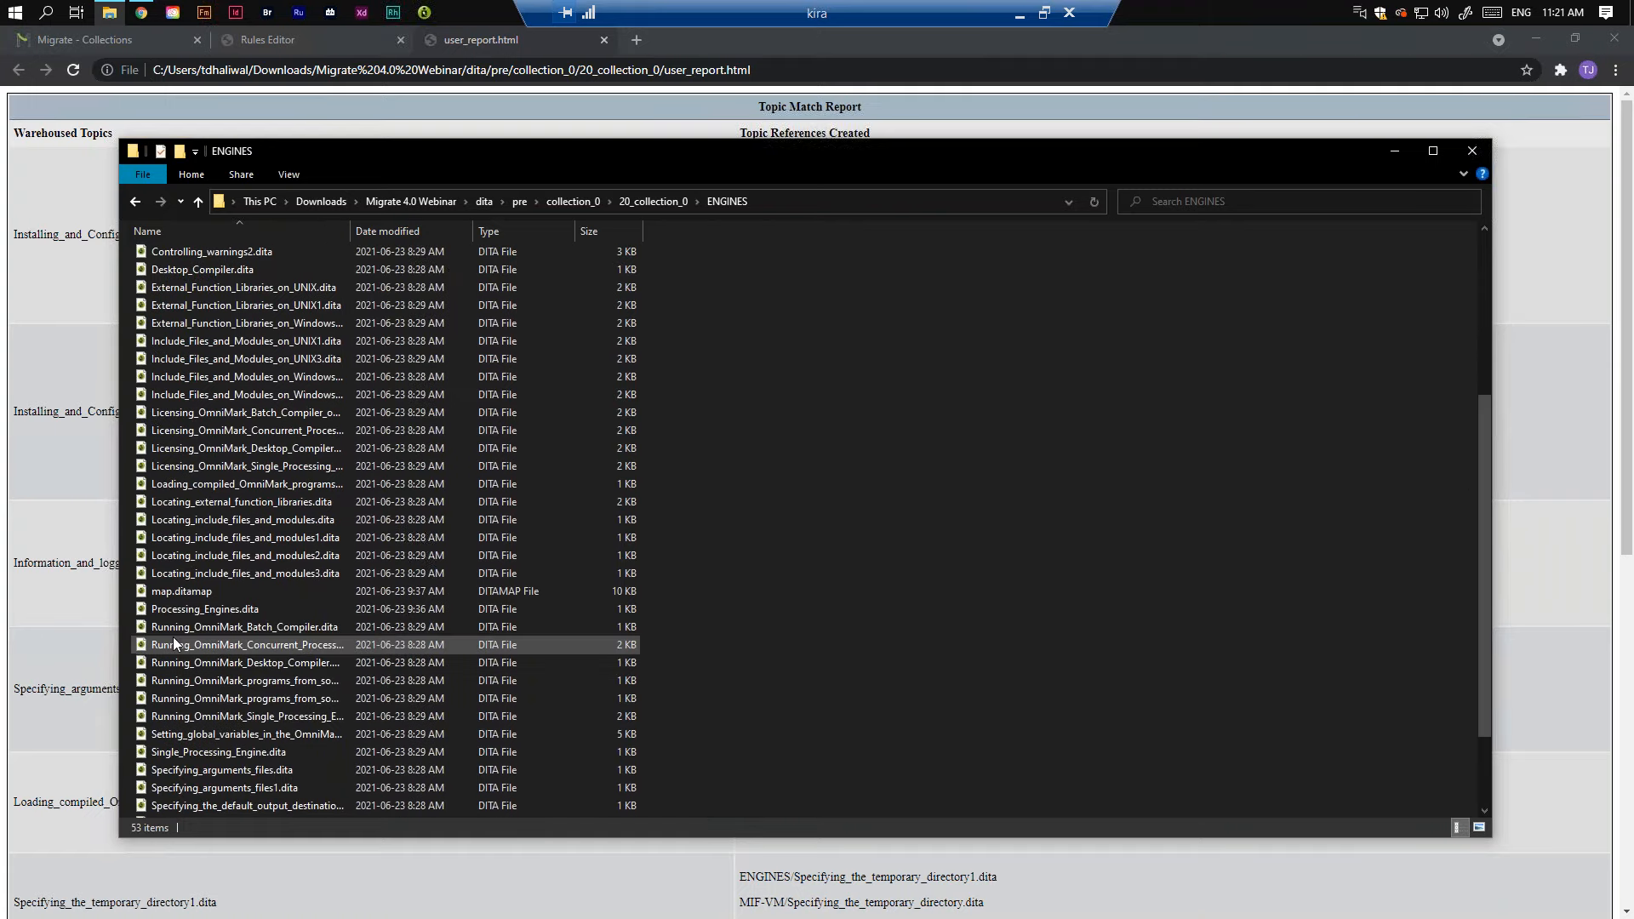
{"action": "left_click", "coordinate": [196, 594]}
{"action": "double_click", "coordinate": [195, 594]}
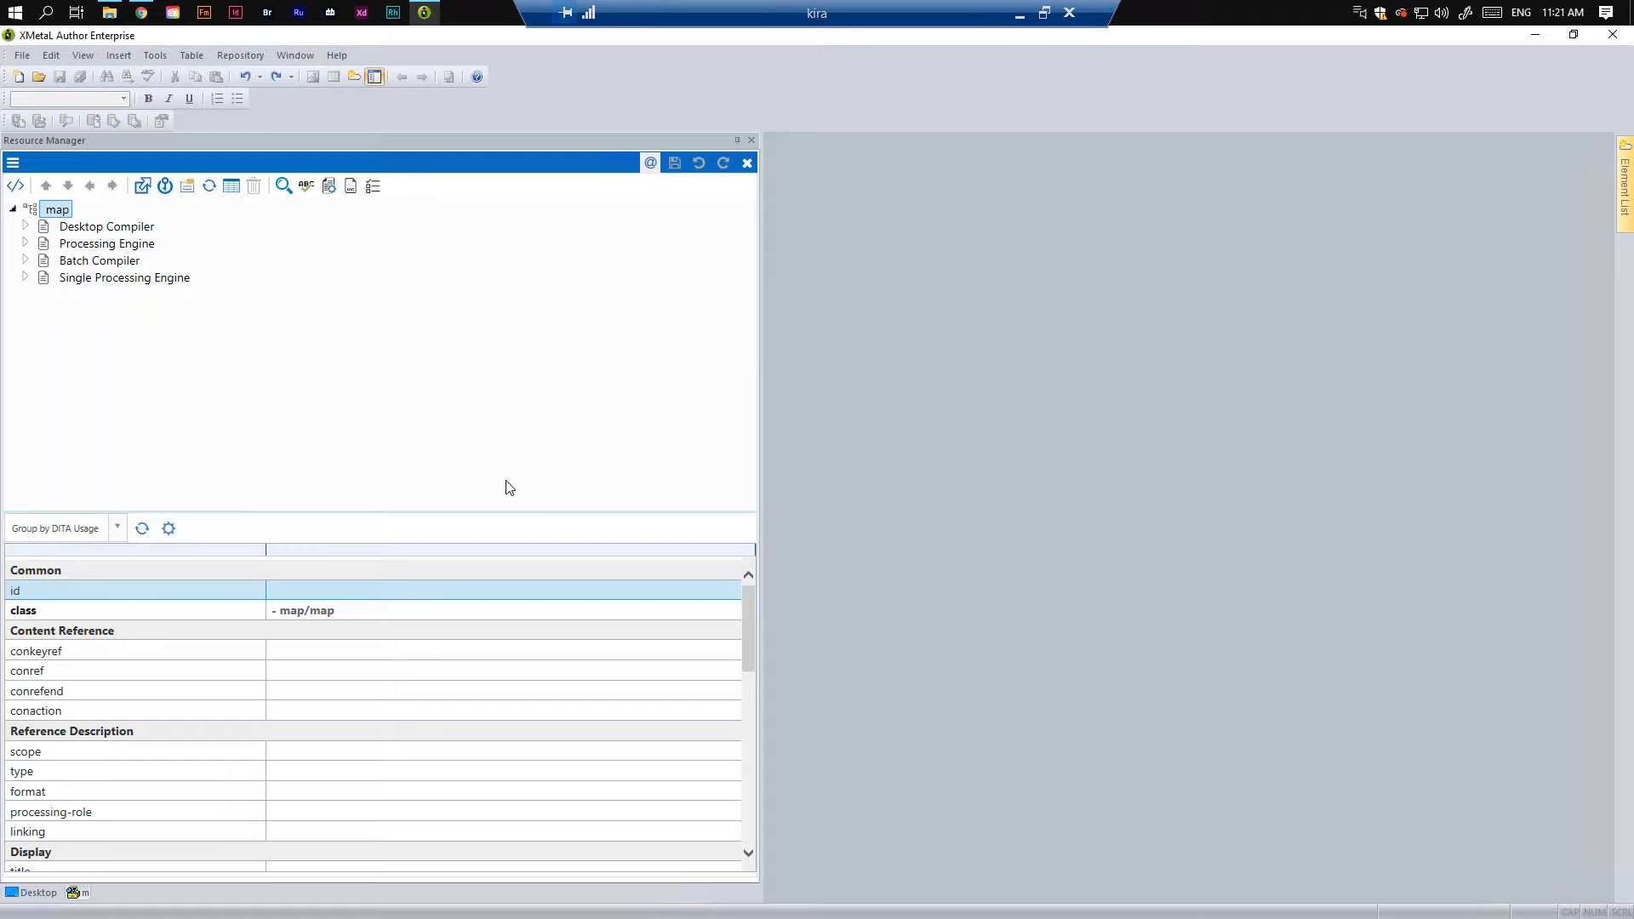
Step: Open the Windows installation topic under About Desktop Compiler and check the common_topics_0 path in its href
{"action": "left_click", "coordinate": [26, 227]}
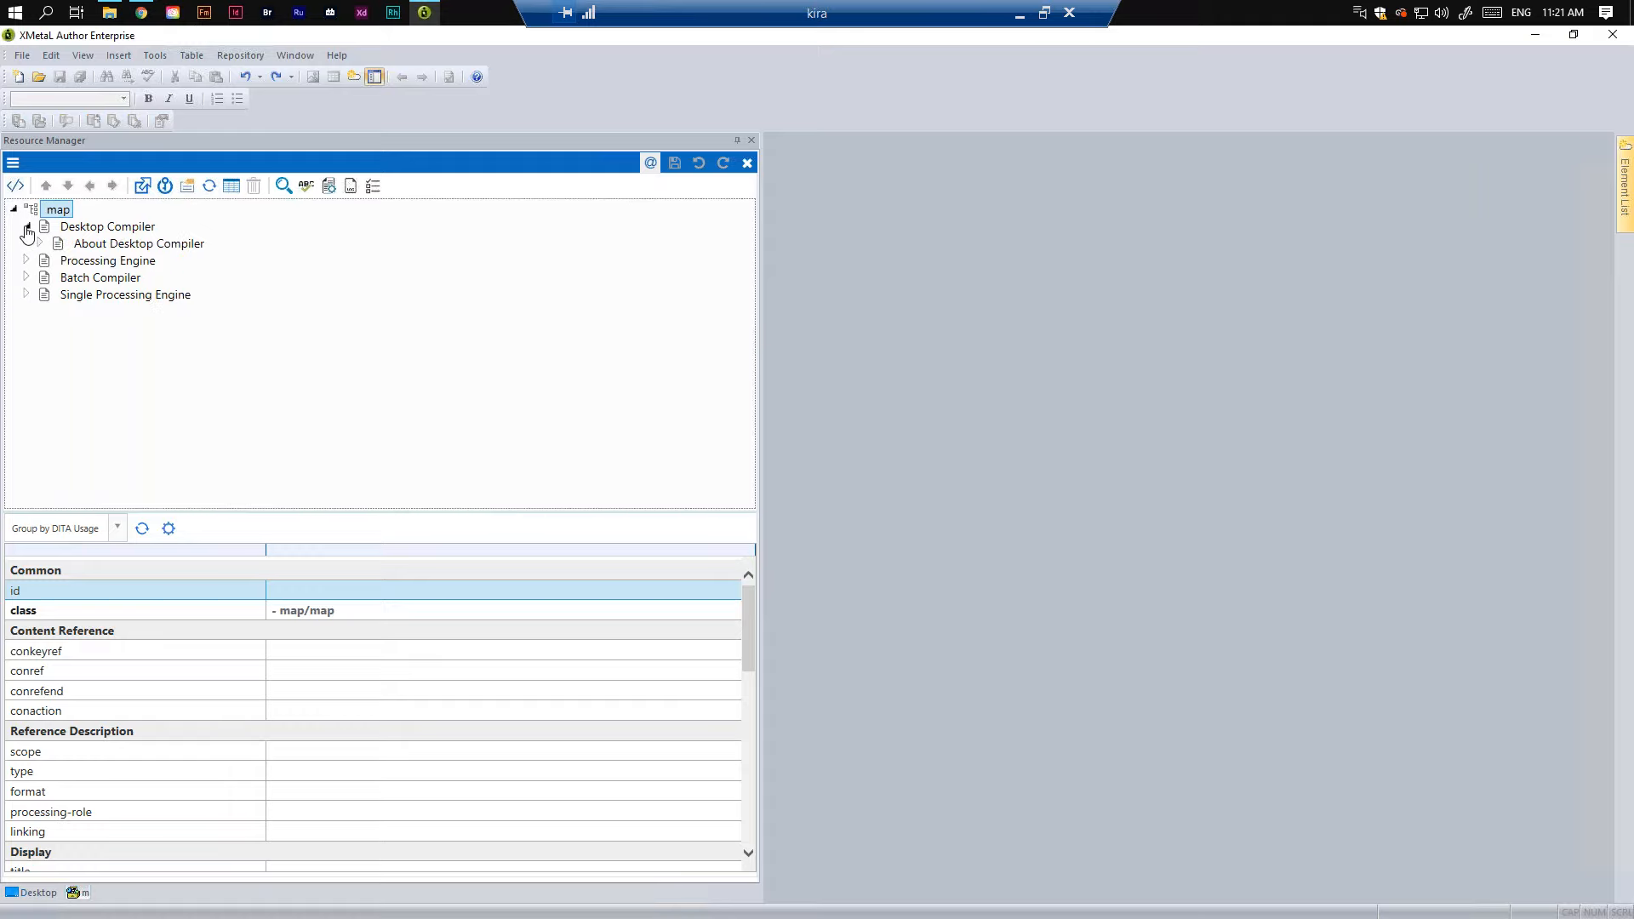
{"action": "left_click", "coordinate": [40, 244]}
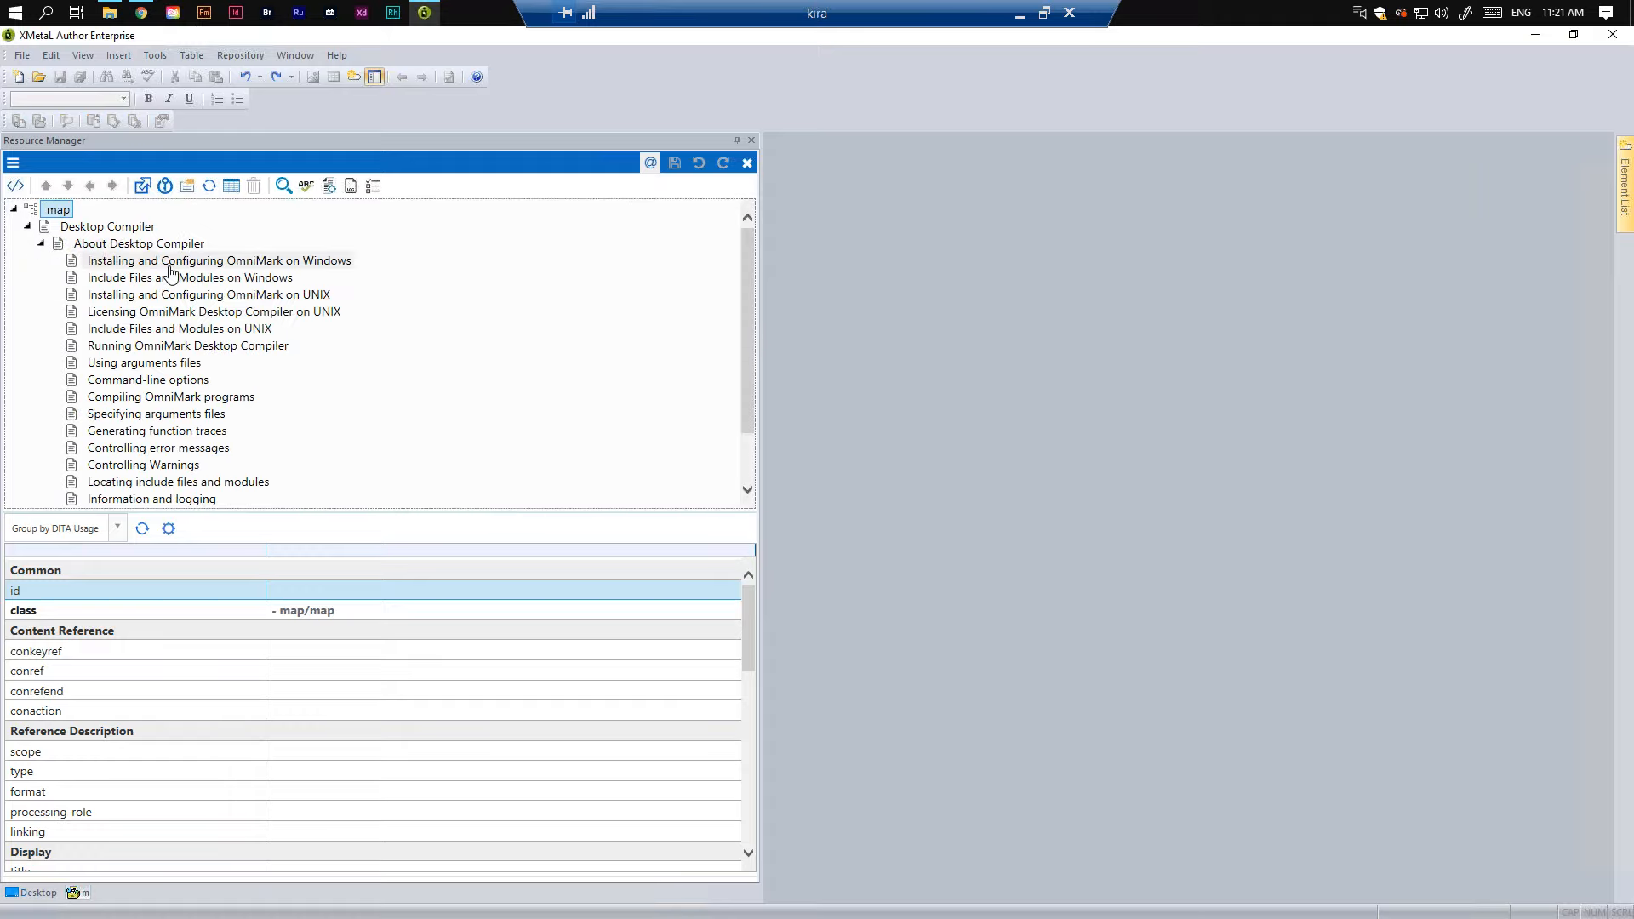
{"action": "left_click", "coordinate": [168, 266]}
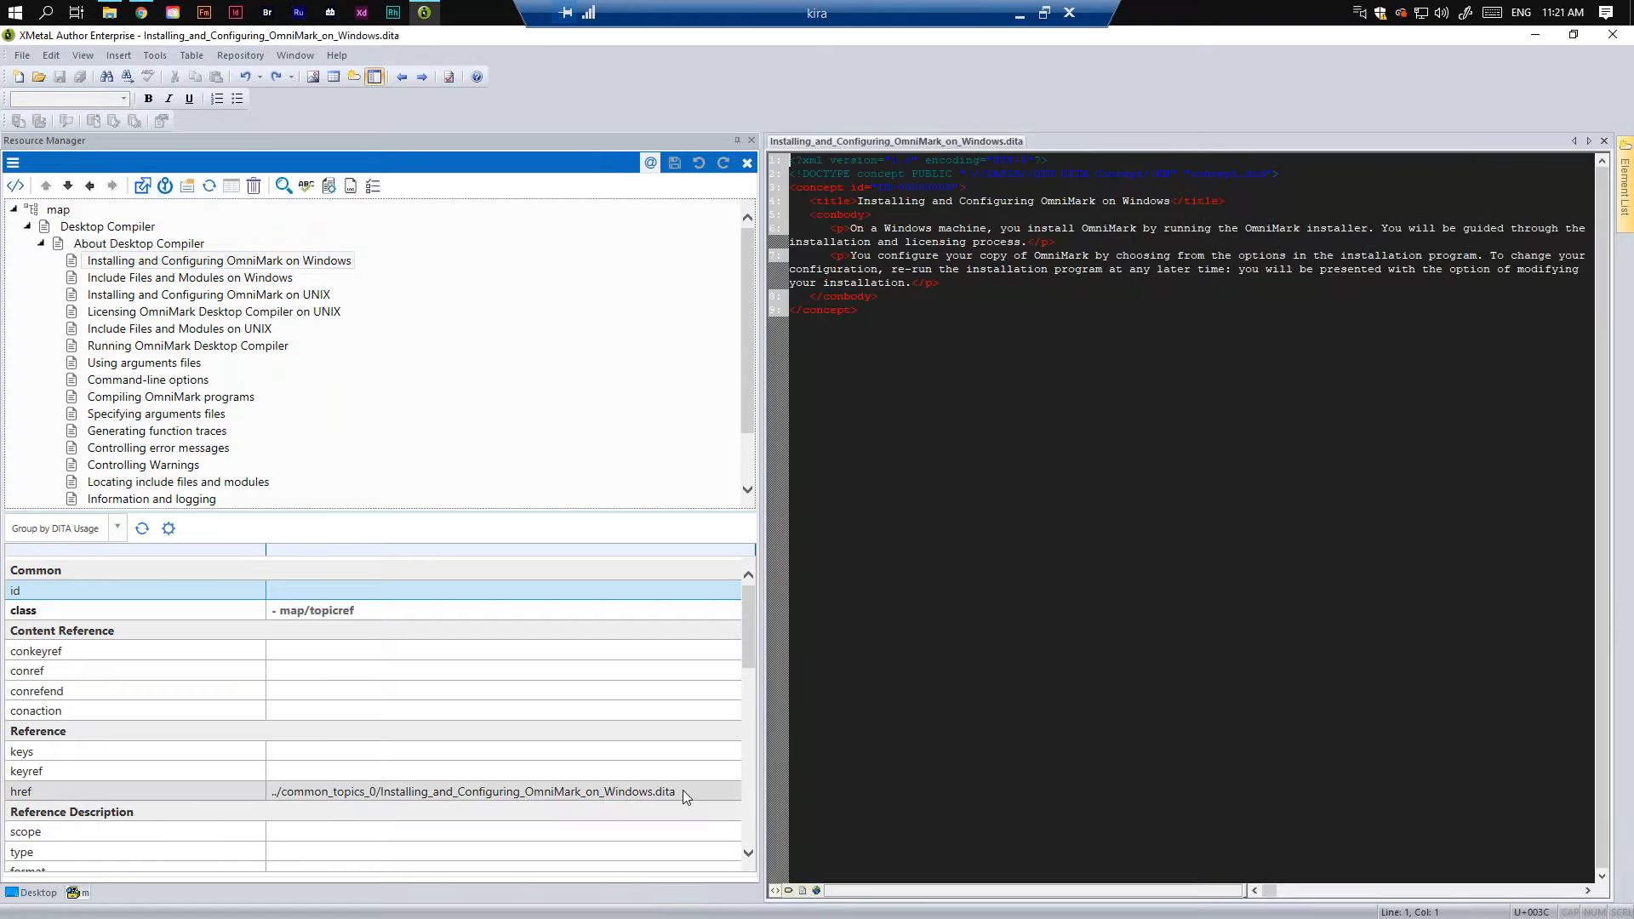
{"action": "left_click_drag", "start_coordinate": [681, 792], "coordinate": [269, 797]}
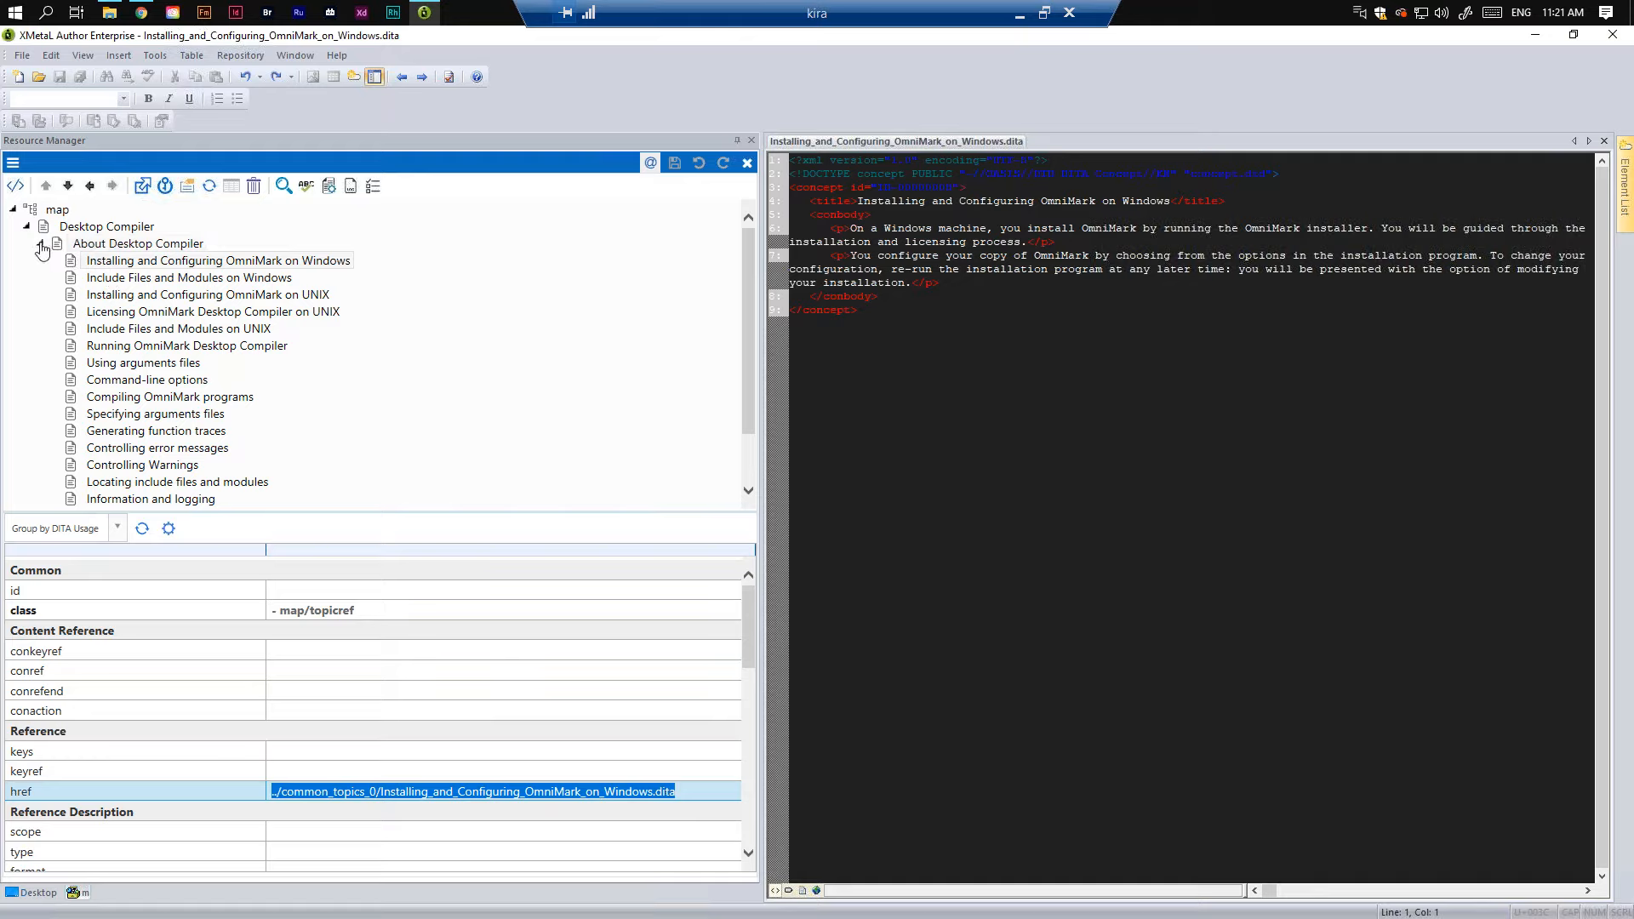
Step: Collapse About Desktop Compiler and check the warehouse folder in the href of the Windows installation topic under Concurrent Processing Engine
{"action": "left_click", "coordinate": [39, 247]}
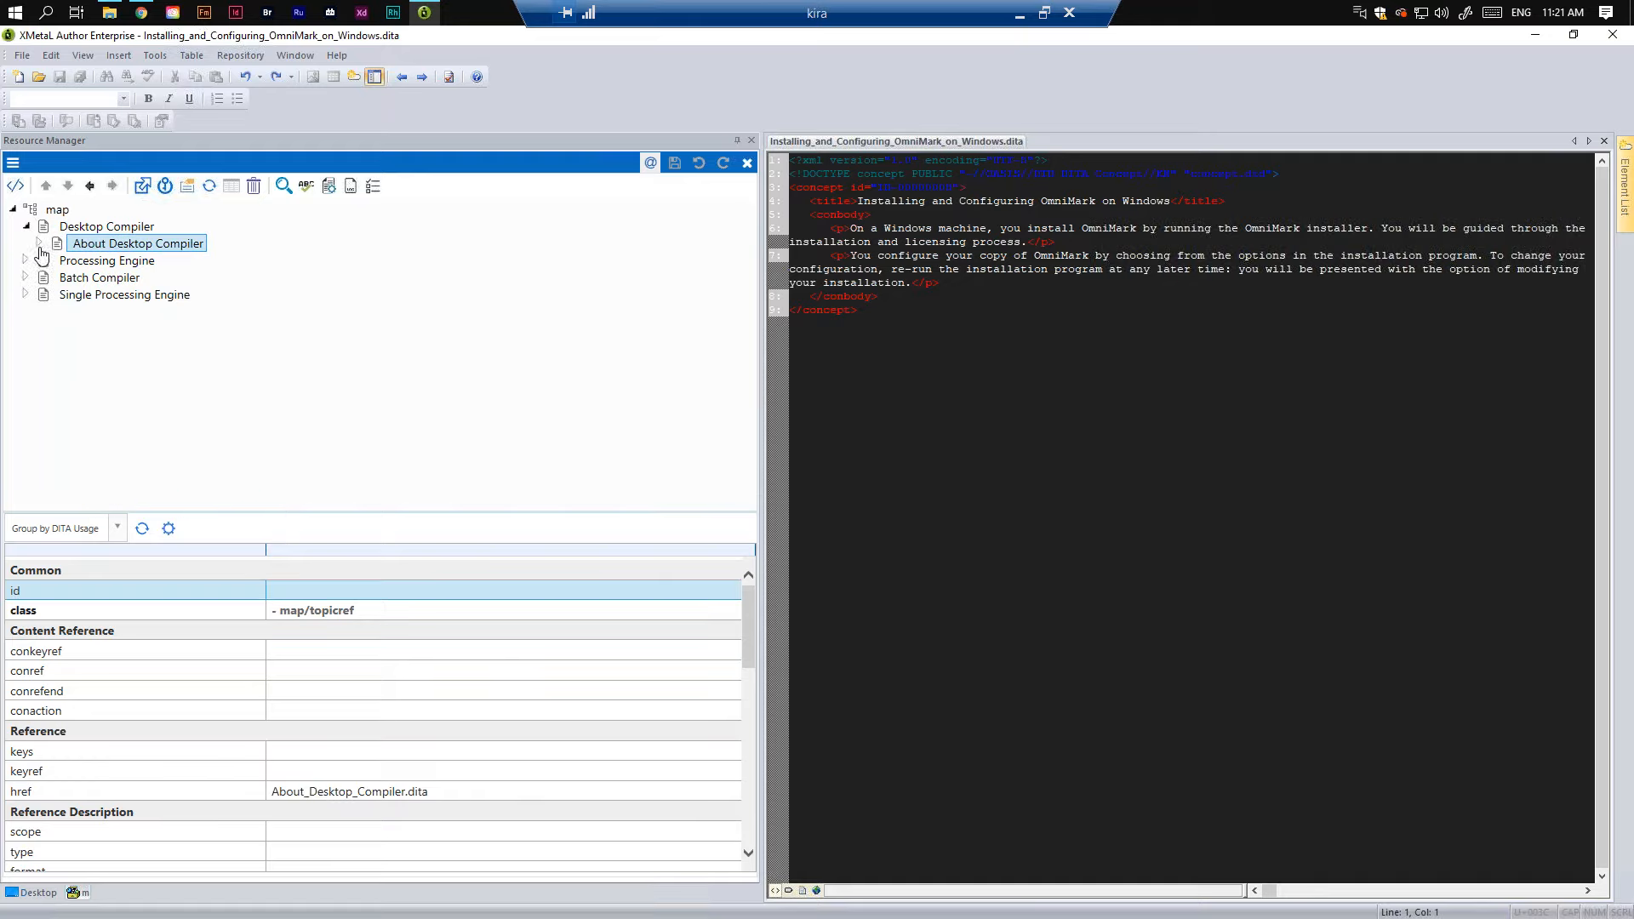
{"action": "left_click", "coordinate": [34, 262]}
{"action": "left_click", "coordinate": [41, 277]}
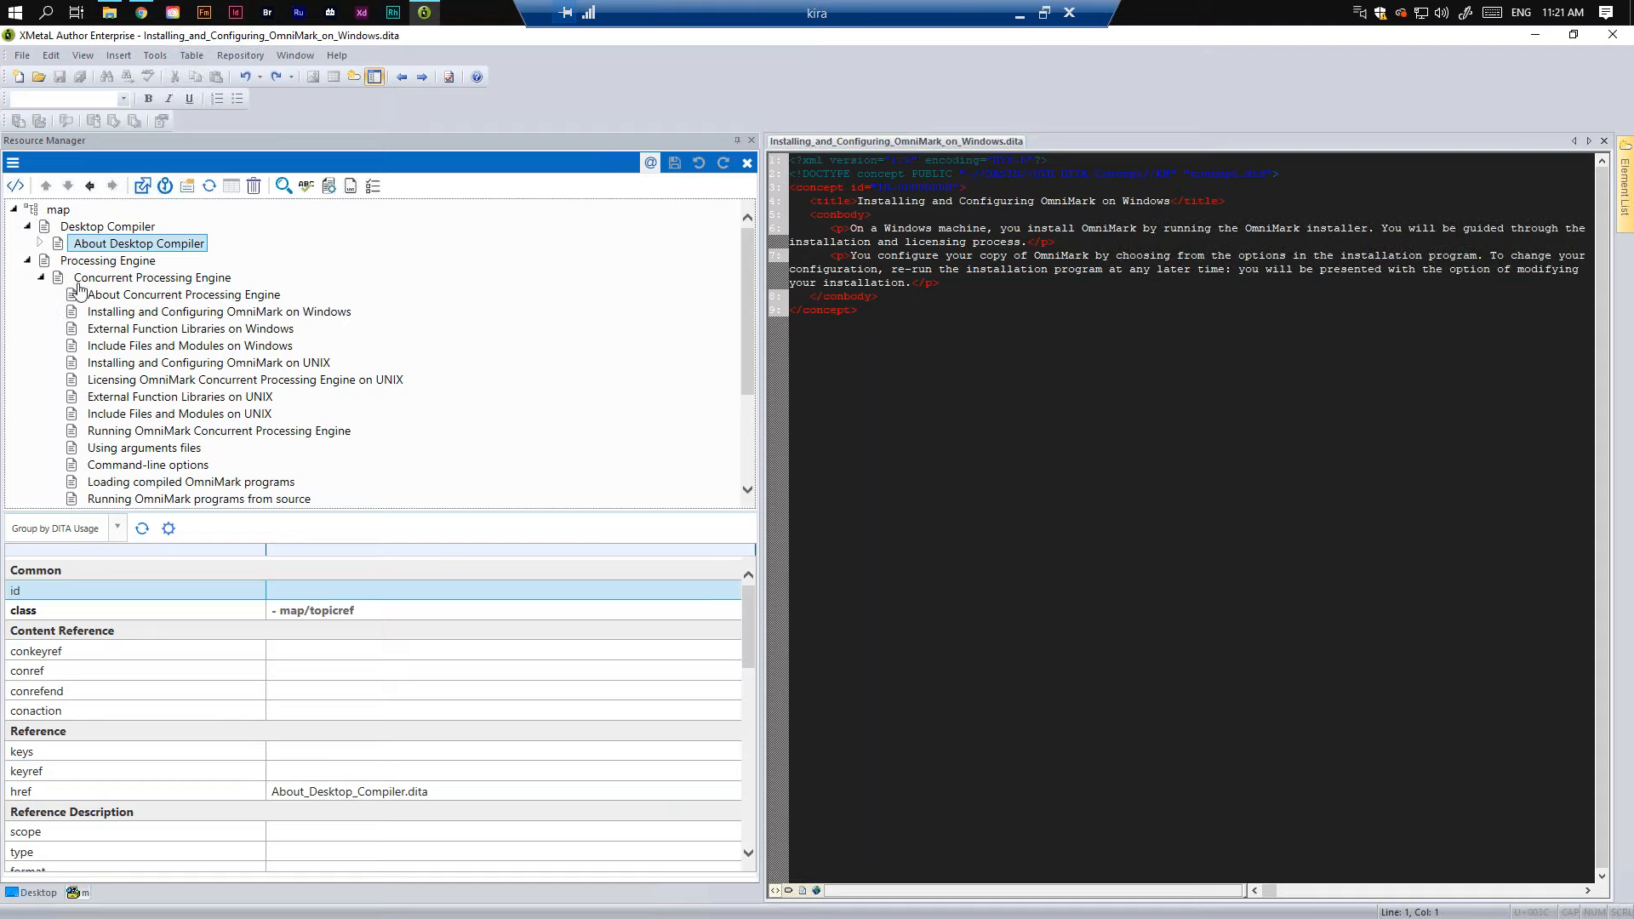
{"action": "left_click", "coordinate": [215, 315]}
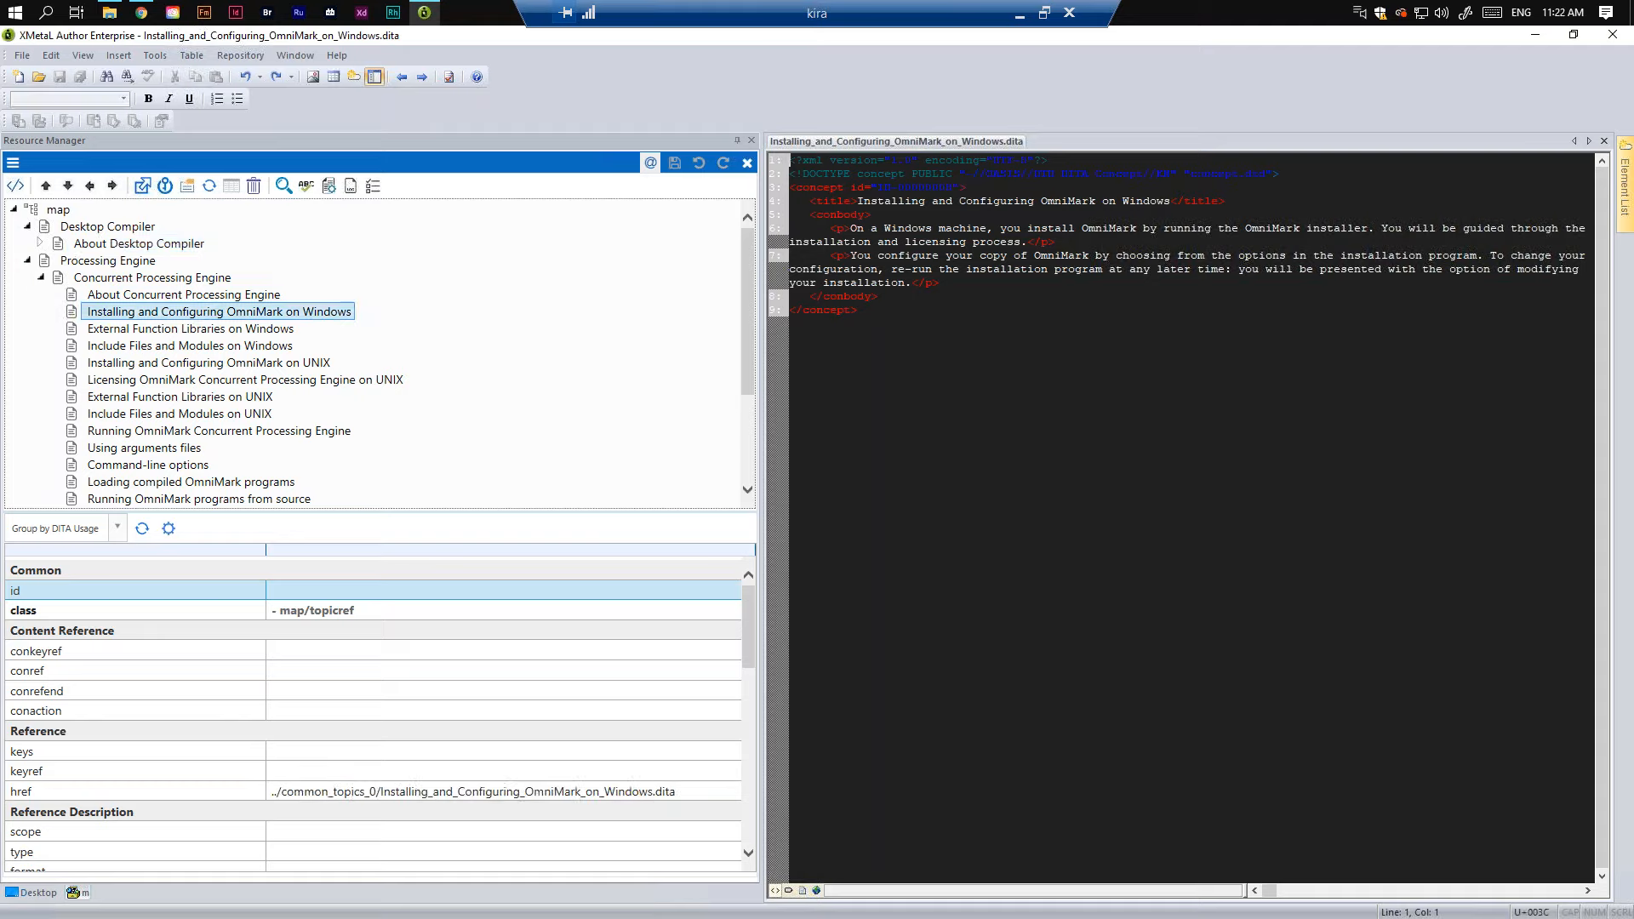
{"action": "left_click", "coordinate": [277, 792]}
{"action": "left_click_drag", "start_coordinate": [281, 792], "coordinate": [377, 792]}
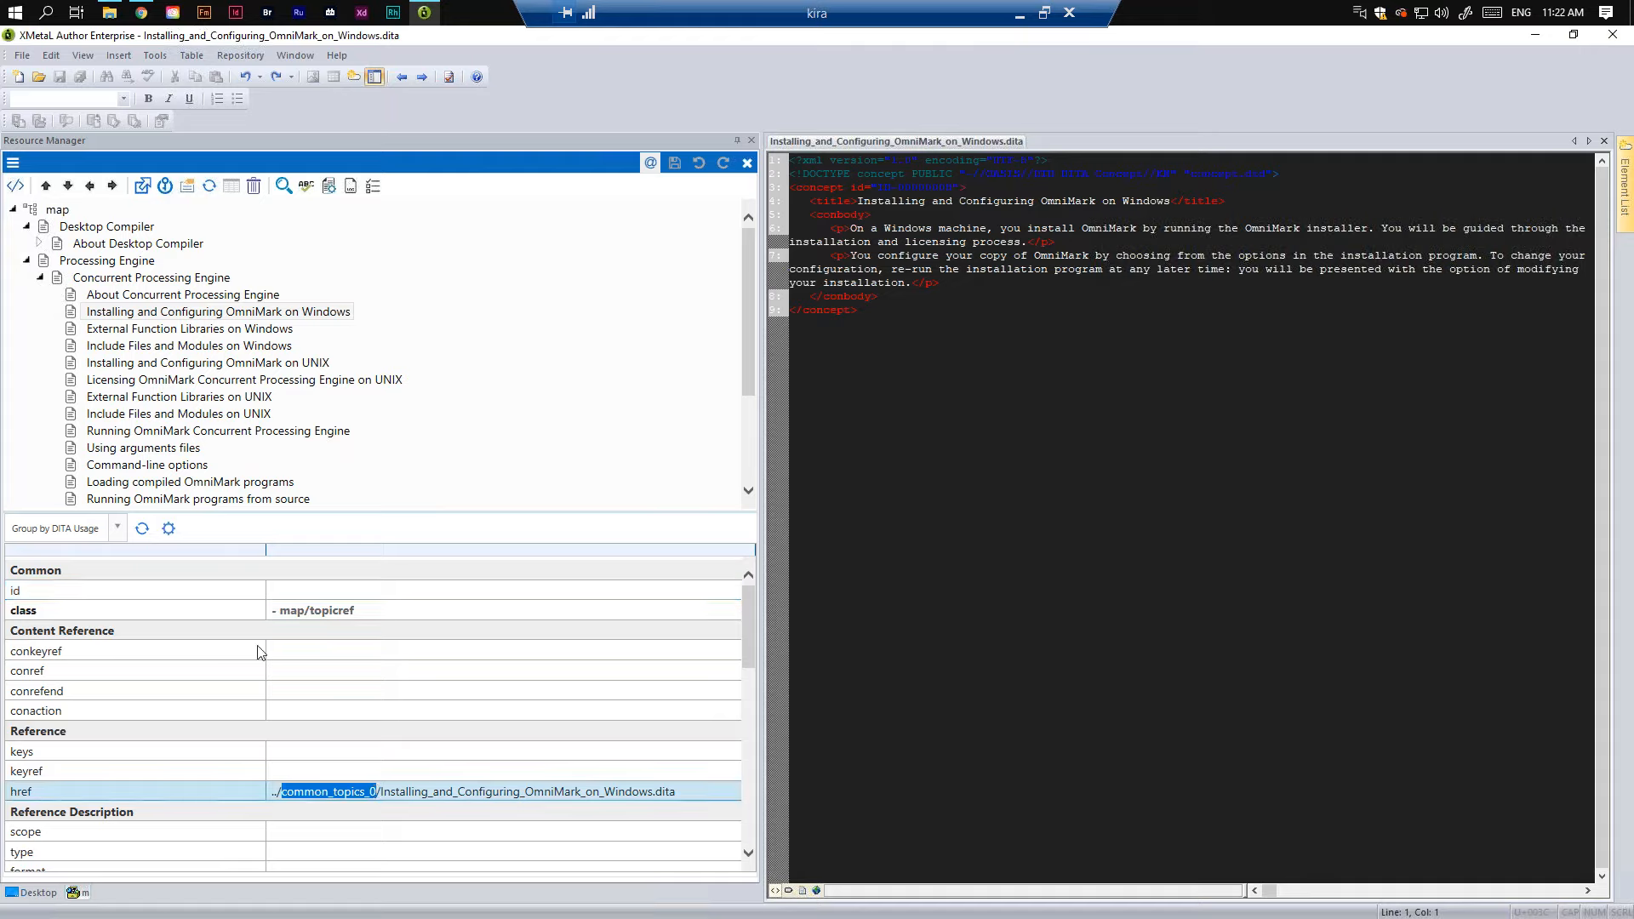
Step: Inspect the hrefs of the Windows installation topic and the Using arguments files topic under About Batch Compiler
{"action": "left_click", "coordinate": [40, 278]}
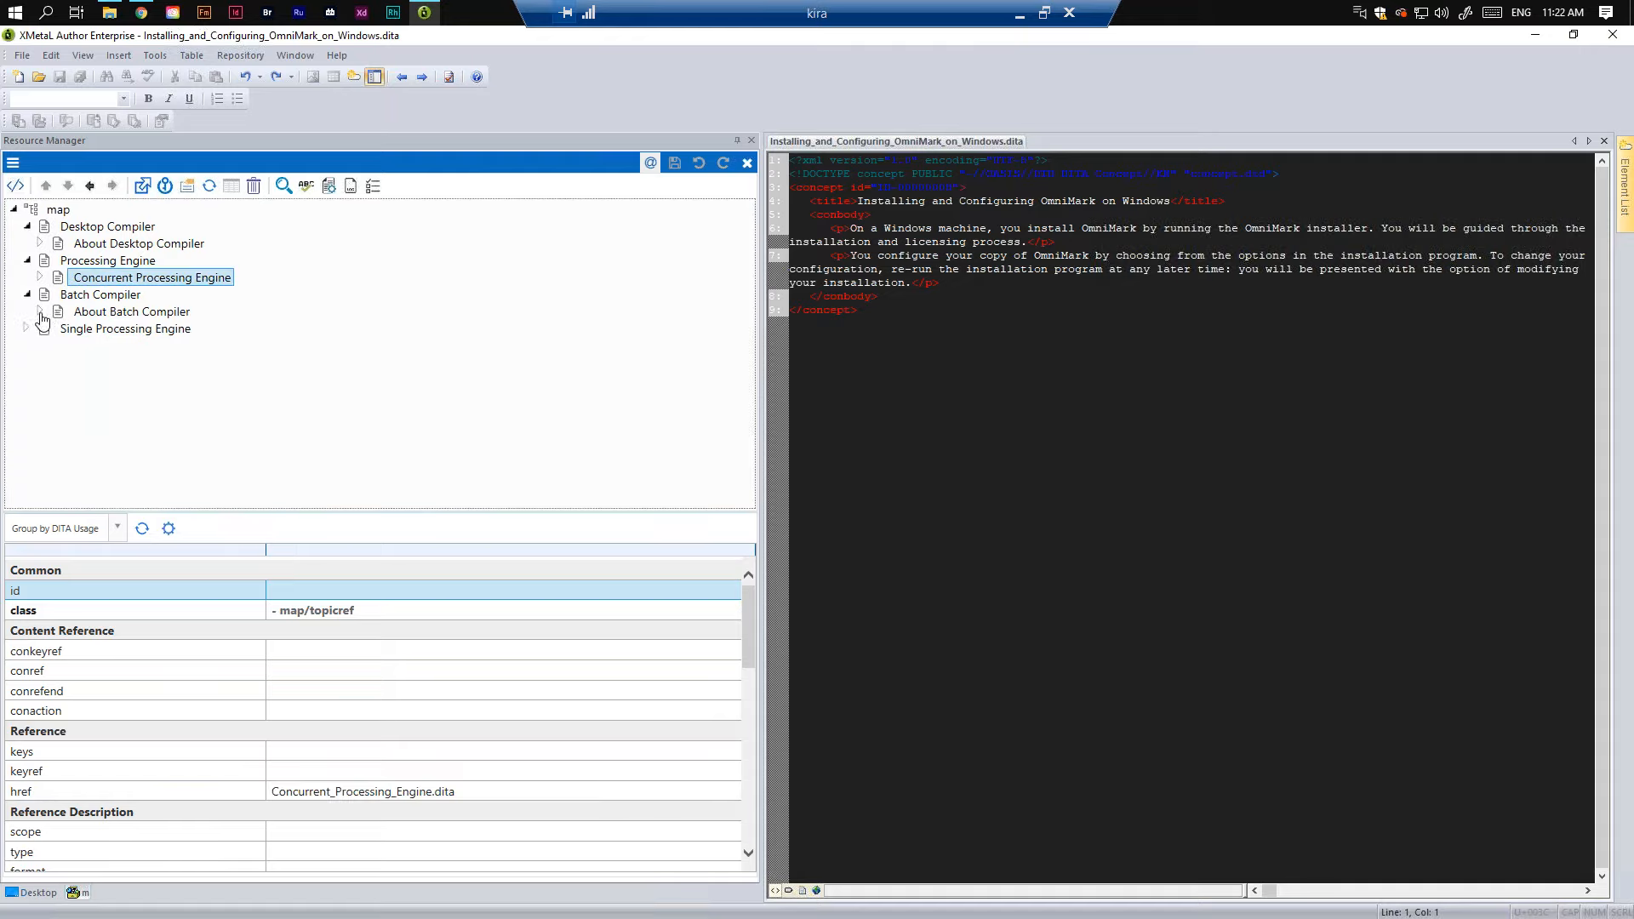
{"action": "left_click", "coordinate": [40, 311]}
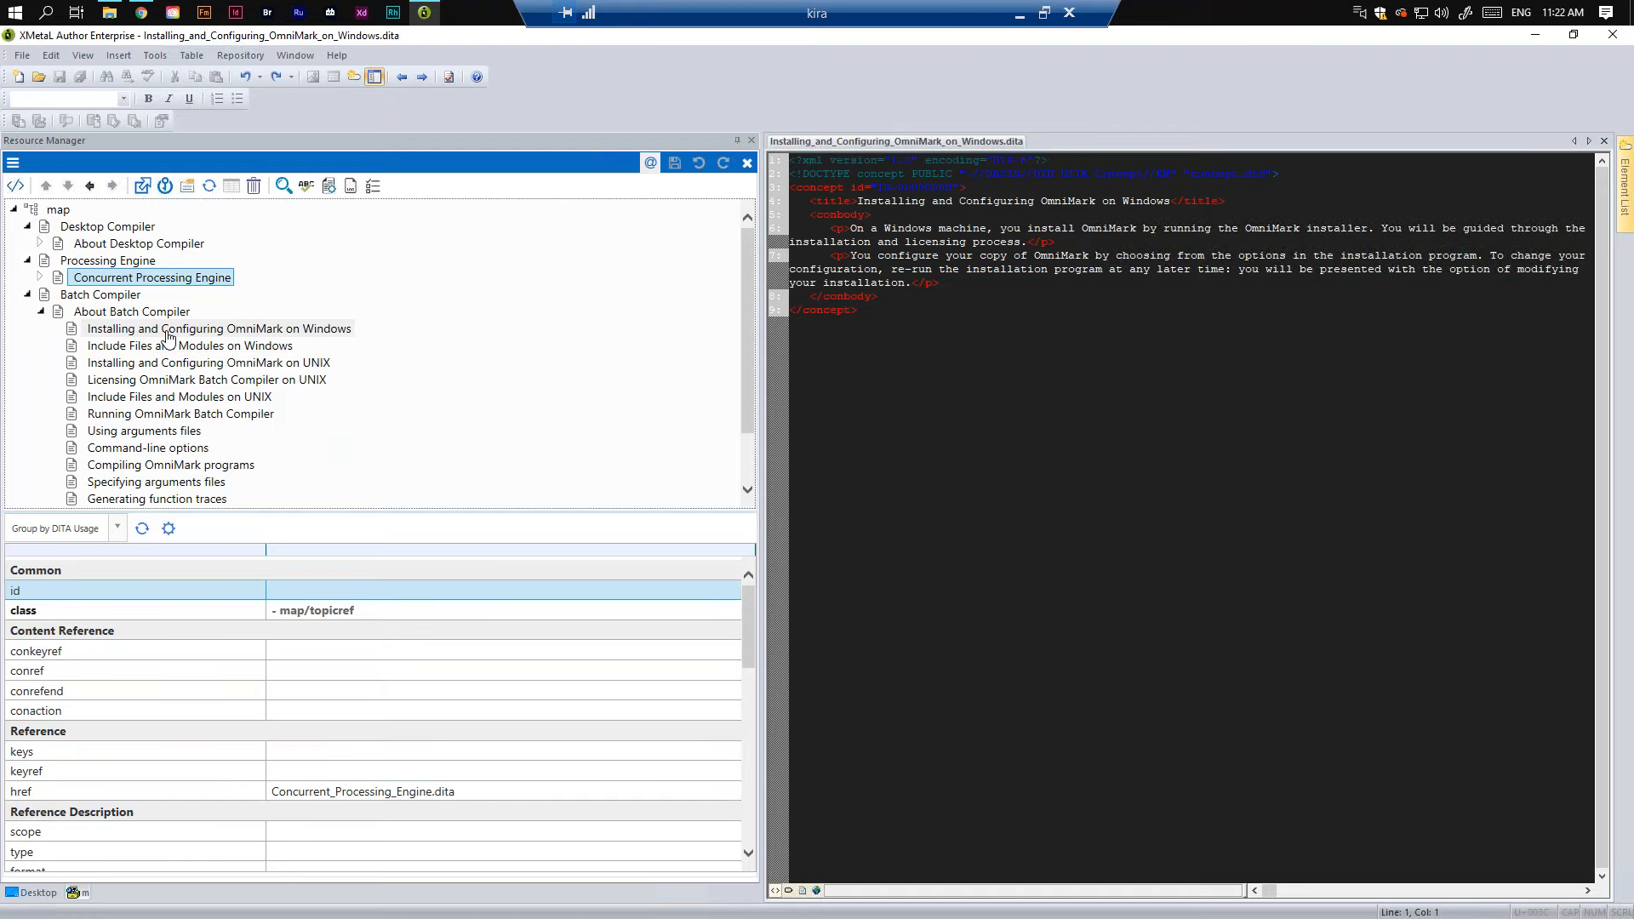
{"action": "left_click", "coordinate": [168, 331]}
{"action": "left_click", "coordinate": [274, 791]}
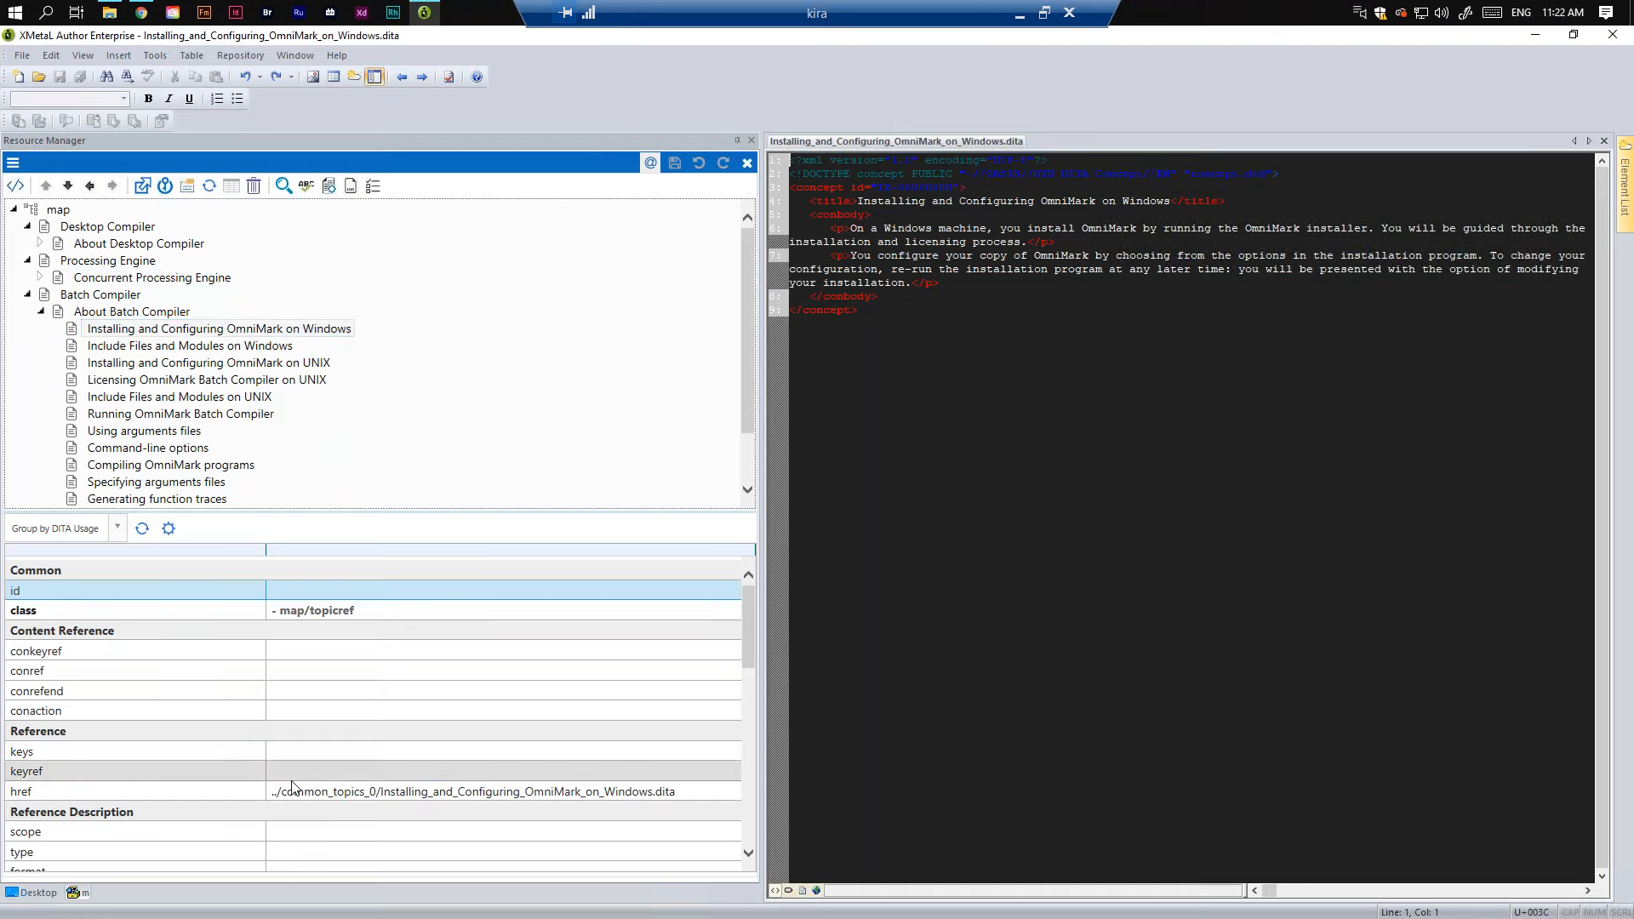
{"action": "left_click_drag", "start_coordinate": [282, 792], "coordinate": [428, 791]}
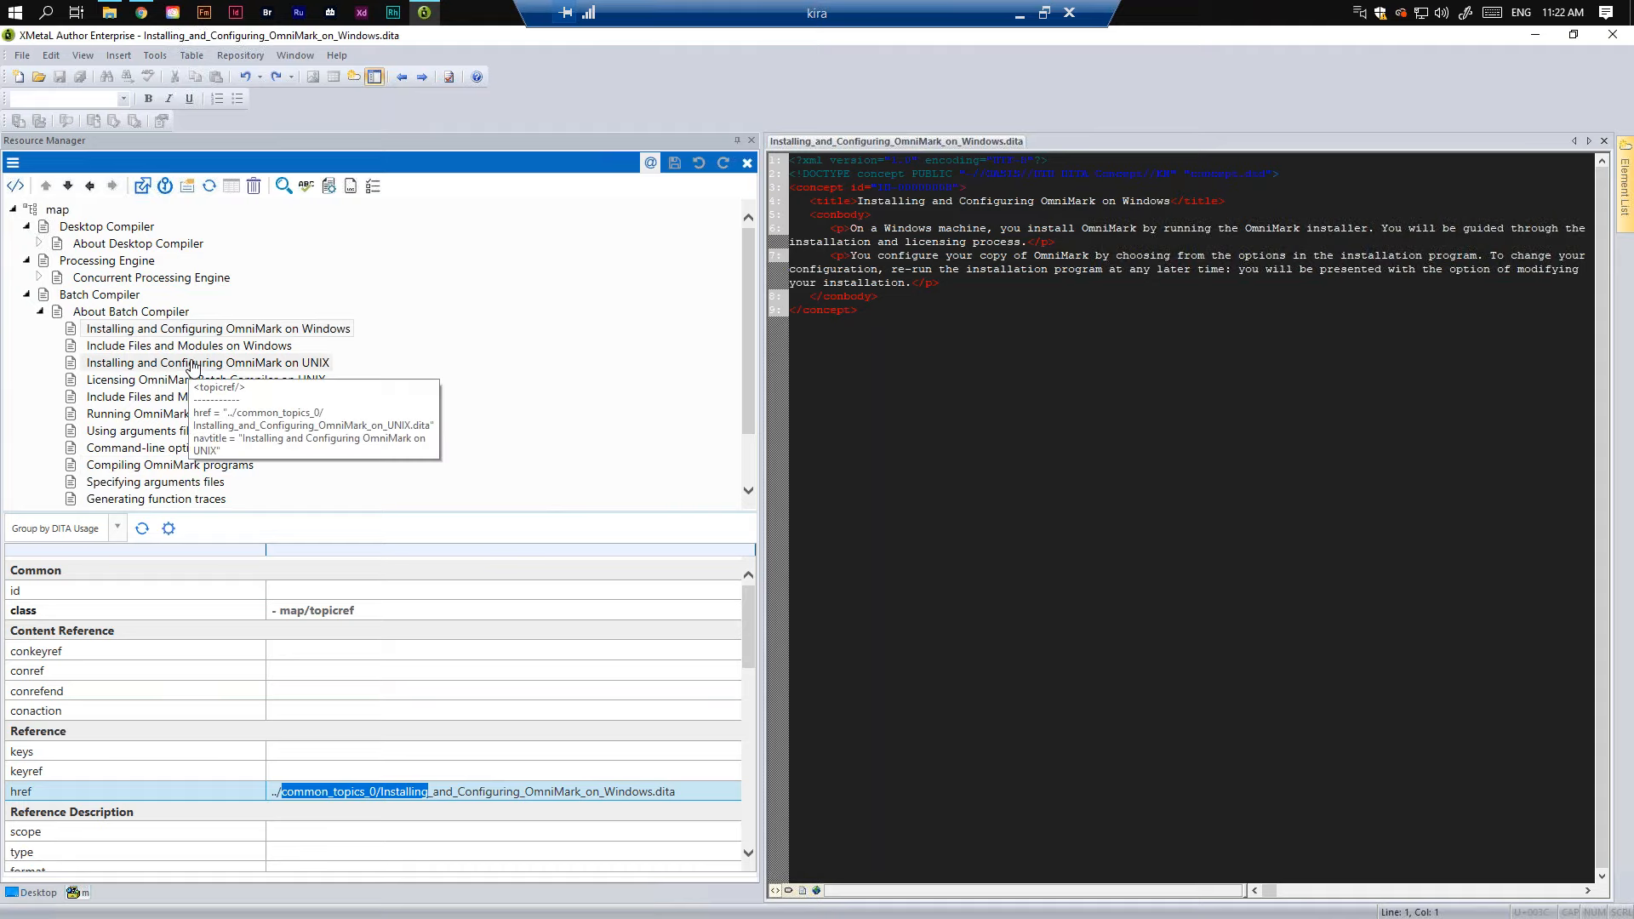
{"action": "left_click", "coordinate": [147, 432]}
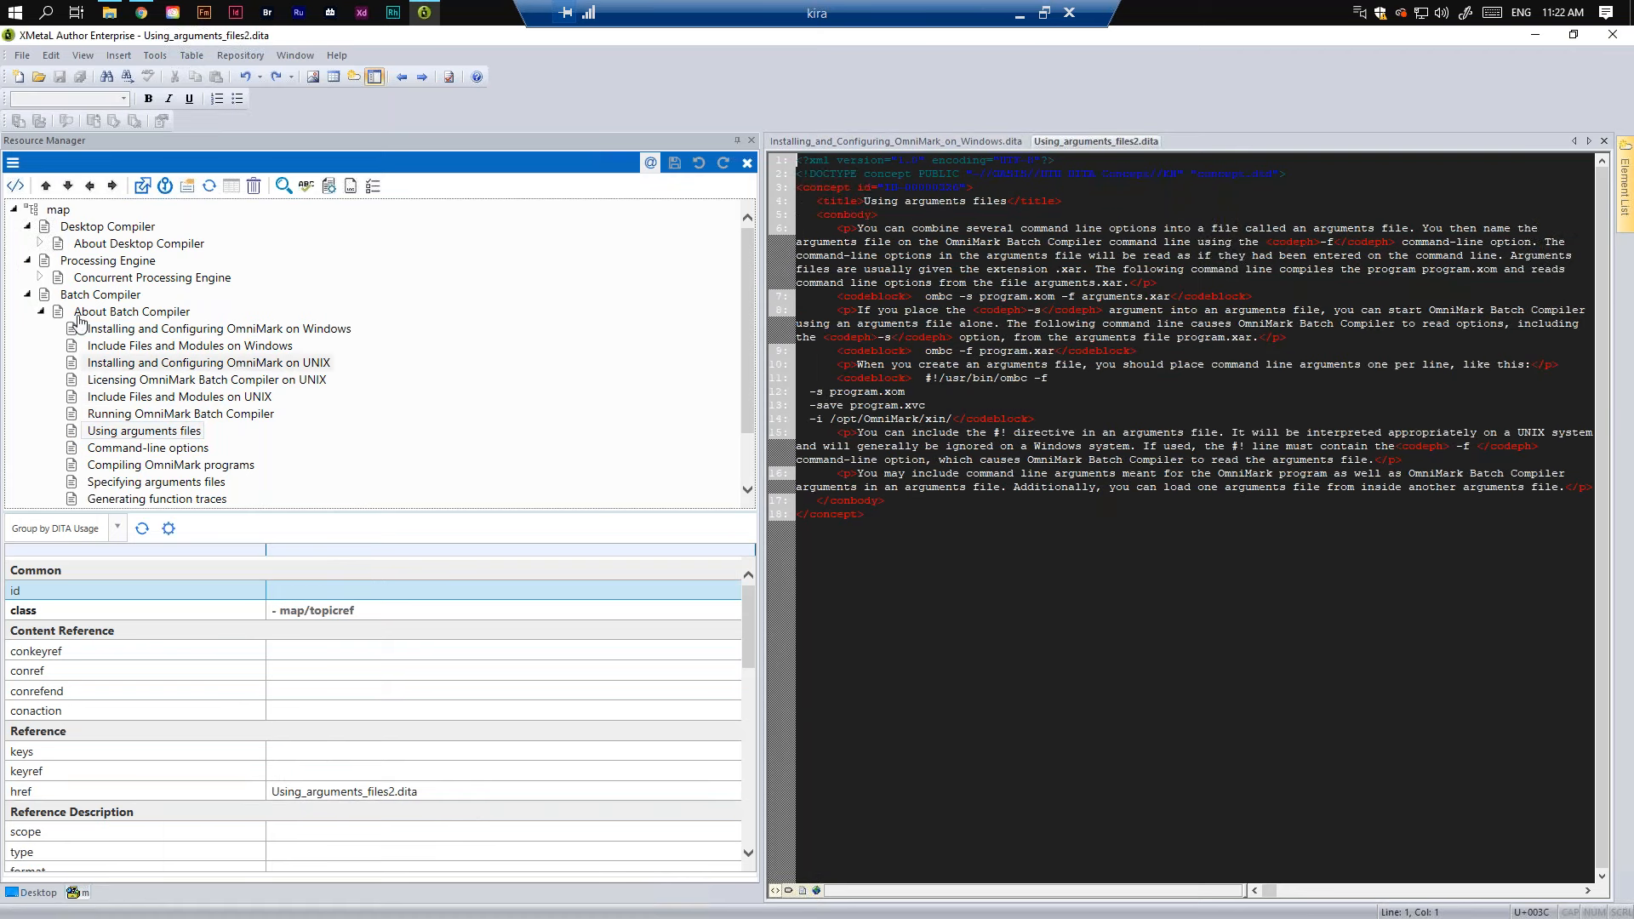
Step: Collapse About Batch Compiler and check the href of the Windows installation topic under About Single Processing Engine
{"action": "left_click", "coordinate": [41, 312]}
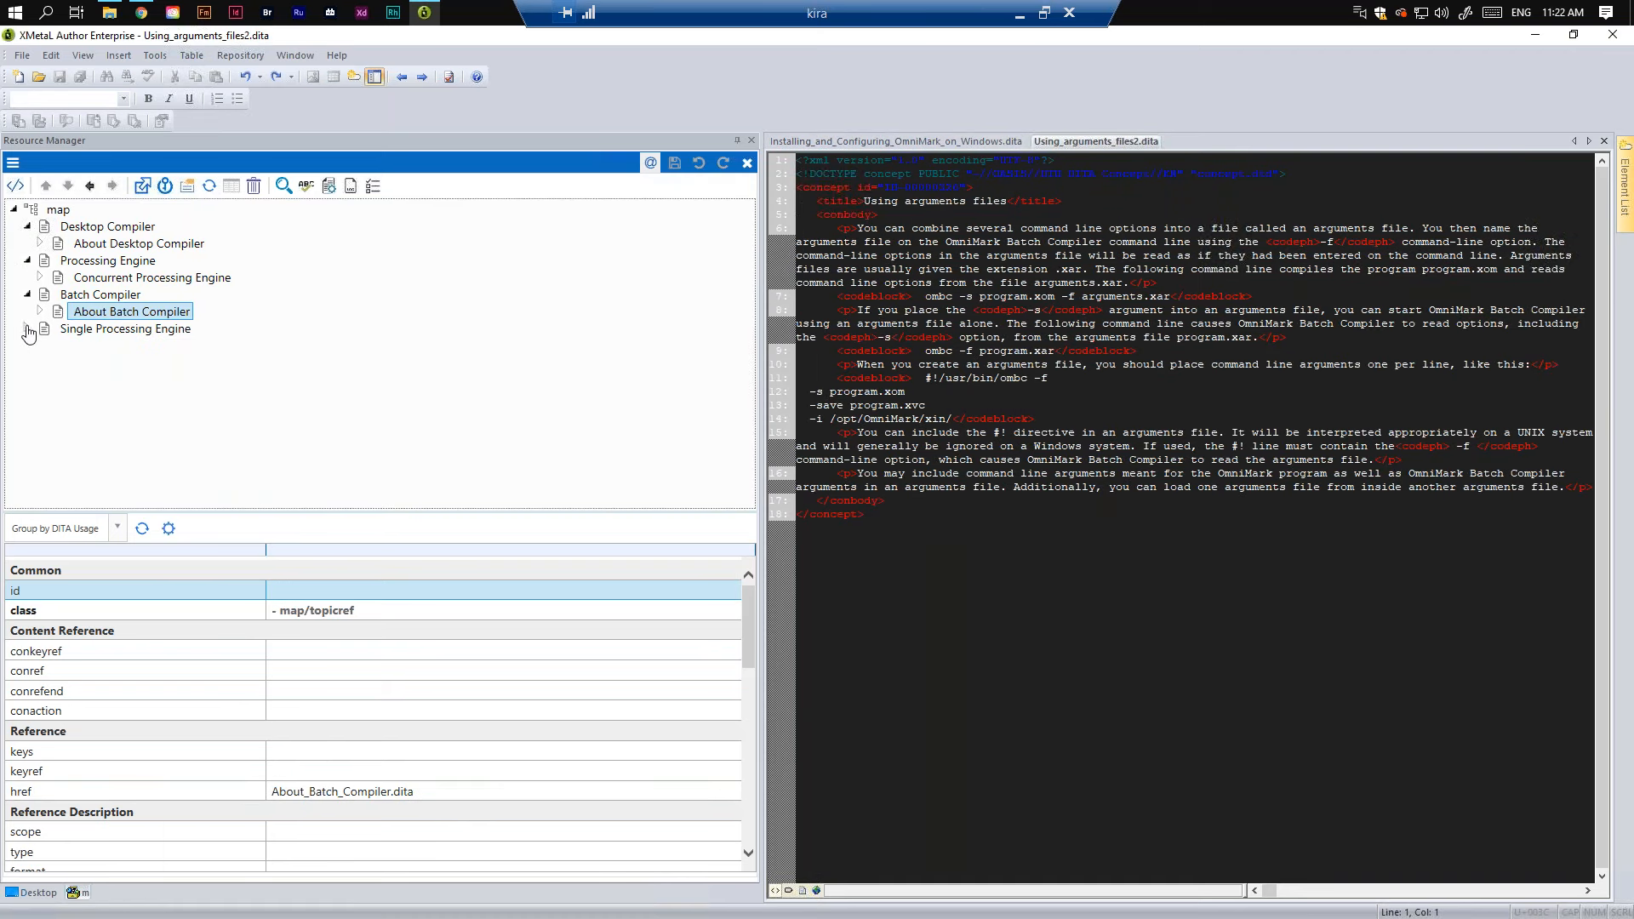
{"action": "left_click", "coordinate": [25, 329]}
{"action": "left_click", "coordinate": [41, 346]}
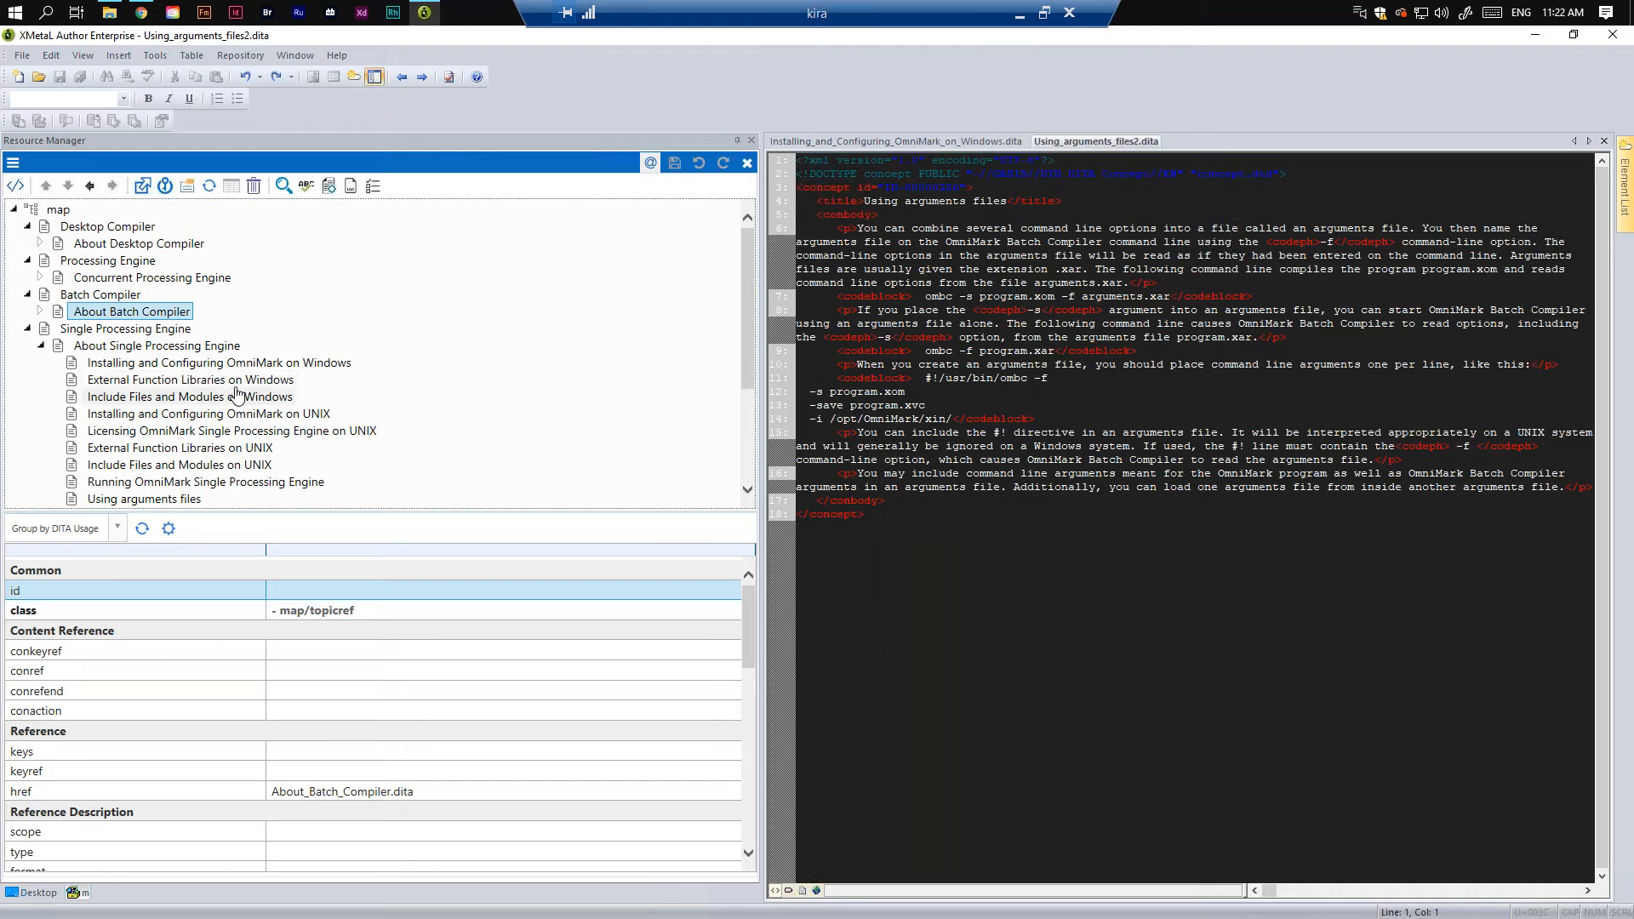
{"action": "double_click", "coordinate": [247, 363]}
{"action": "left_click", "coordinate": [281, 792]}
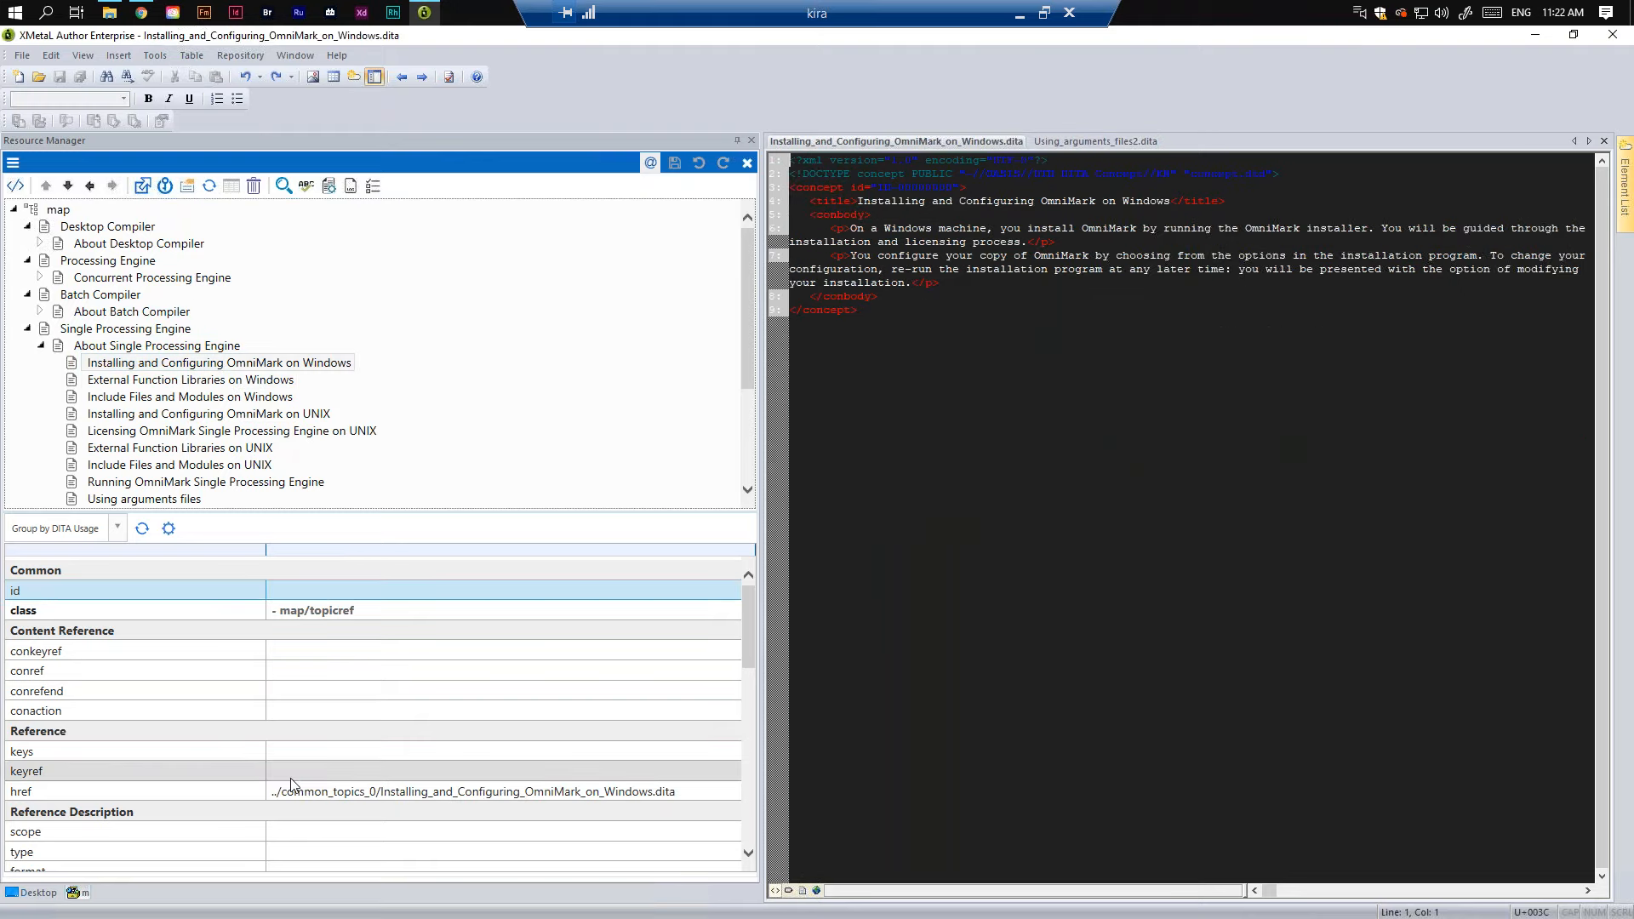
{"action": "left_click_drag", "start_coordinate": [281, 791], "coordinate": [656, 792]}
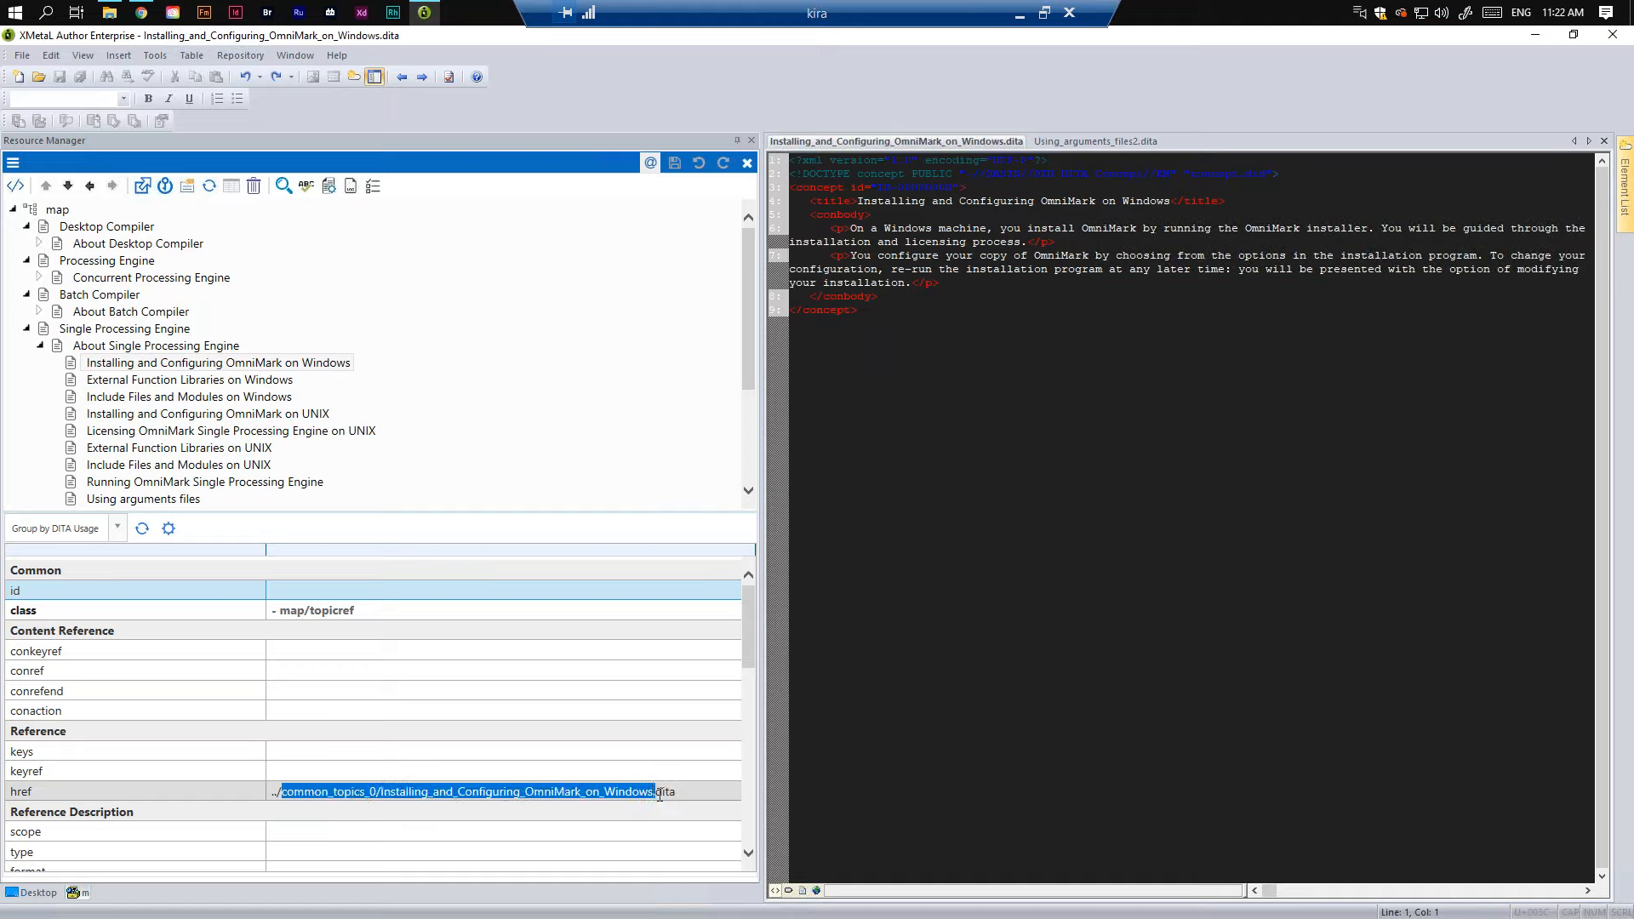
Step: Close XMetaL and open map.ditamap from the MIF-VM folder of 20_collection_0
{"action": "left_click", "coordinate": [1613, 35]}
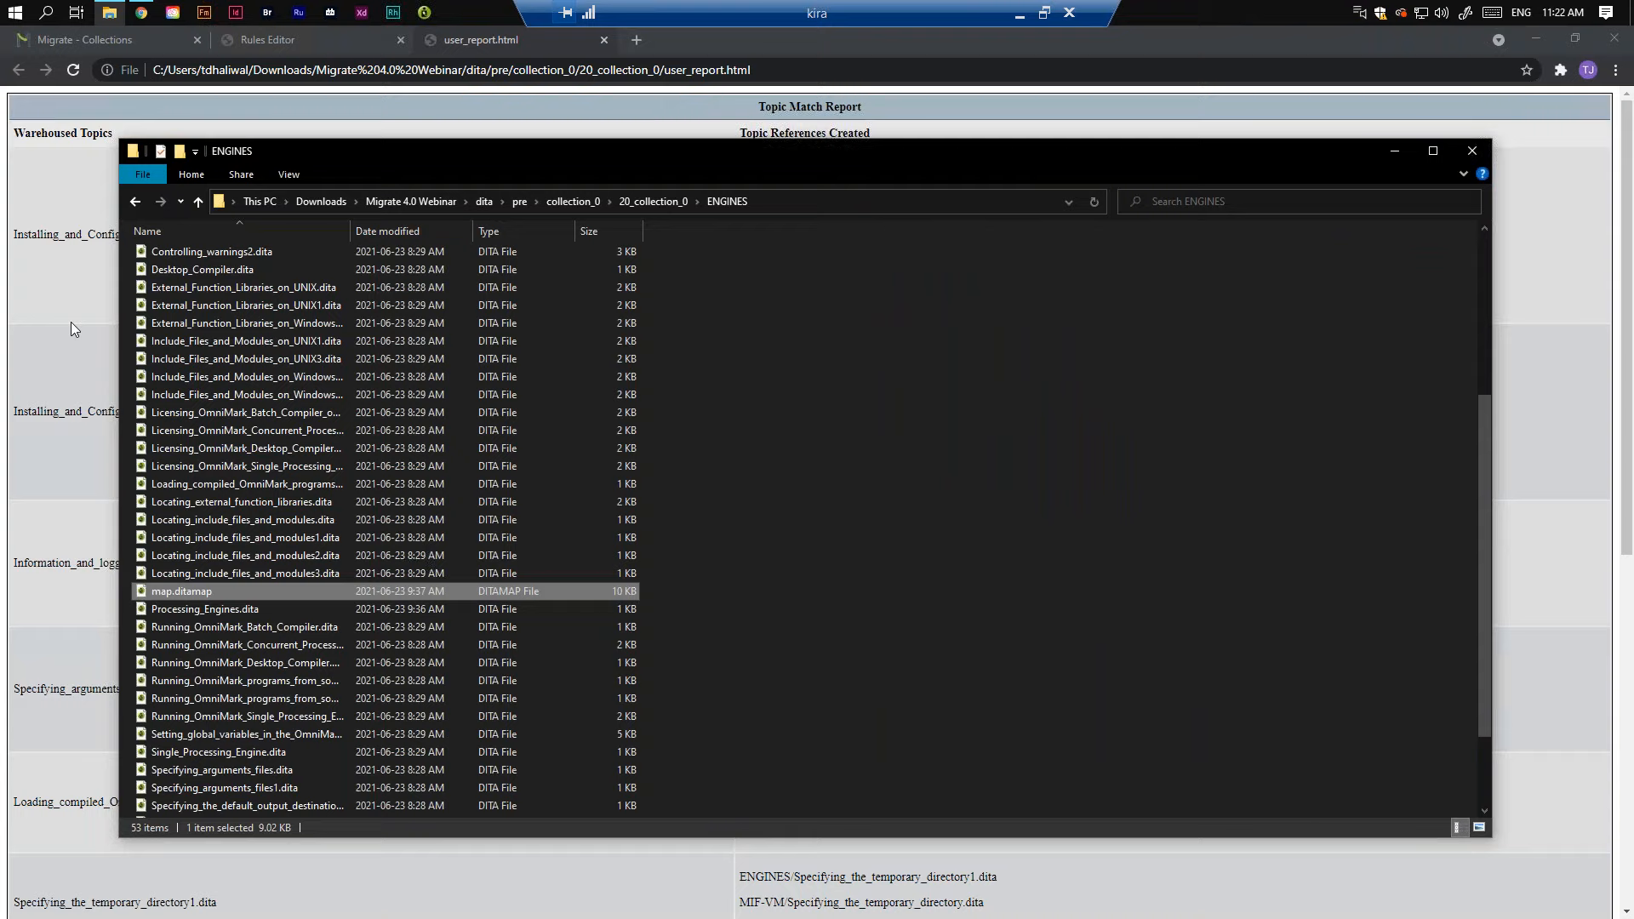
{"action": "left_click", "coordinate": [136, 197]}
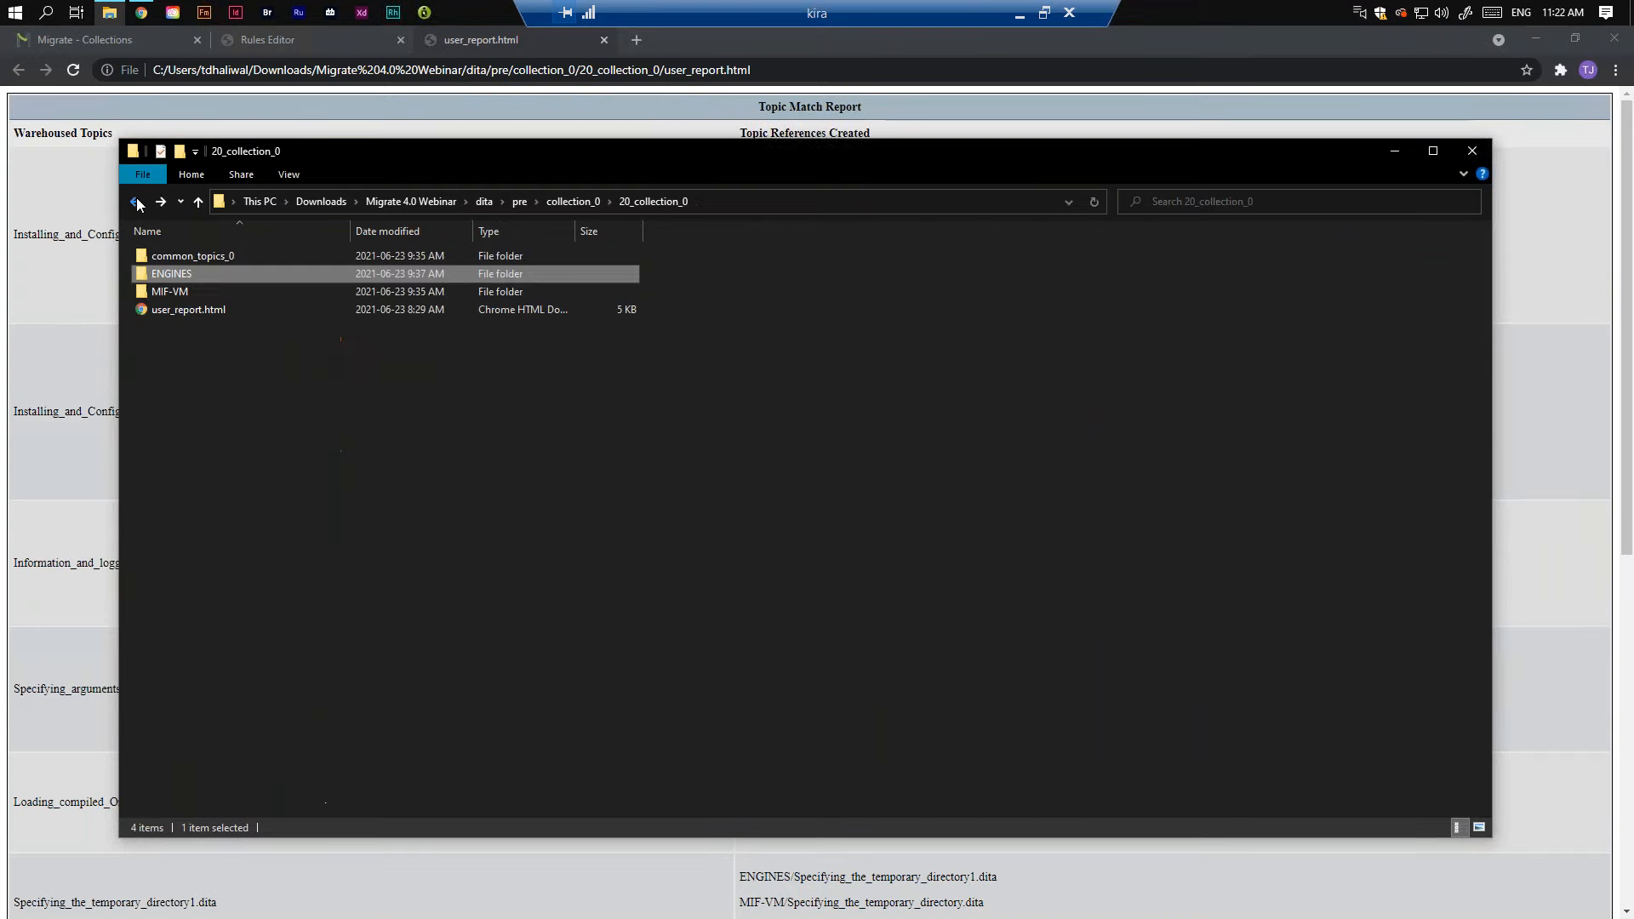
{"action": "double_click", "coordinate": [184, 292]}
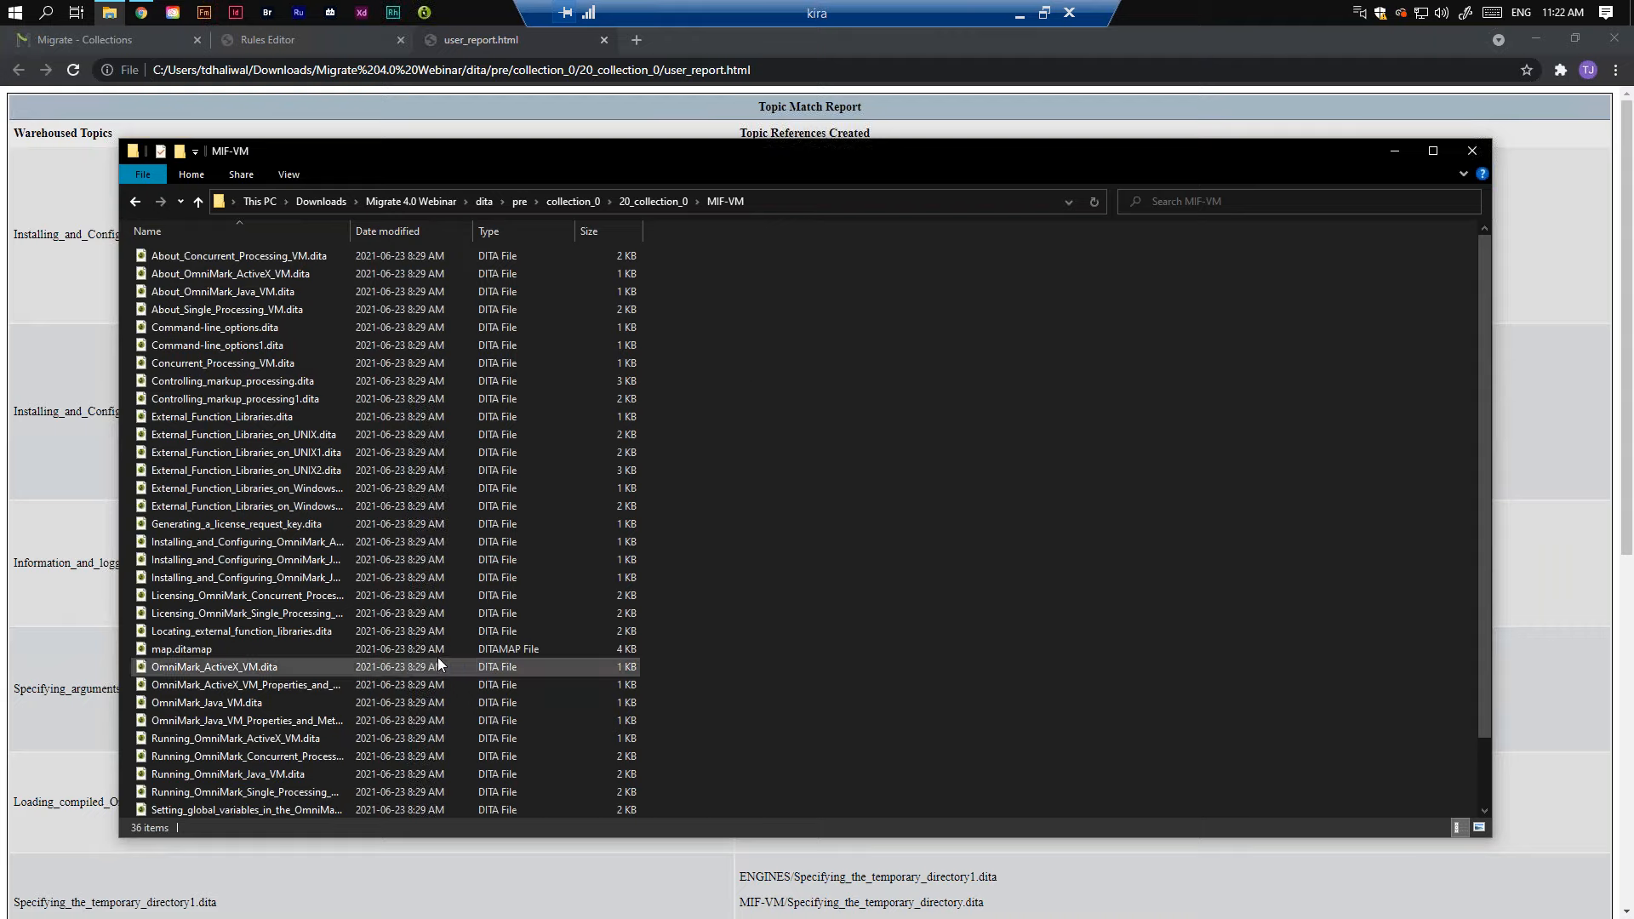
{"action": "double_click", "coordinate": [213, 650]}
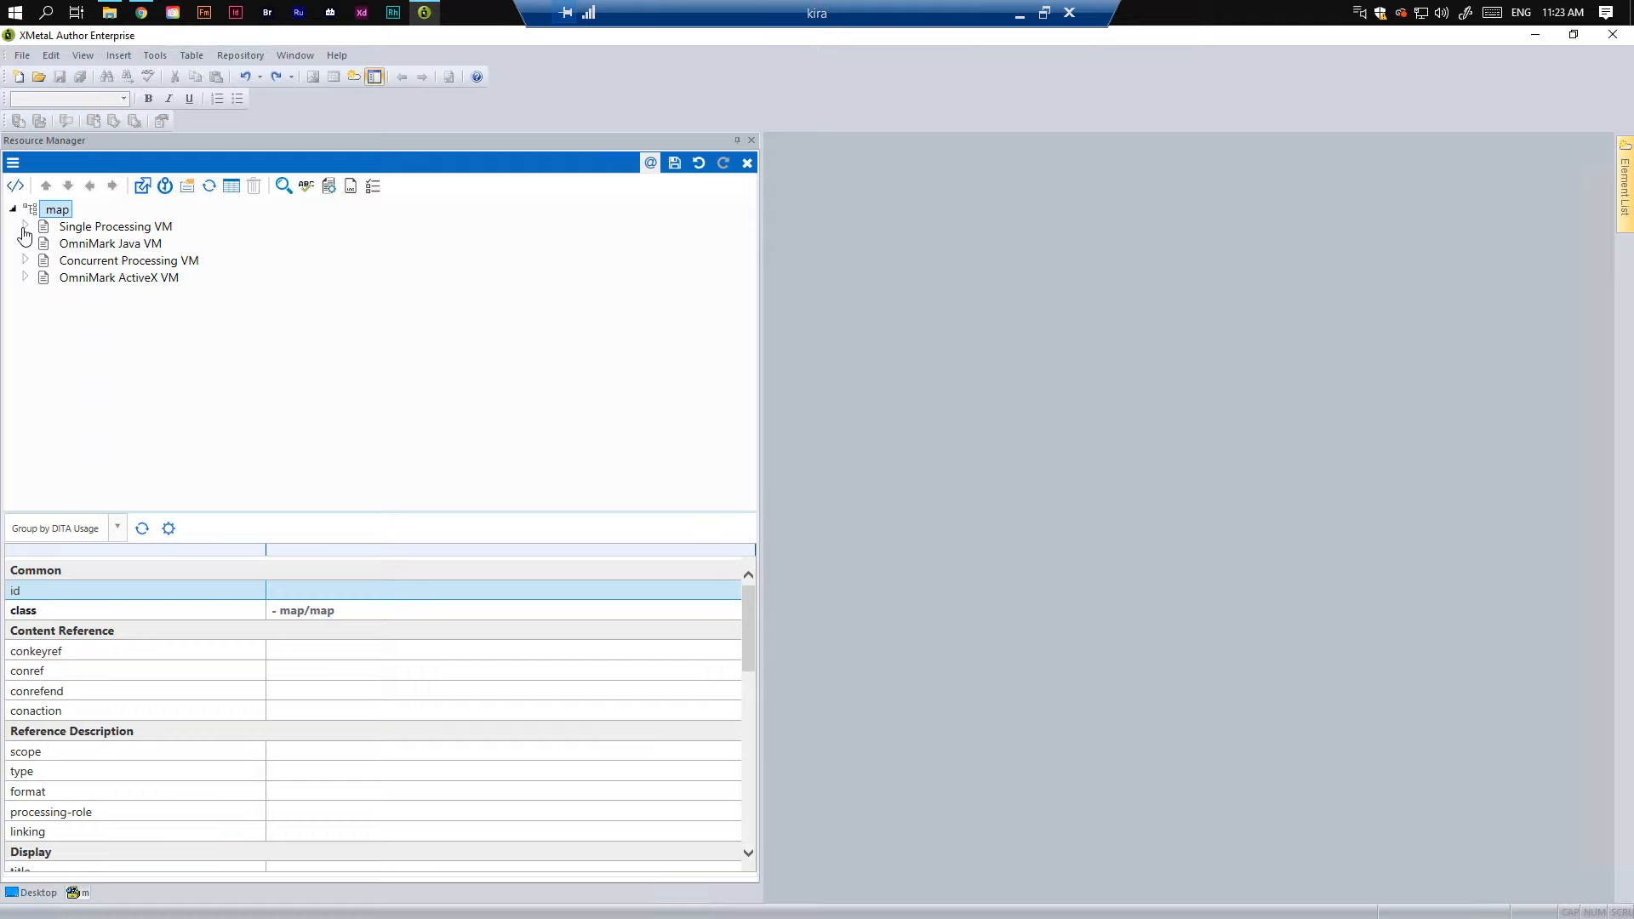
Step: Open the Windows installation topic under About Single Processing VM and check the warehouse folder in its href
{"action": "left_click", "coordinate": [26, 226]}
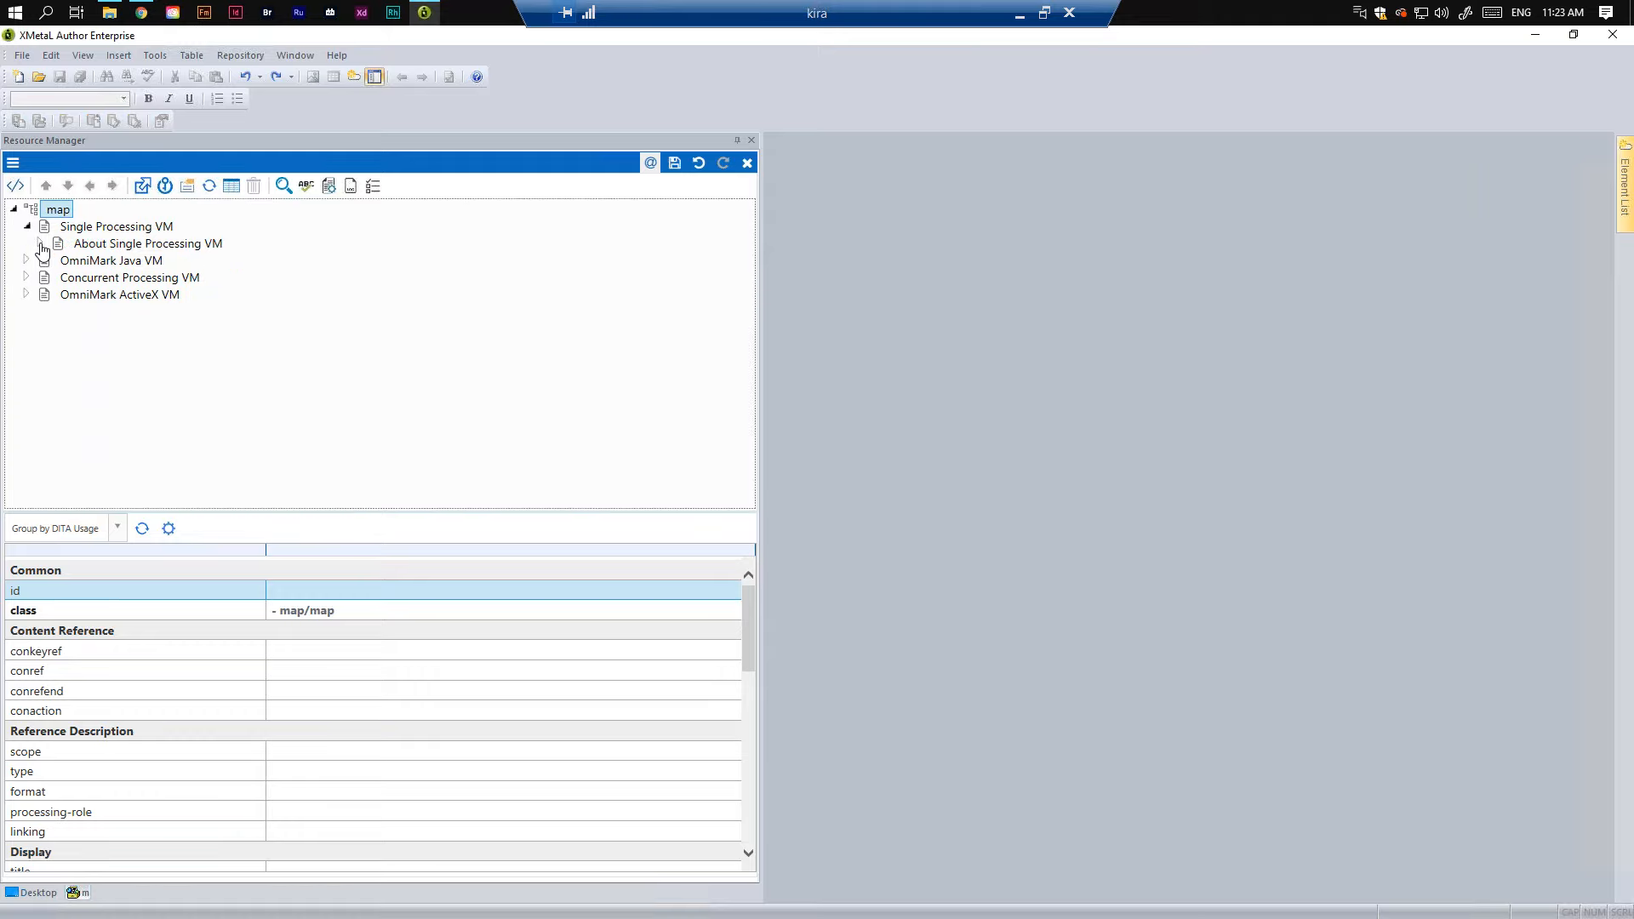
{"action": "left_click", "coordinate": [41, 244]}
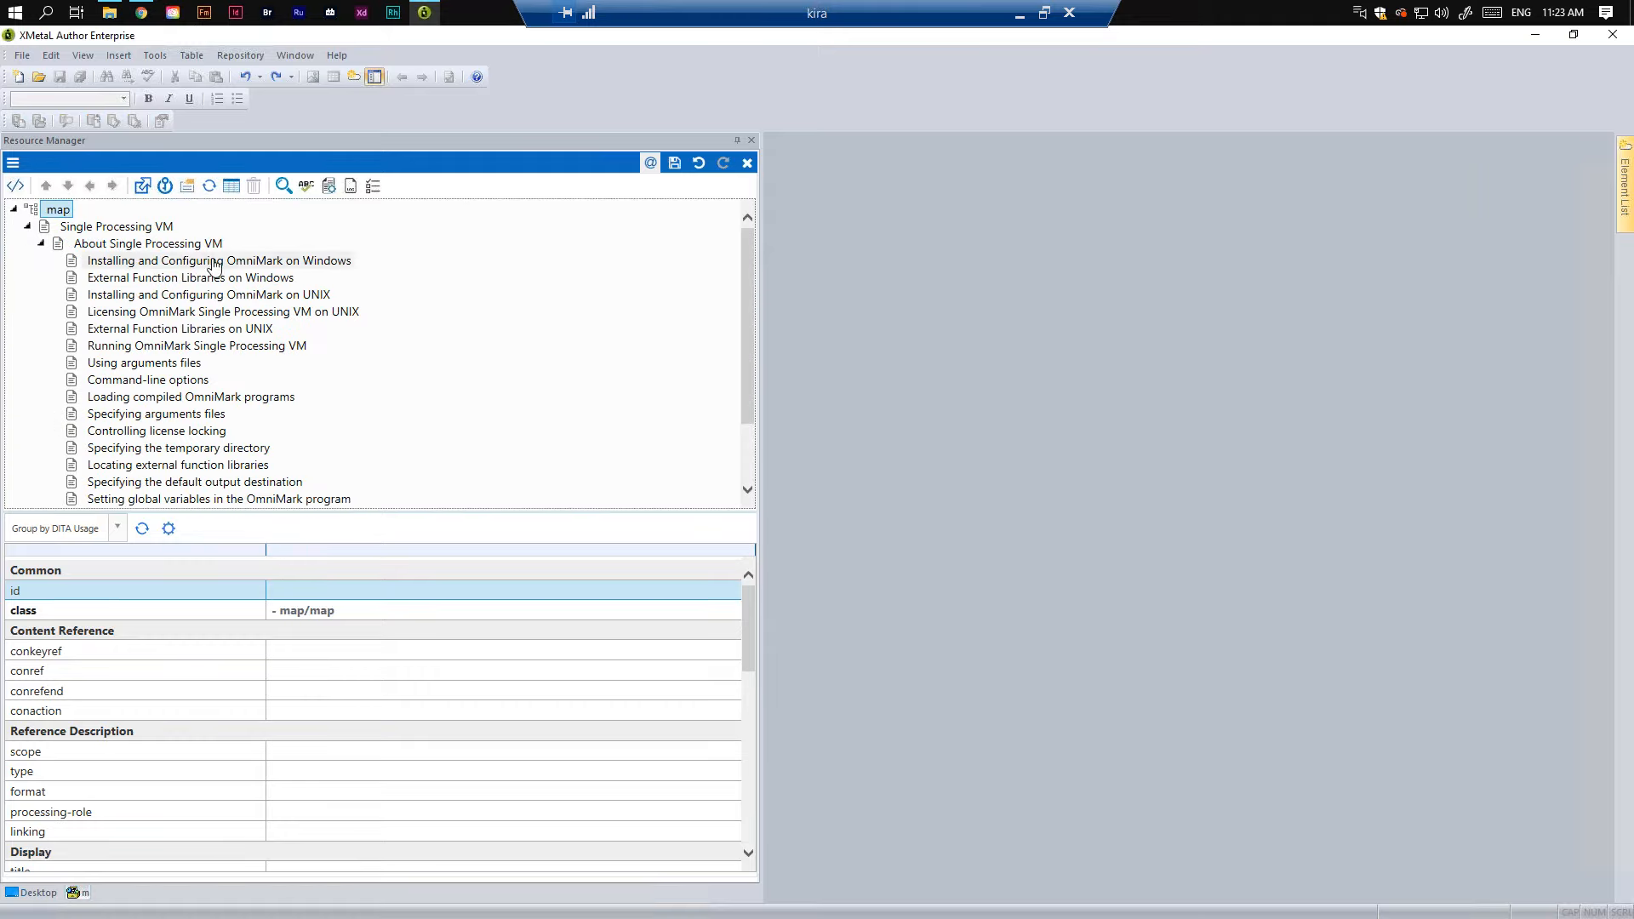
{"action": "left_click", "coordinate": [215, 262]}
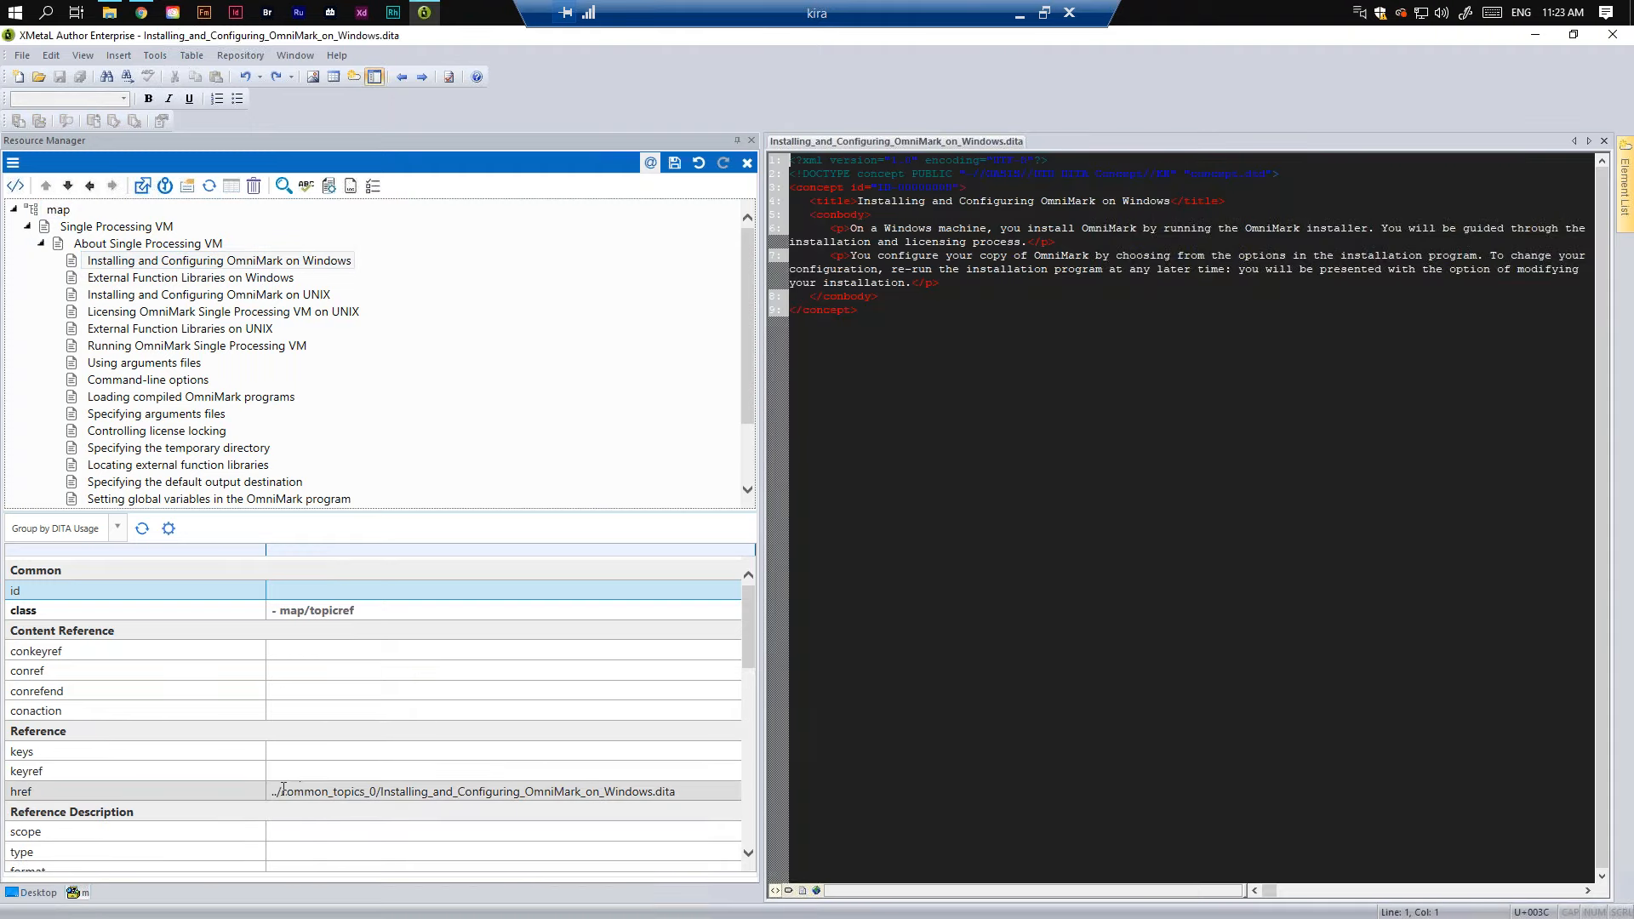
{"action": "left_click_drag", "start_coordinate": [281, 791], "coordinate": [380, 792]}
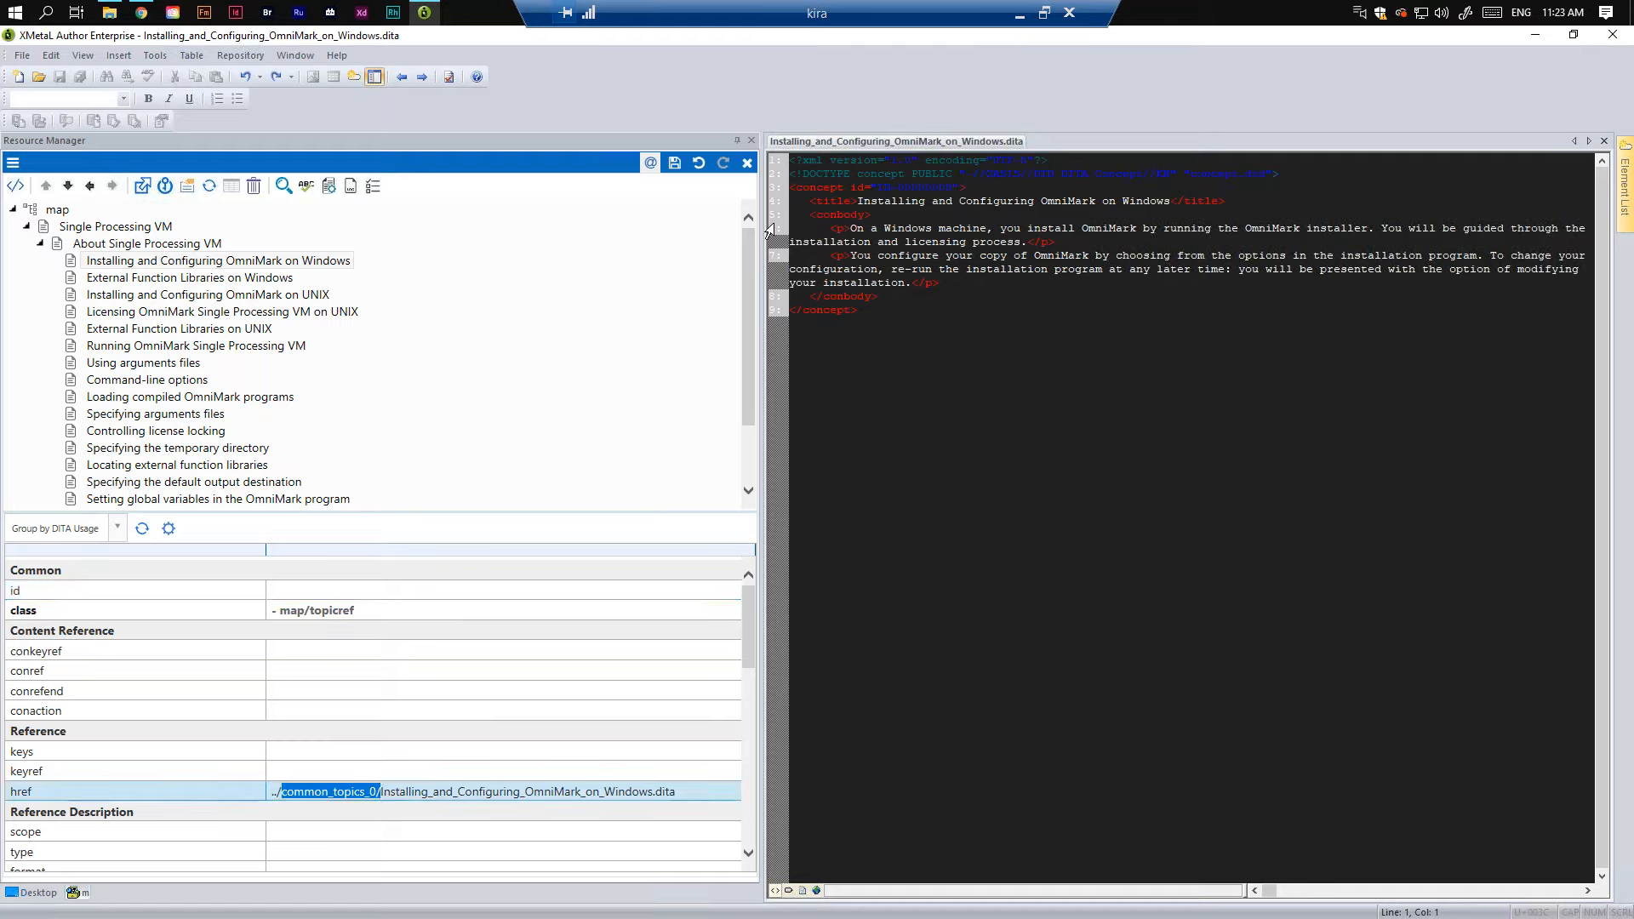
Step: Collapse About Single Processing VM and expand OmniMark Java VM down to the topics under About OmniMark Java VM
{"action": "left_click", "coordinate": [39, 243]}
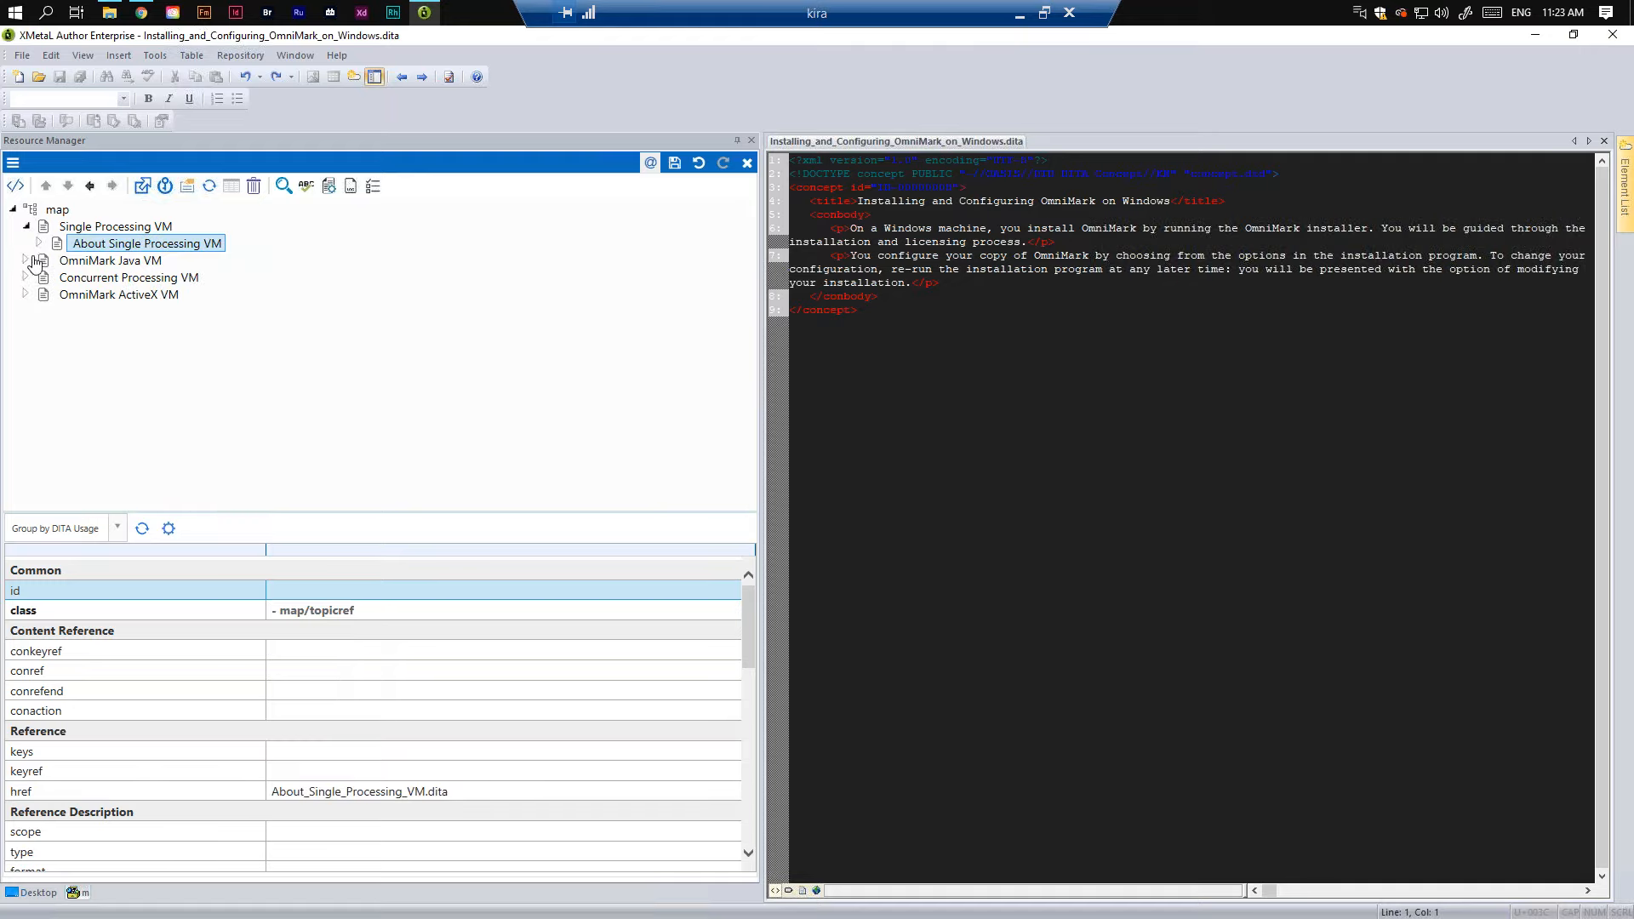
{"action": "key", "text": "Home"}
{"action": "left_click", "coordinate": [26, 261]}
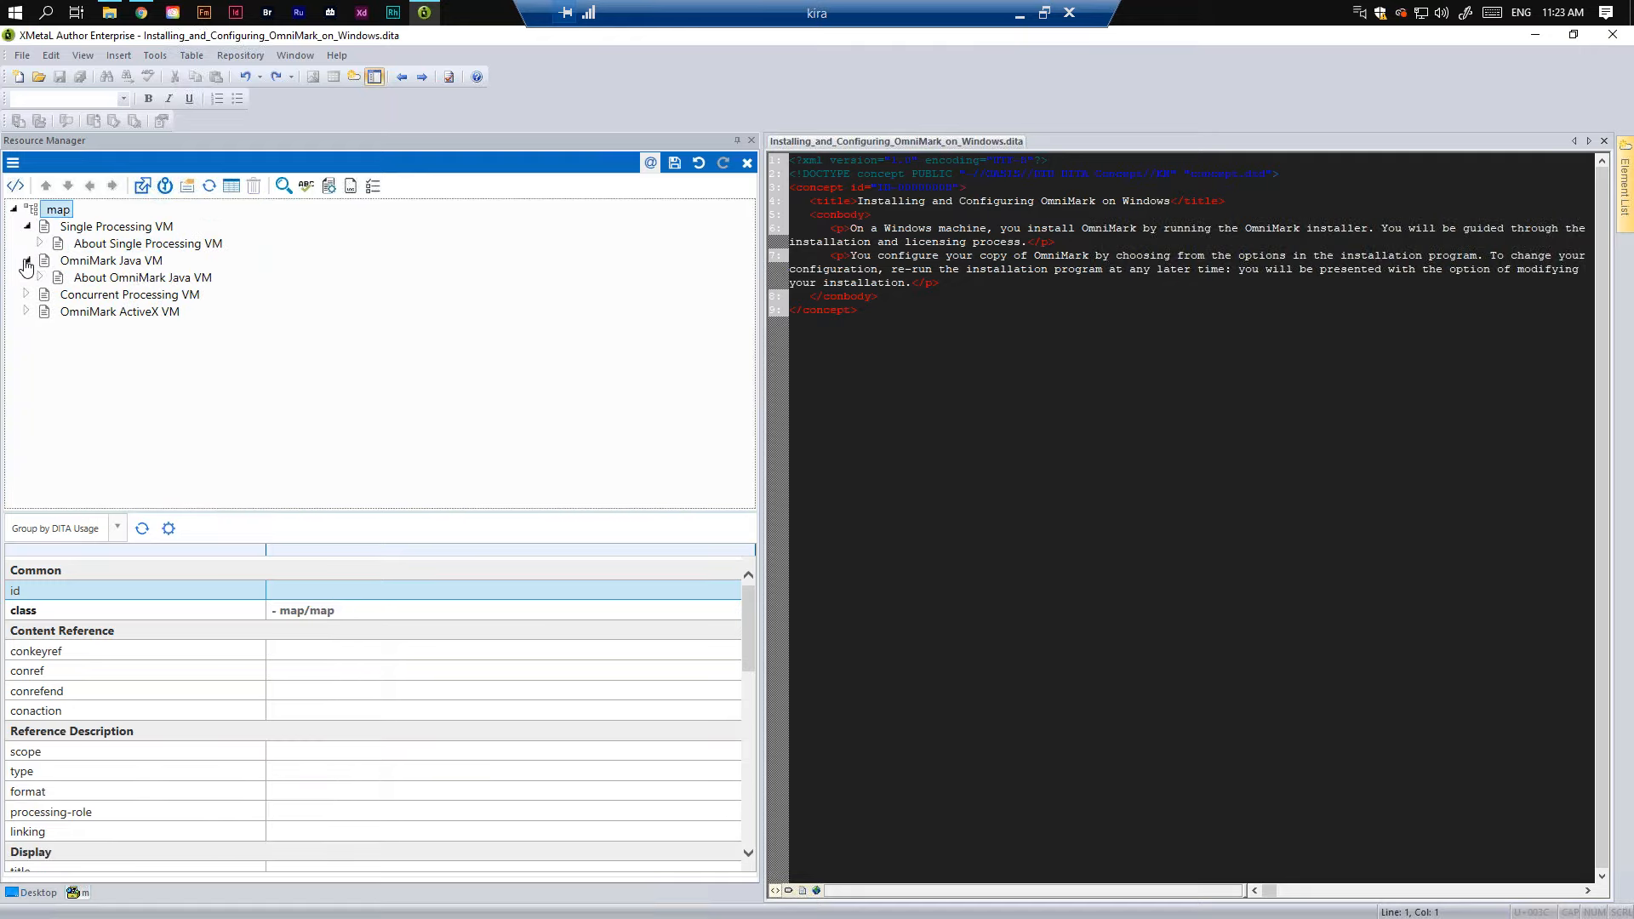
{"action": "left_click", "coordinate": [40, 279]}
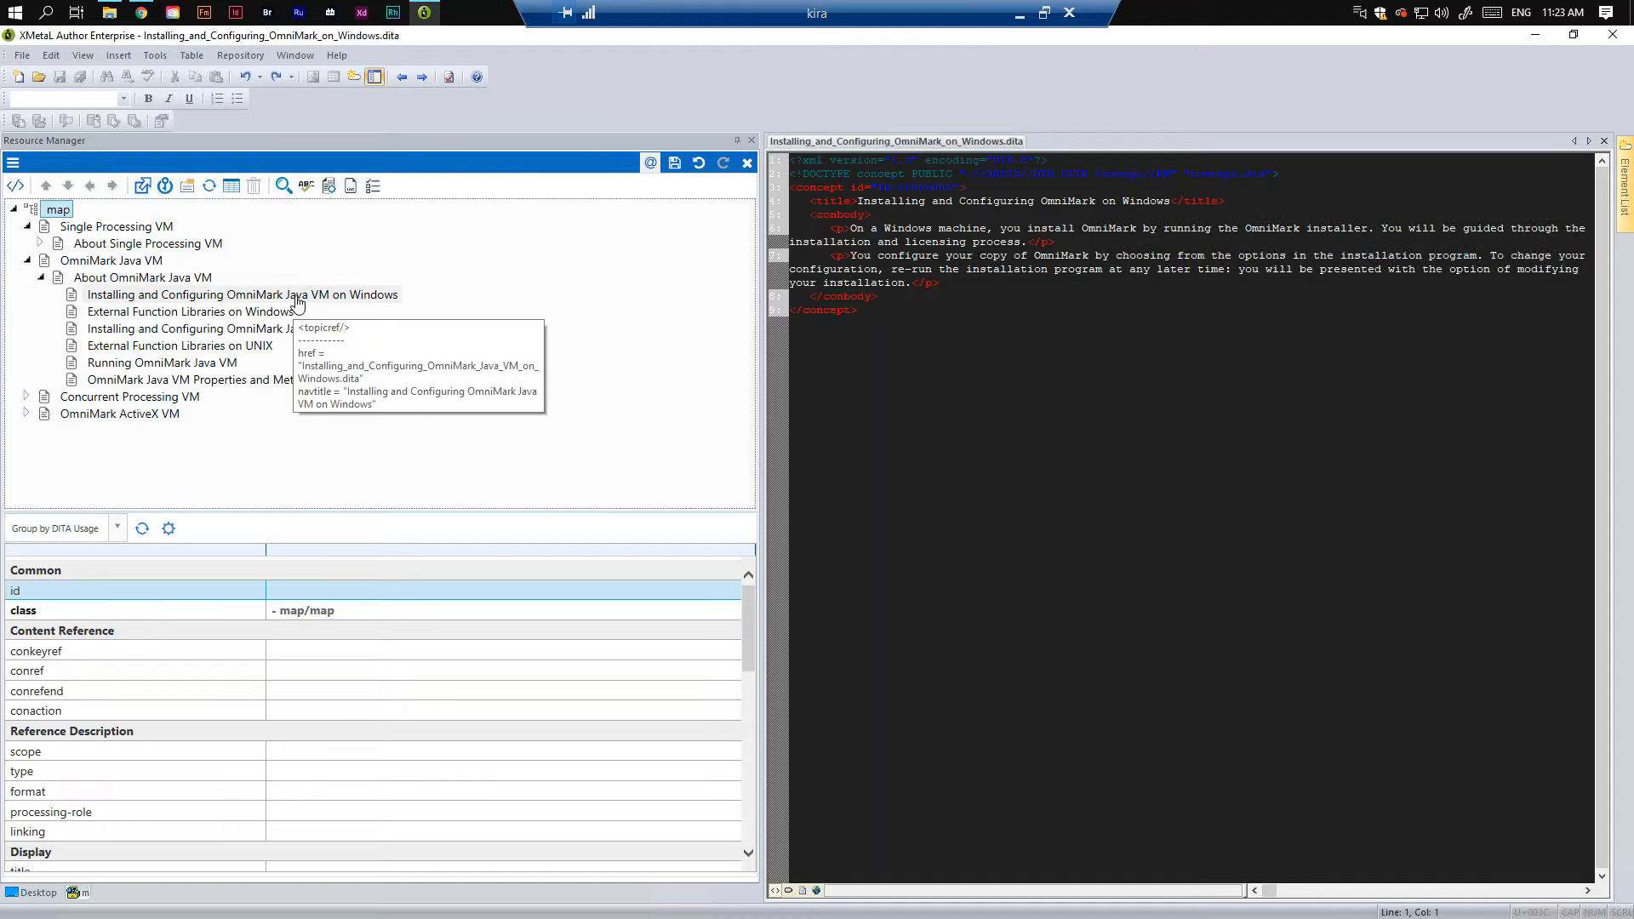
Step: Expand Concurrent Processing VM and check the warehouse folder in the href of the Windows installation topic under About Concurrent Processing VM
{"action": "left_click", "coordinate": [26, 396]}
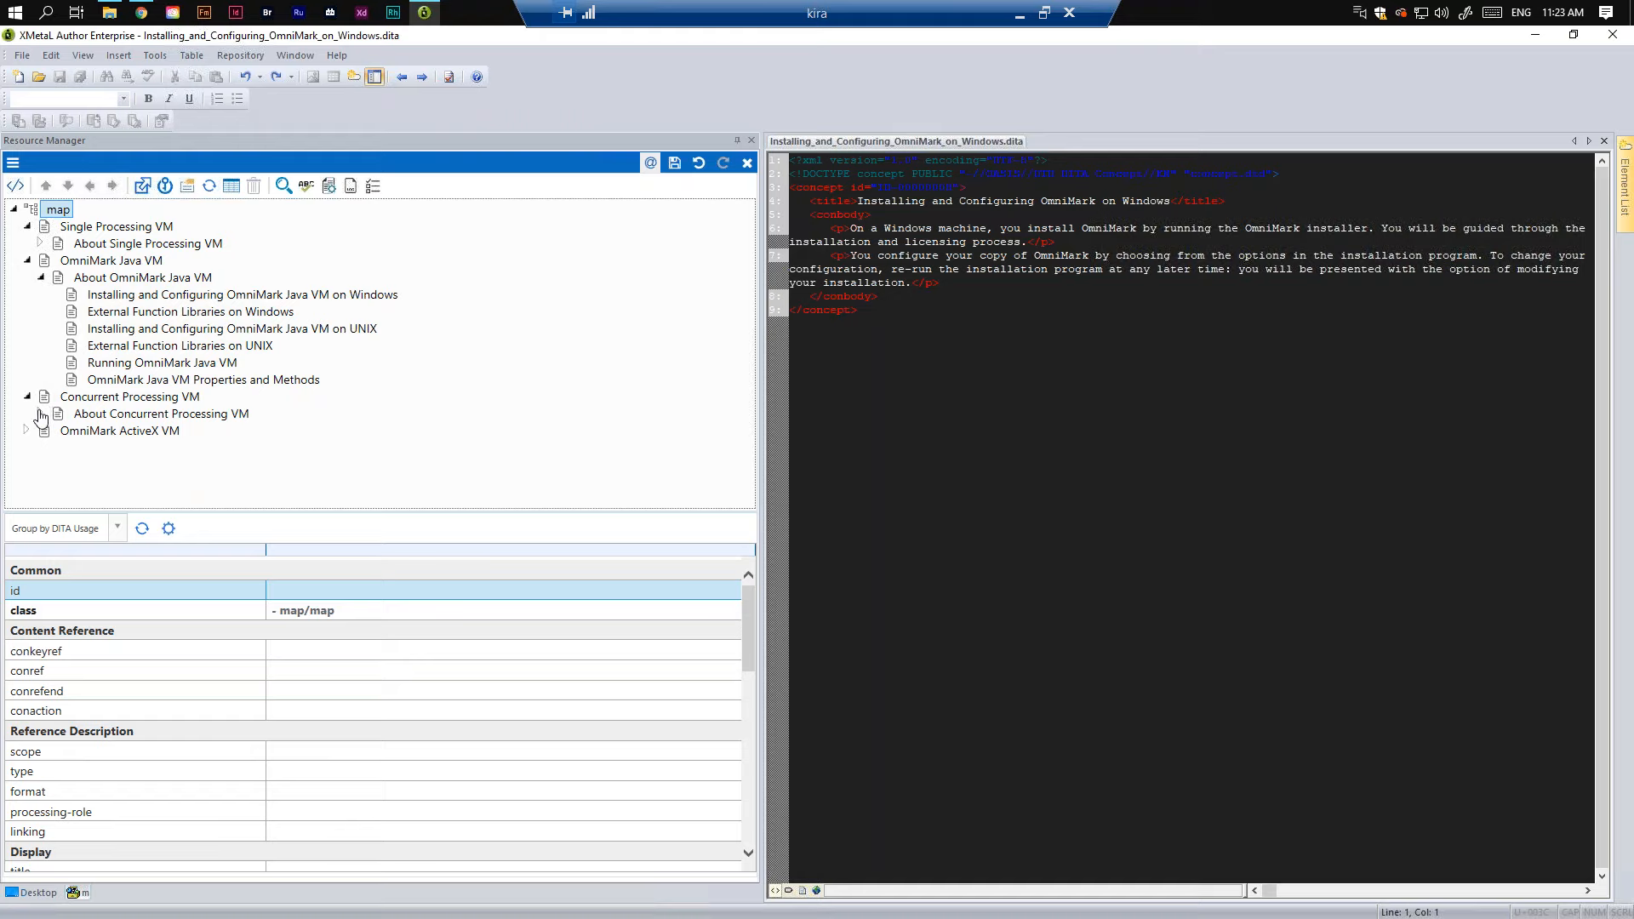
{"action": "left_click", "coordinate": [40, 413]}
{"action": "left_click", "coordinate": [196, 431]}
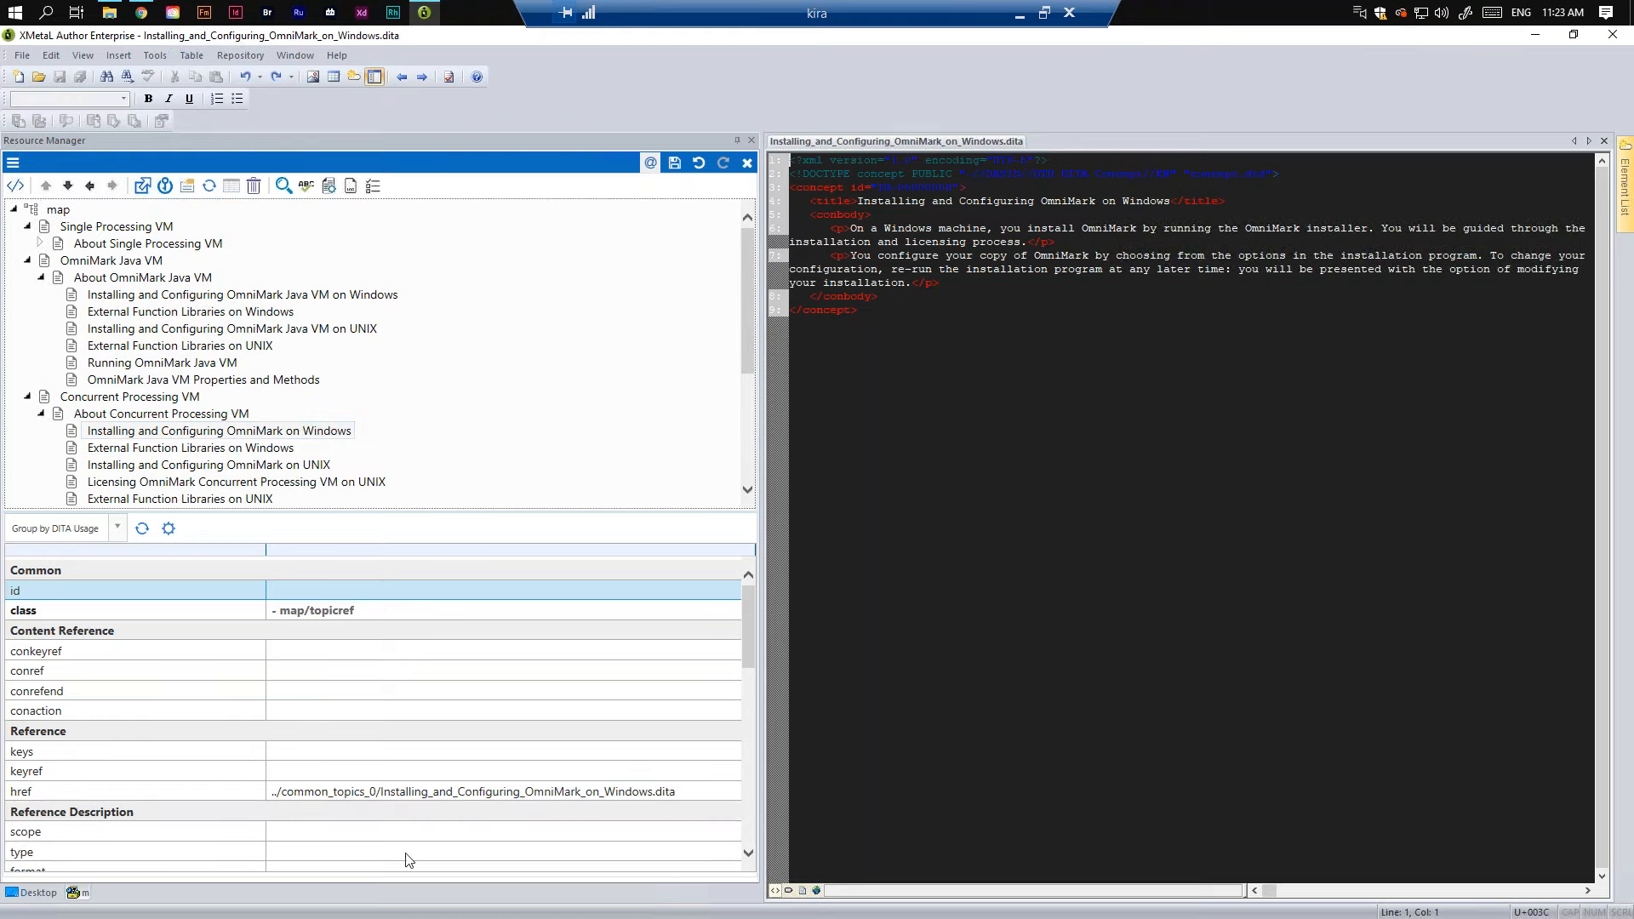
{"action": "double_click", "coordinate": [300, 793]}
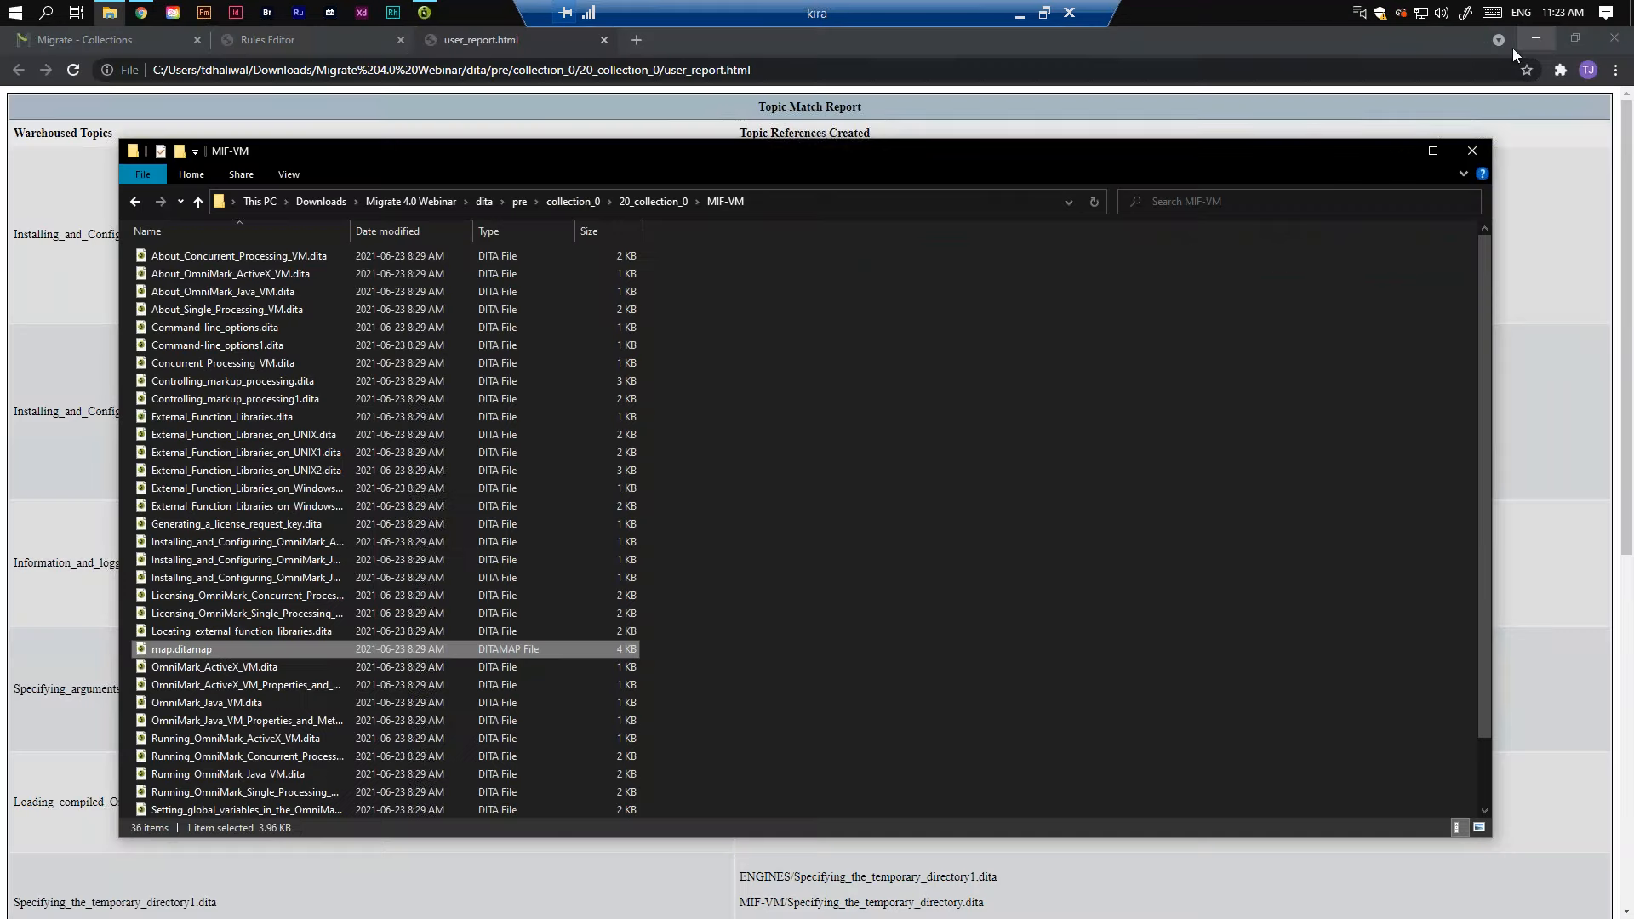
Step: Minimize XMetaL, bring the Topic Match Report in Chrome to the front, and return to the Migrate Collections page
{"action": "left_click", "coordinate": [1535, 35]}
{"action": "left_click", "coordinate": [1568, 164]}
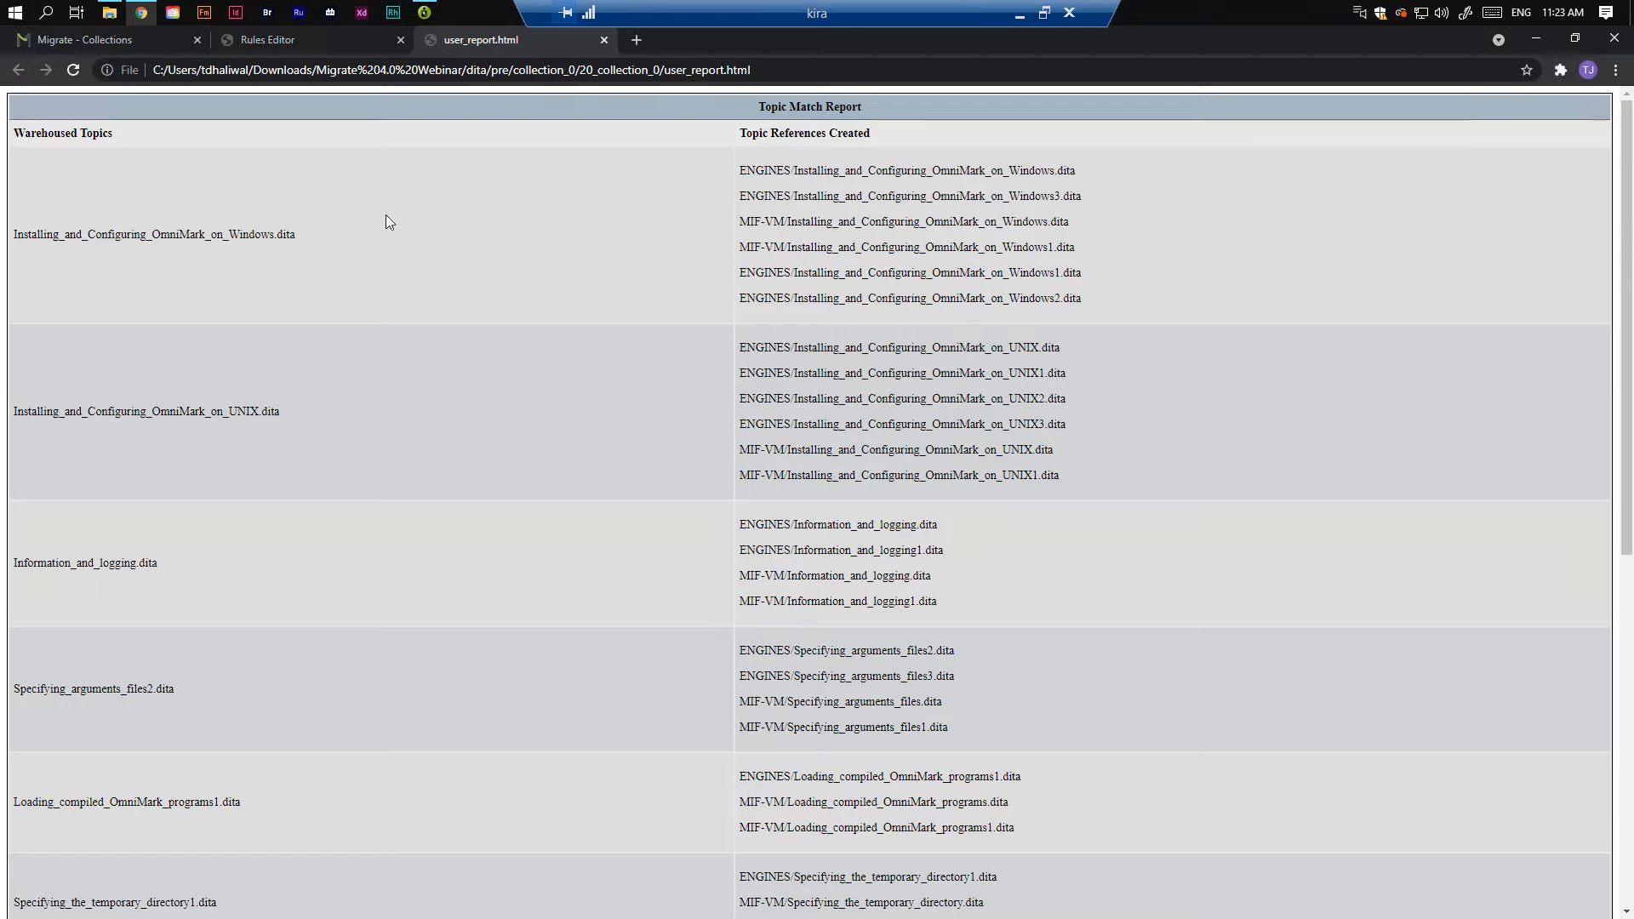
{"action": "left_click", "coordinate": [100, 41]}
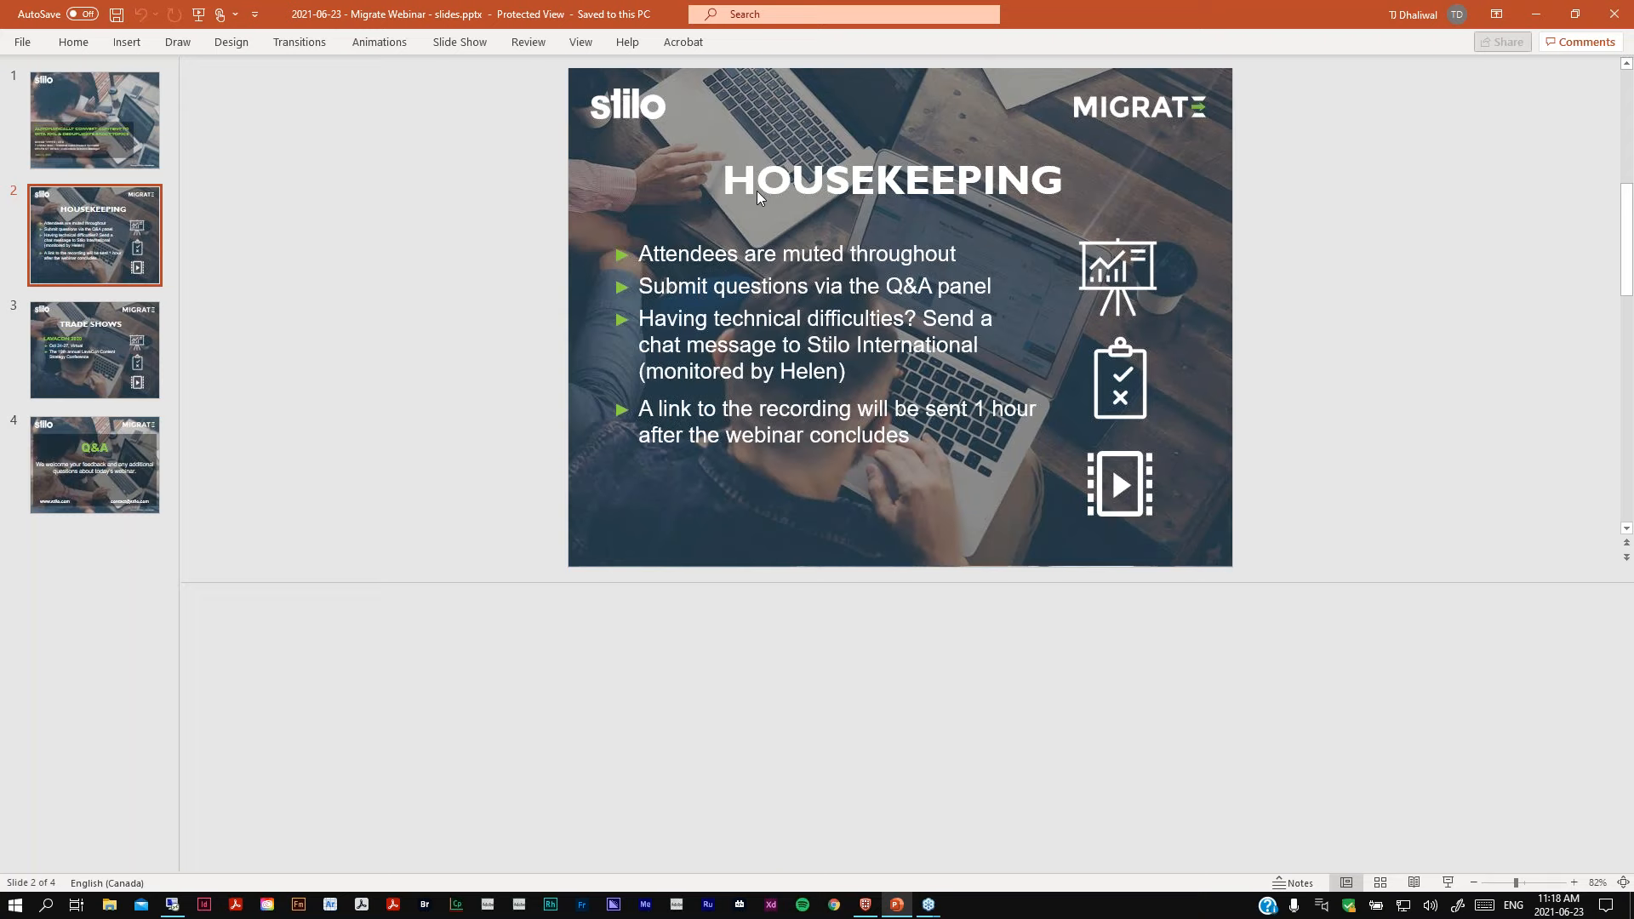
Step: Present the webinar slides in PowerPoint from the first slide and advance to the Trade Shows slide
{"action": "key", "text": "F5"}
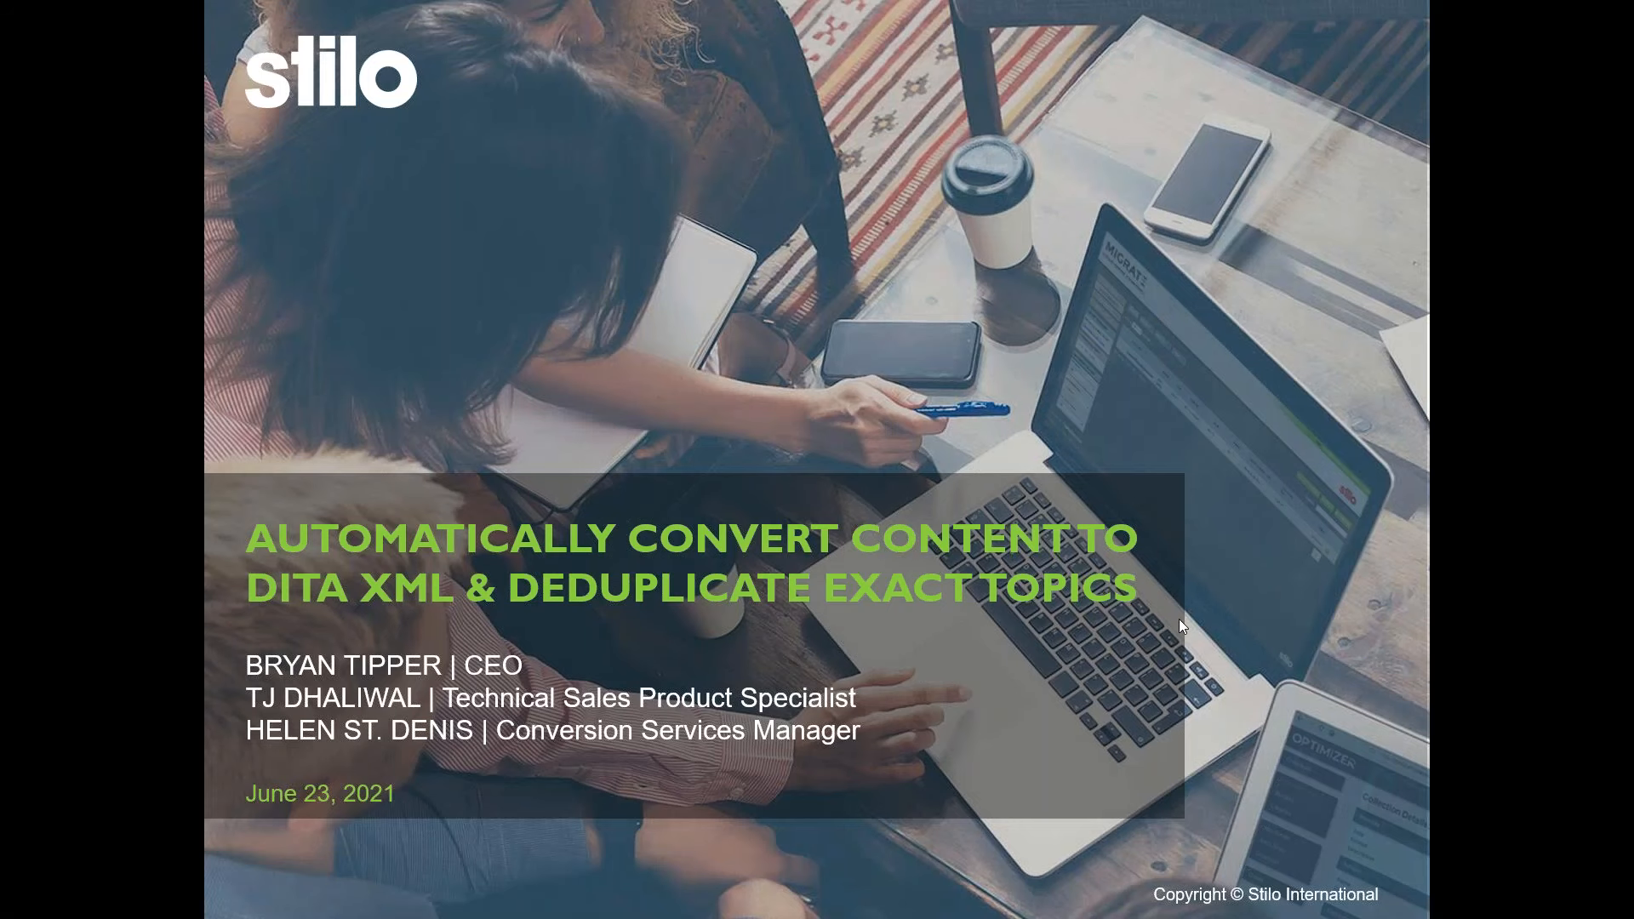
{"action": "left_click", "coordinate": [900, 569]}
{"action": "key", "text": "Right"}
{"action": "key", "text": "Left"}
{"action": "key", "text": "Right"}
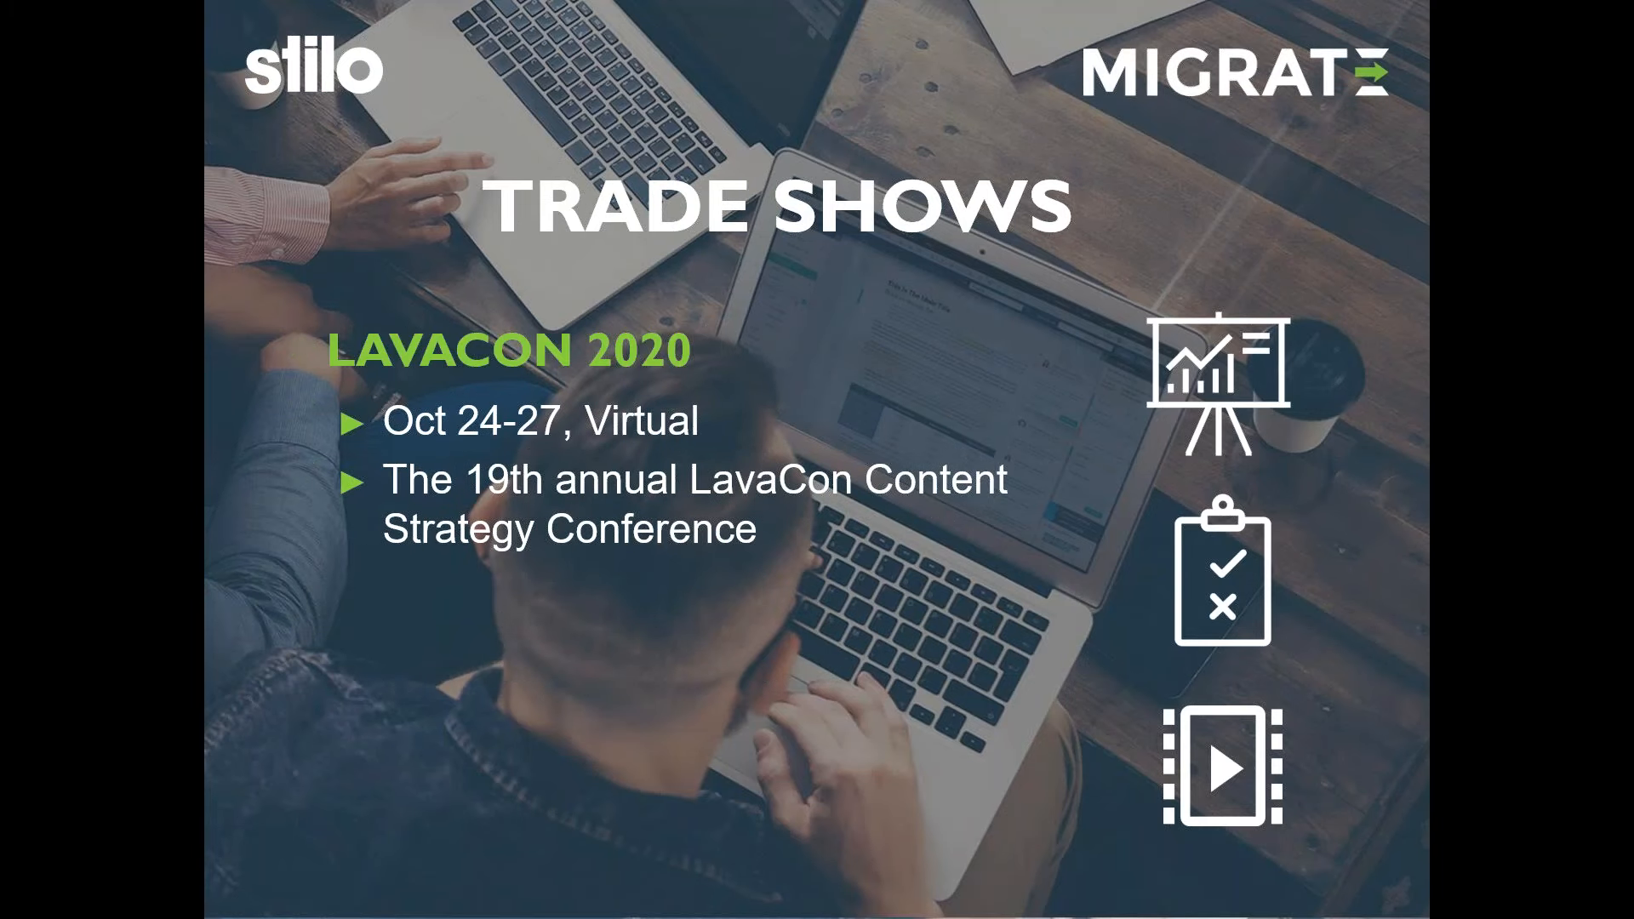